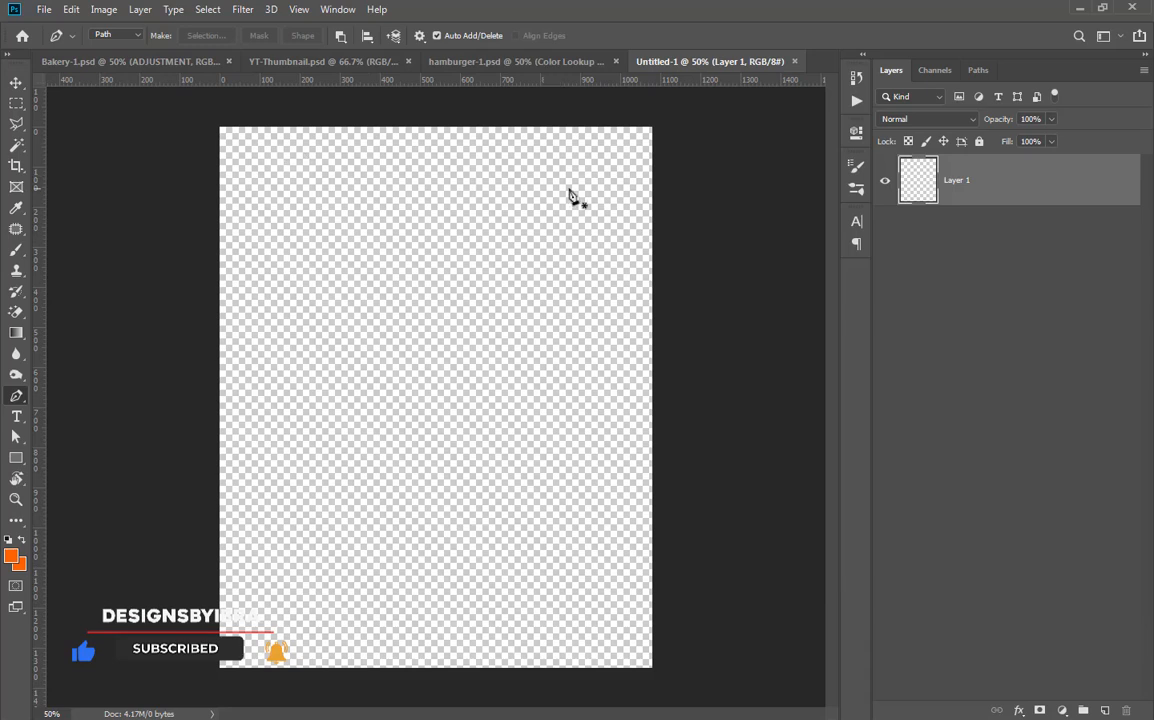
pyautogui.click(35, 9)
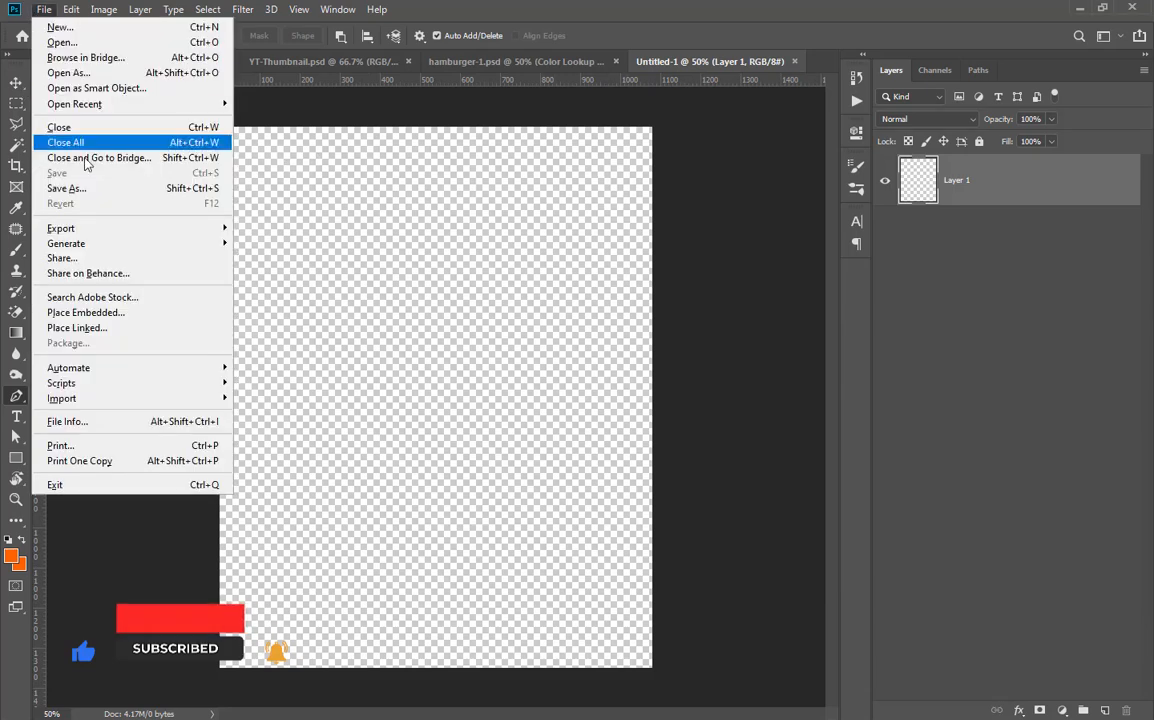
pyautogui.press('Escape')
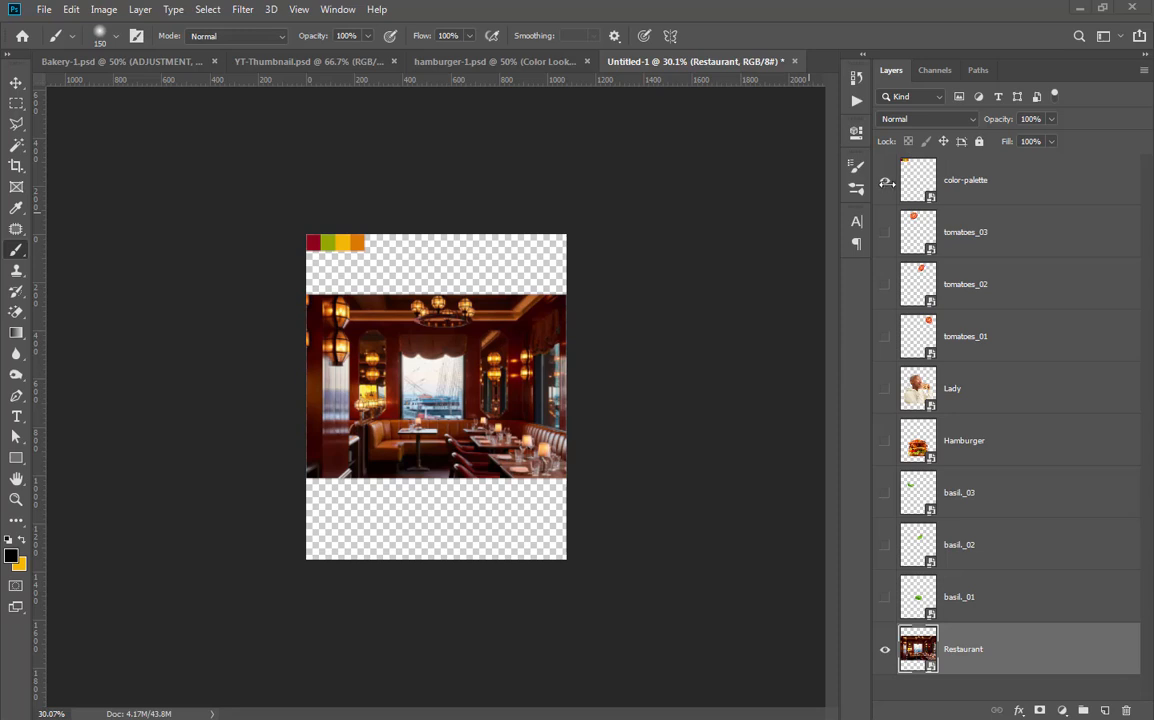
# Set the foreground colour to orange #d97904, sampled from the last swatch of the colour palette on the canvas
pyautogui.click(9, 557)
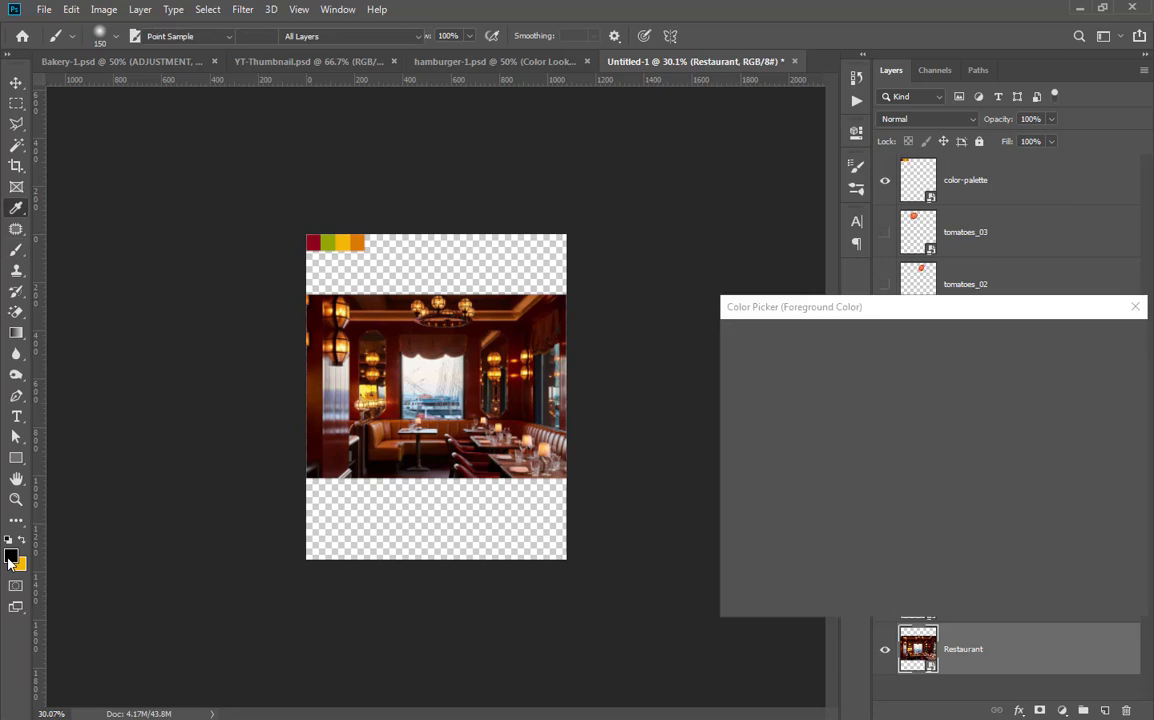
pyautogui.click(343, 243)
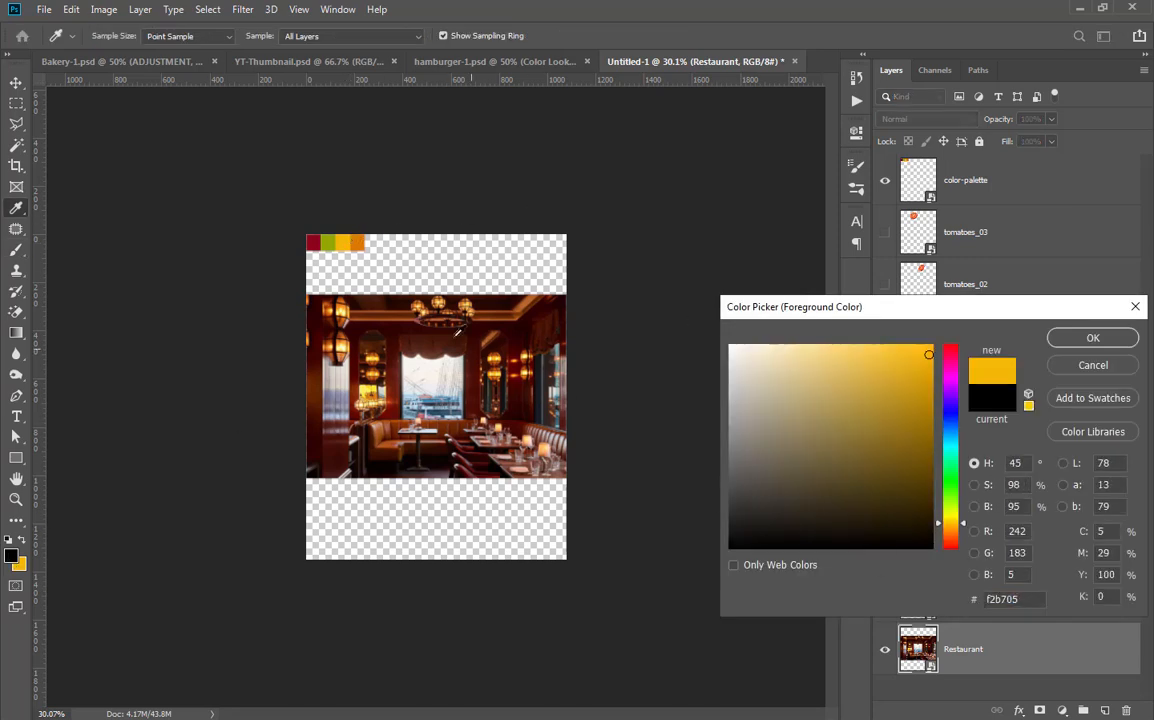
pyautogui.click(357, 243)
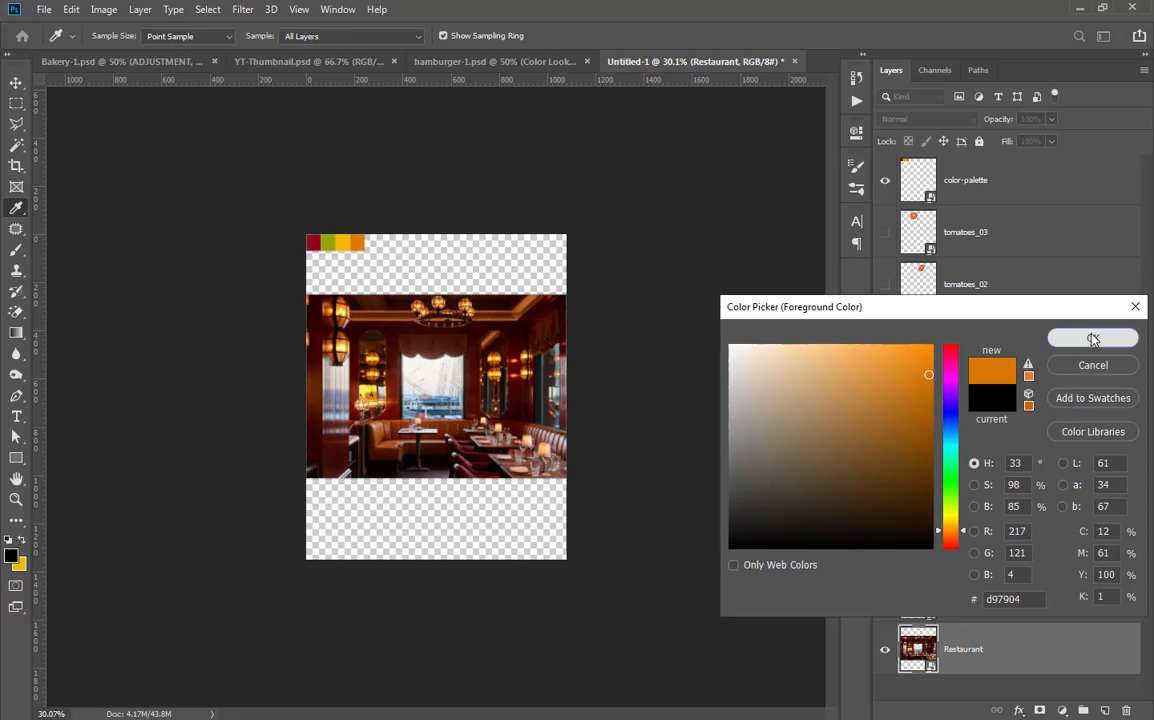
pyautogui.click(1093, 338)
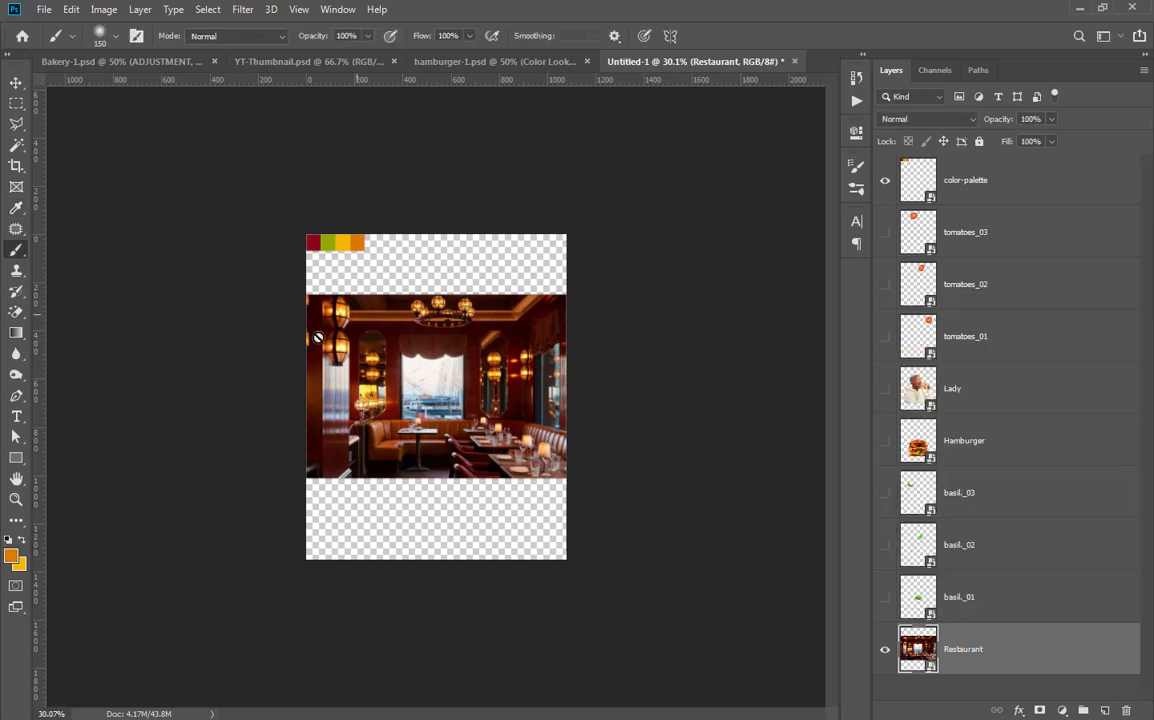
pyautogui.scroll(4, 35, 569)
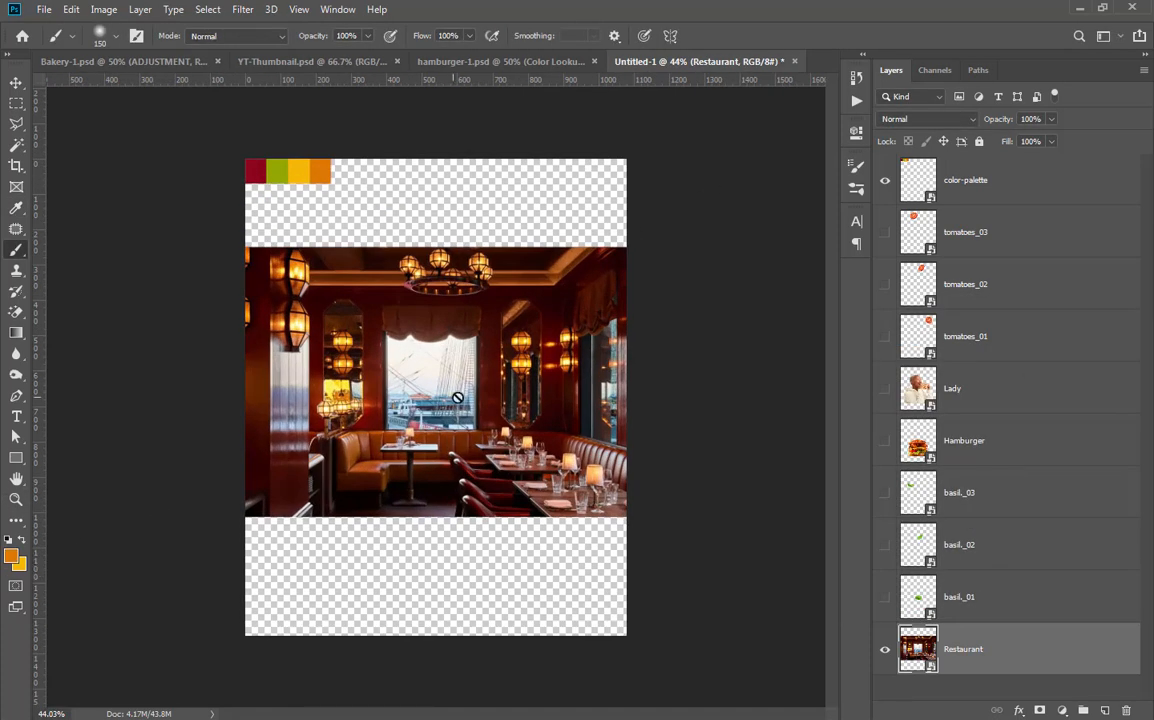
pyautogui.click(12, 560)
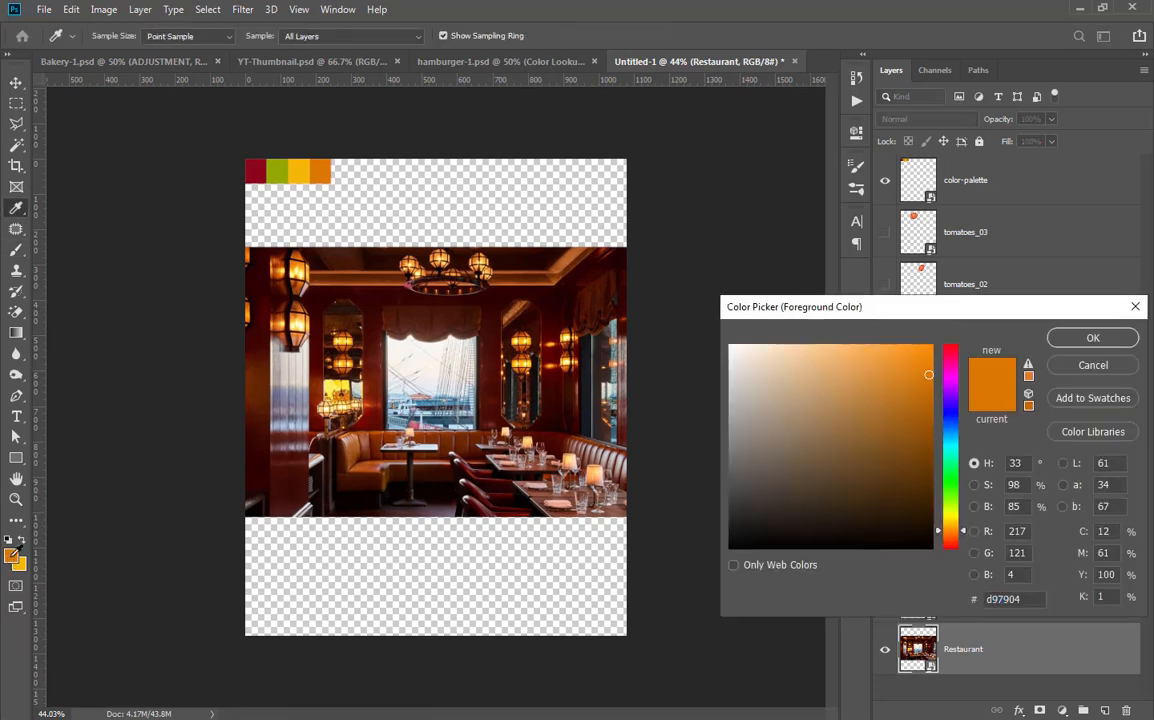
pyautogui.moveTo(1031, 597); pyautogui.dragTo(970, 597)
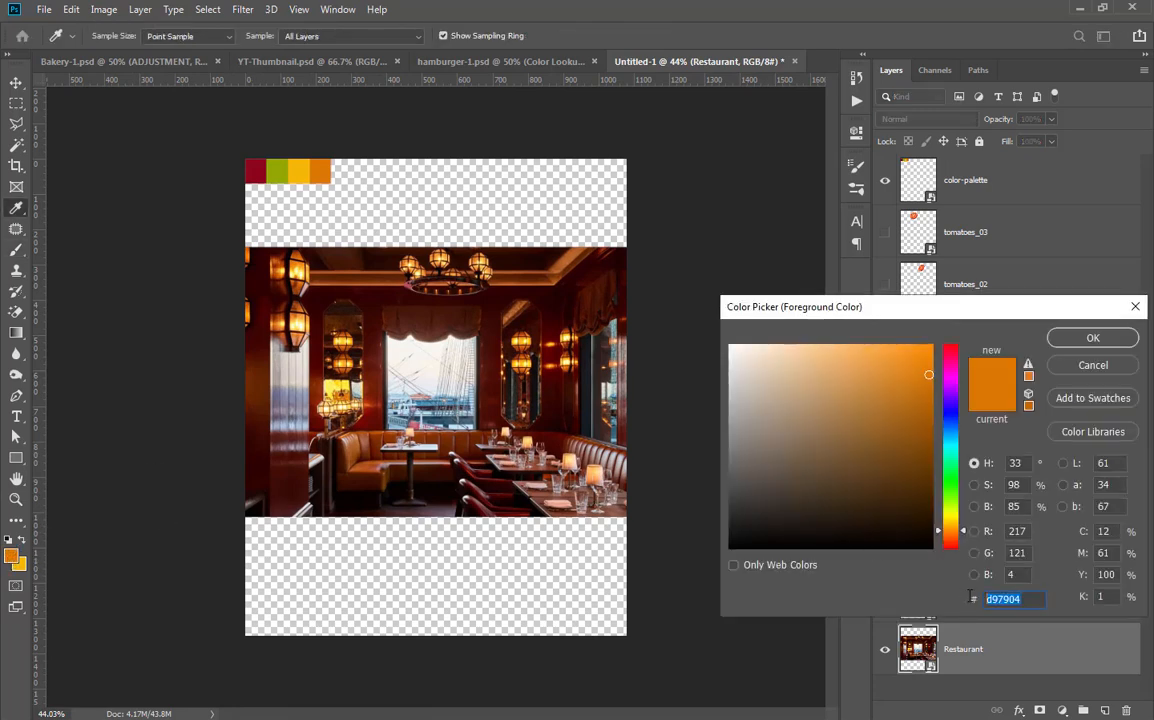
pyautogui.click(1090, 340)
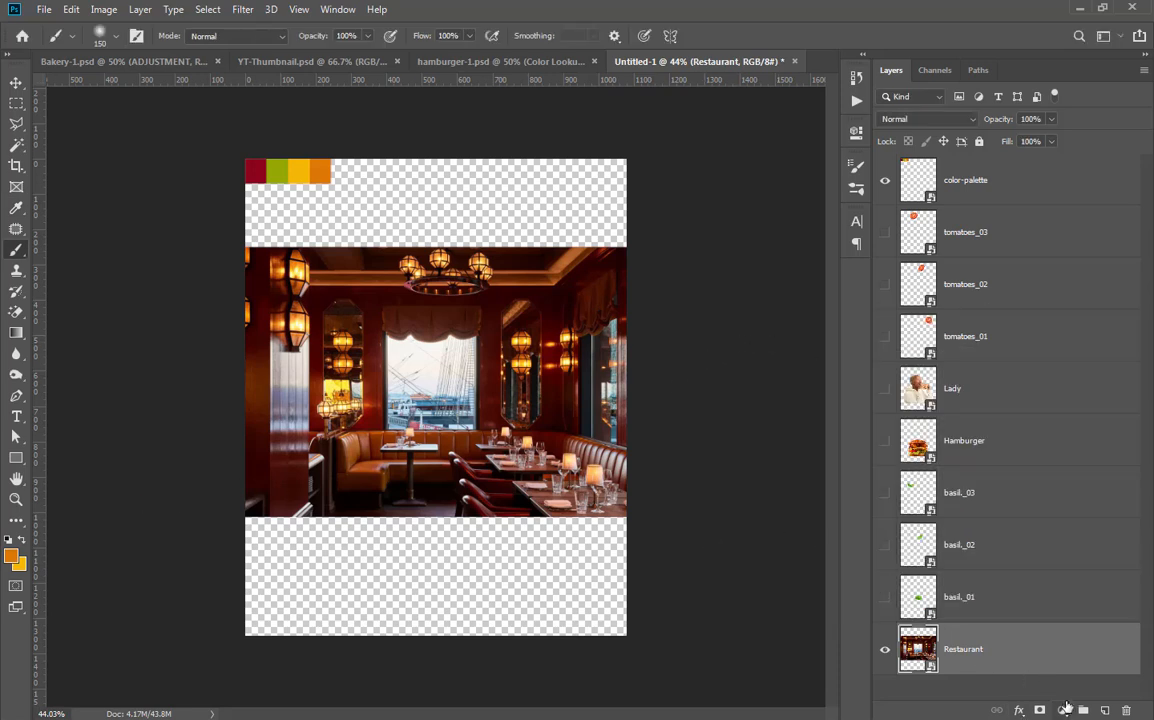
# Add a Solid Color fill layer in #d97904 above the Restaurant layer, and swap the foreground and background colours
pyautogui.click(1062, 711)
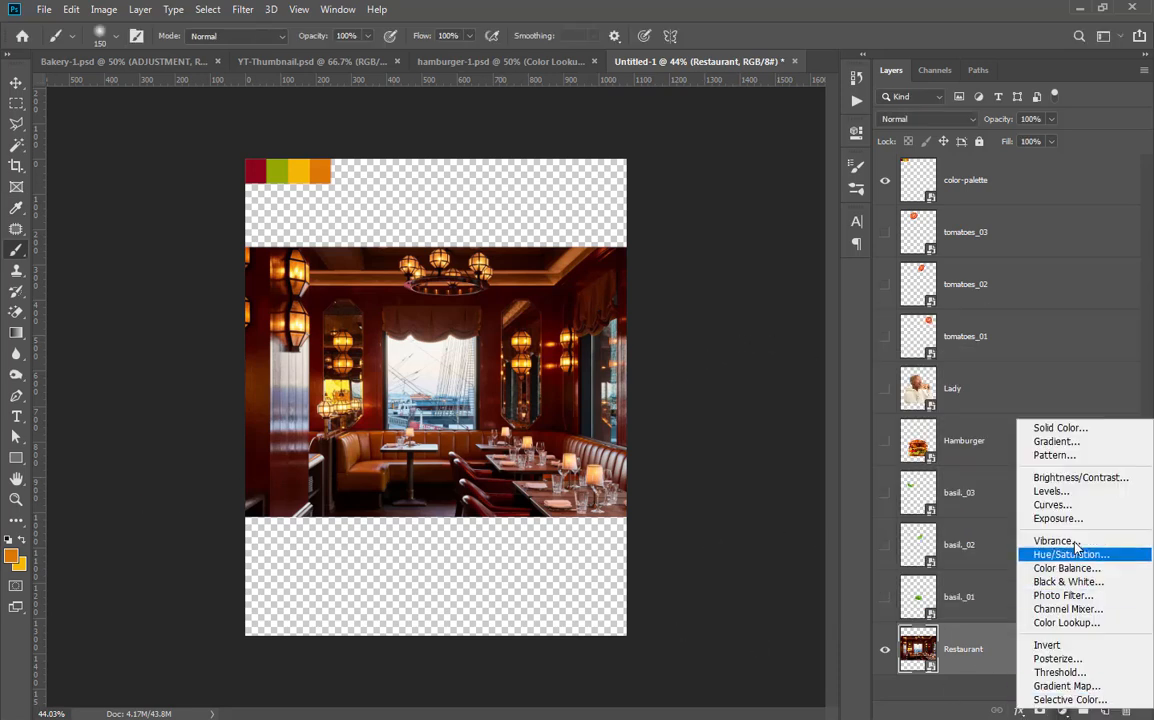
pyautogui.click(978, 389)
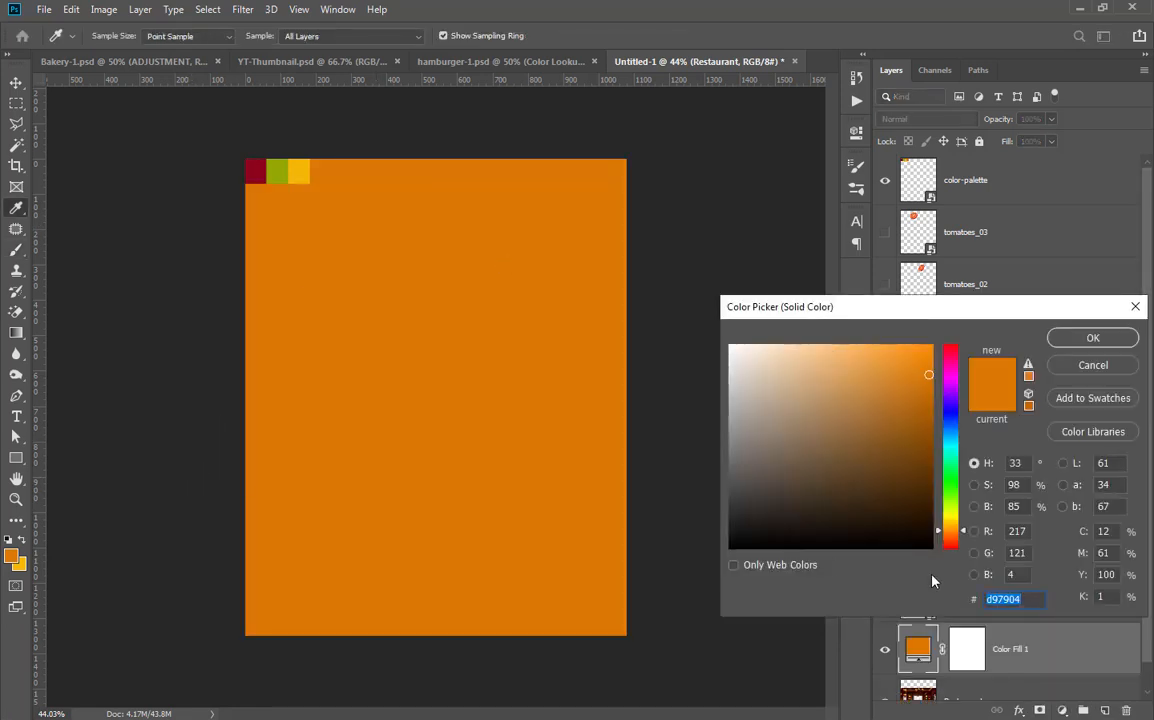
pyautogui.click(1092, 338)
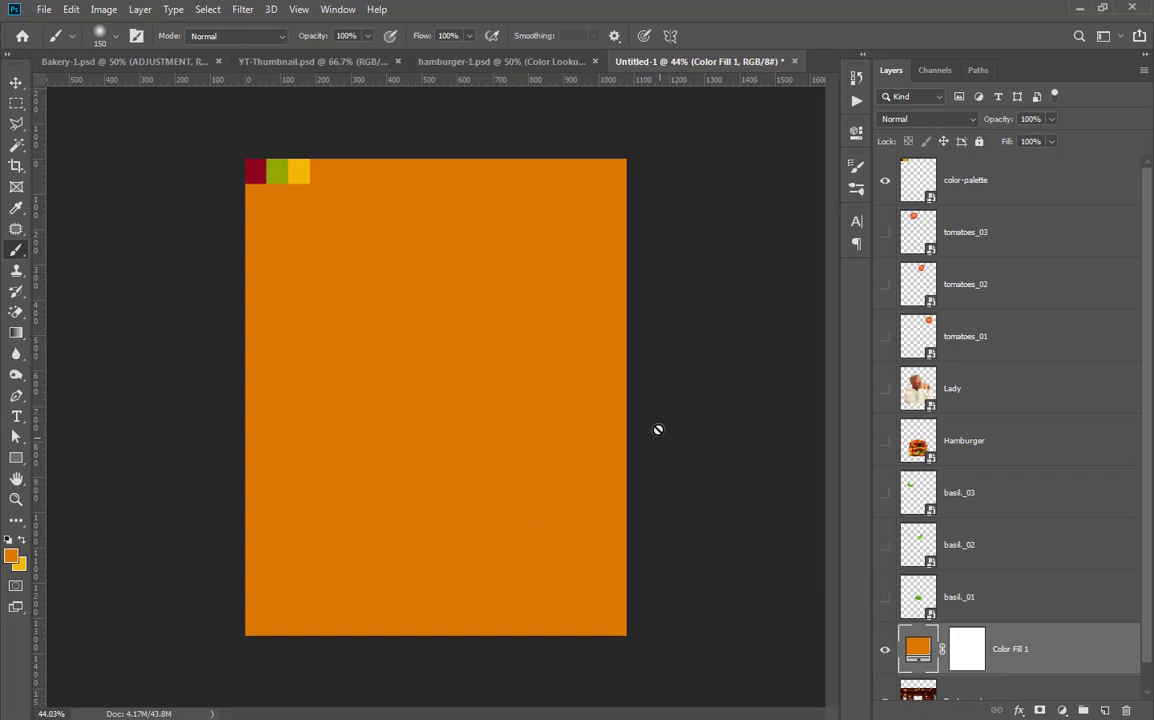
pyautogui.press('x')
# Move the Restaurant layer above the orange colour fill layer in the stacking order
pyautogui.scroll(-1, 936, 601)
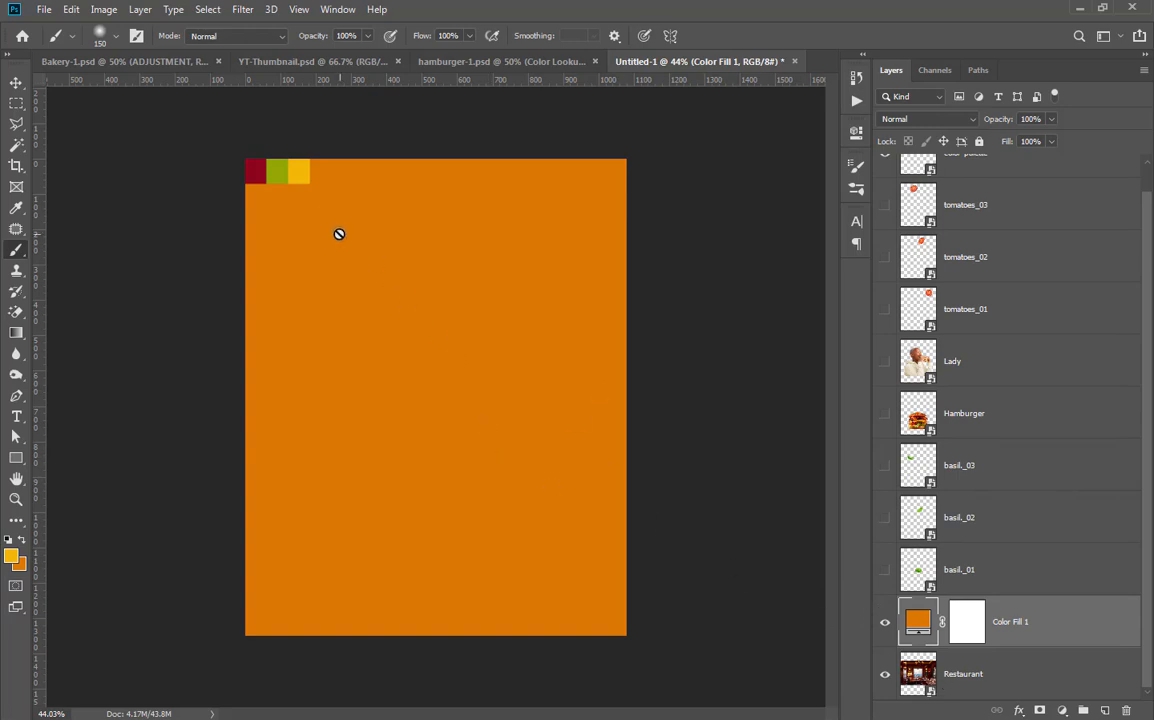
pyautogui.click(932, 674)
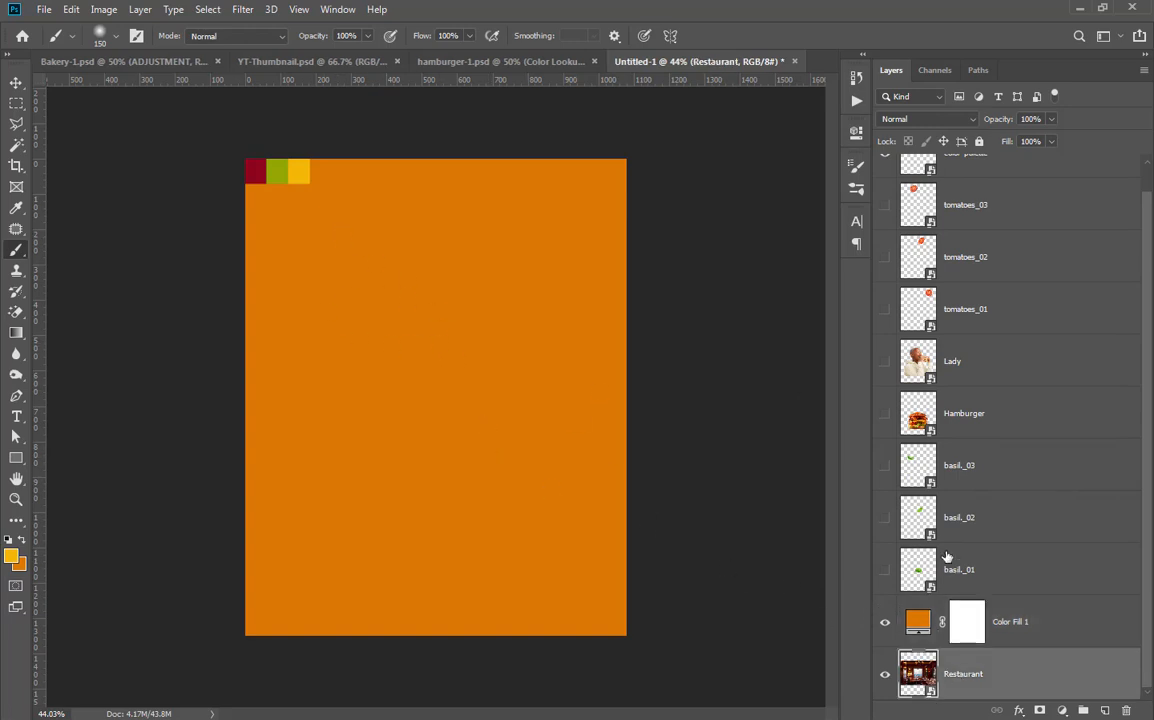
pyautogui.moveTo(917, 648); pyautogui.dragTo(900, 597)
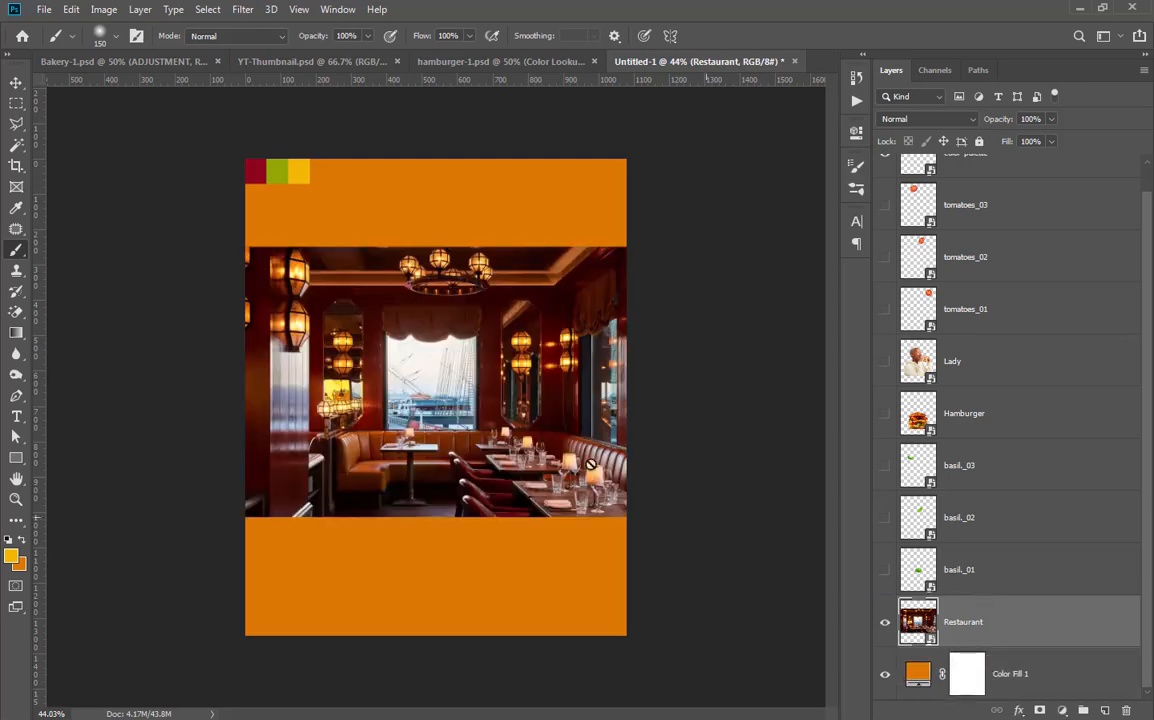
# Enlarge the restaurant photo with Free Transform to about 60.8% so it covers the whole canvas
pyautogui.hotkey('ctrl', 't')
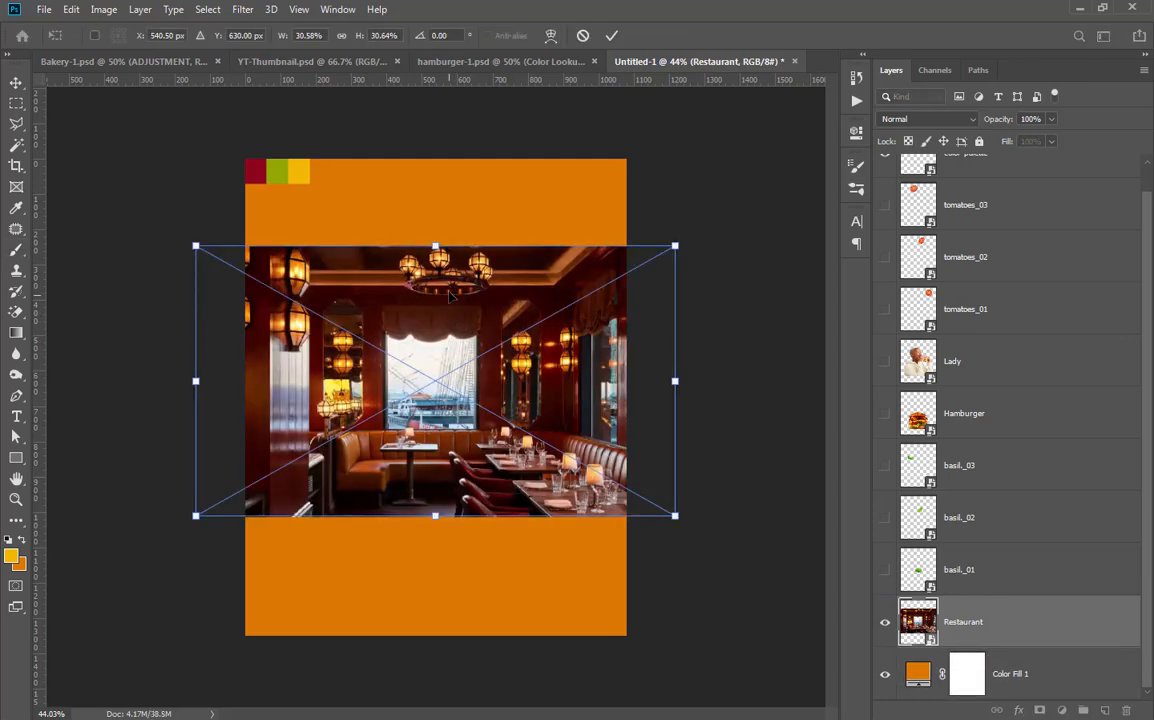
pyautogui.moveTo(435, 246); pyautogui.dragTo(435, 131)
pyautogui.moveTo(434, 530); pyautogui.dragTo(436, 668)
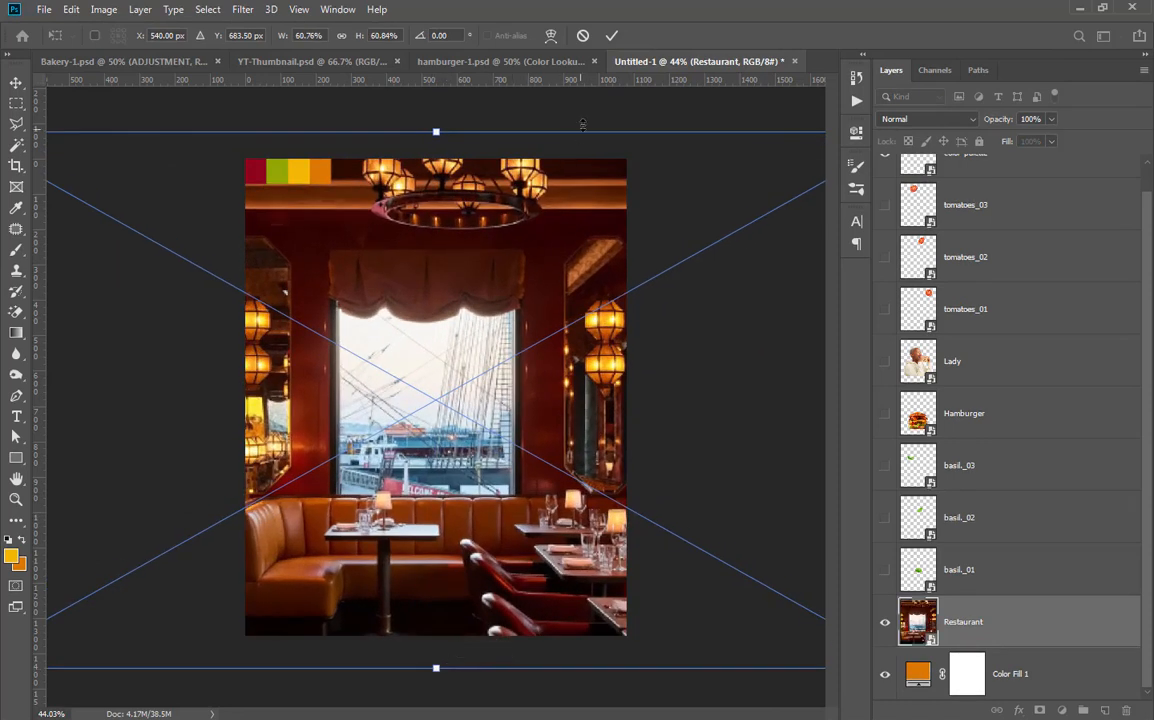
pyautogui.click(611, 36)
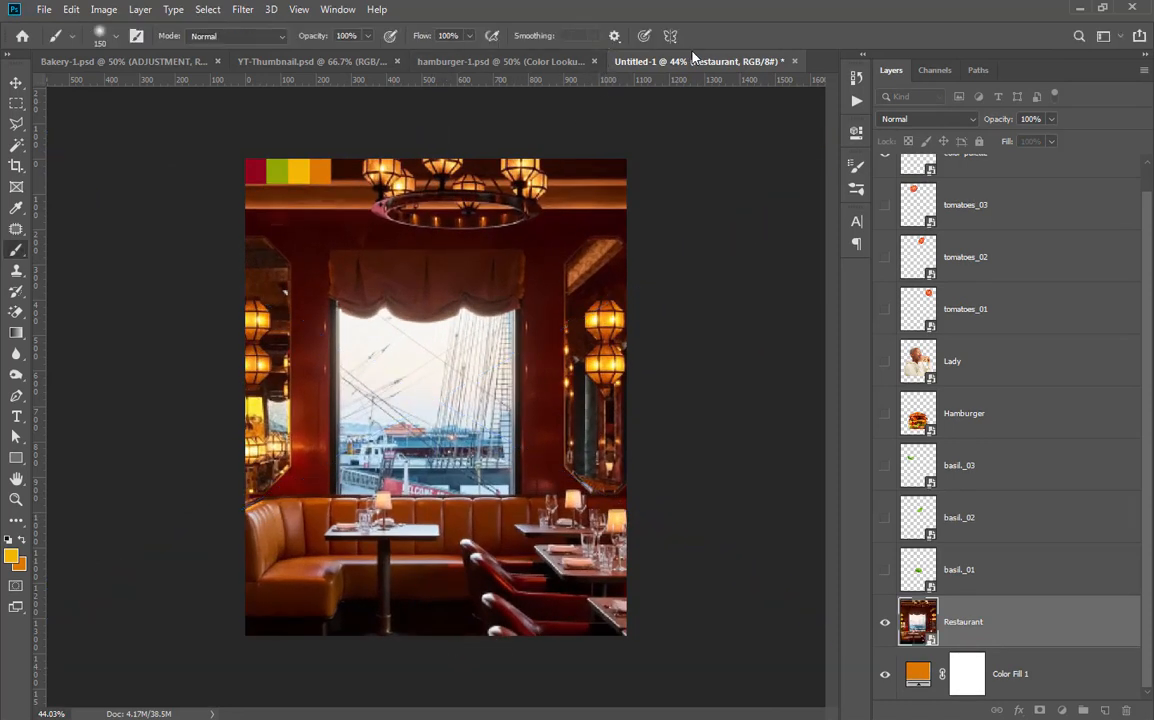
# Apply a Gaussian Blur with a radius of 9 pixels to the restaurant photo and collapse its smart filter list
pyautogui.click(240, 9)
pyautogui.moveTo(301, 191)
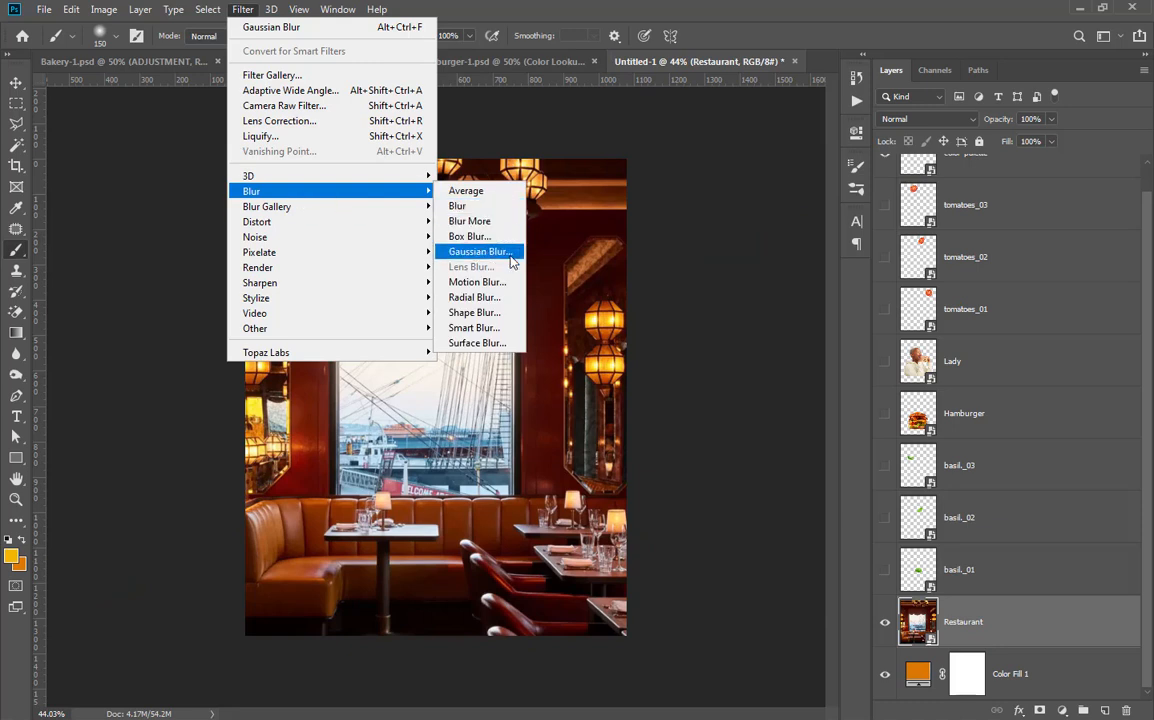
pyautogui.click(505, 262)
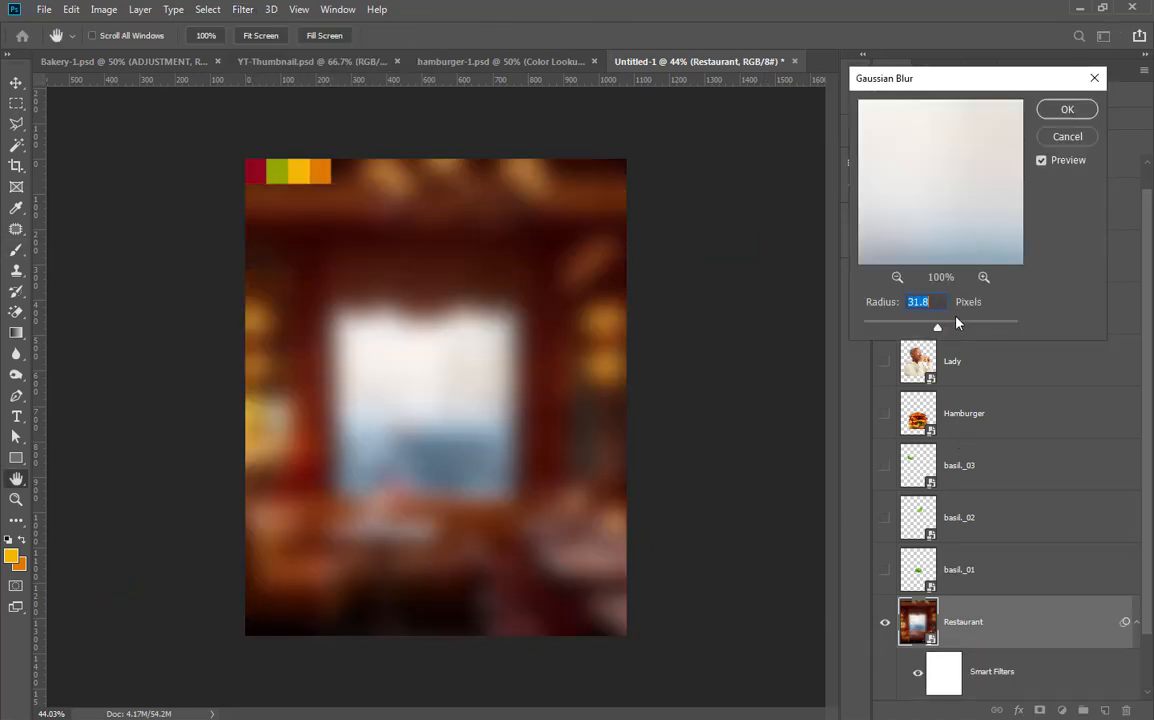
pyautogui.write('9')
pyautogui.click(1064, 108)
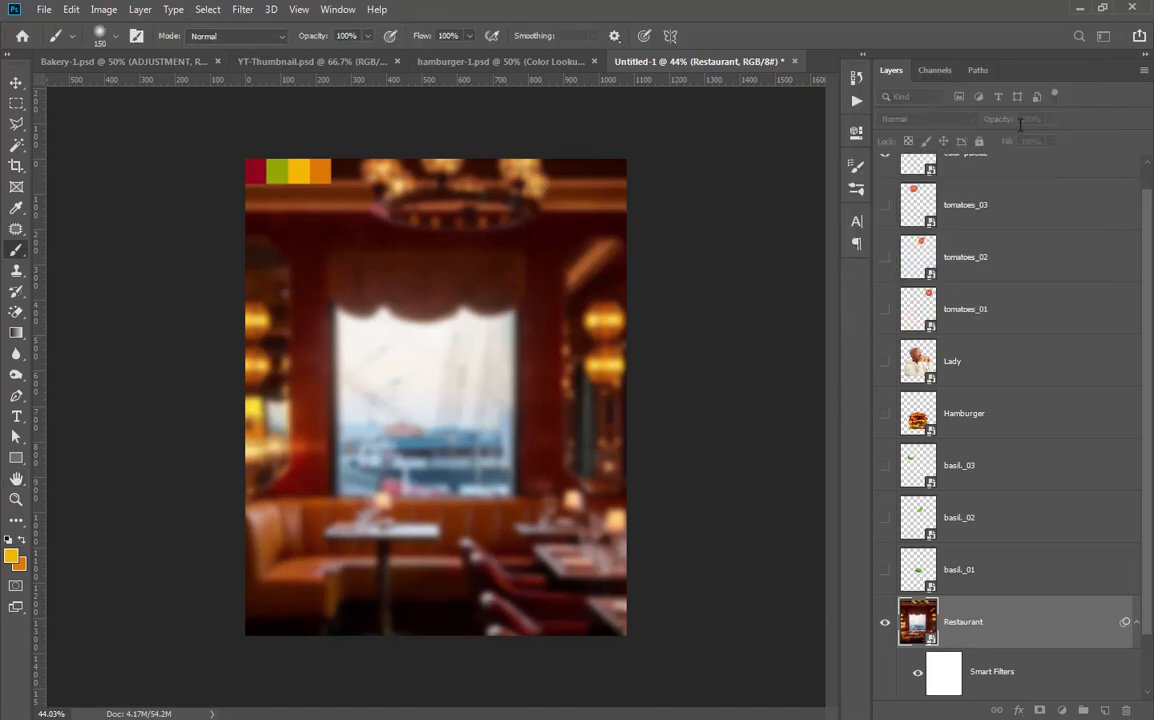
pyautogui.click(1134, 622)
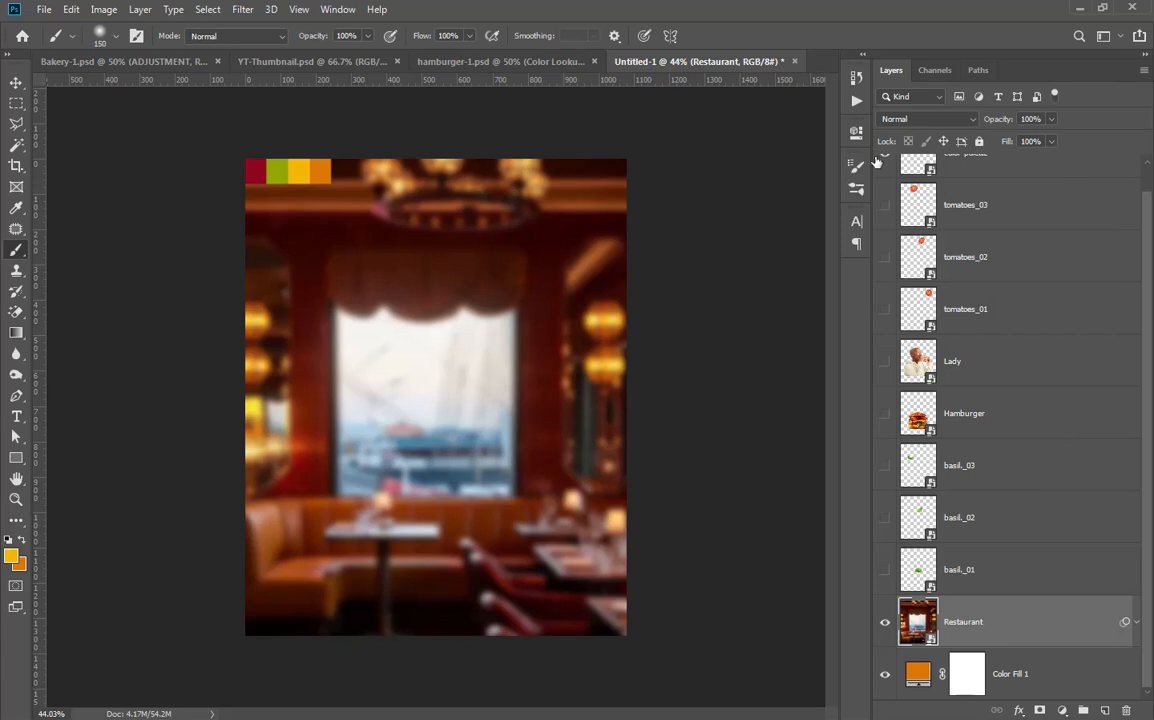
# Set the Restaurant layer's blend mode to Soft Light and its fill to 39%
pyautogui.click(913, 120)
pyautogui.click(915, 325)
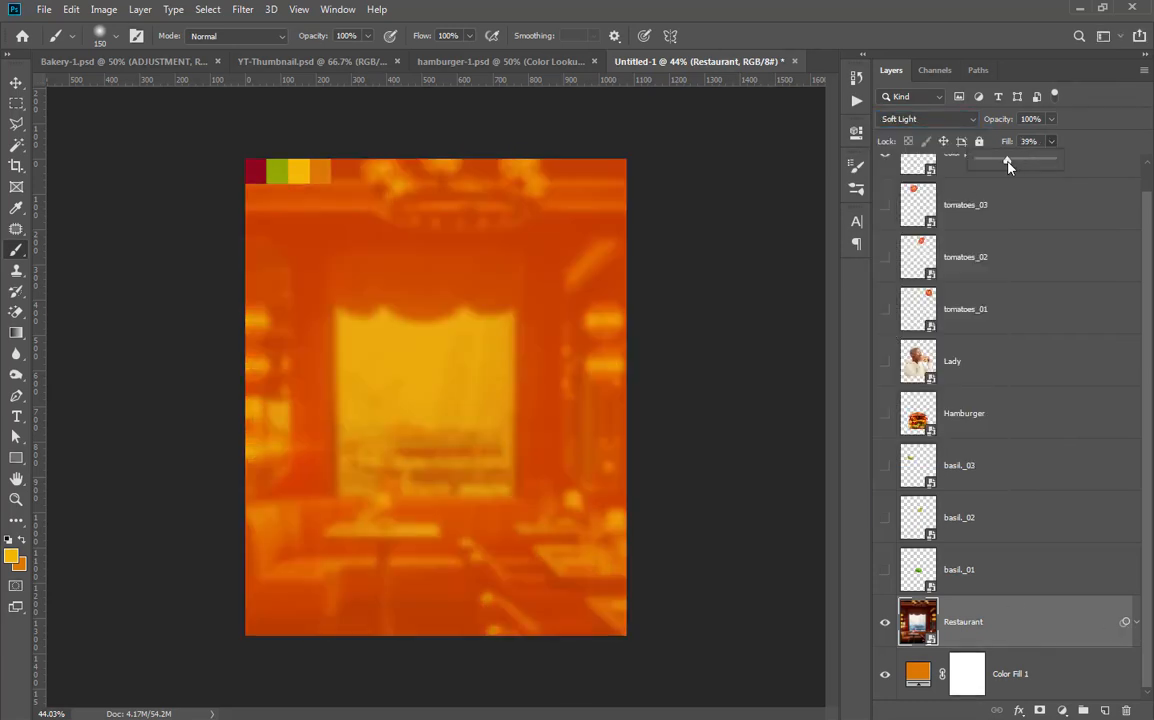
pyautogui.click(1008, 161)
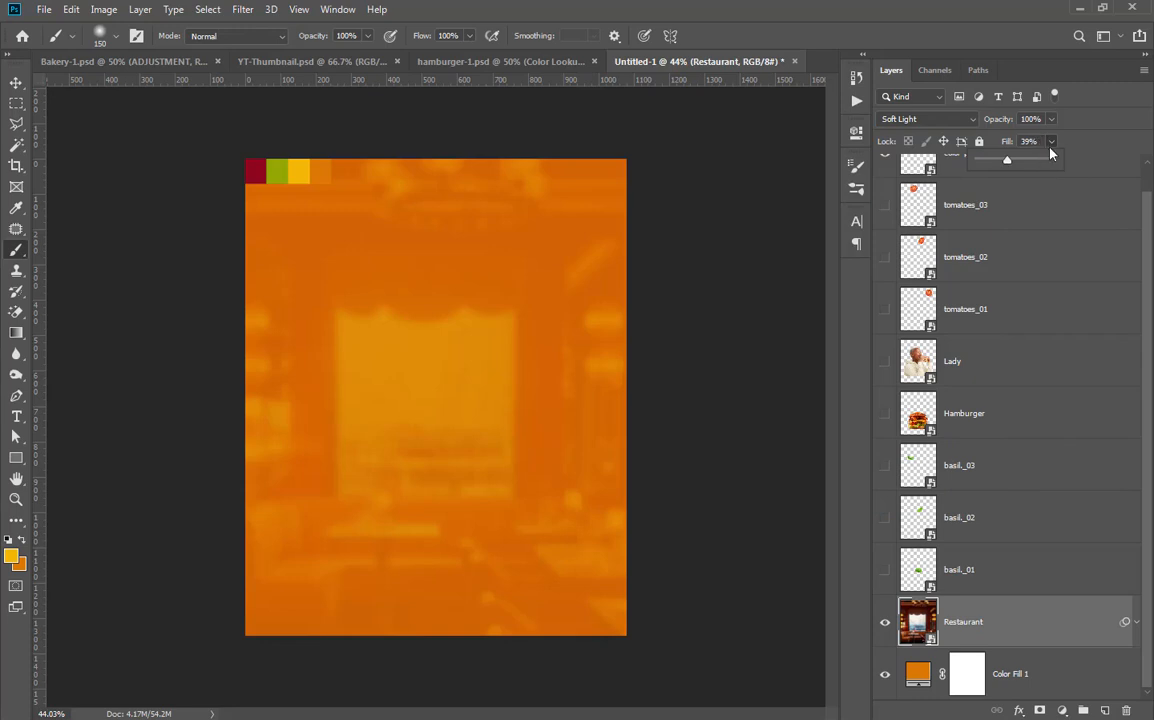
pyautogui.click(1058, 148)
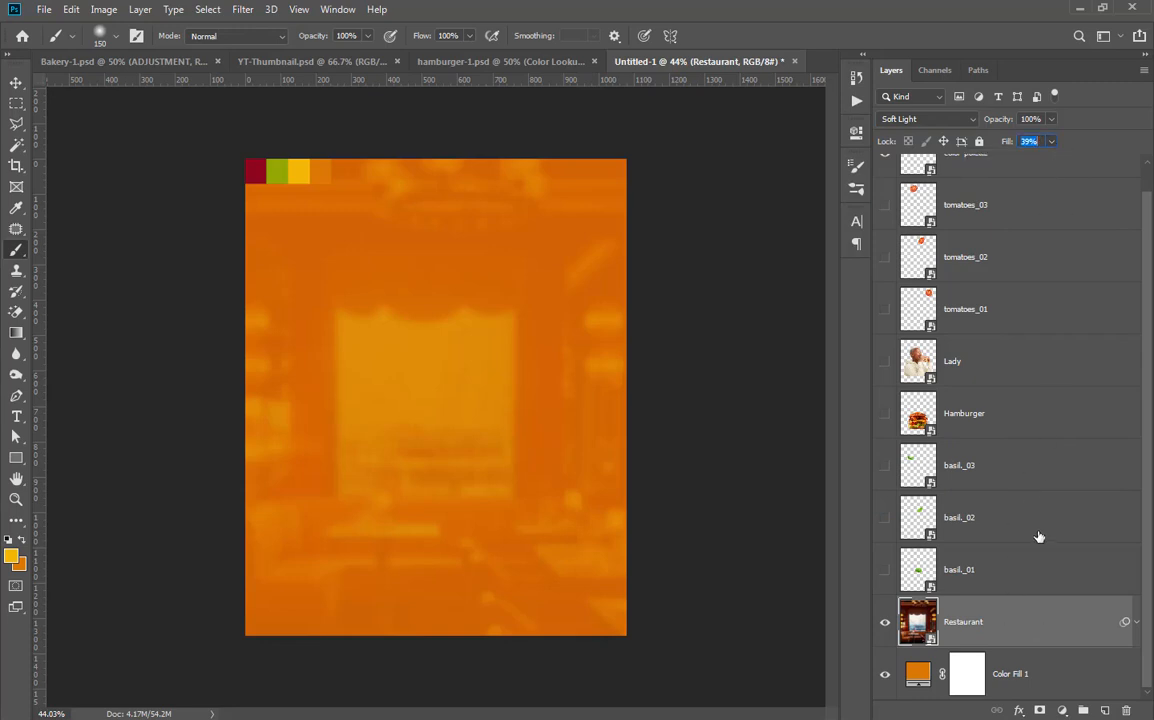
# Group the Restaurant and orange colour fill layers and name the group BG
pyautogui.click(1064, 675)
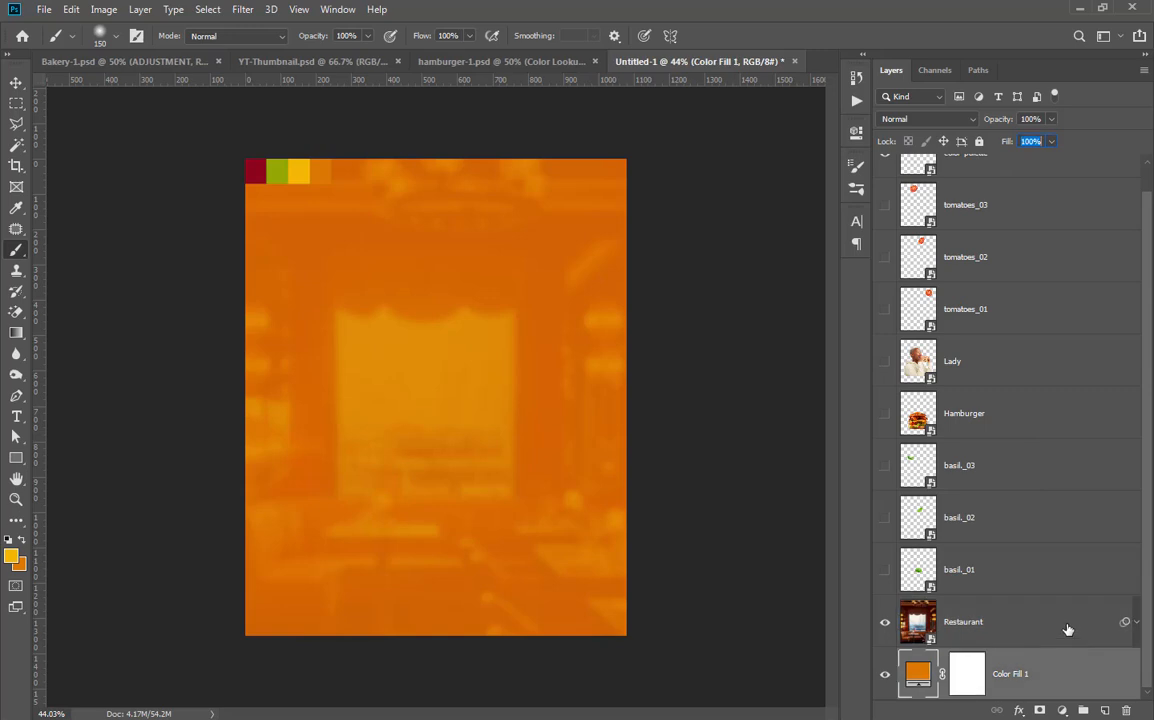
pyautogui.keyDown('shift'); pyautogui.click(1068, 629); pyautogui.keyUp('shift')
pyautogui.hotkey('ctrl', 'g')
pyautogui.doubleClick(950, 634)
pyautogui.write('BG')
pyautogui.press('Return')
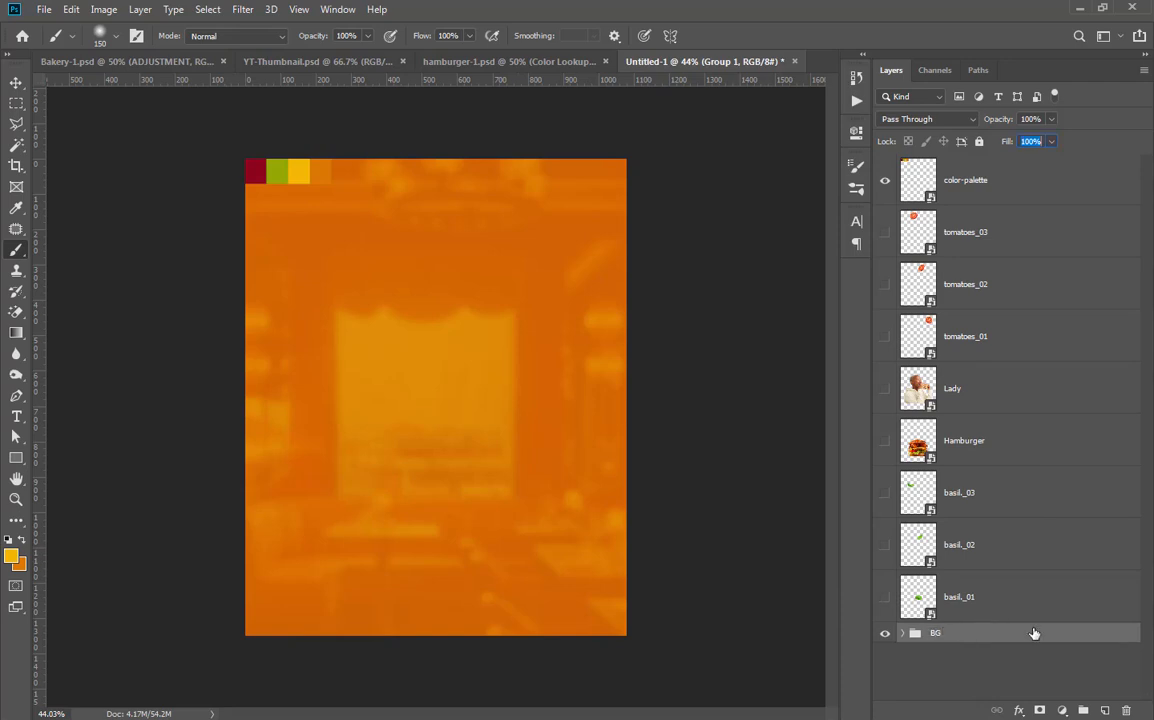
# Show the Hamburger layer and place a duplicate of the burger overlapping the original's right side
pyautogui.click(885, 450)
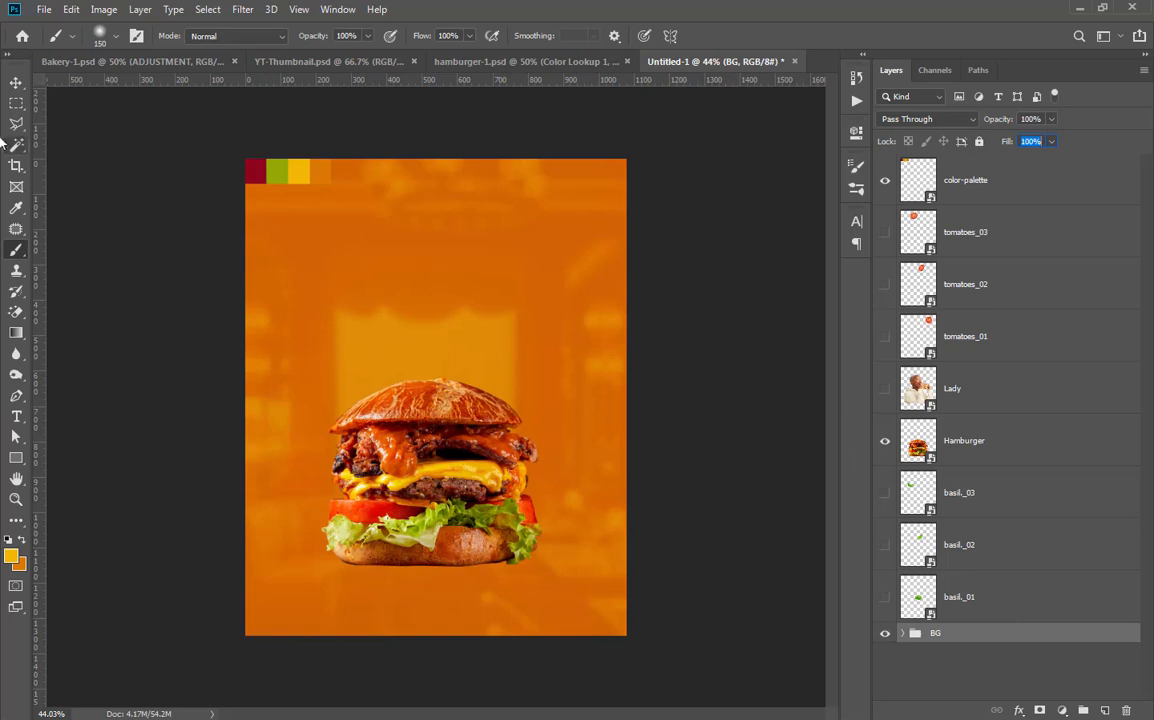
pyautogui.click(25, 82)
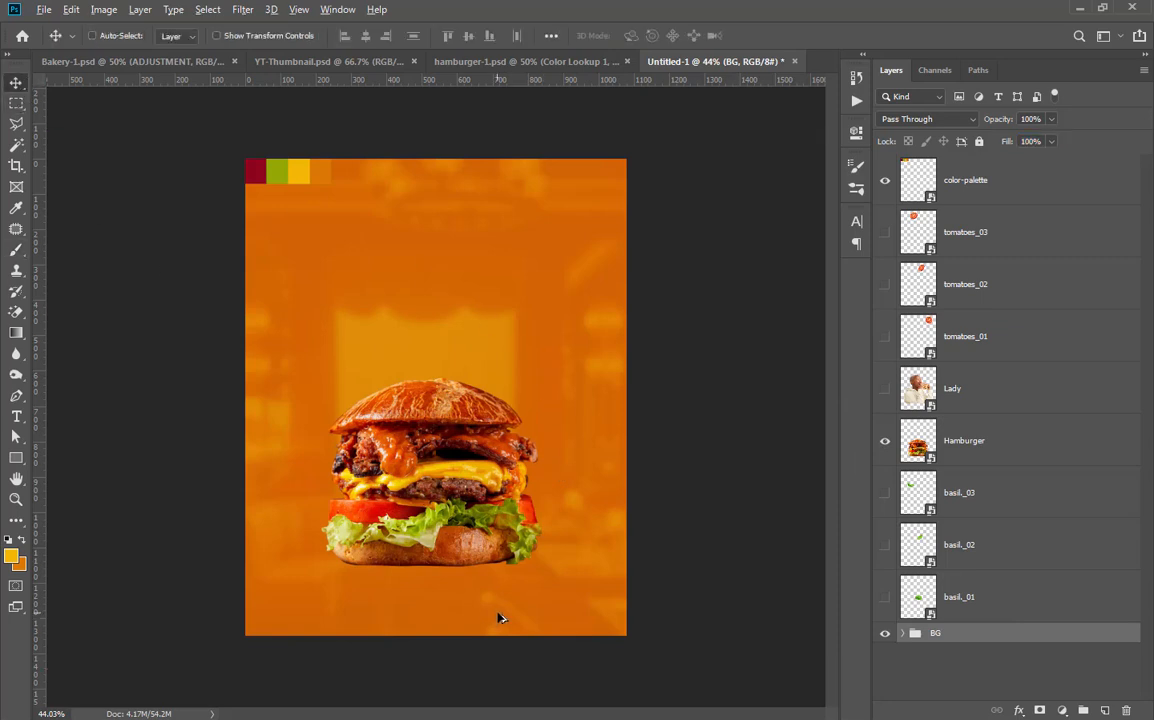
pyautogui.scroll(2, 497, 613)
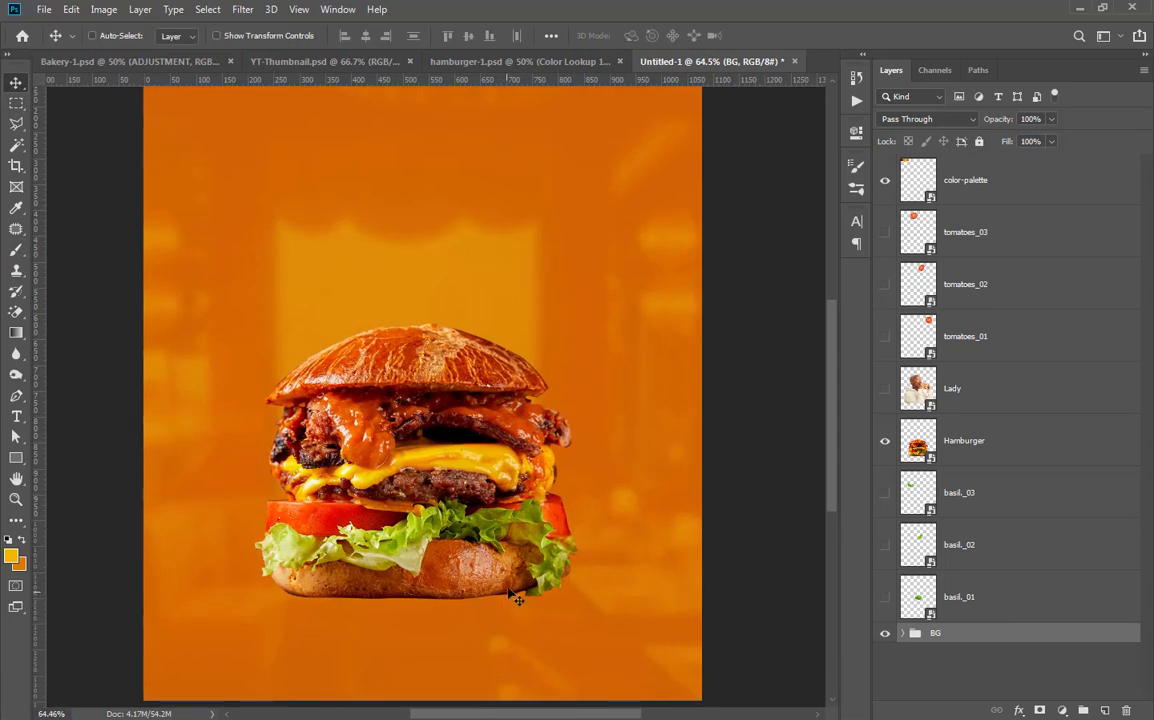
pyautogui.click(953, 461)
pyautogui.moveTo(502, 442); pyautogui.dragTo(626, 441)
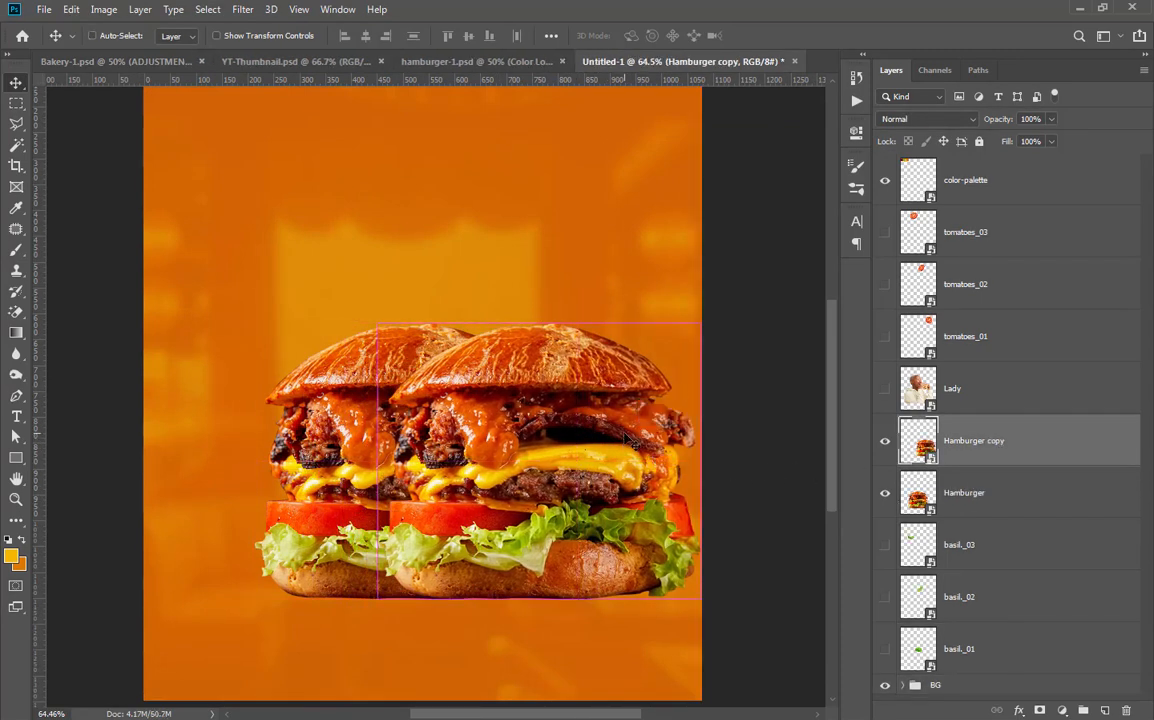
# Scale down and reposition the duplicated burger at the original's right, and duplicate the smaller burger onto the left side
pyautogui.hotkey('ctrl', 't')
pyautogui.moveTo(700, 322); pyautogui.dragTo(605, 402)
pyautogui.moveTo(675, 561); pyautogui.dragTo(688, 570)
pyautogui.click(611, 35)
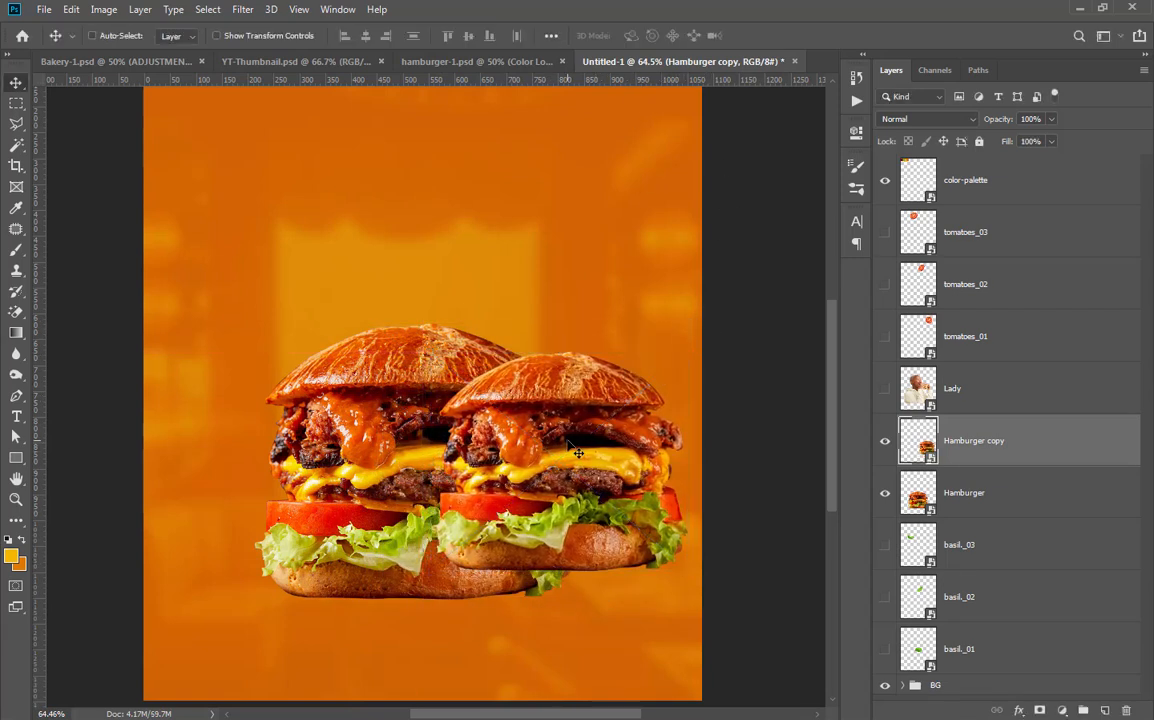
pyautogui.moveTo(570, 444); pyautogui.dragTo(283, 444)
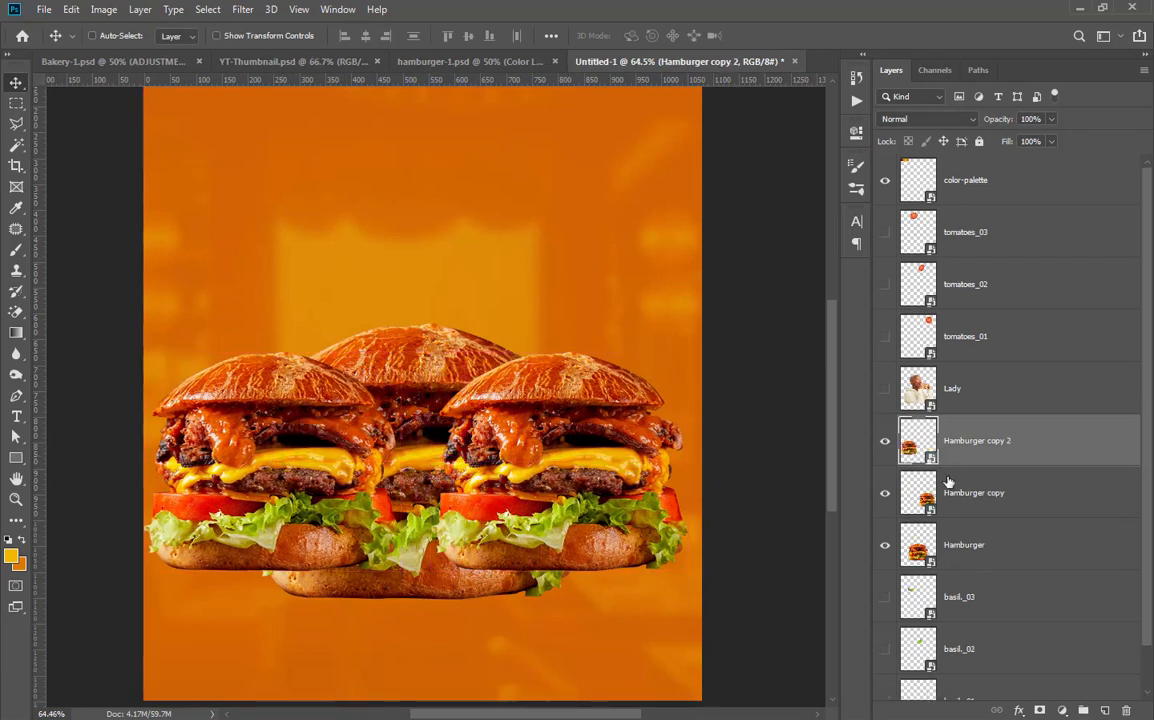
# Move the Hamburger copy and Hamburger copy 2 layers below the Hamburger layer so the large burger sits in front
pyautogui.keyDown('shift'); pyautogui.click(993, 550); pyautogui.keyUp('shift')
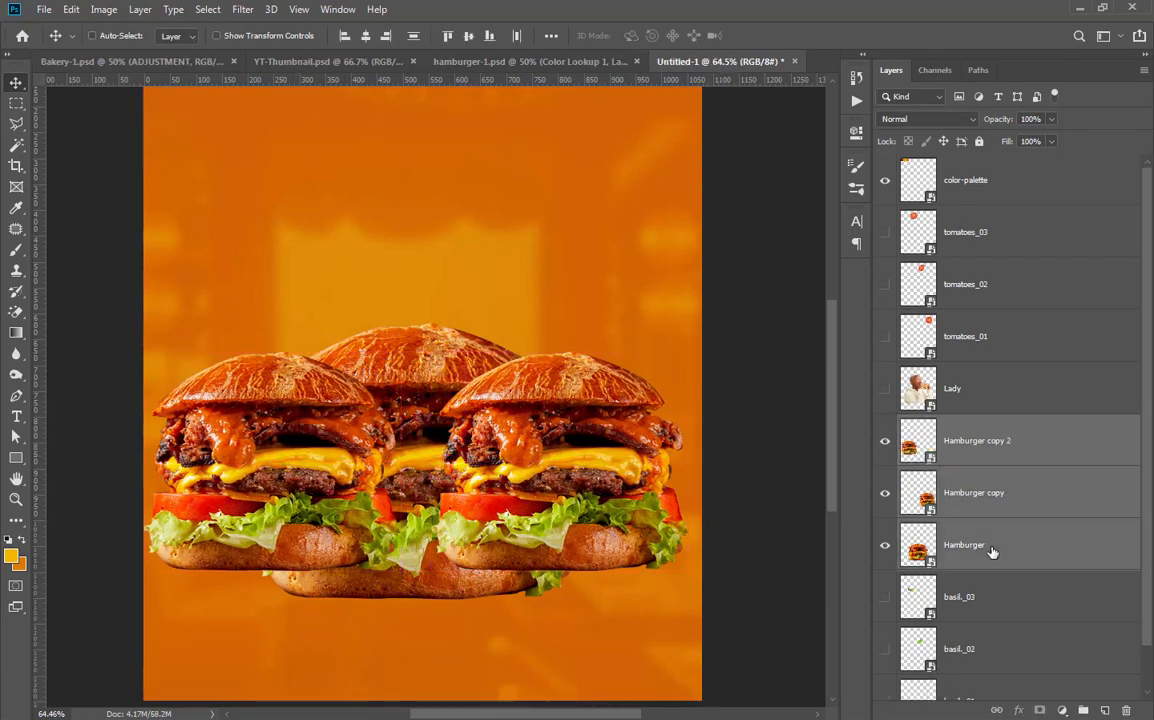
pyautogui.click(1025, 457)
pyautogui.keyDown('shift'); pyautogui.click(1010, 494); pyautogui.keyUp('shift')
pyautogui.moveTo(1010, 494); pyautogui.dragTo(1000, 570)
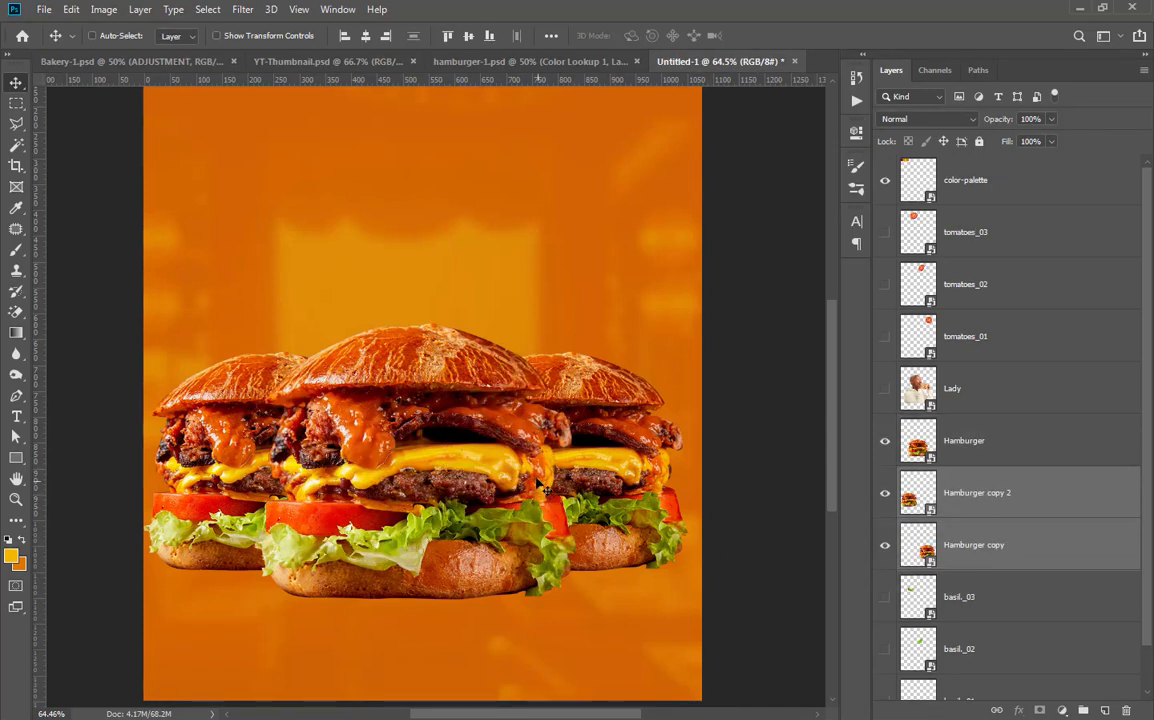
# Scale the three burgers together to about 91.7% and centre them horizontally on the poster at X 540 px
pyautogui.click(995, 445)
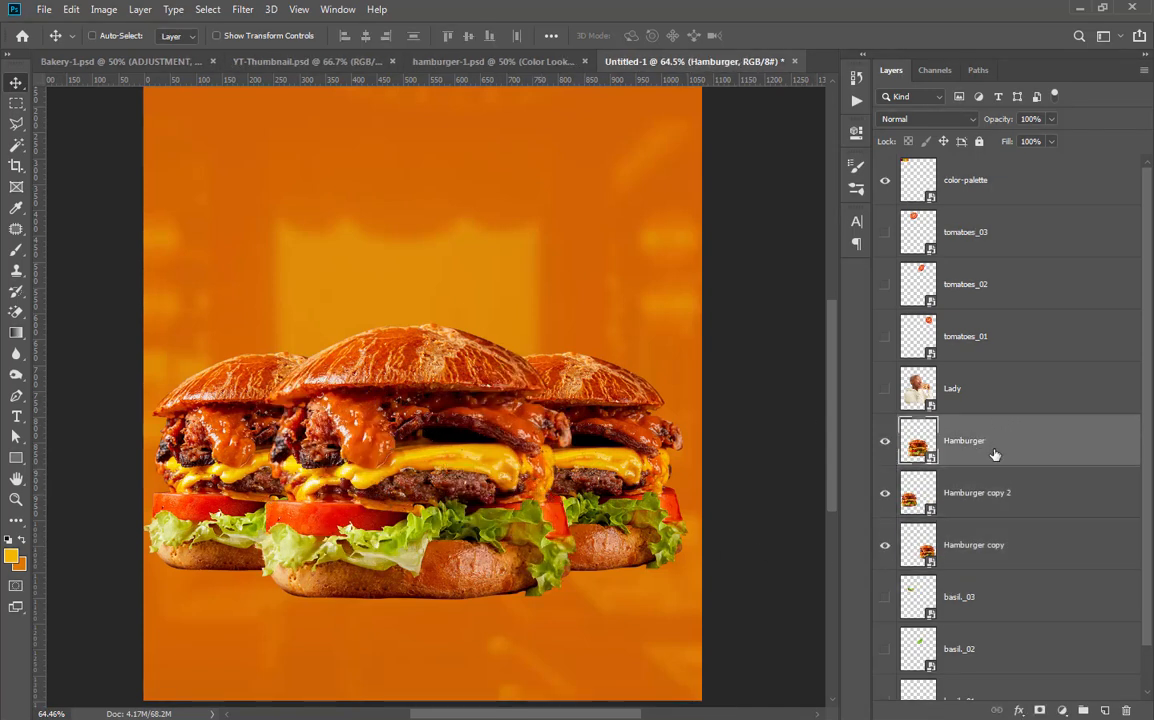
pyautogui.keyDown('shift'); pyautogui.click(1014, 550); pyautogui.keyUp('shift')
pyautogui.hotkey('ctrl', 't')
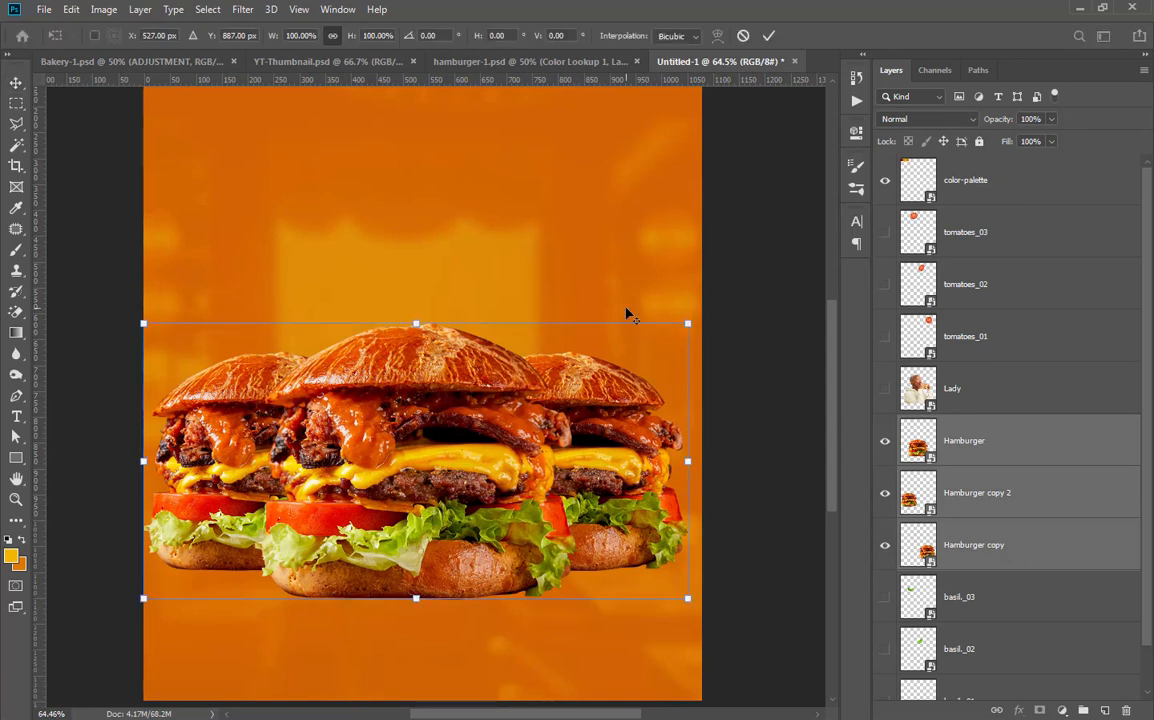
pyautogui.scroll(-2, 628, 315)
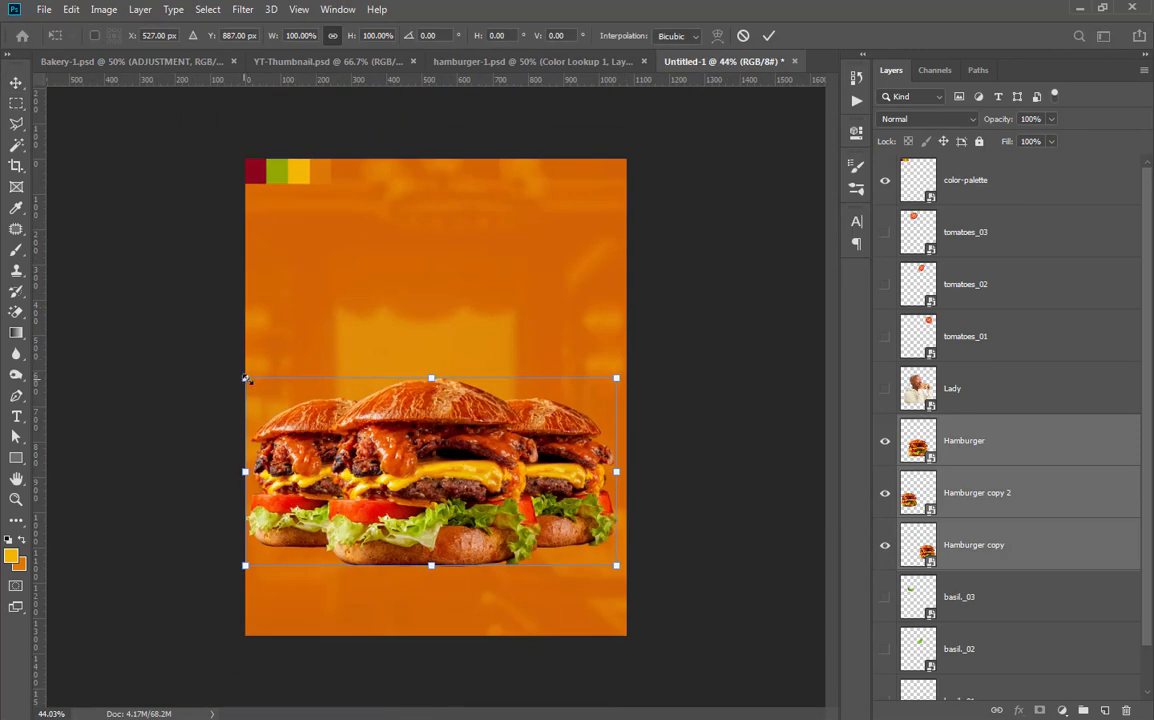
pyautogui.moveTo(245, 378); pyautogui.dragTo(287, 392)
pyautogui.moveTo(482, 422); pyautogui.dragTo(438, 390)
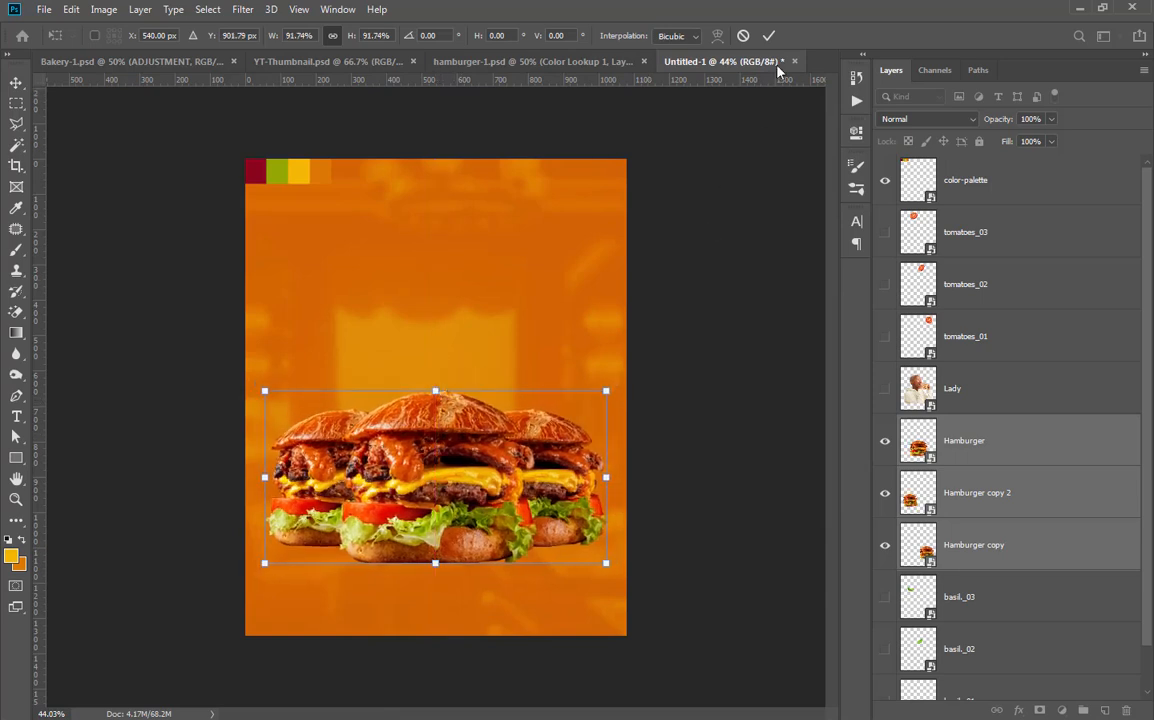
pyautogui.click(769, 36)
pyautogui.scroll(2, 475, 555)
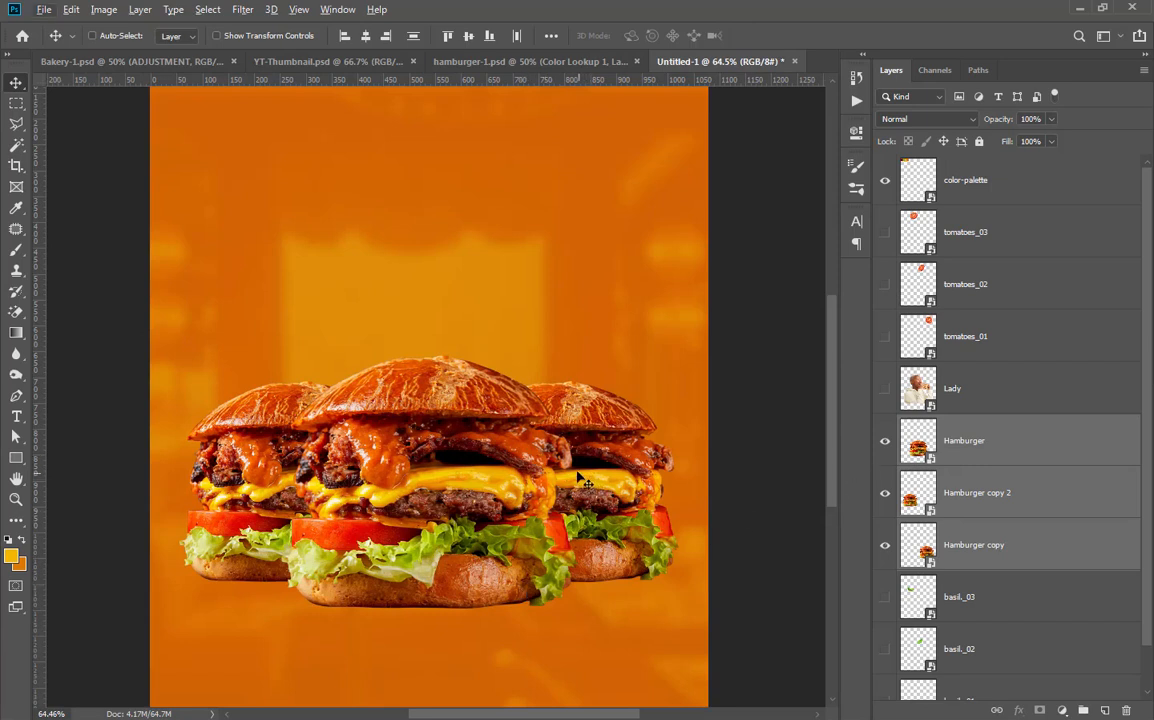
# On a new layer above Hamburger copy 2, paint soft black (000000) shadows along both sides of the centre burger with a 150 px brush
pyautogui.click(1054, 505)
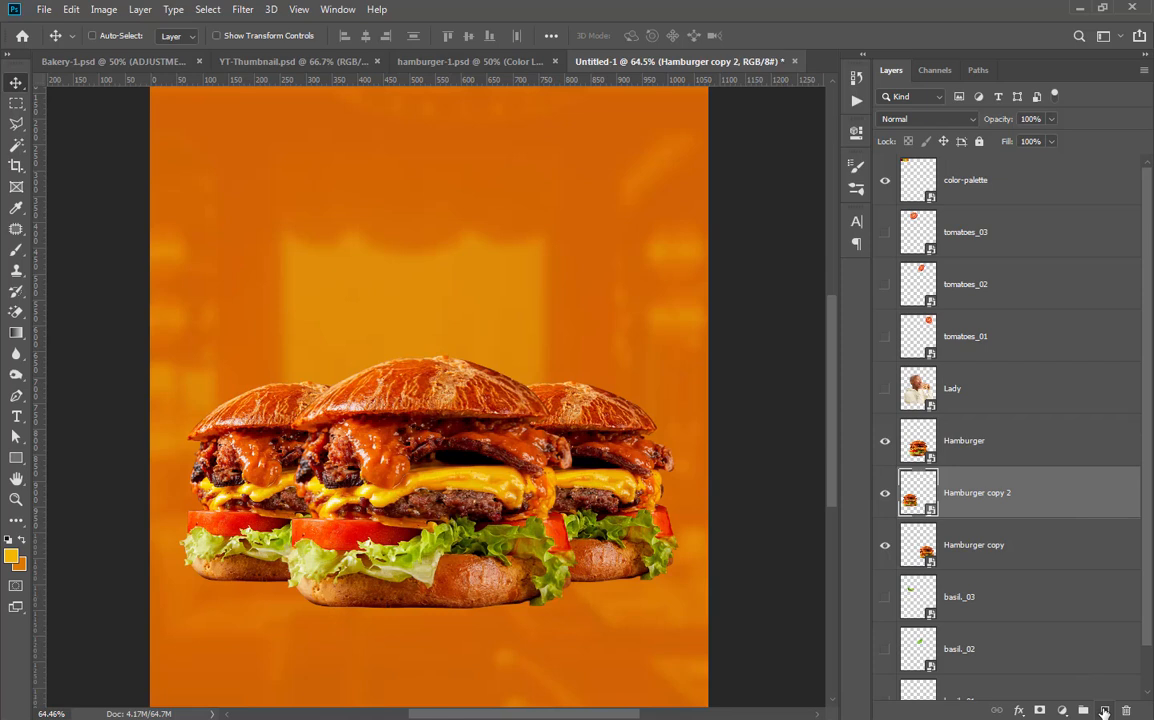
pyautogui.click(1105, 711)
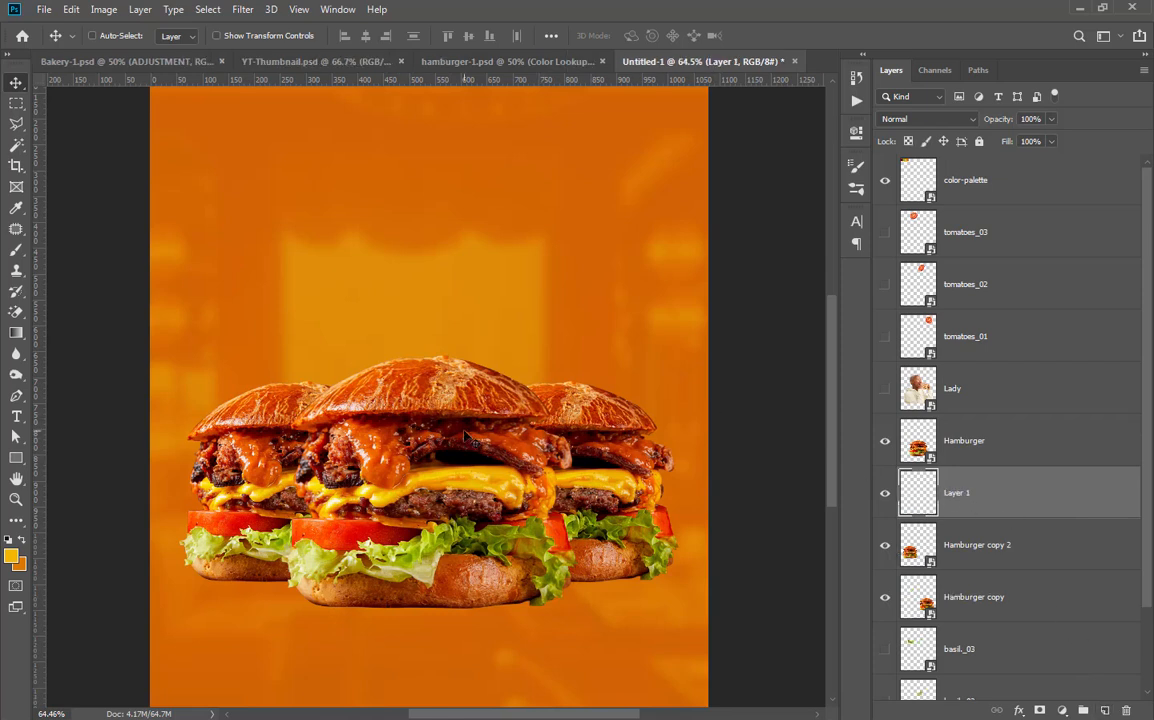
pyautogui.press('i')
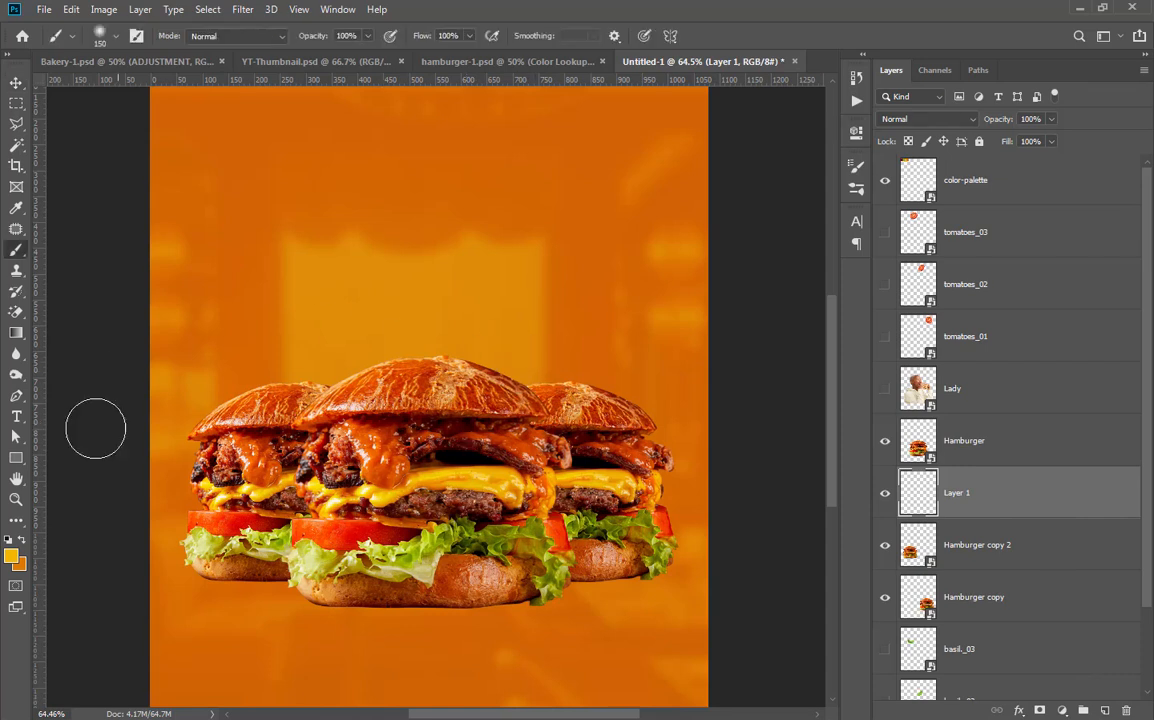
pyautogui.click(9, 558)
pyautogui.write('000000')
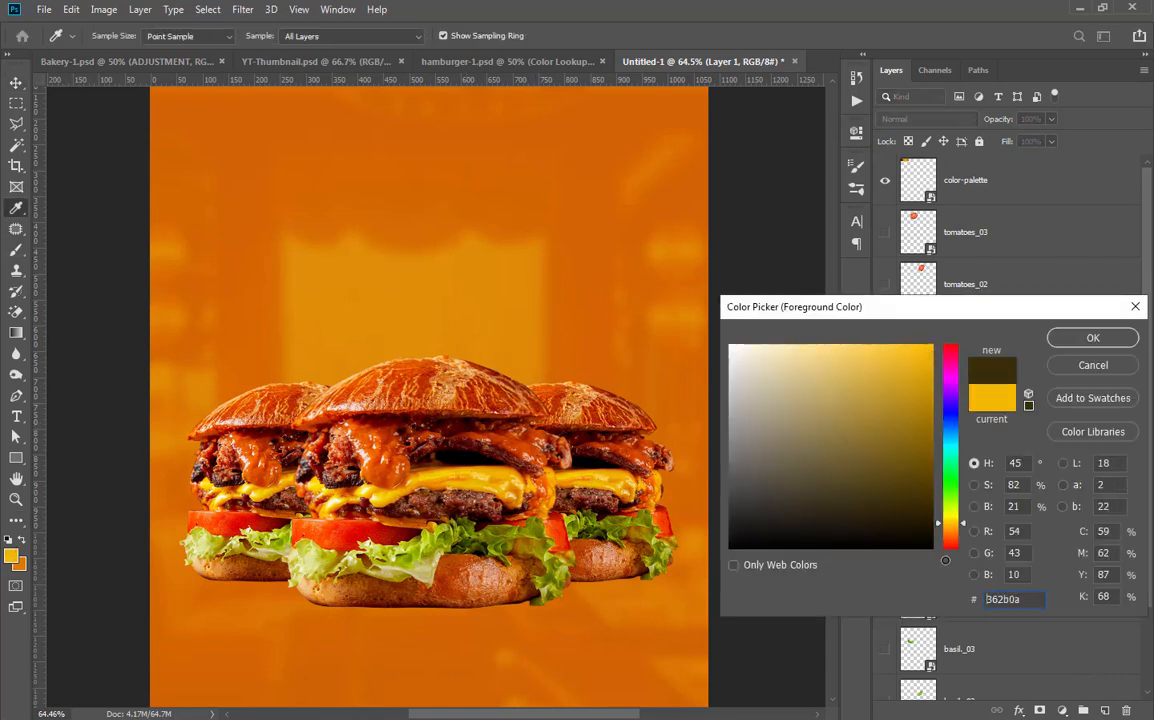
pyautogui.click(1083, 346)
pyautogui.press('b')
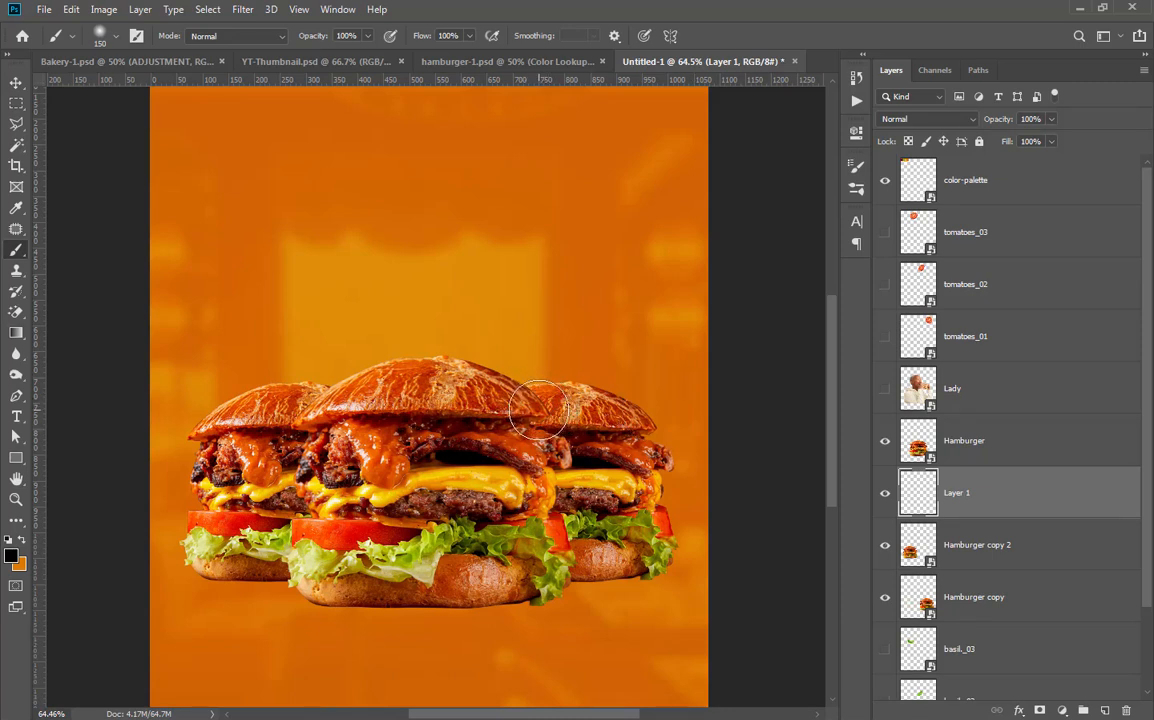
pyautogui.moveTo(538, 408); pyautogui.dragTo(546, 560)
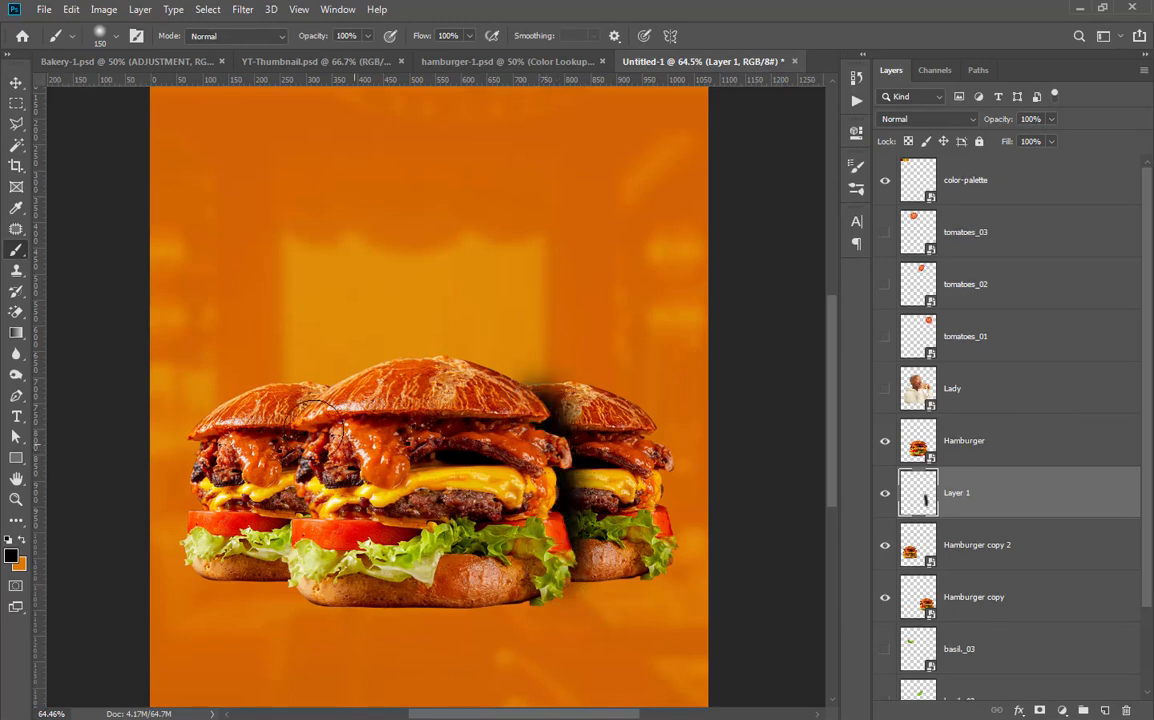
pyautogui.moveTo(313, 397); pyautogui.dragTo(292, 548)
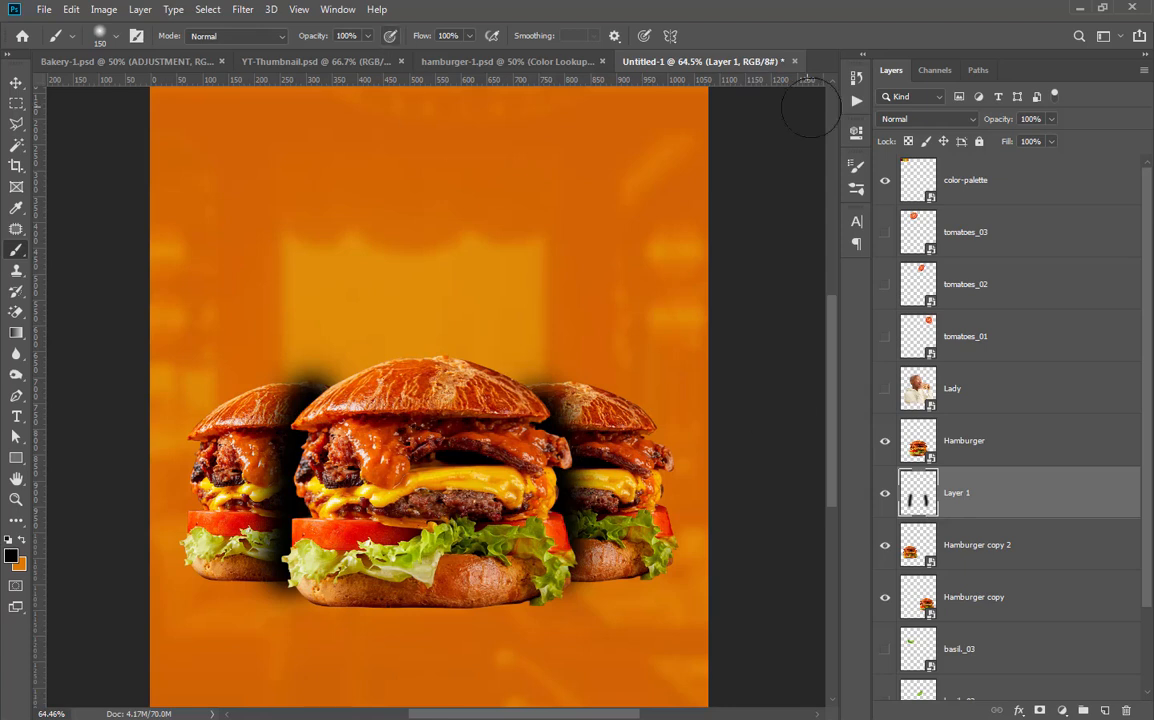
# Set the side shadow layer's blend mode to Multiply and apply a Gaussian Blur with a 32-pixel radius
pyautogui.click(922, 119)
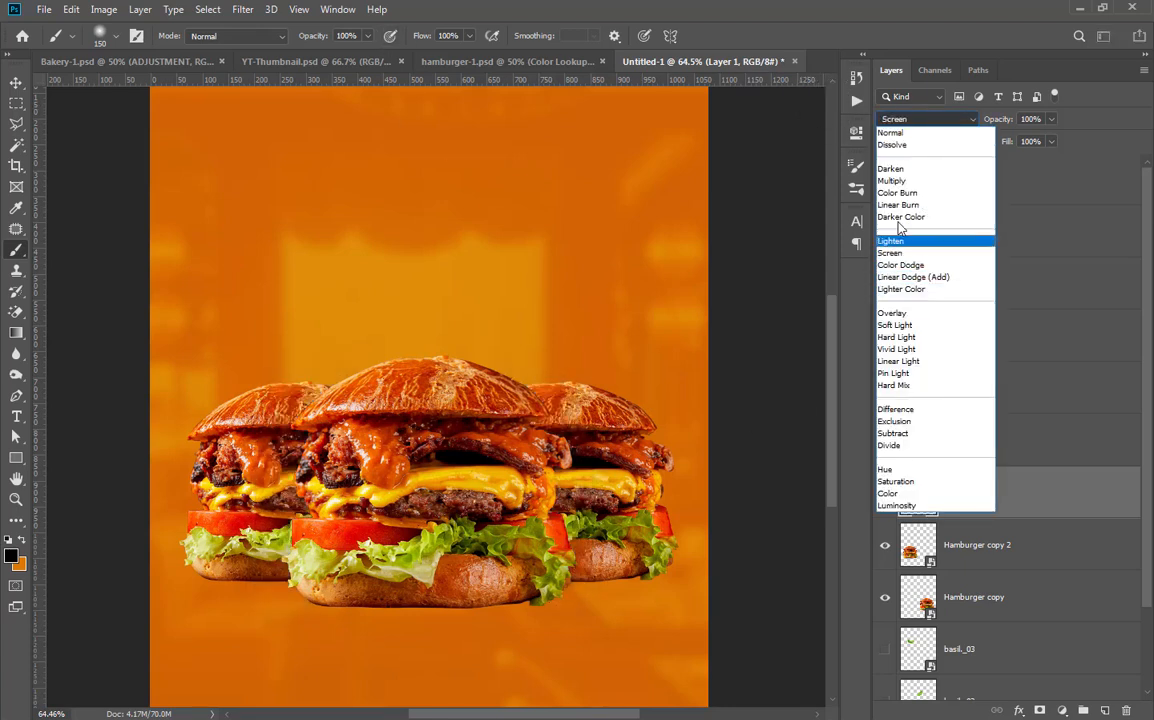
pyautogui.click(905, 185)
pyautogui.click(242, 9)
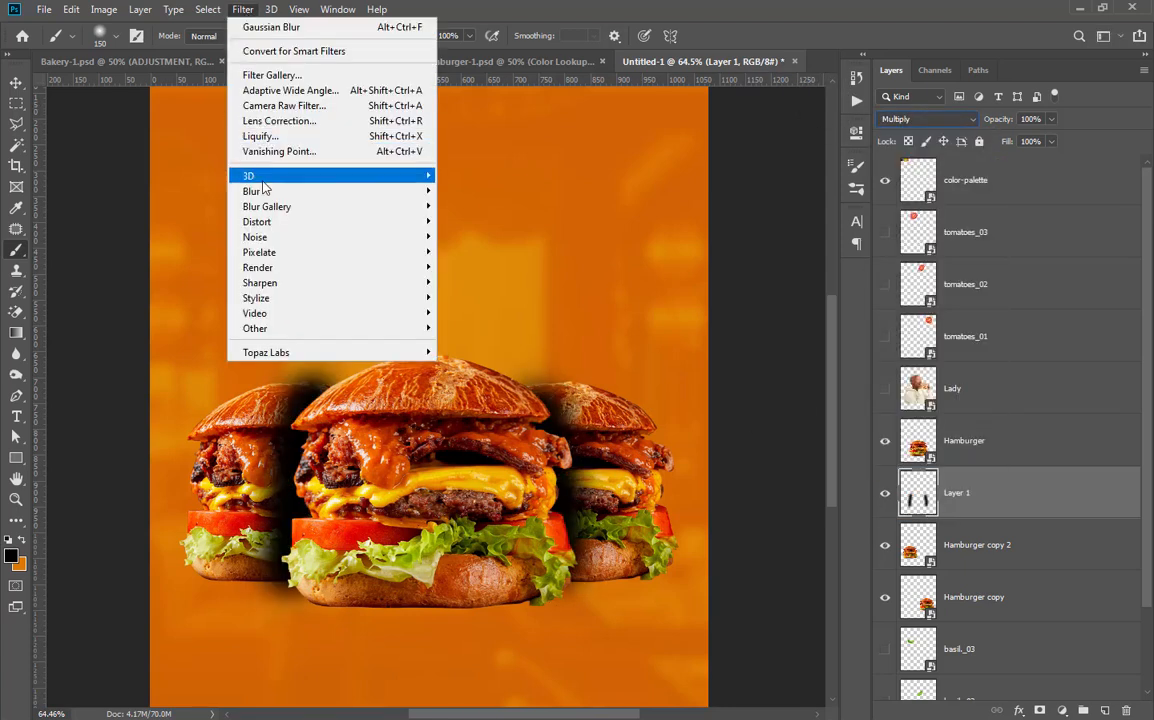
pyautogui.moveTo(279, 196)
pyautogui.click(480, 251)
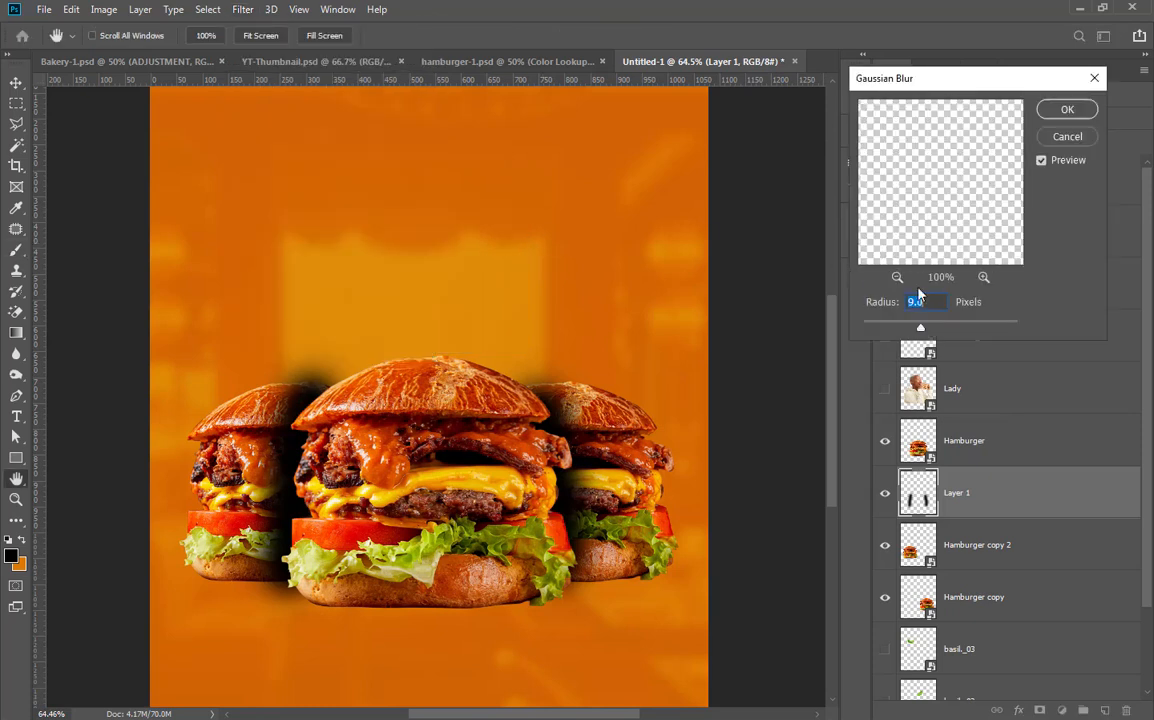
pyautogui.moveTo(938, 330); pyautogui.dragTo(942, 329)
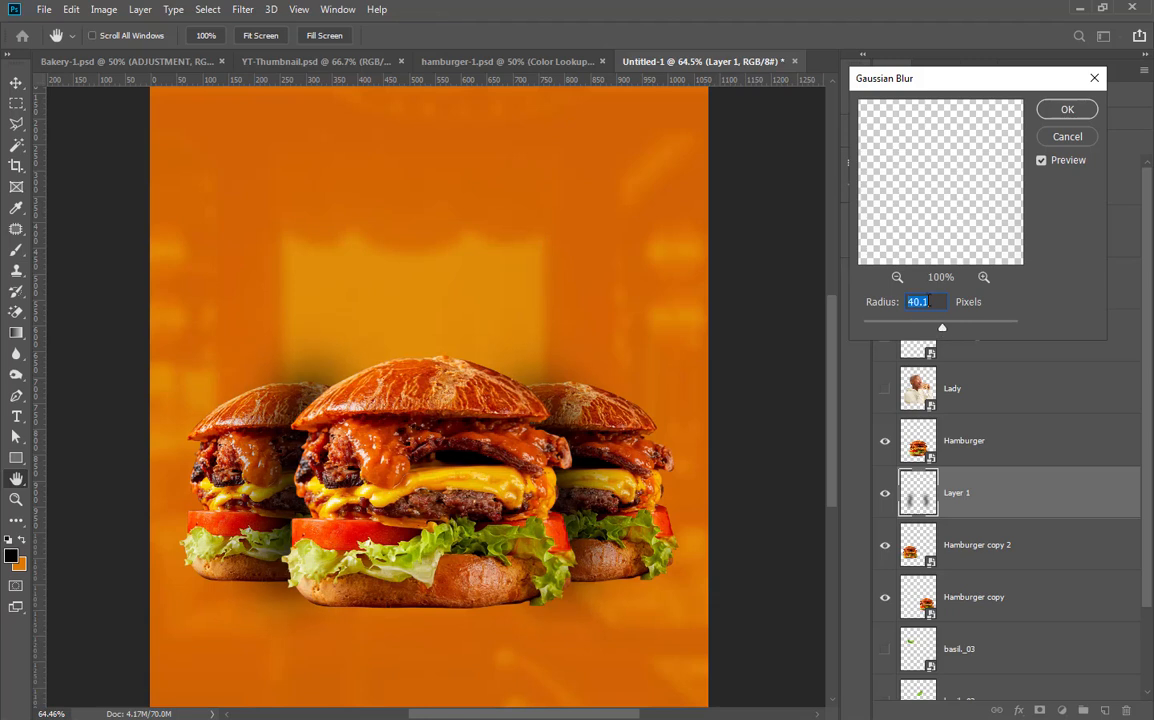
pyautogui.write('32')
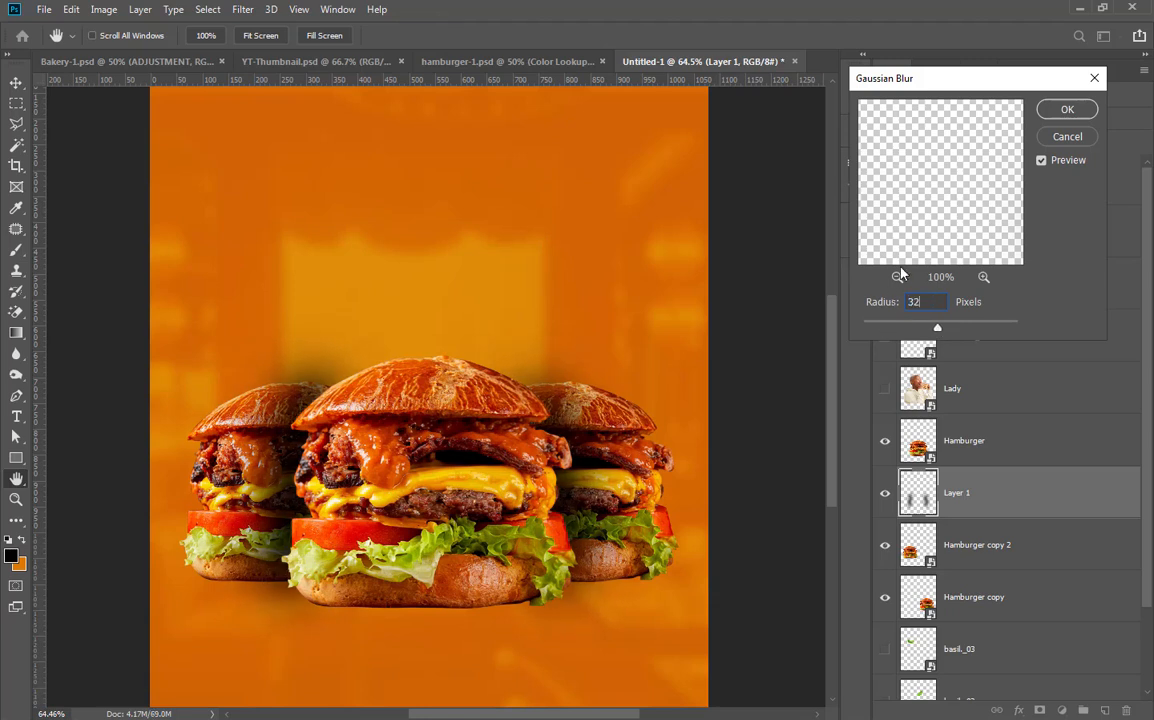
pyautogui.click(1066, 106)
# On another new layer above the side shadows, paint a soft black spot above the centre burger with a 700 px brush
pyautogui.press('b')
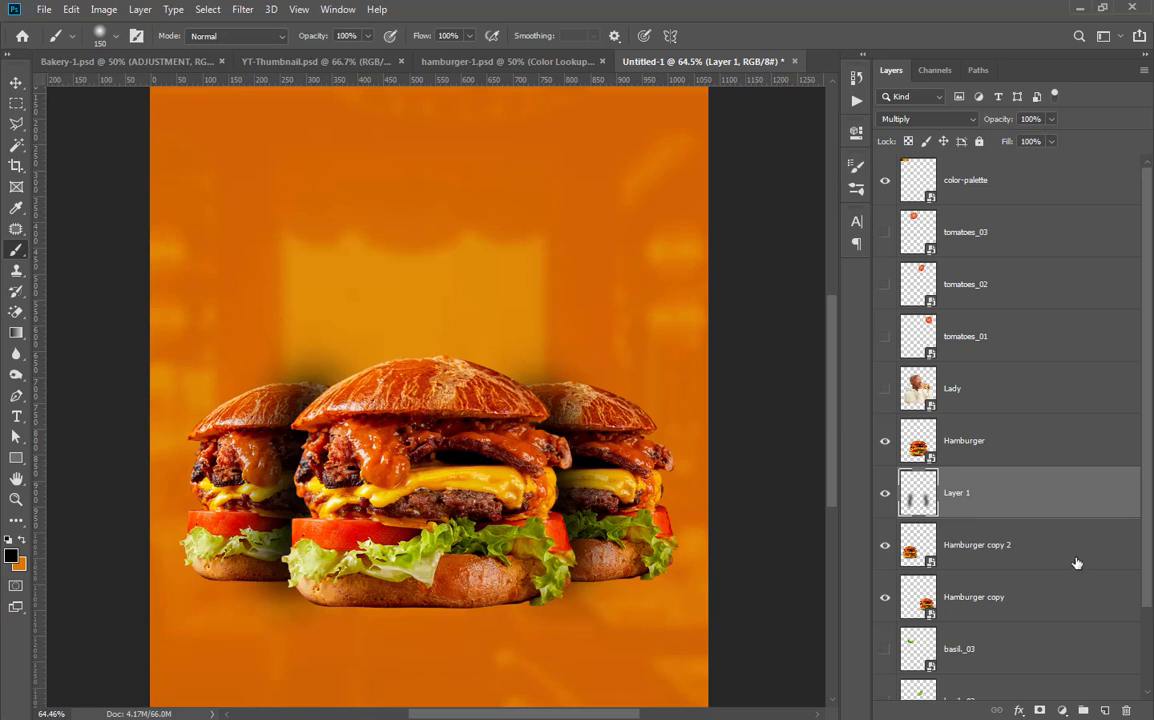
pyautogui.click(1106, 711)
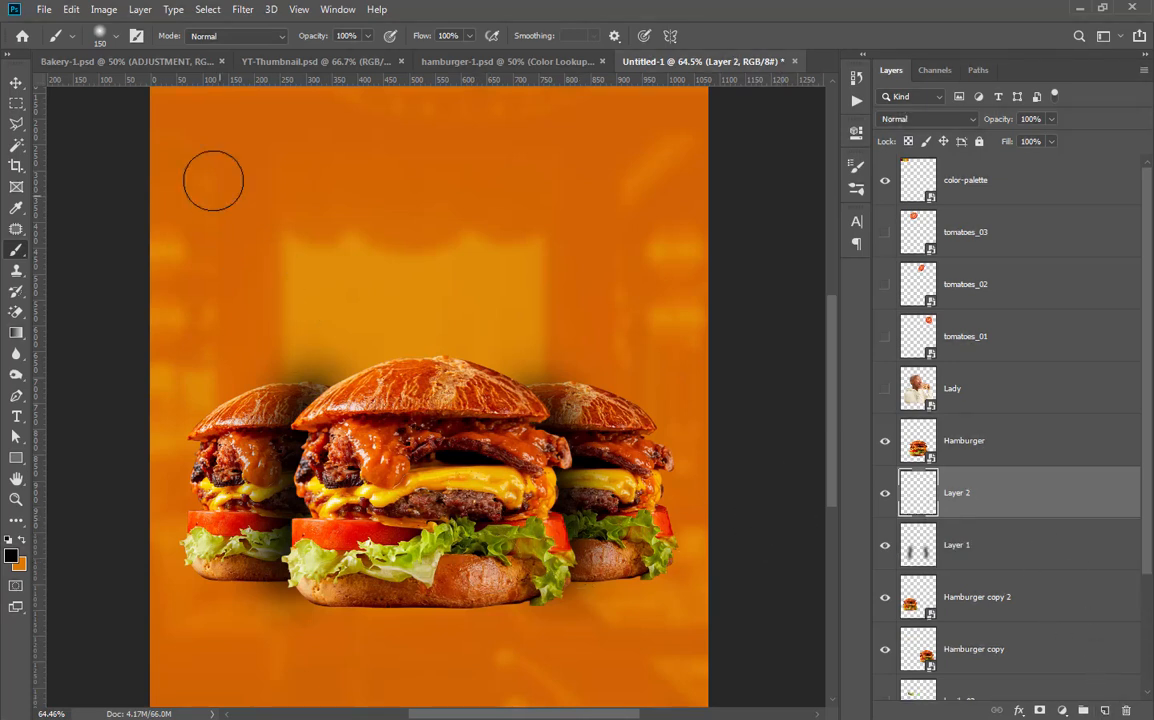
pyautogui.press(']')
pyautogui.press(']')
pyautogui.press(']')
pyautogui.press(']')
pyautogui.press(']')
pyautogui.press(']')
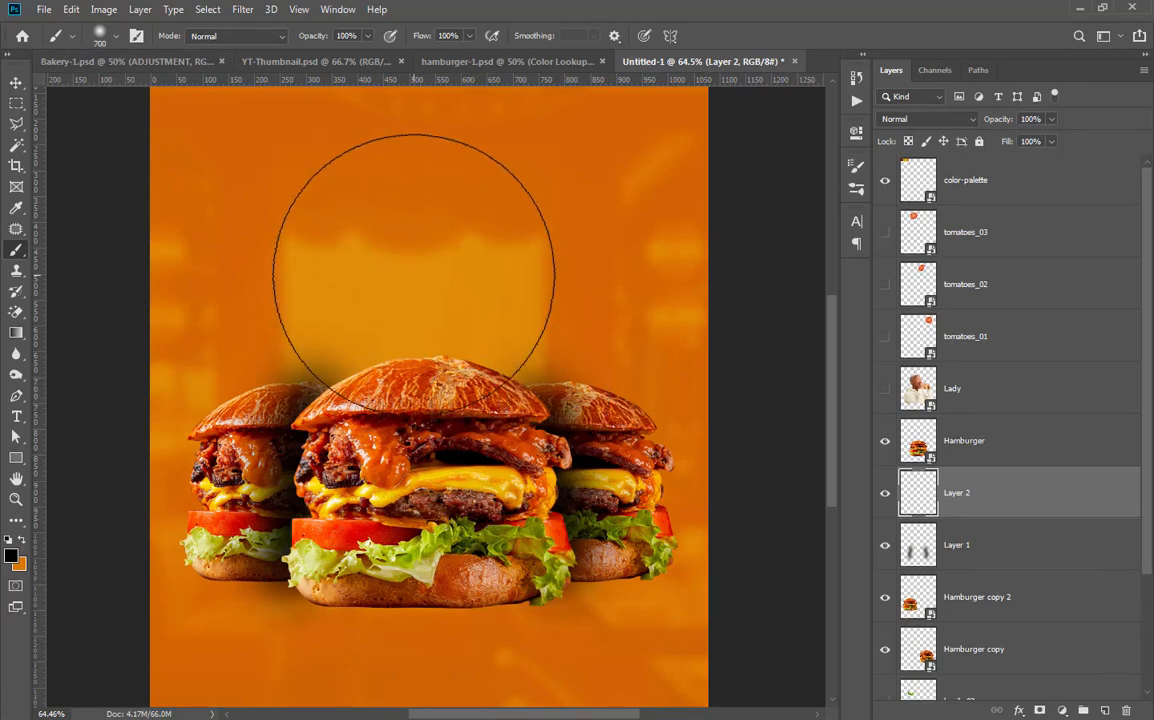
pyautogui.click(410, 287)
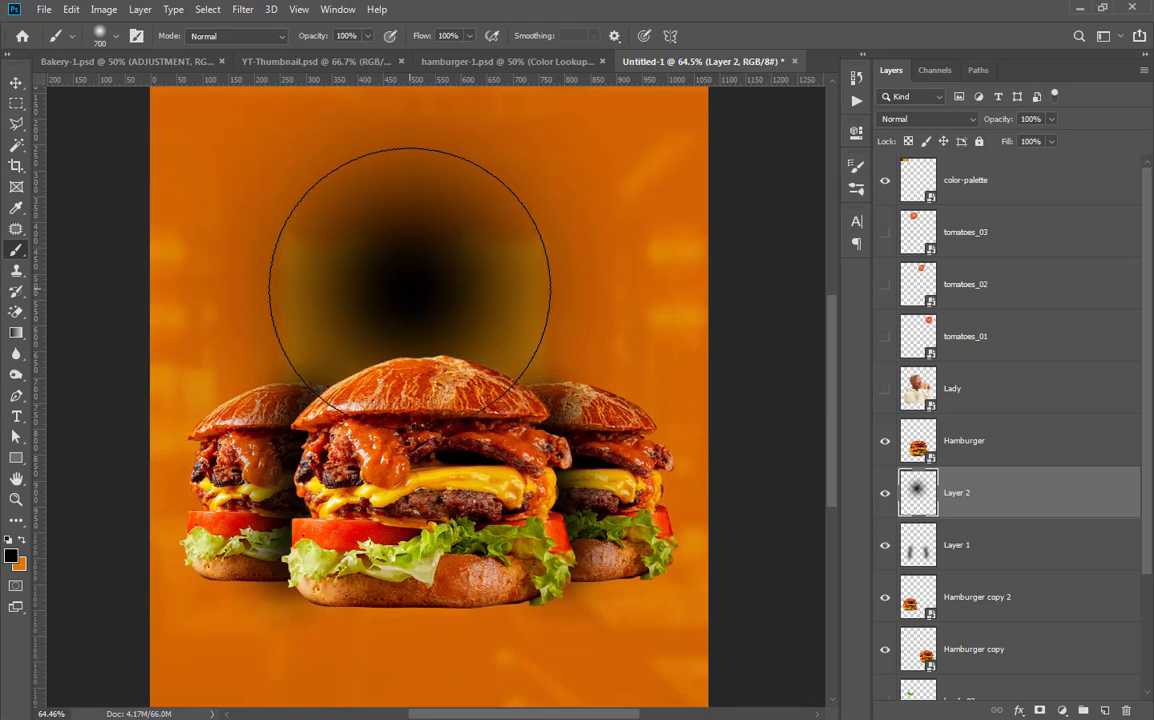
pyautogui.click(410, 288)
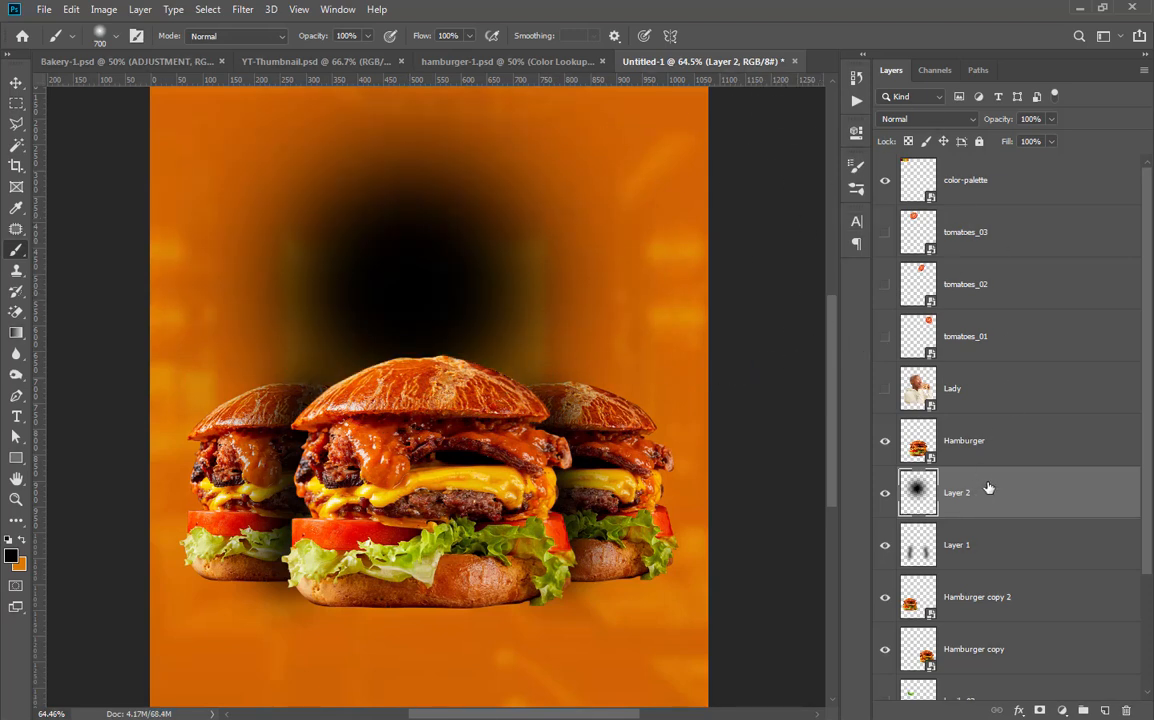
# Flatten the black spot to about 86.7% width and 15.4% height and place it under the centre burger as a ground shadow
pyautogui.hotkey('ctrl', 't')
pyautogui.scroll(-3, 527, 388)
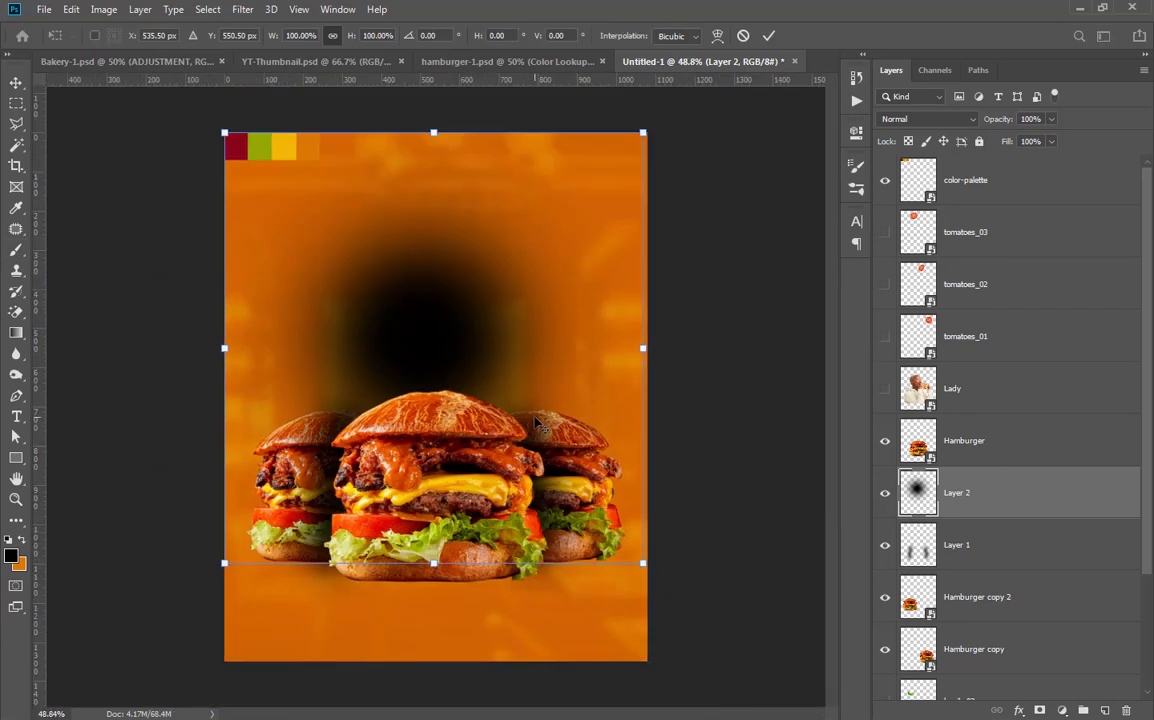
pyautogui.moveTo(434, 184); pyautogui.dragTo(490, 542)
pyautogui.scroll(4, 485, 550)
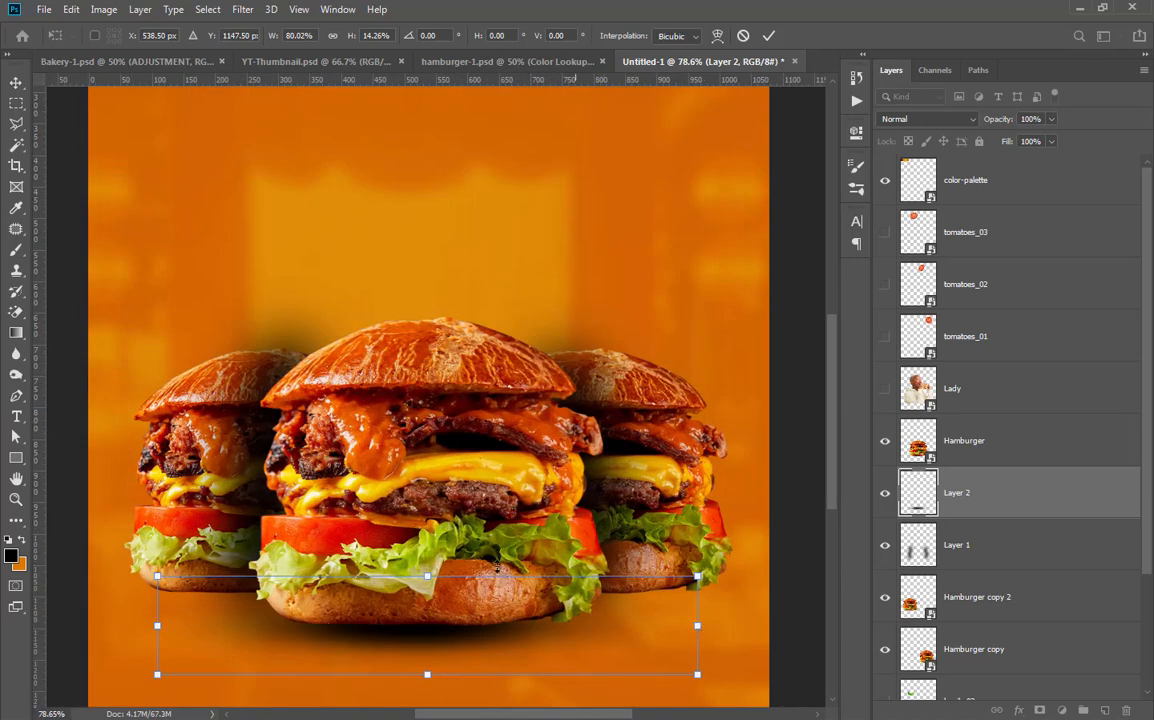
pyautogui.moveTo(152, 577); pyautogui.dragTo(135, 546)
pyautogui.moveTo(484, 658)
pyautogui.mouseDown()
pyautogui.moveTo(492, 690)
pyautogui.moveTo(507, 662)
pyautogui.mouseUp()
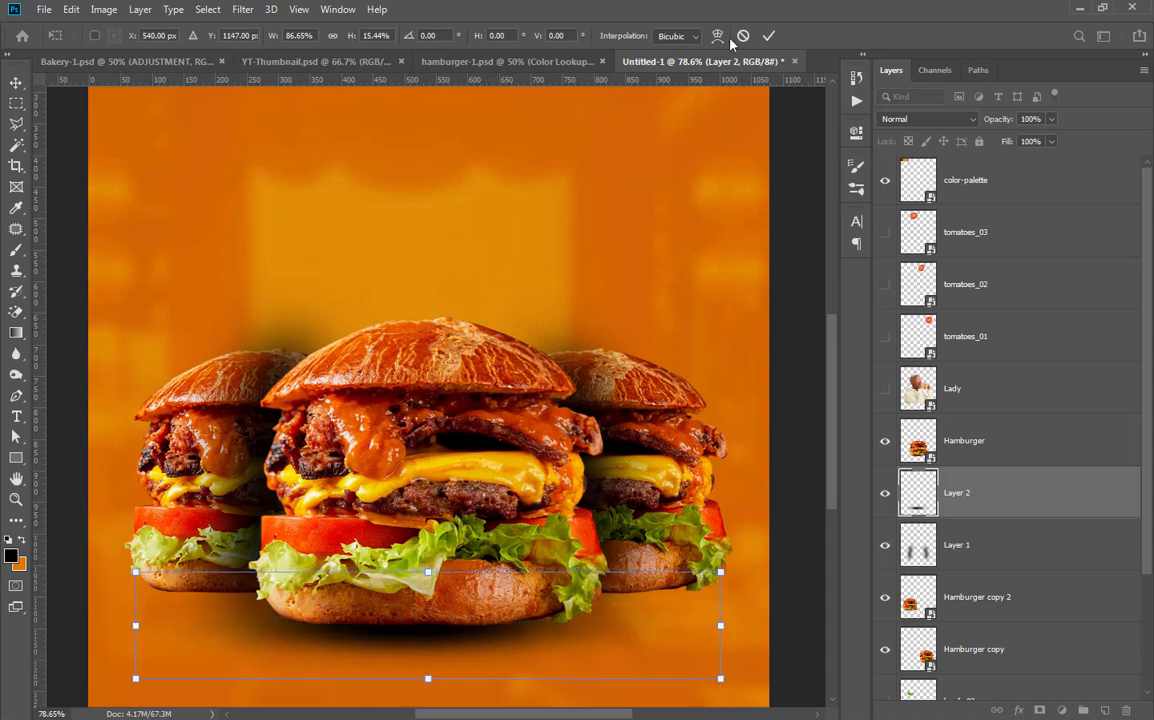
pyautogui.click(768, 35)
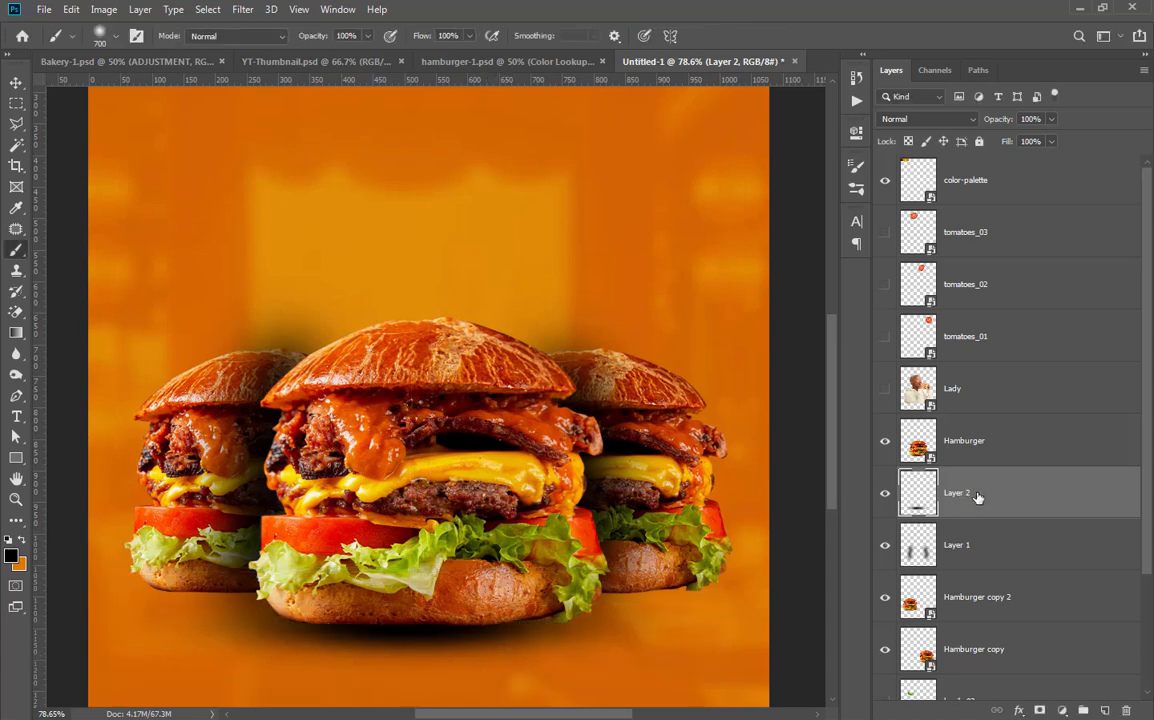
# Duplicate the ground shadow layer, setting the copy's blend mode to Multiply and the original's to Overlay
pyautogui.keyDown('alt'); pyautogui.moveTo(981, 492); pyautogui.dragTo(981, 476); pyautogui.keyUp('alt')
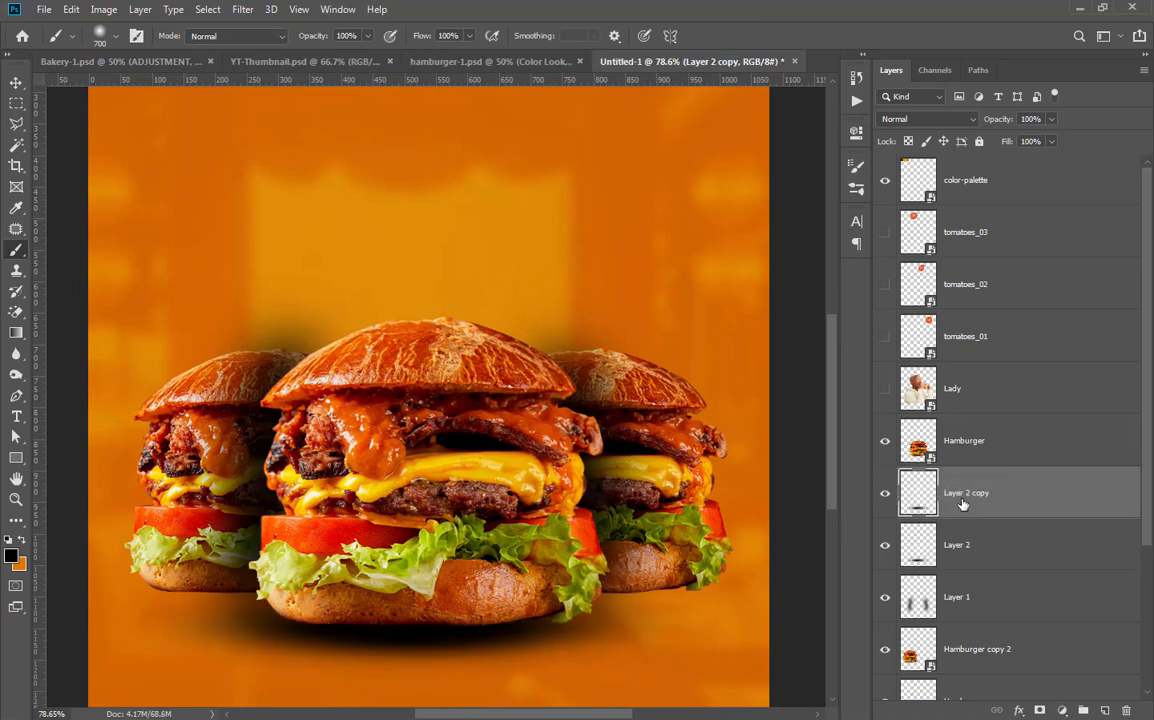
pyautogui.press('Return')
pyautogui.click(904, 121)
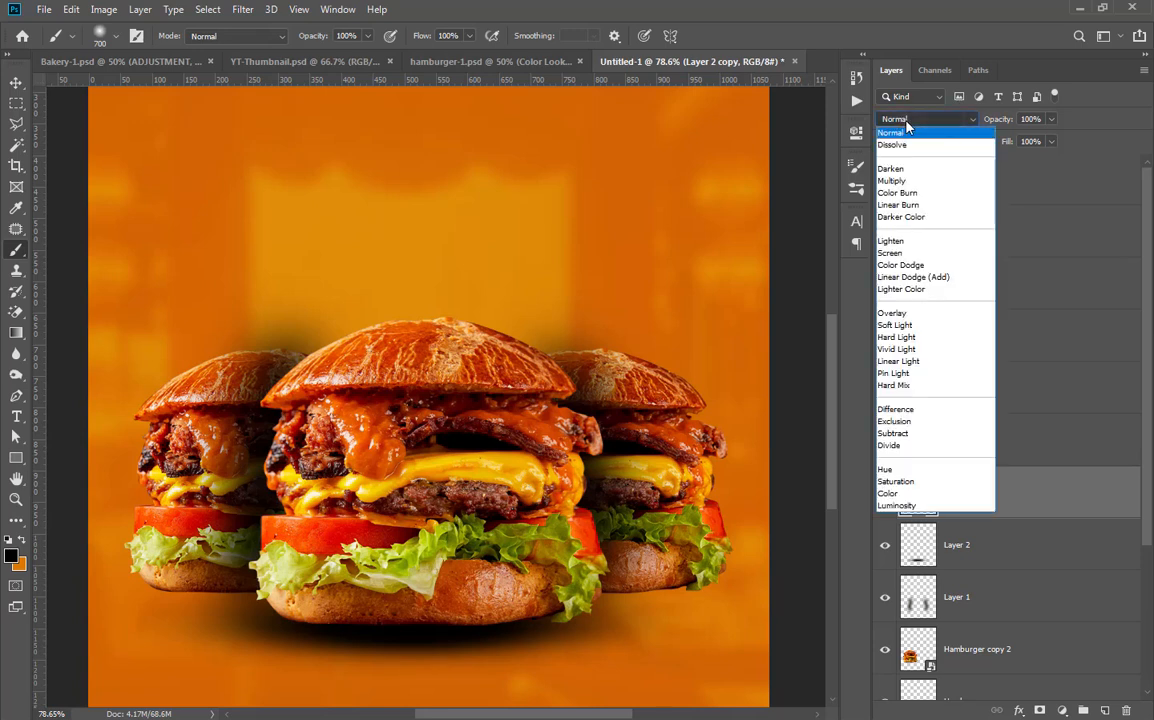
pyautogui.click(904, 189)
pyautogui.click(975, 535)
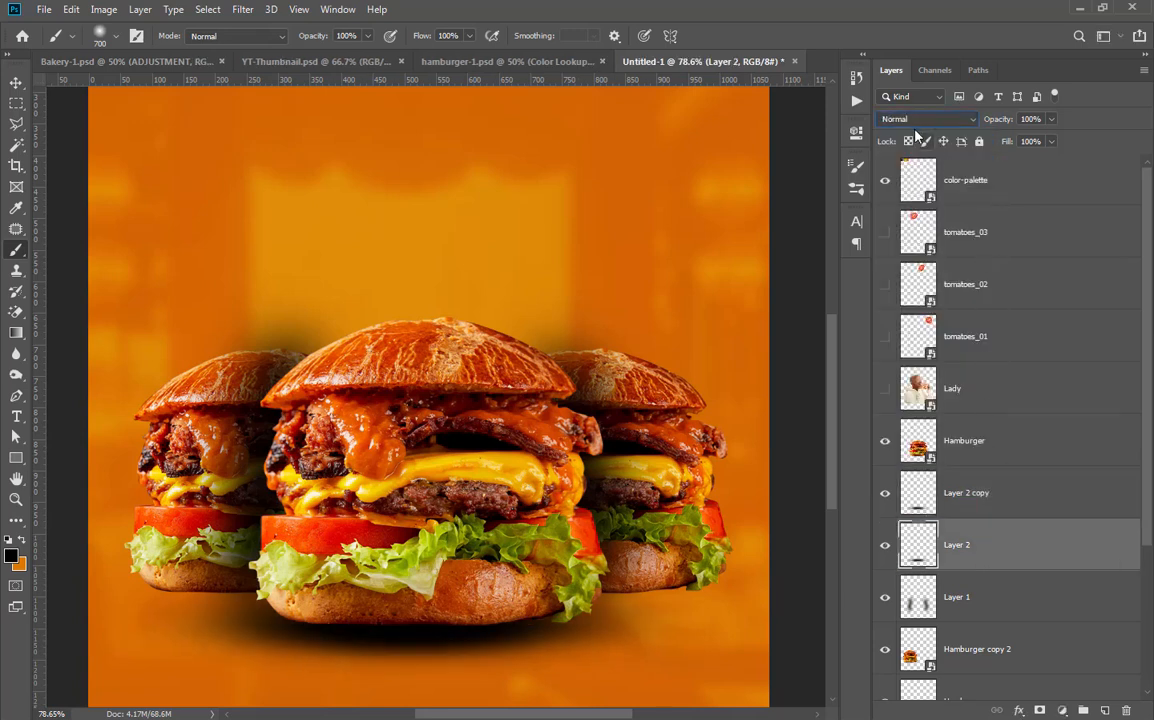
pyautogui.click(914, 120)
pyautogui.click(918, 316)
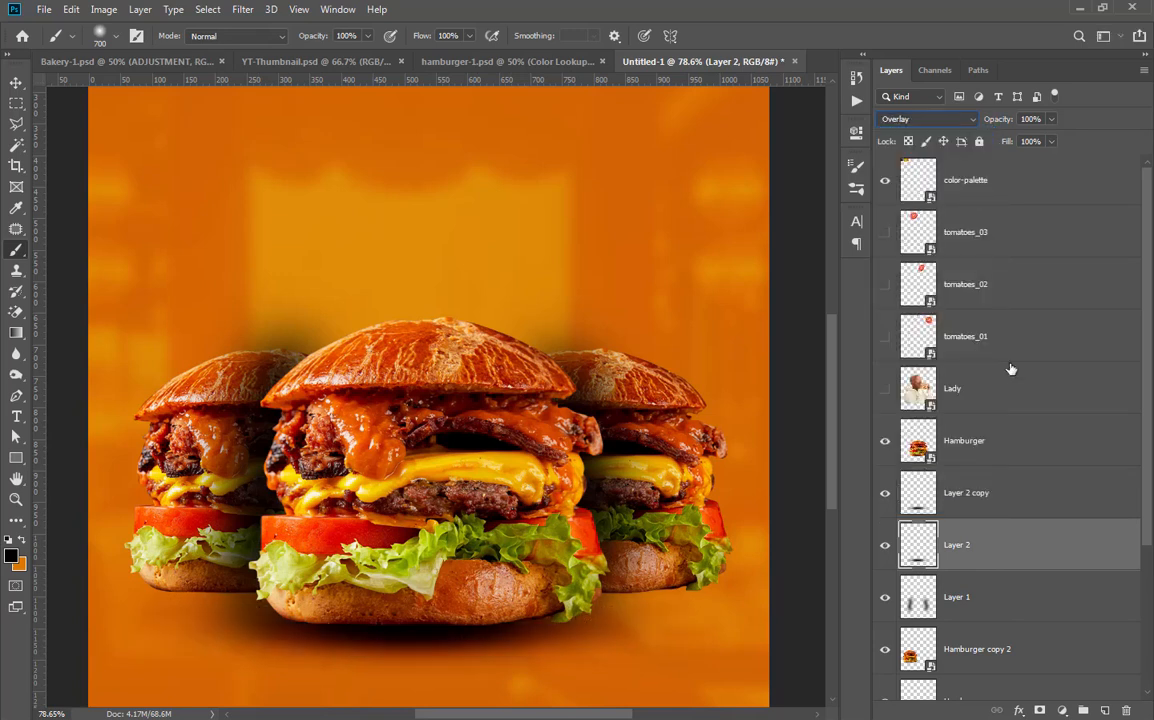
# Apply a Gaussian Blur with a 32-pixel radius to the Layer 2 copy shadow
pyautogui.click(977, 494)
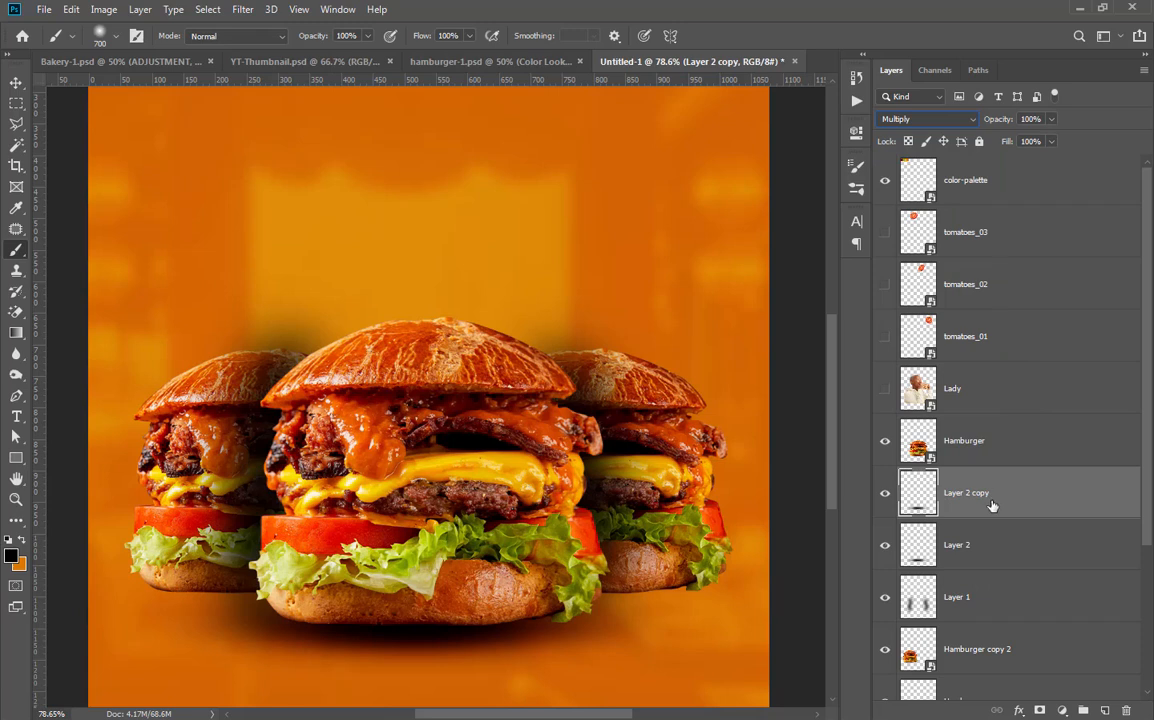
pyautogui.click(242, 9)
pyautogui.moveTo(299, 198)
pyautogui.click(490, 252)
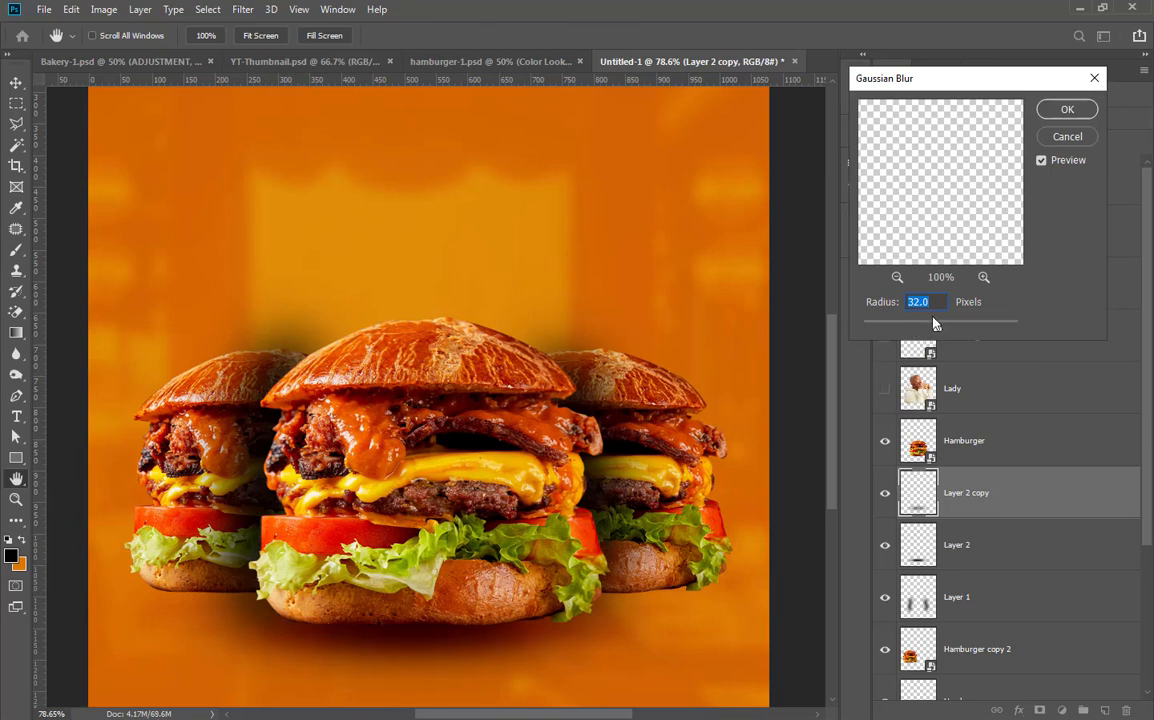
pyautogui.click(1055, 116)
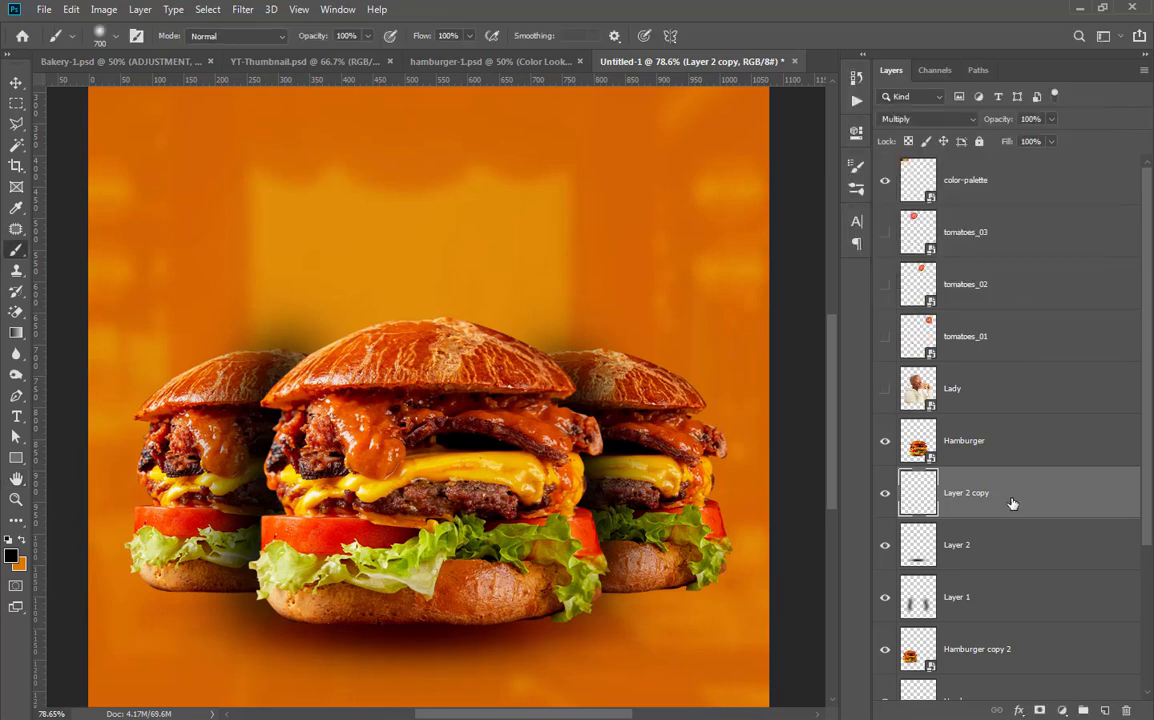
# Rename the Layer 2 copy shadow layer as Multiply and the Layer 2 shadow layer as Overlay
pyautogui.write('Multiply')
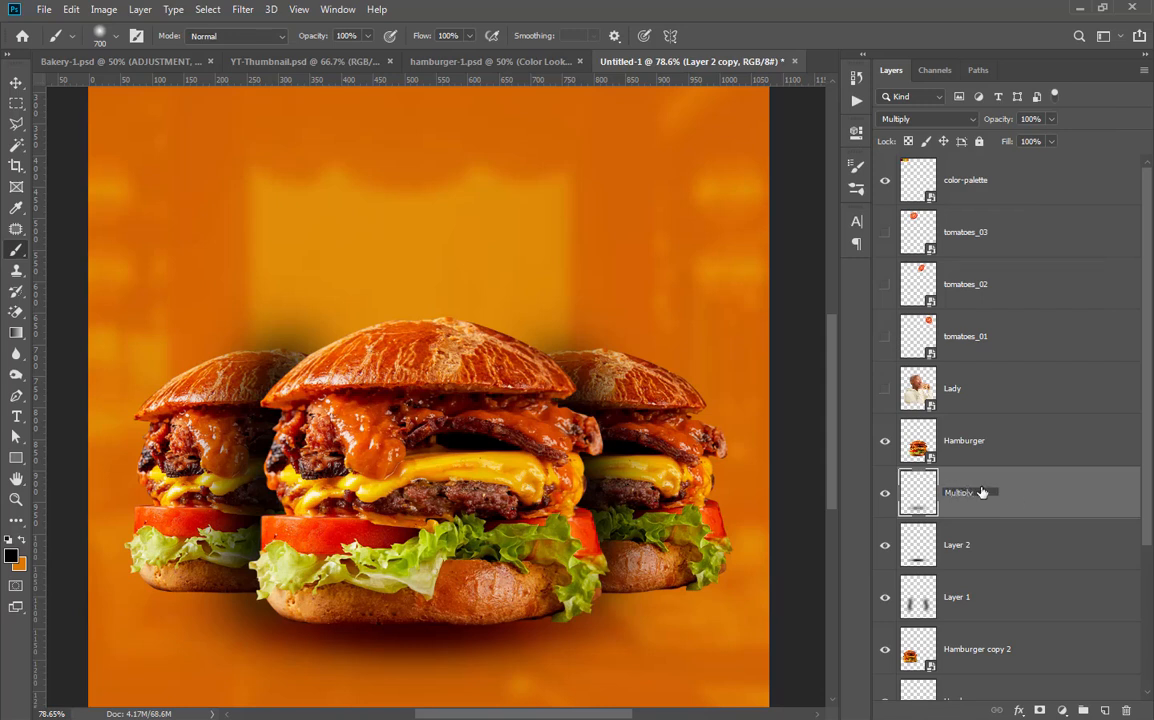
pyautogui.doubleClick(970, 548)
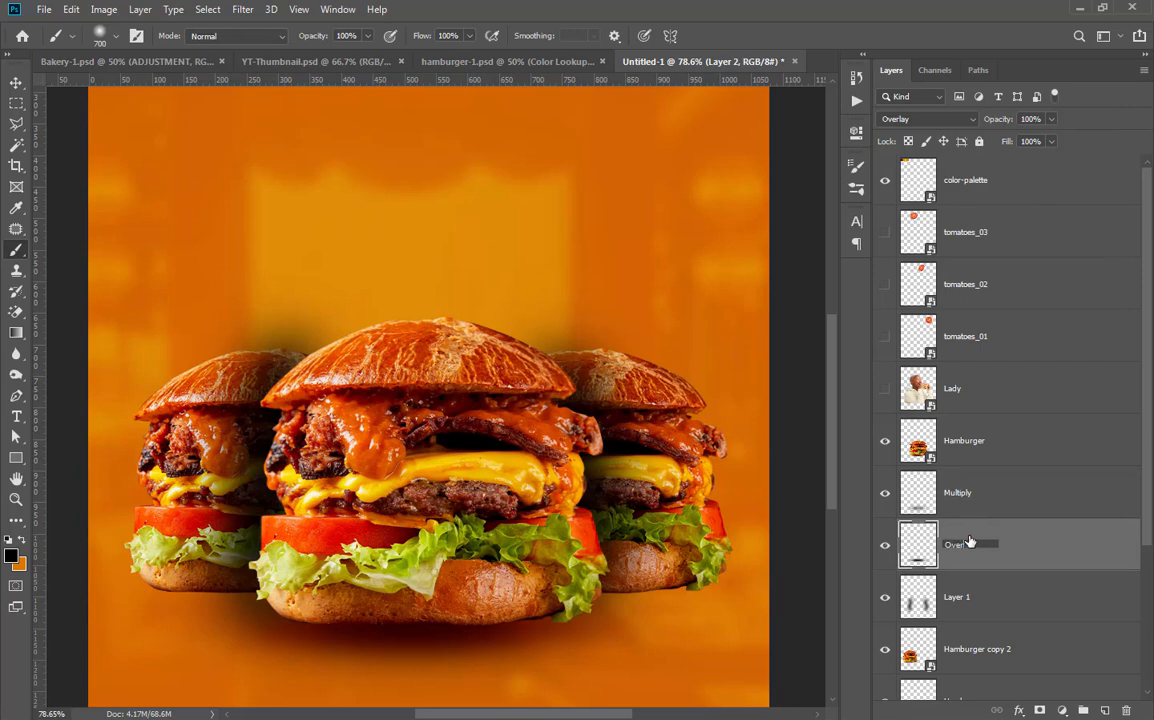
pyautogui.press('Return')
# Move the Overlay shadow layer above the Multiply layer and set its opacity to 67%
pyautogui.click(960, 490)
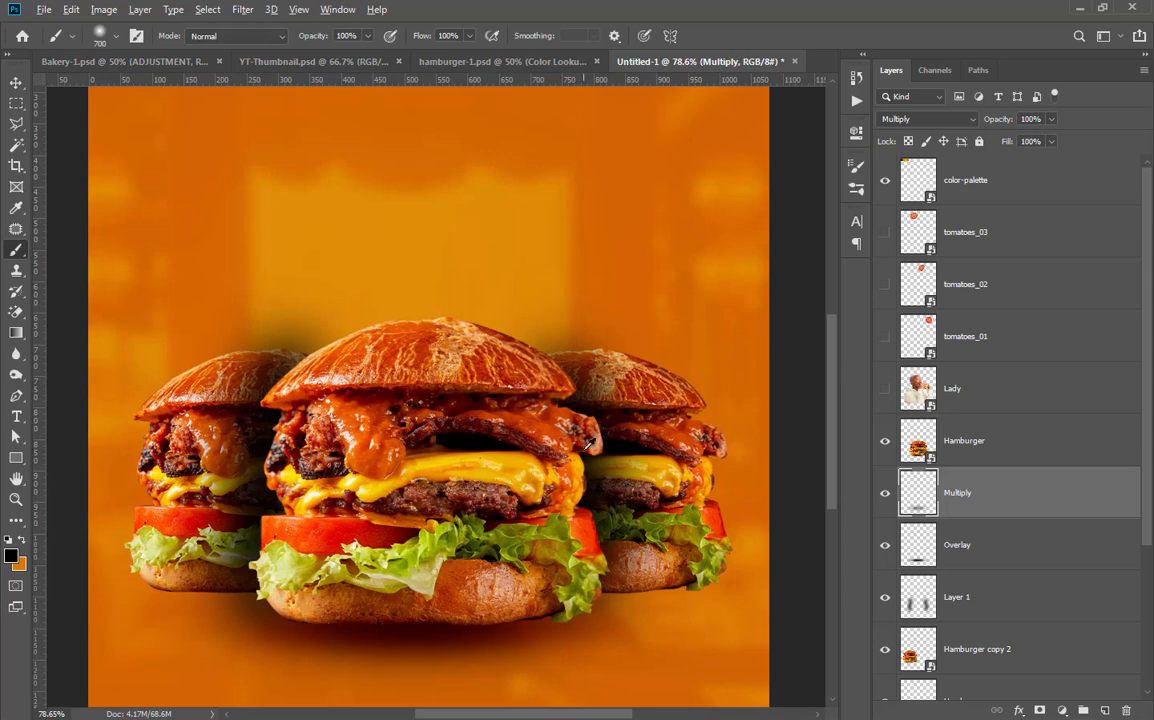
pyautogui.hotkey('ctrl', '0')
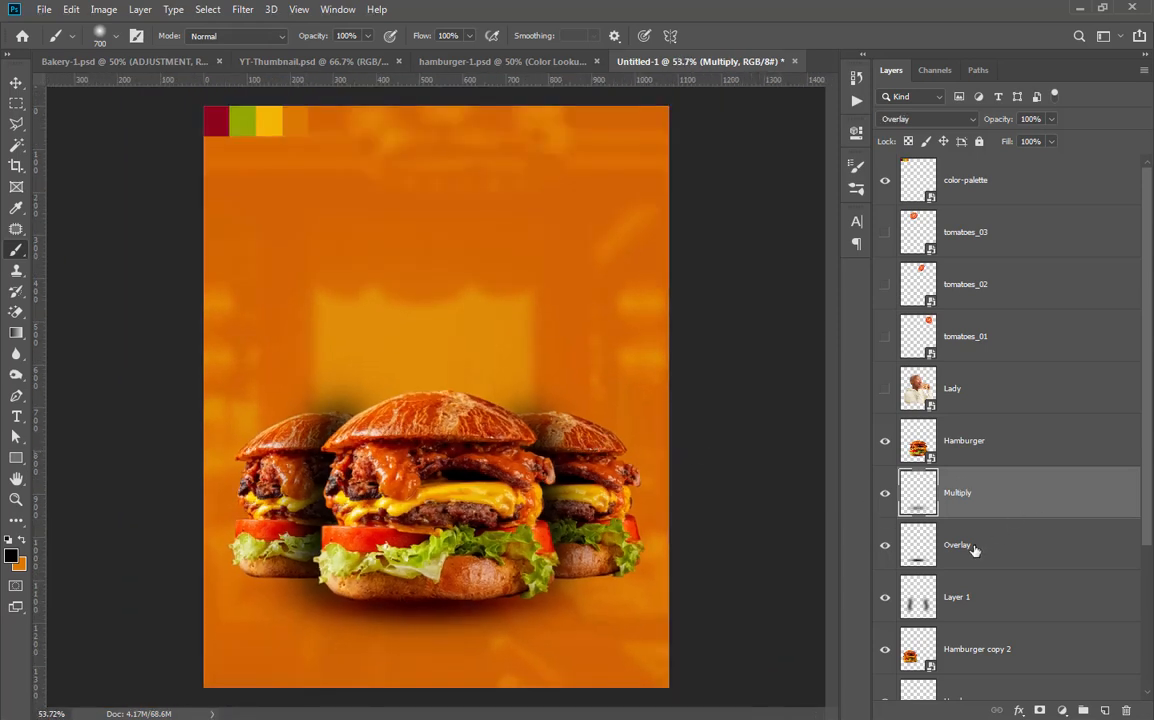
pyautogui.click(974, 548)
pyautogui.moveTo(979, 545); pyautogui.dragTo(970, 472)
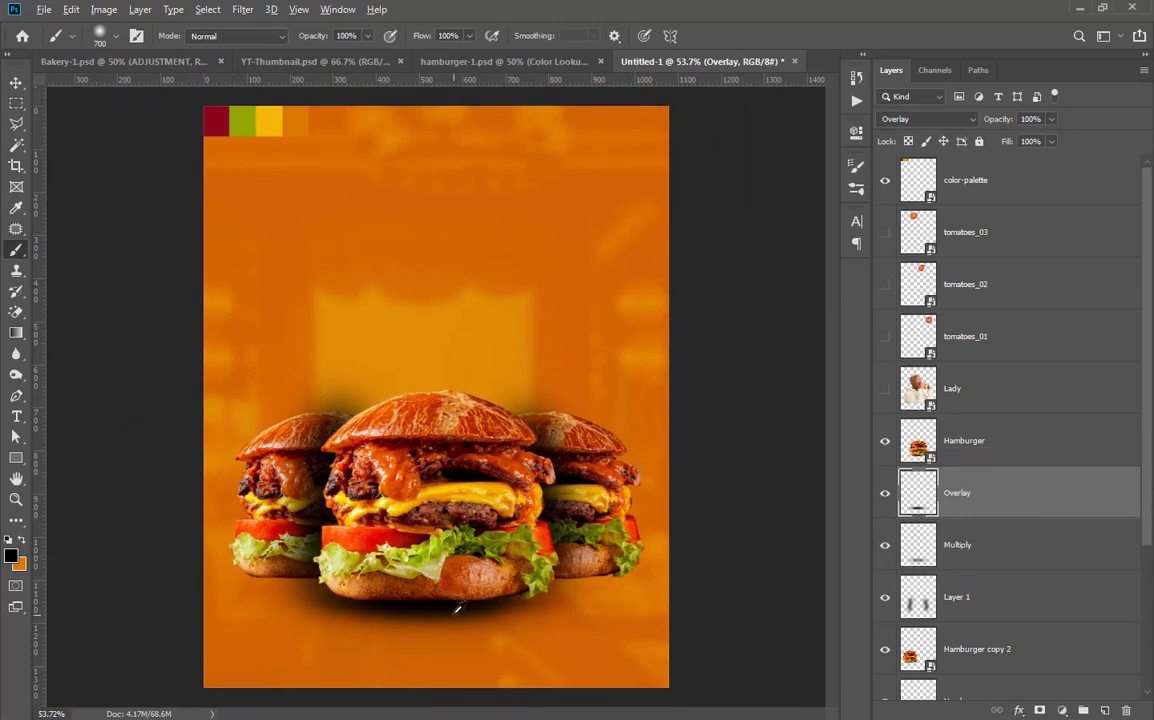
pyautogui.scroll(3, 466, 590)
pyautogui.scroll(1, 465, 593)
pyautogui.scroll(-5, 656, 404)
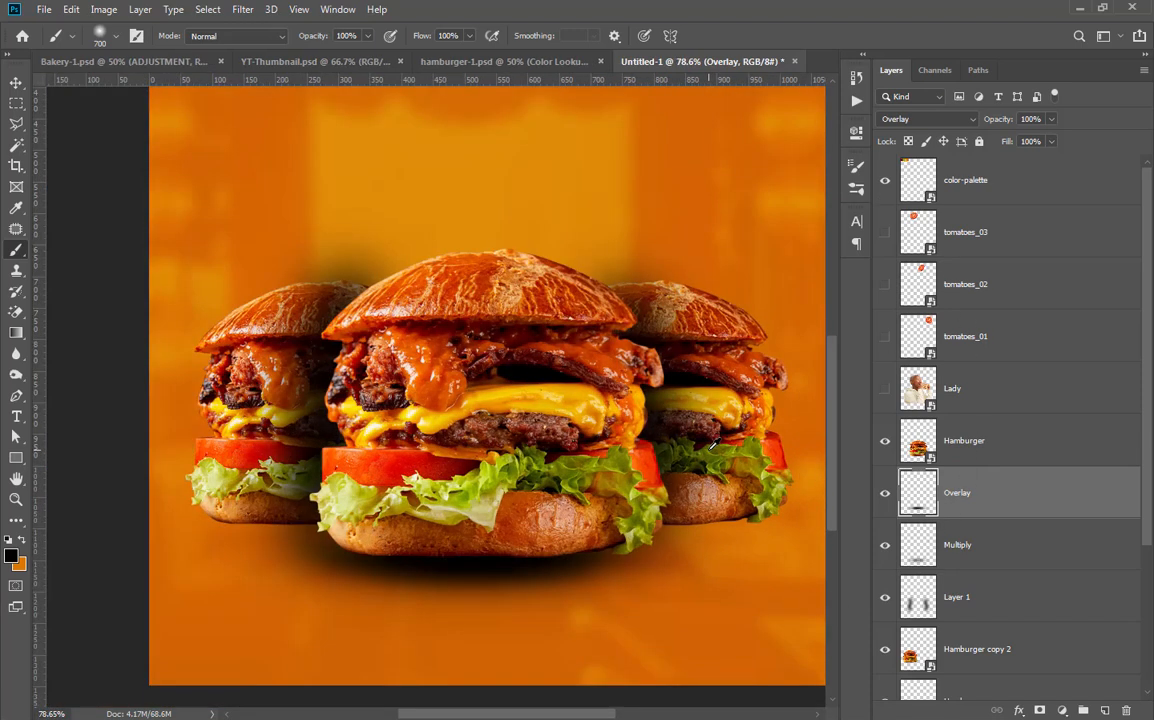
pyautogui.click(1052, 120)
pyautogui.click(1022, 141)
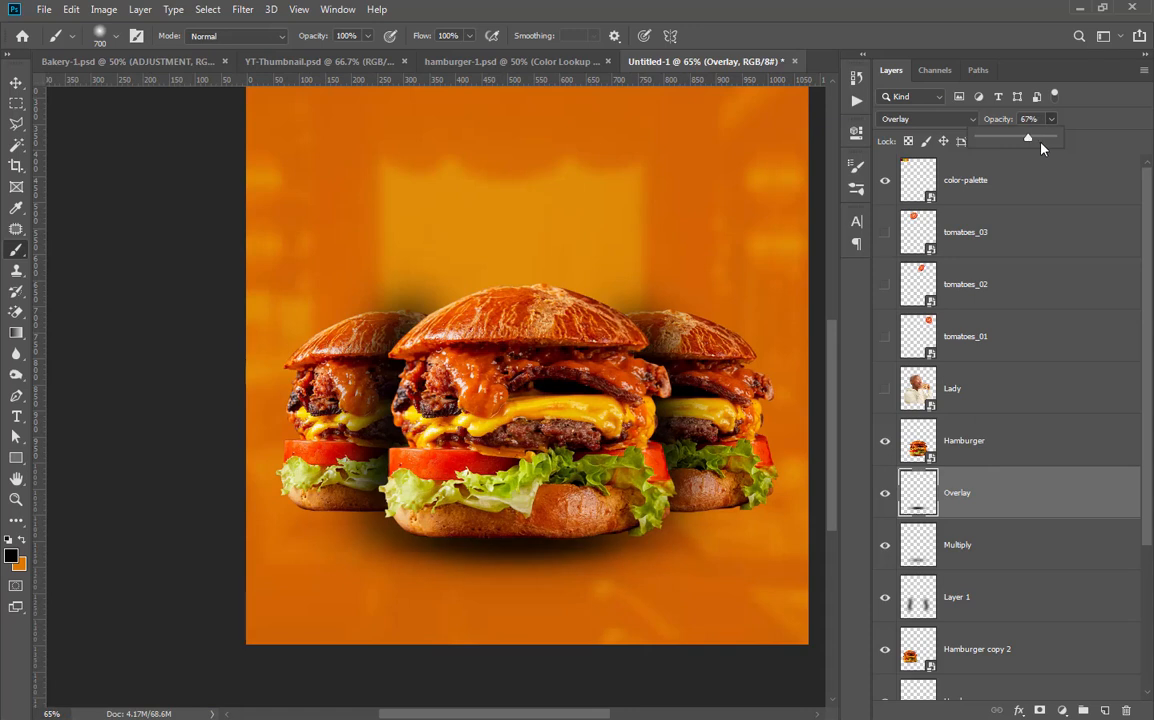
# Group the Overlay and Multiply shadow layers into a group named Shadow
pyautogui.click(1010, 548)
pyautogui.keyDown('shift'); pyautogui.click(1010, 500); pyautogui.keyUp('shift')
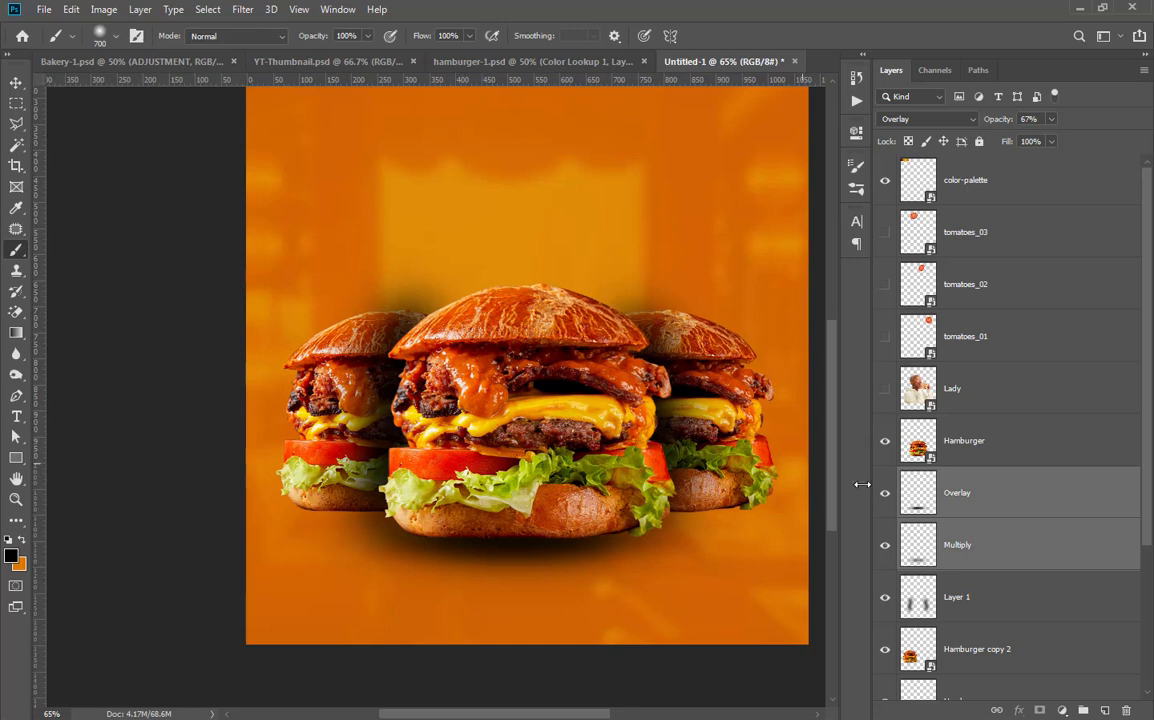
pyautogui.click(16, 82)
pyautogui.moveTo(488, 492)
pyautogui.mouseDown()
pyautogui.moveTo(545, 603)
pyautogui.moveTo(575, 613)
pyautogui.moveTo(574, 548)
pyautogui.mouseUp()
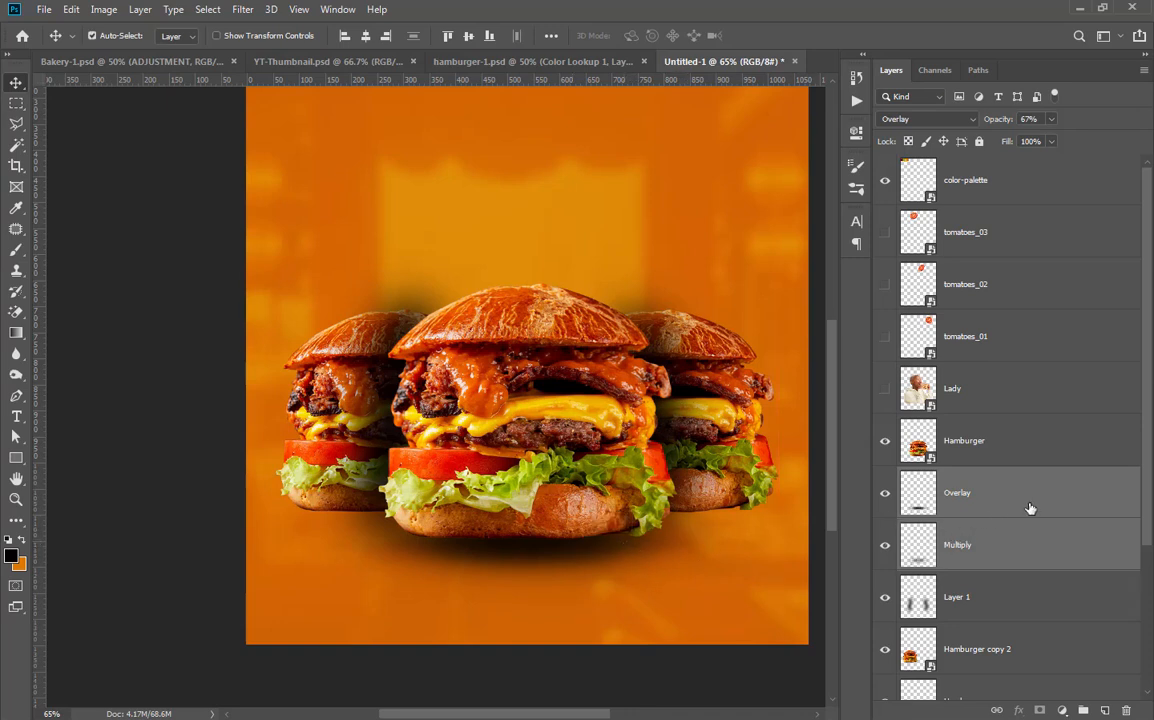
pyautogui.hotkey('ctrl', 'g')
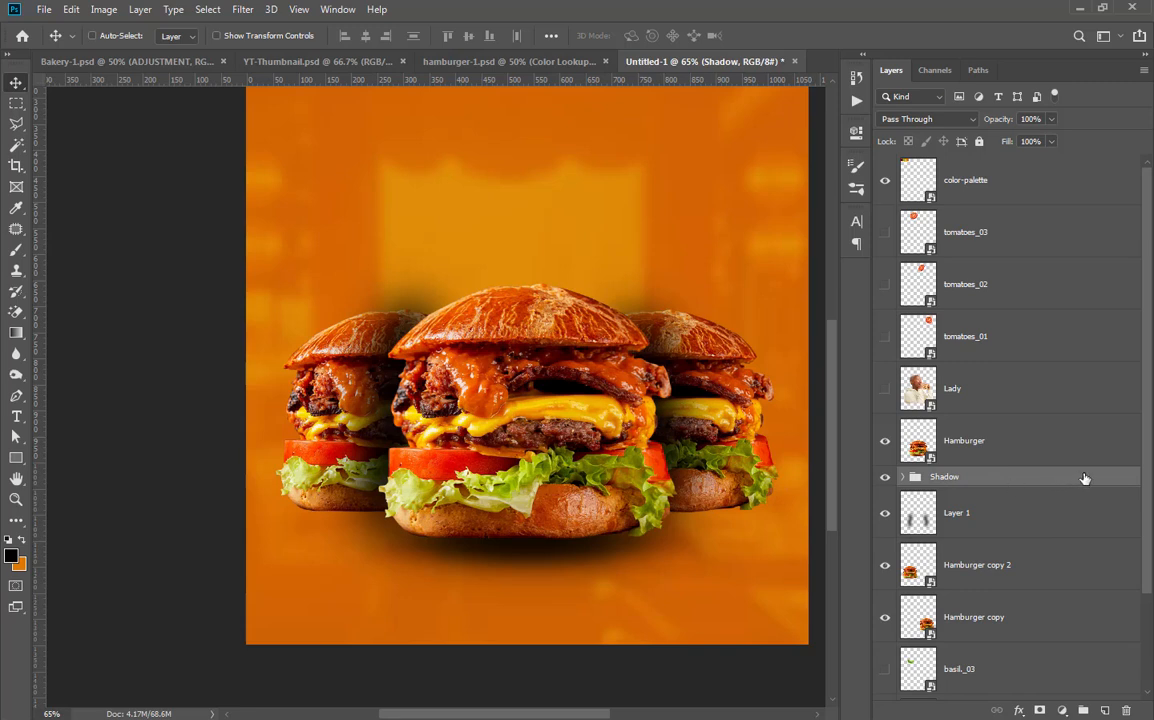
# Duplicate the Shadow group, scale the copy to about 64.1% beneath the left burger, and stack it below the Hamburger copy layer
pyautogui.hotkey('ctrl', 'j')
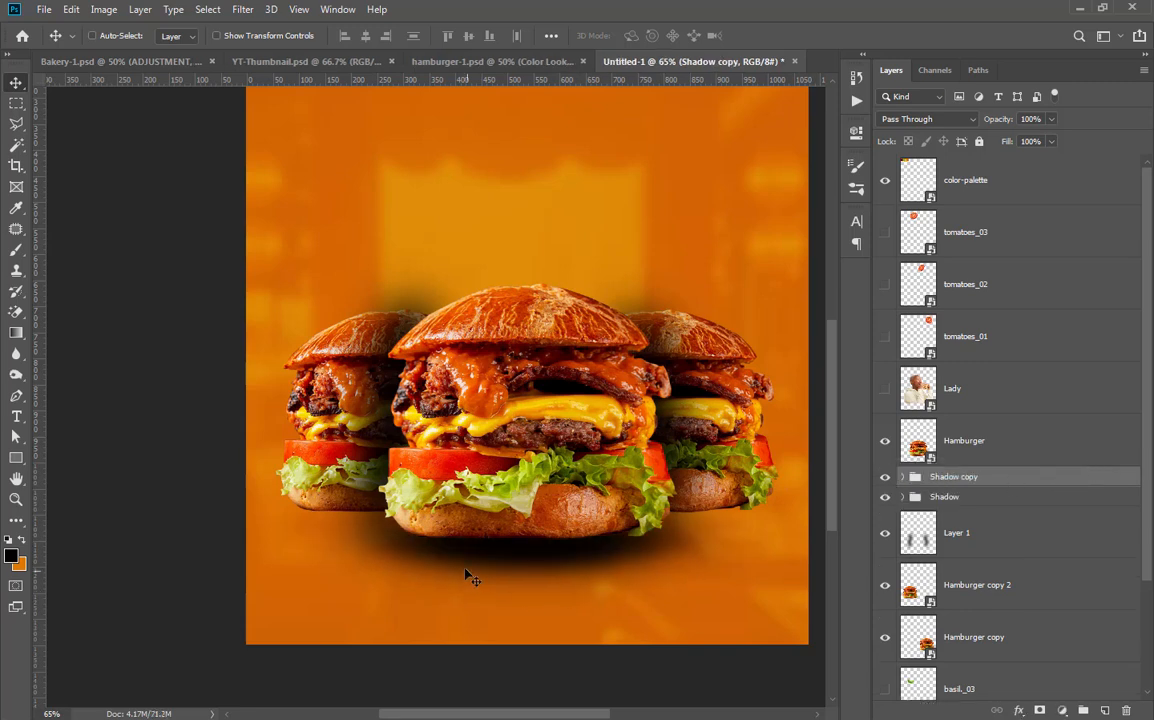
pyautogui.moveTo(529, 549); pyautogui.dragTo(376, 514)
pyautogui.press('ctrl')
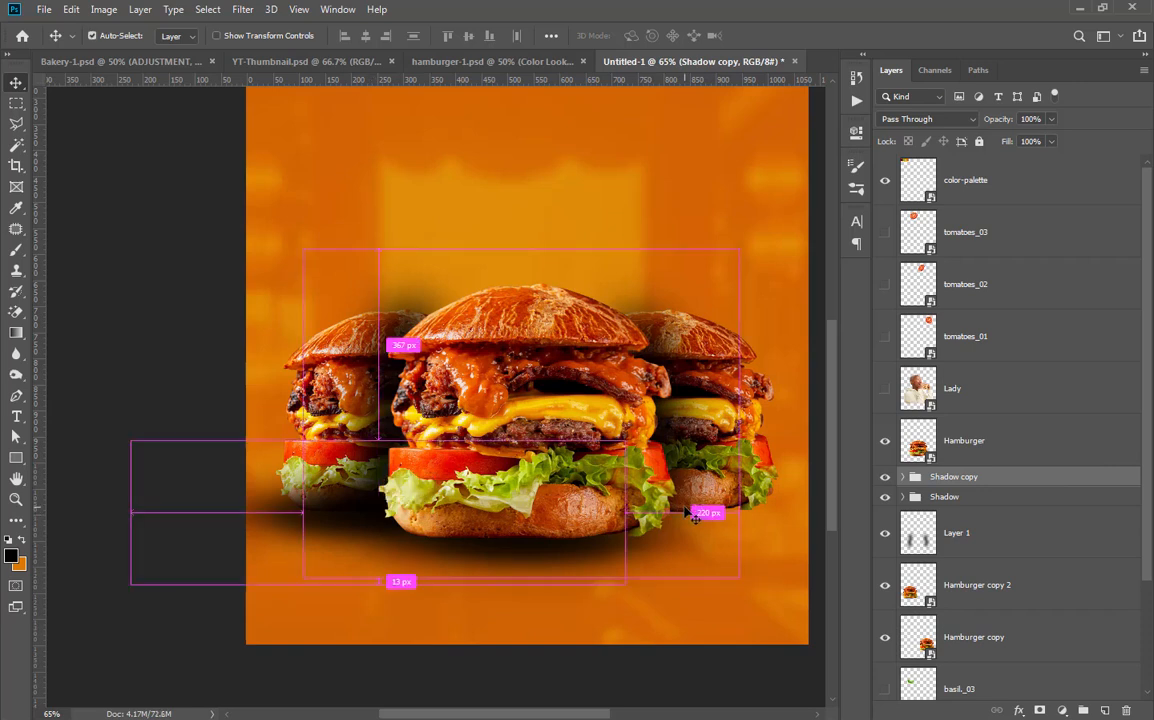
pyautogui.hotkey('ctrl', 't')
pyautogui.moveTo(130, 438); pyautogui.dragTo(307, 492)
pyautogui.moveTo(419, 551); pyautogui.dragTo(316, 526)
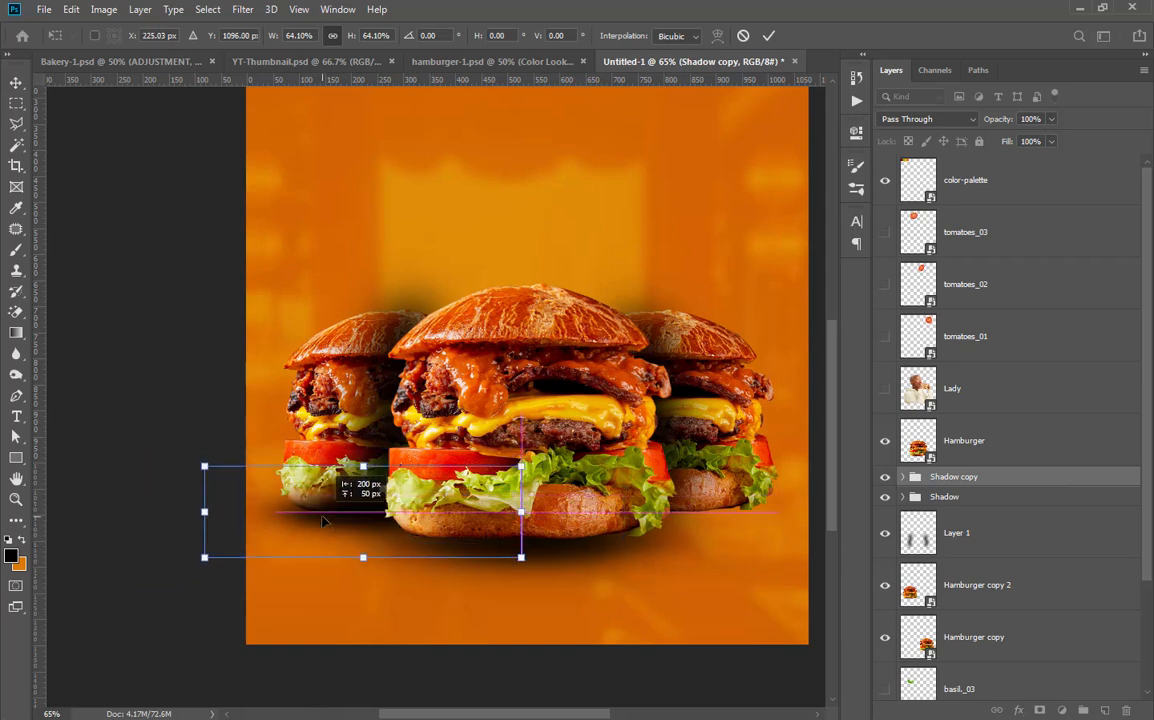
pyautogui.moveTo(990, 482); pyautogui.dragTo(984, 664)
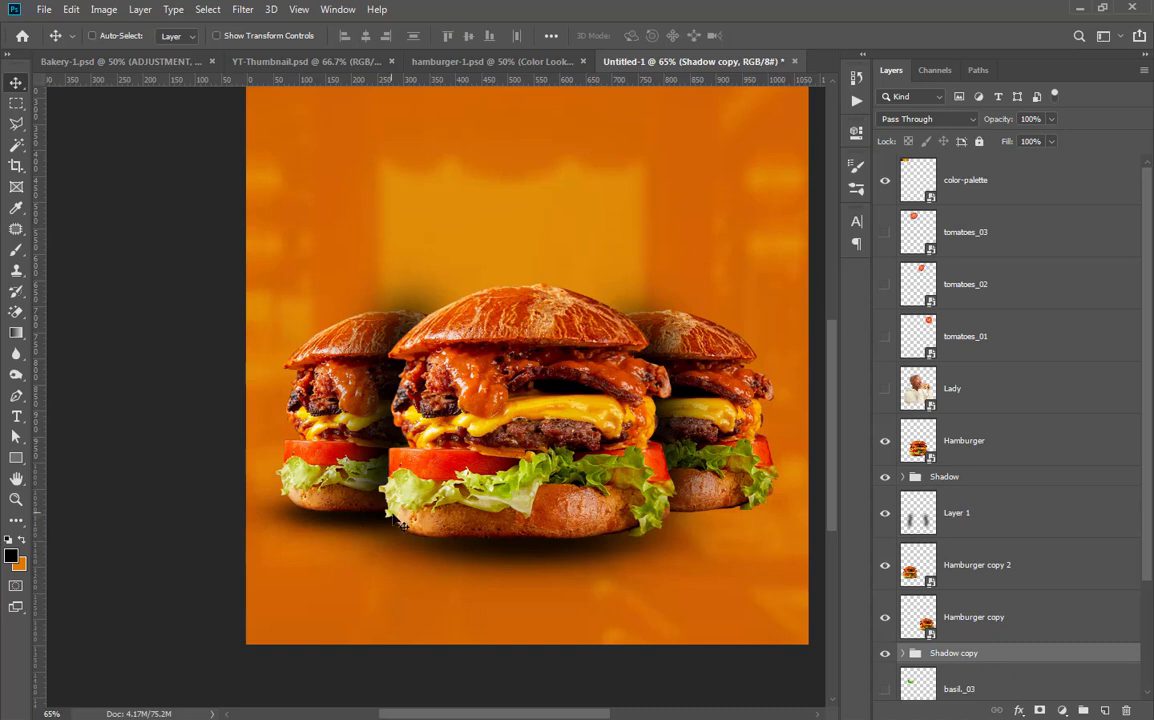
# Duplicate the scaled-down shadow group and place the new copy beneath the right burger
pyautogui.scroll(-2, 963, 619)
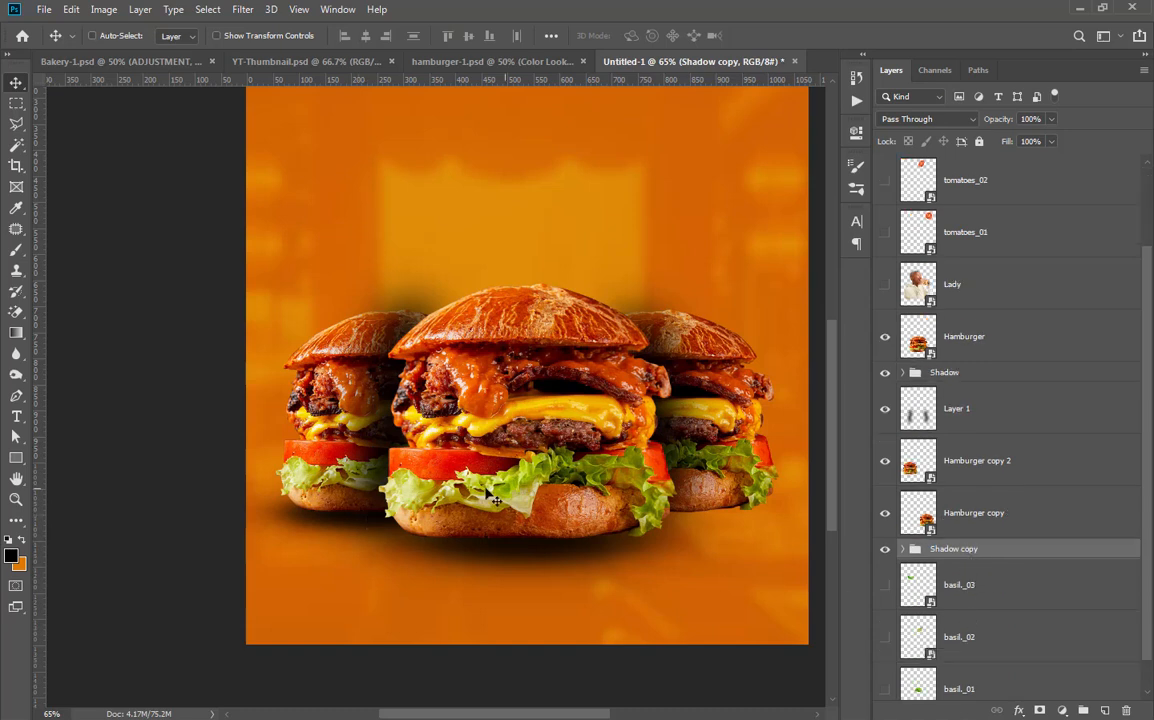
pyautogui.moveTo(362, 527); pyautogui.dragTo(694, 522)
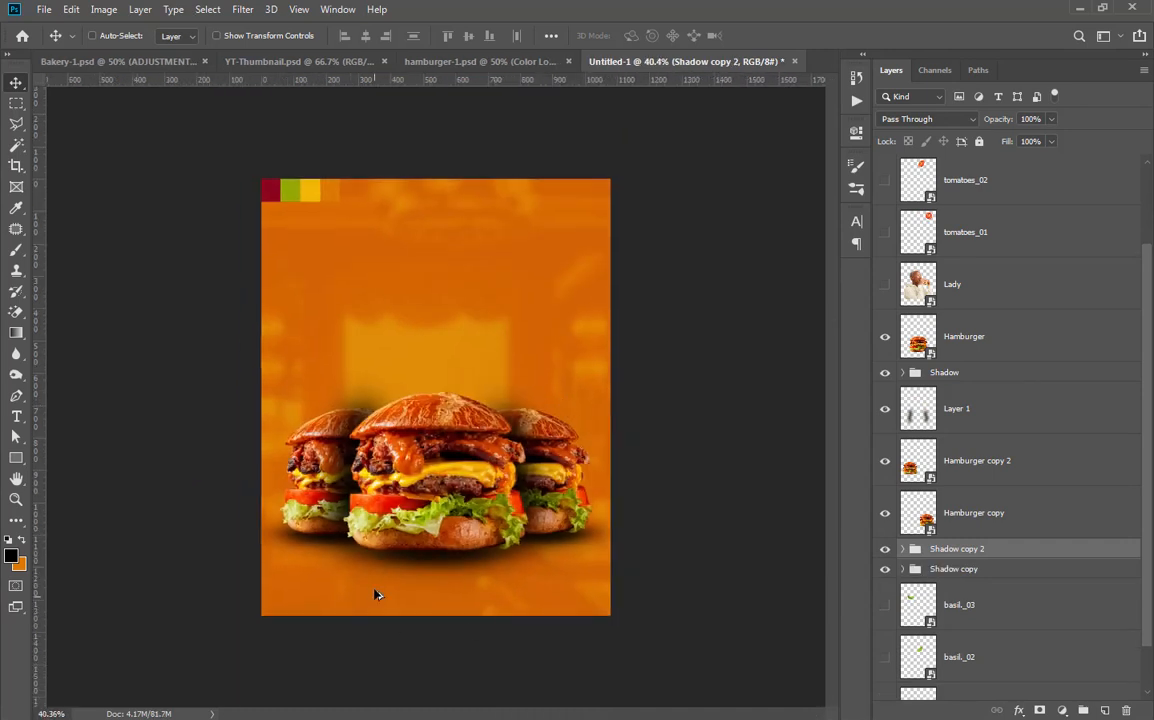
pyautogui.scroll(4, 374, 590)
pyautogui.scroll(-1, 517, 368)
# Scale the Layer 1 side shadows to about 95.1% and centre them slightly lower behind the middle burger
pyautogui.click(960, 410)
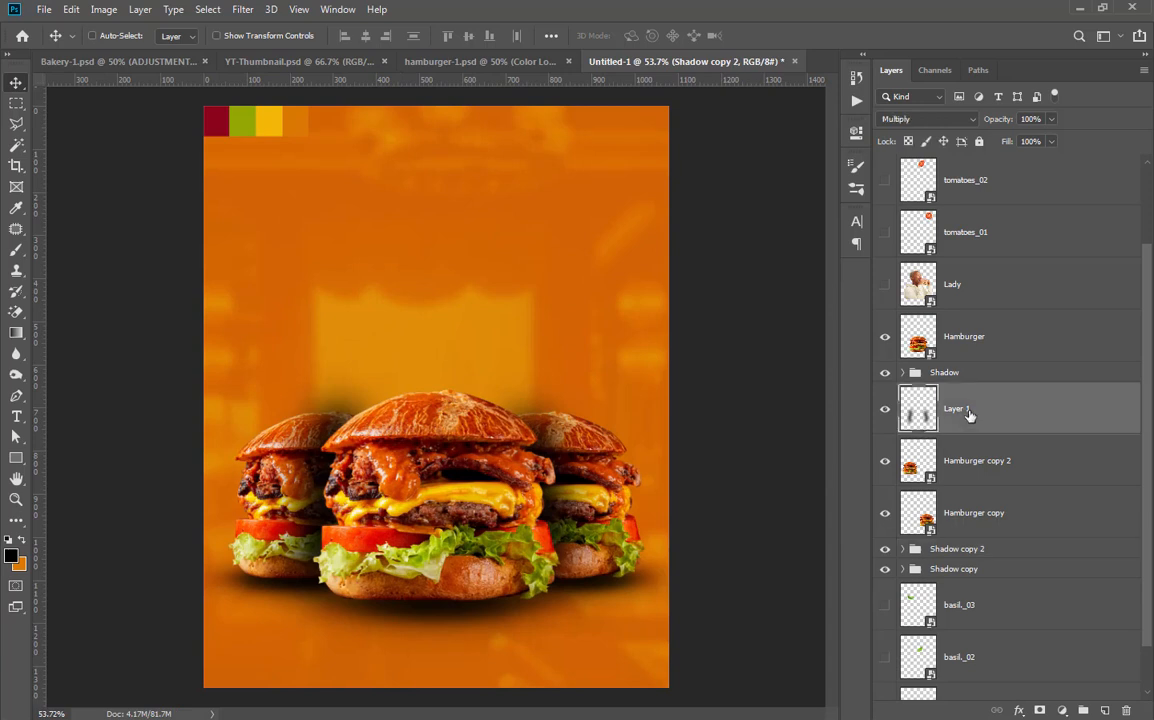
pyautogui.hotkey('ctrl', 't')
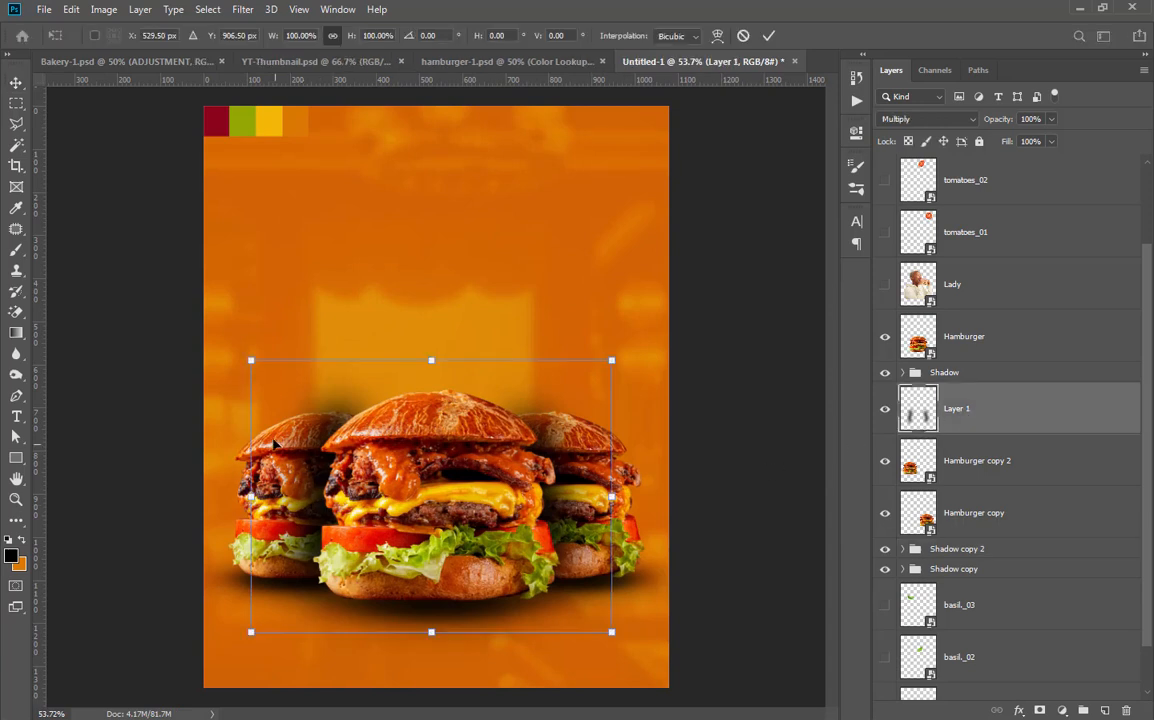
pyautogui.moveTo(250, 360); pyautogui.dragTo(258, 386)
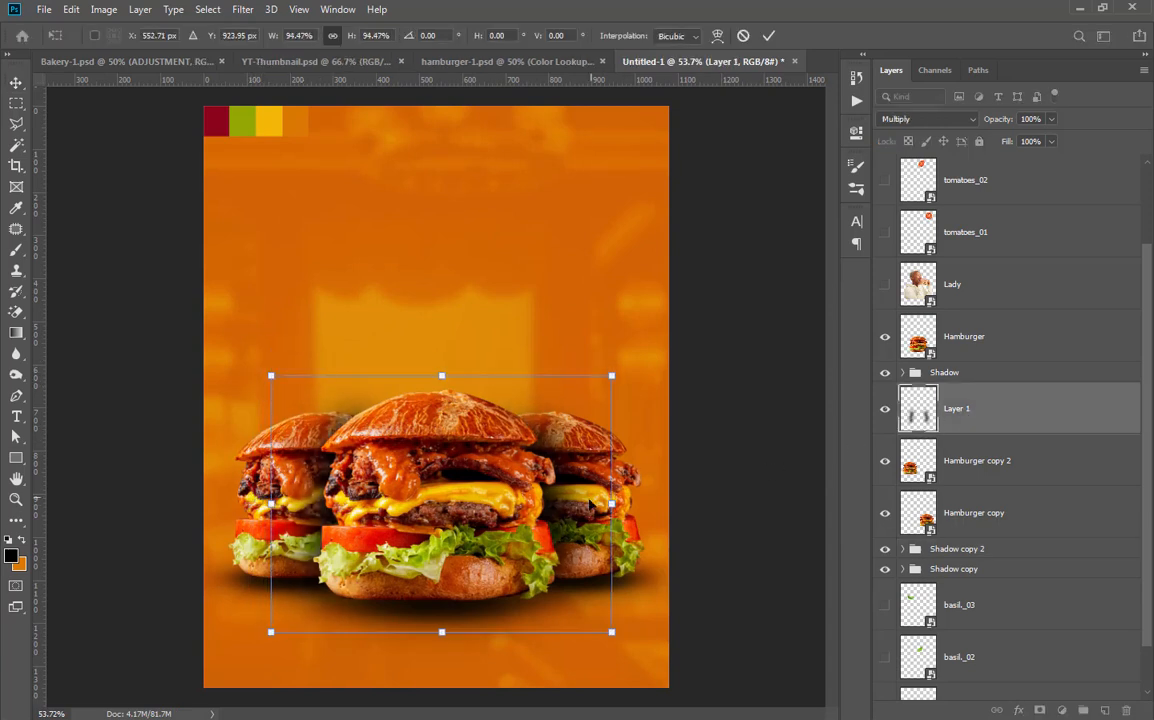
pyautogui.moveTo(560, 491); pyautogui.dragTo(550, 497)
pyautogui.moveTo(602, 386); pyautogui.dragTo(609, 384)
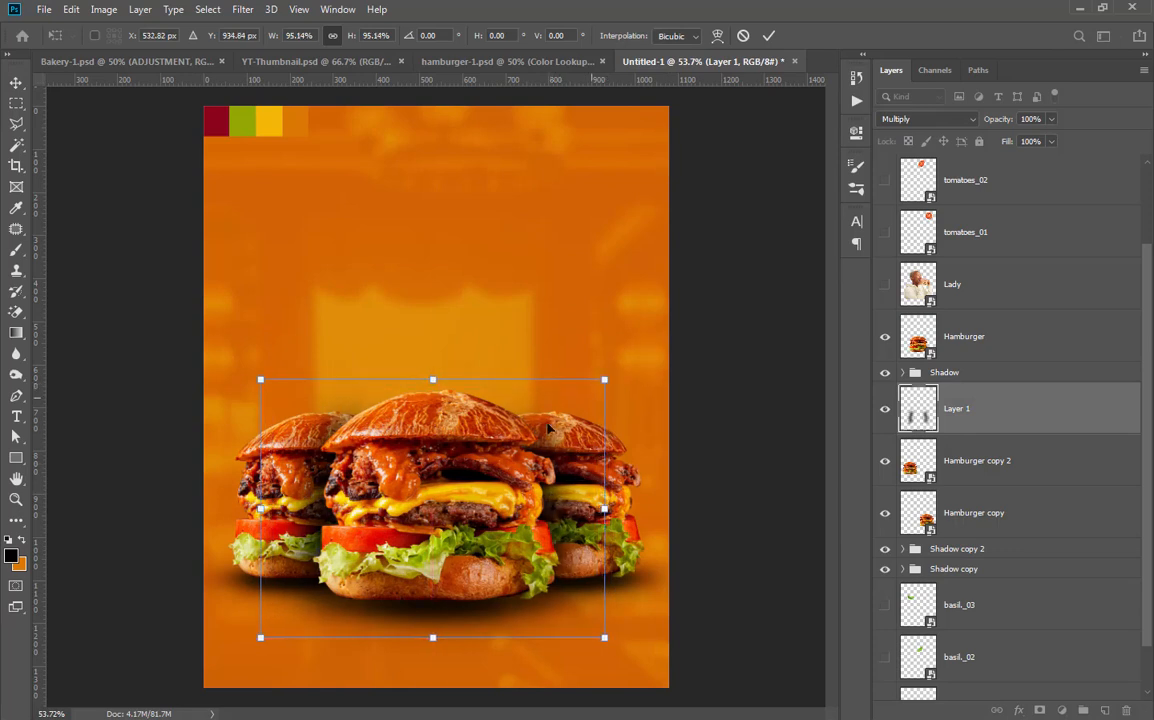
pyautogui.scroll(3, 422, 513)
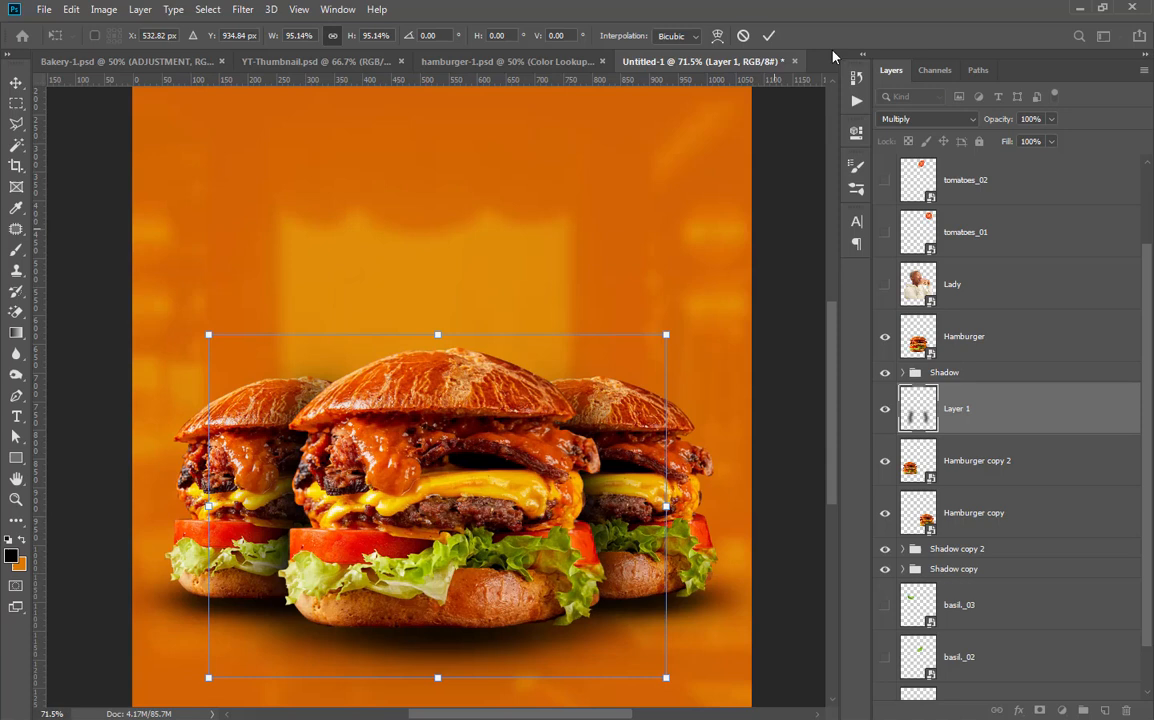
pyautogui.click(768, 35)
pyautogui.scroll(-3, 600, 343)
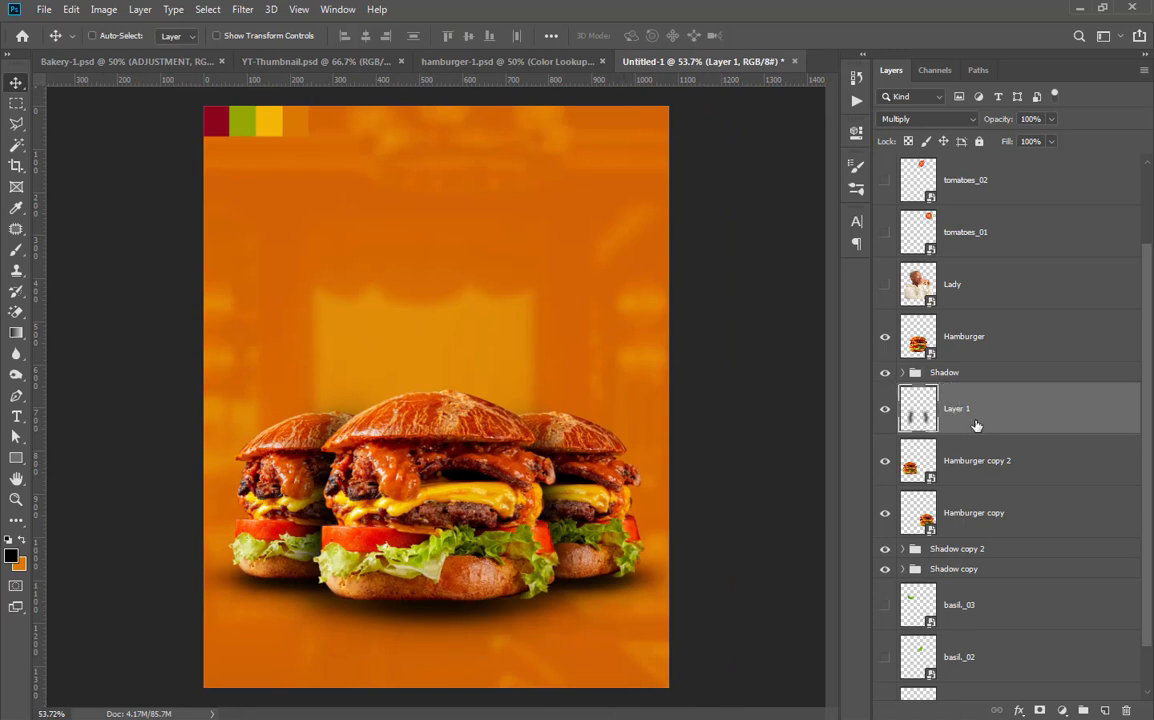
# Try moving the Hamburger layer beneath Layer 1 in the stack and undo the reorder
pyautogui.click(974, 380)
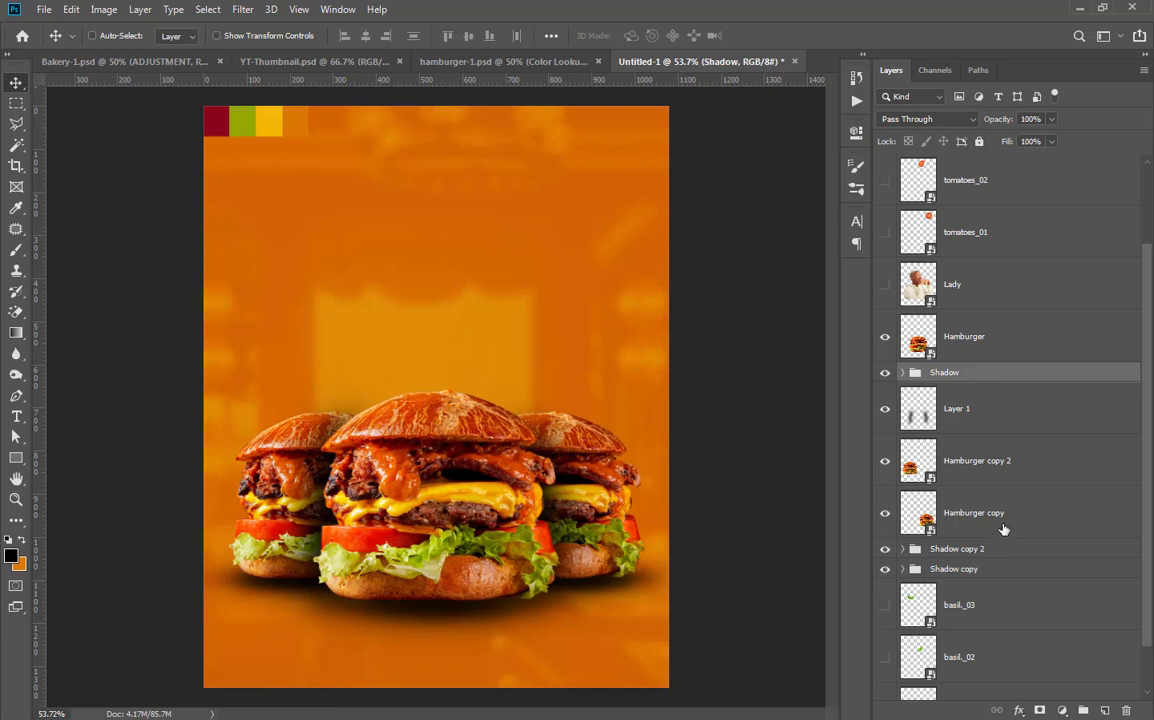
pyautogui.click(988, 416)
pyautogui.click(968, 476)
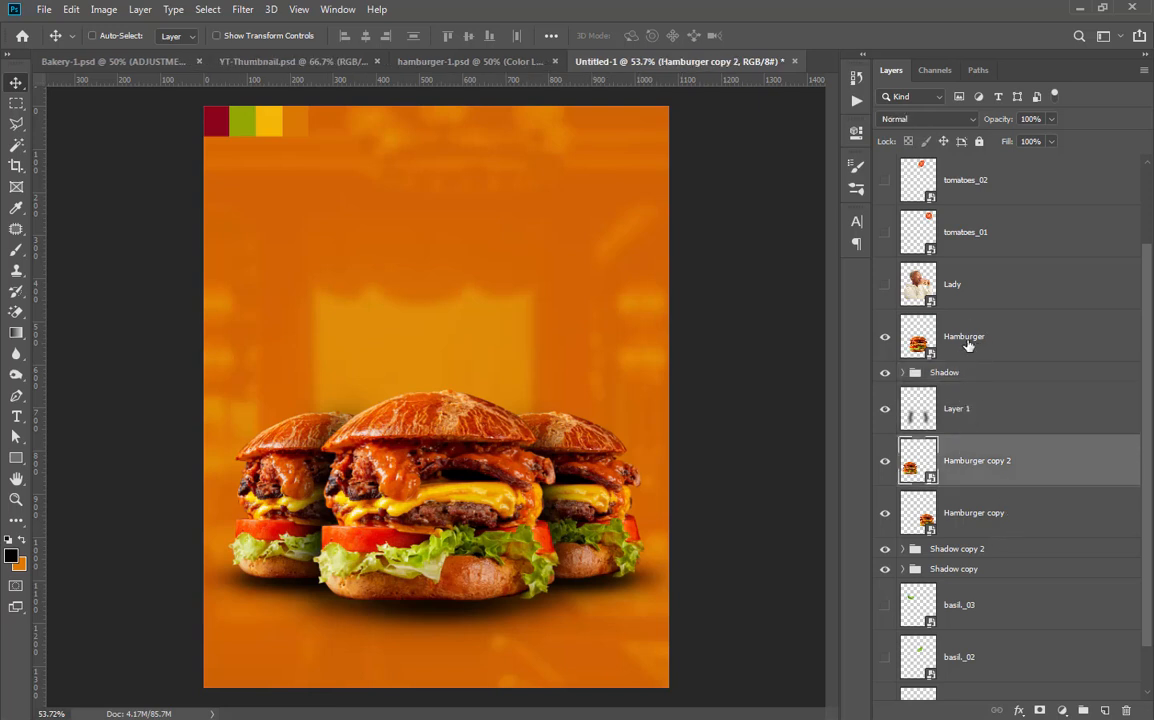
pyautogui.click(967, 341)
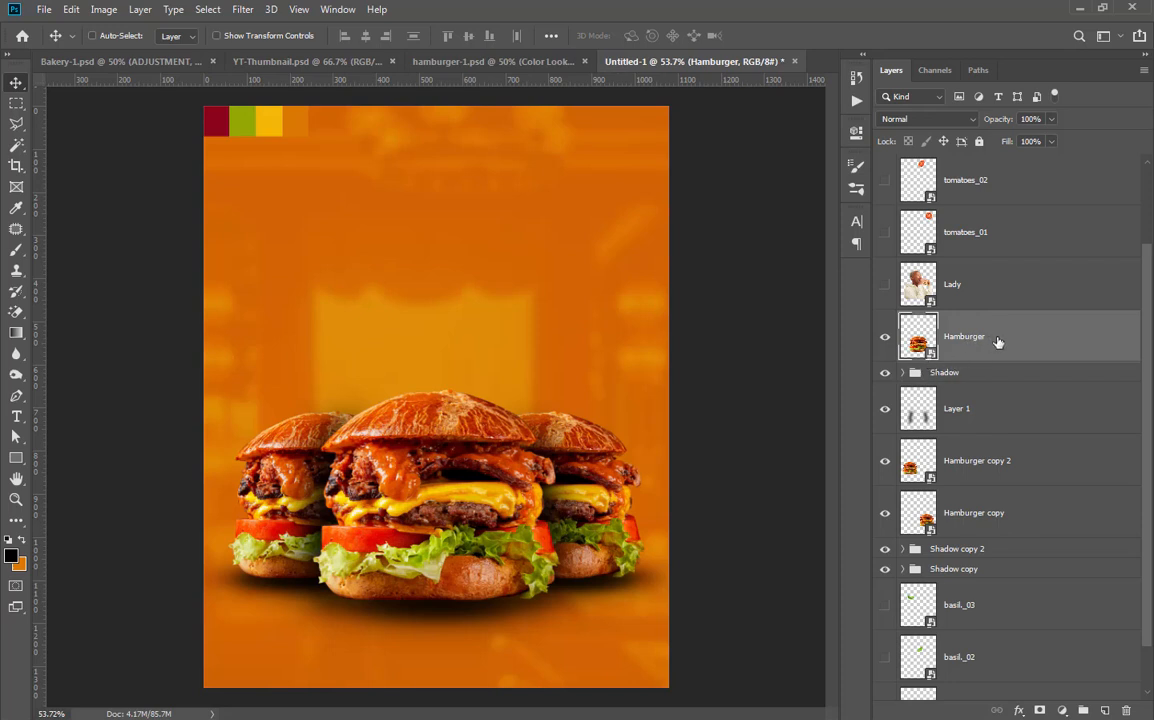
pyautogui.moveTo(967, 347); pyautogui.dragTo(976, 410)
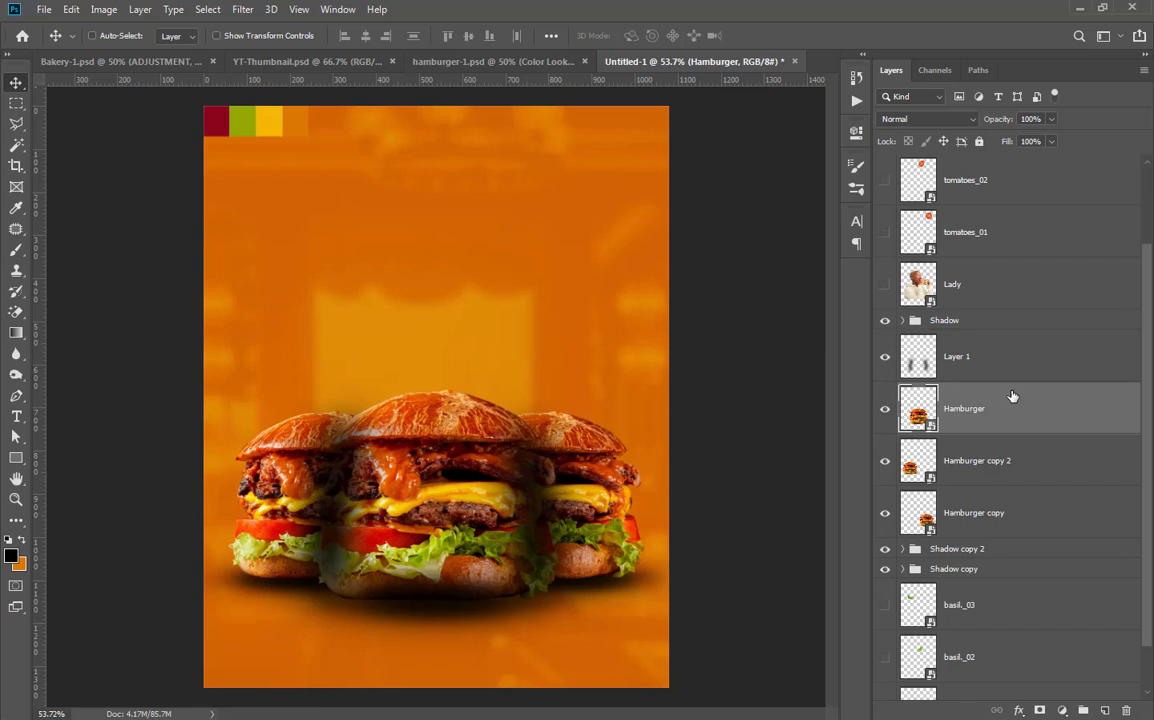
pyautogui.click(970, 357)
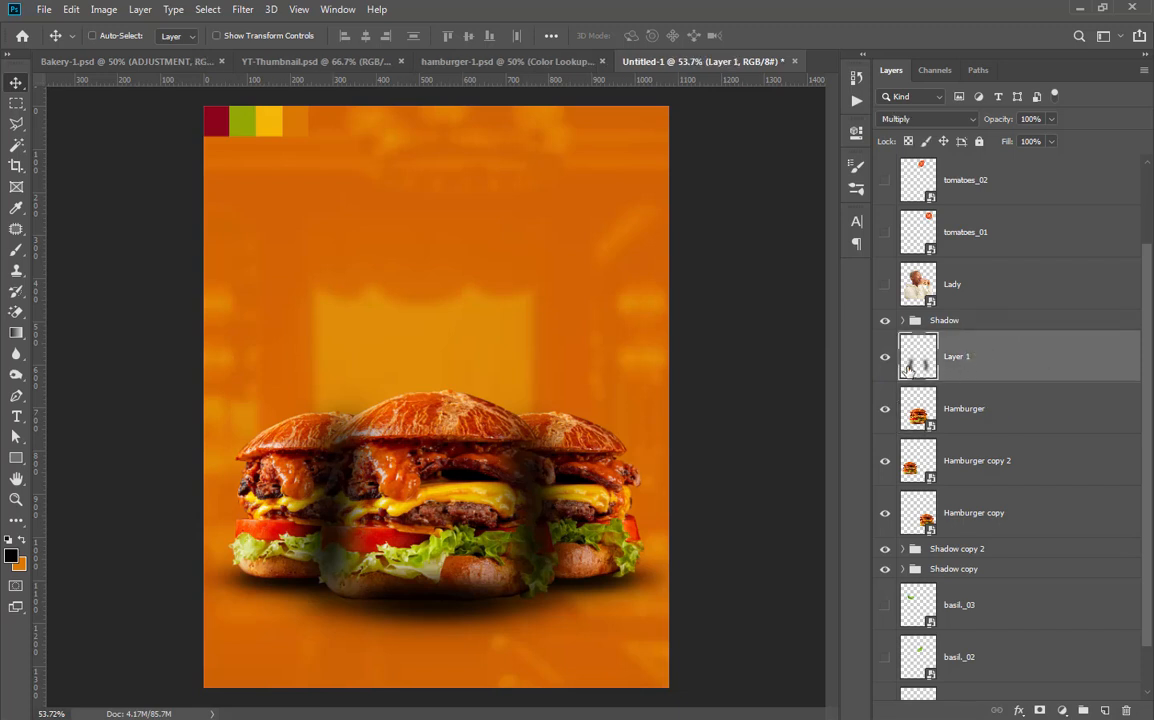
pyautogui.hotkey('ctrl', 'z')
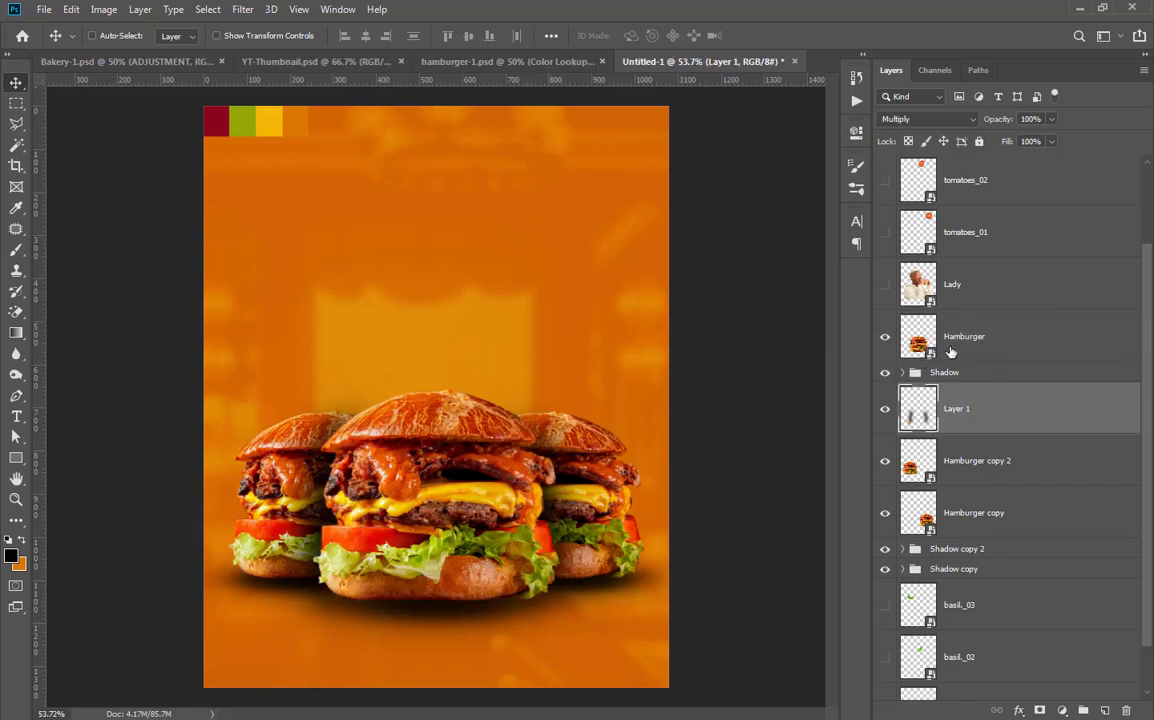
# Move the Shadow group below the Hamburger copy layer, directly above the Shadow copy 2 group
pyautogui.click(1000, 350)
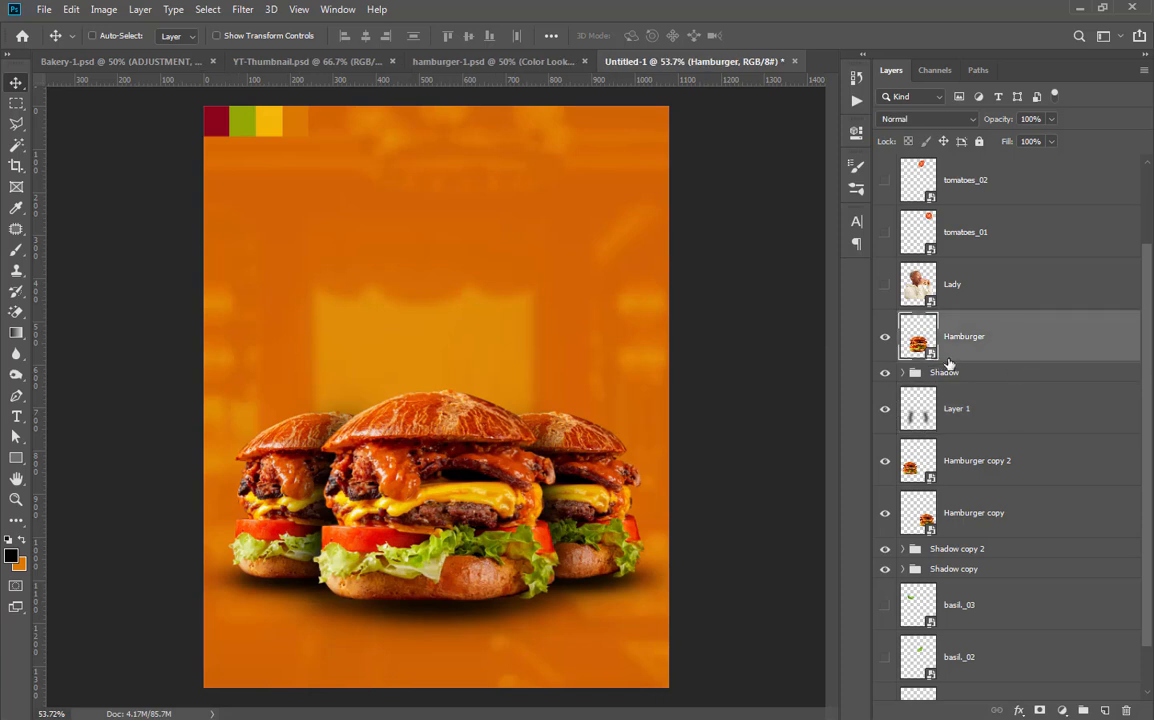
pyautogui.moveTo(953, 375); pyautogui.dragTo(963, 538)
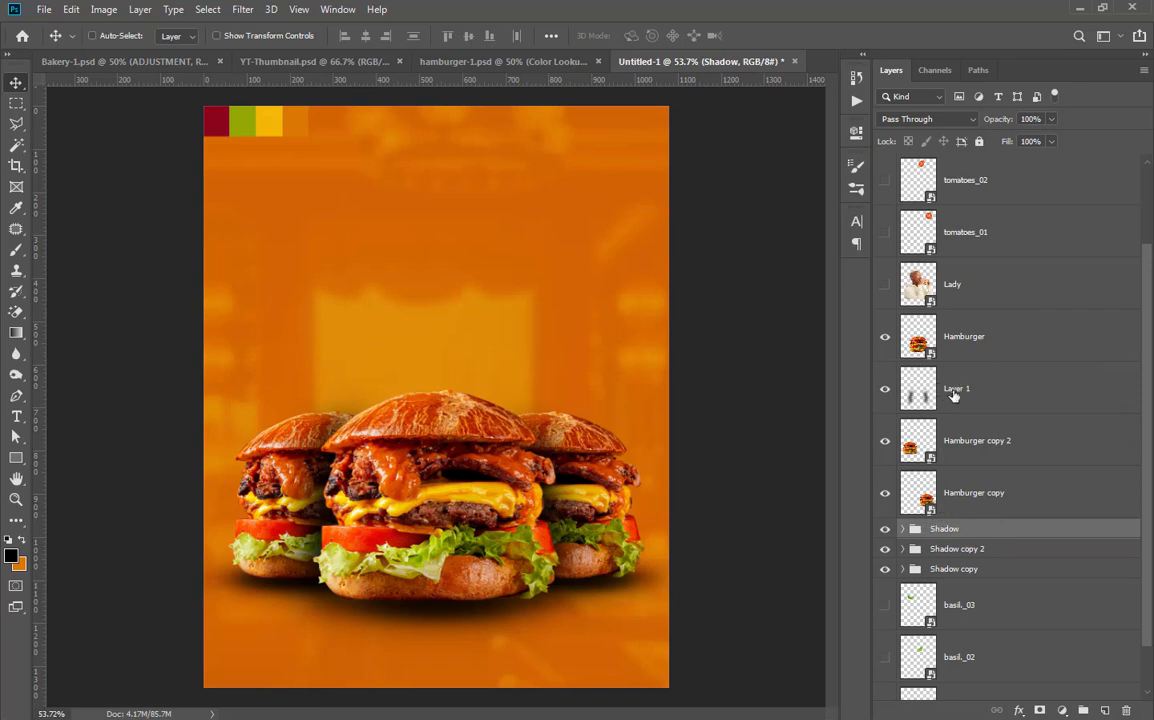
pyautogui.click(982, 396)
# Duplicate the three hamburger layers above the originals and merge the duplicates into a single layer
pyautogui.click(987, 343)
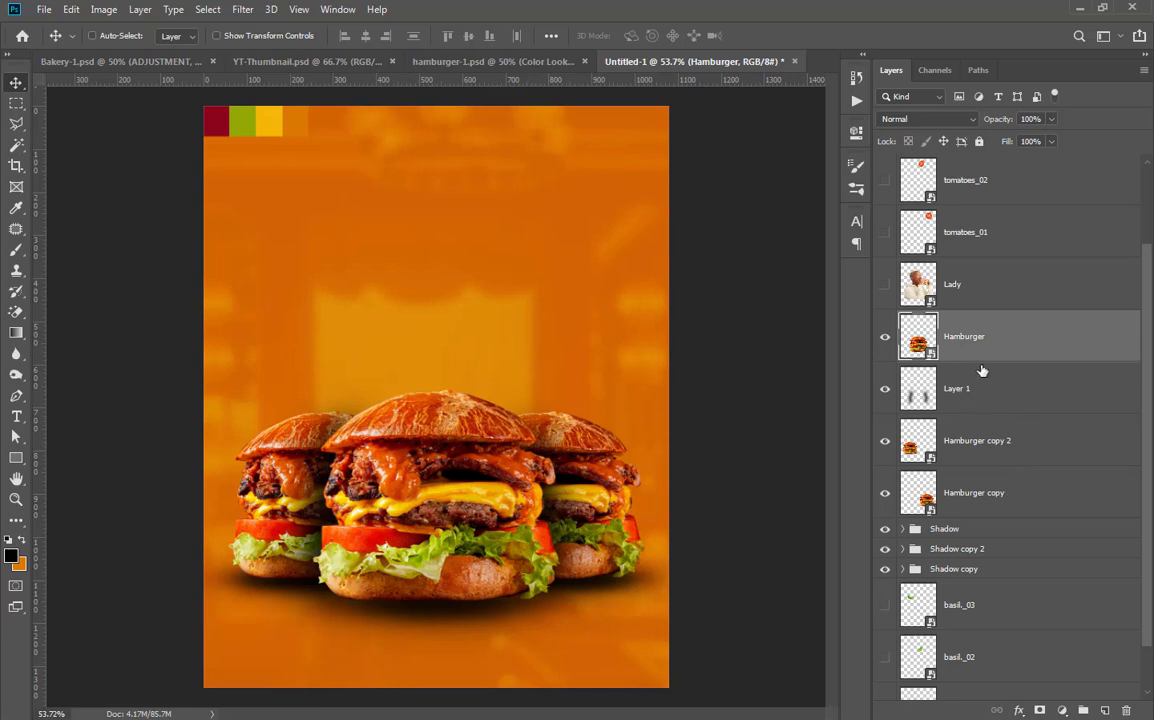
pyautogui.keyDown('ctrl'); pyautogui.click(997, 447); pyautogui.keyUp('ctrl')
pyautogui.keyDown('ctrl'); pyautogui.click(997, 492); pyautogui.keyUp('ctrl')
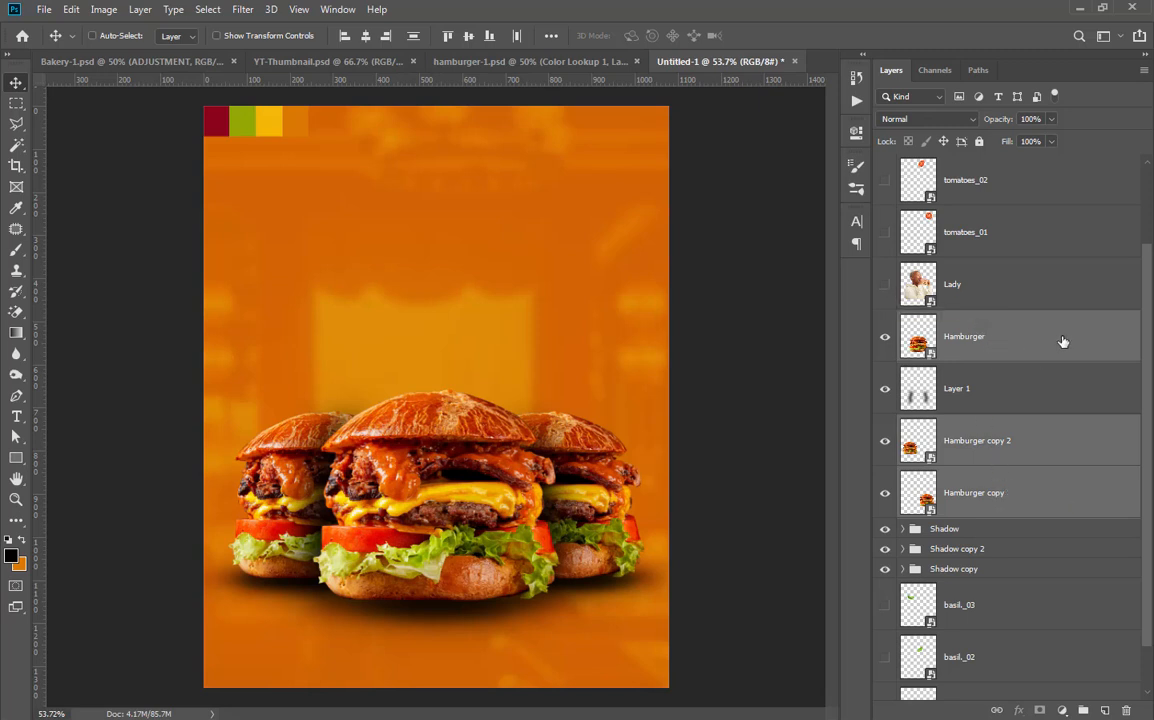
pyautogui.moveTo(1068, 340); pyautogui.dragTo(1088, 315)
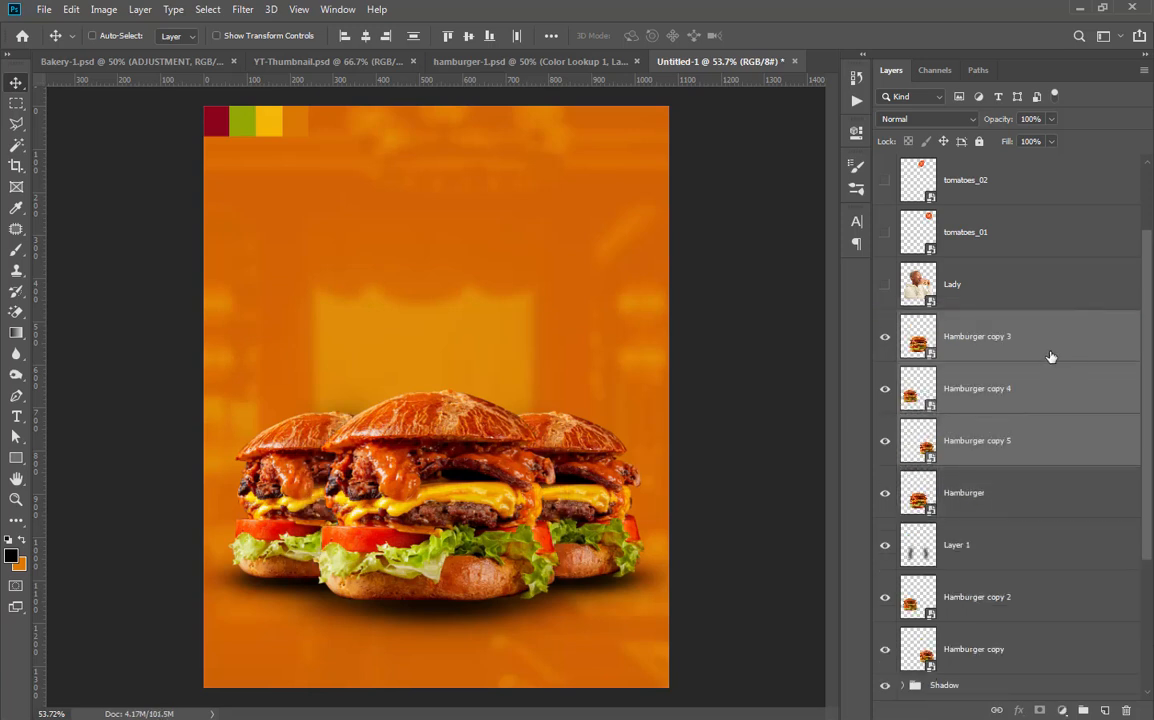
pyautogui.press('ctrl')
pyautogui.hotkey('ctrl', 'e')
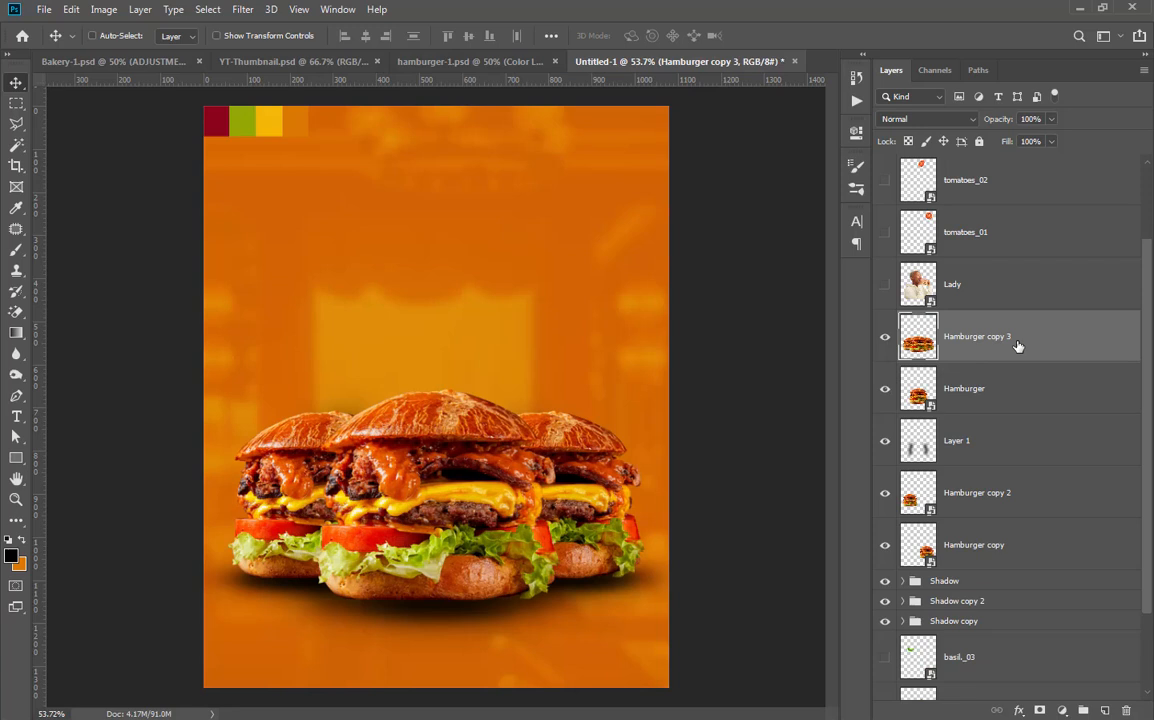
pyautogui.hotkey('ctrl', 't')
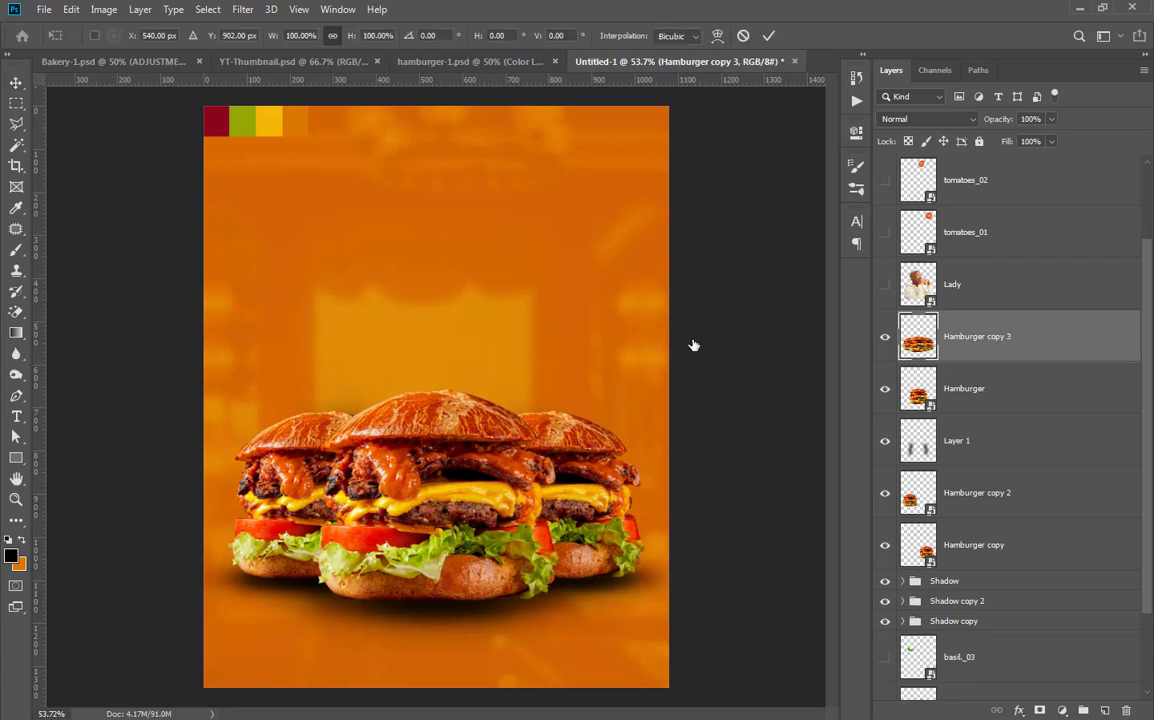
pyautogui.moveTo(688, 359); pyautogui.dragTo(140, 556)
pyautogui.moveTo(507, 478); pyautogui.dragTo(497, 683)
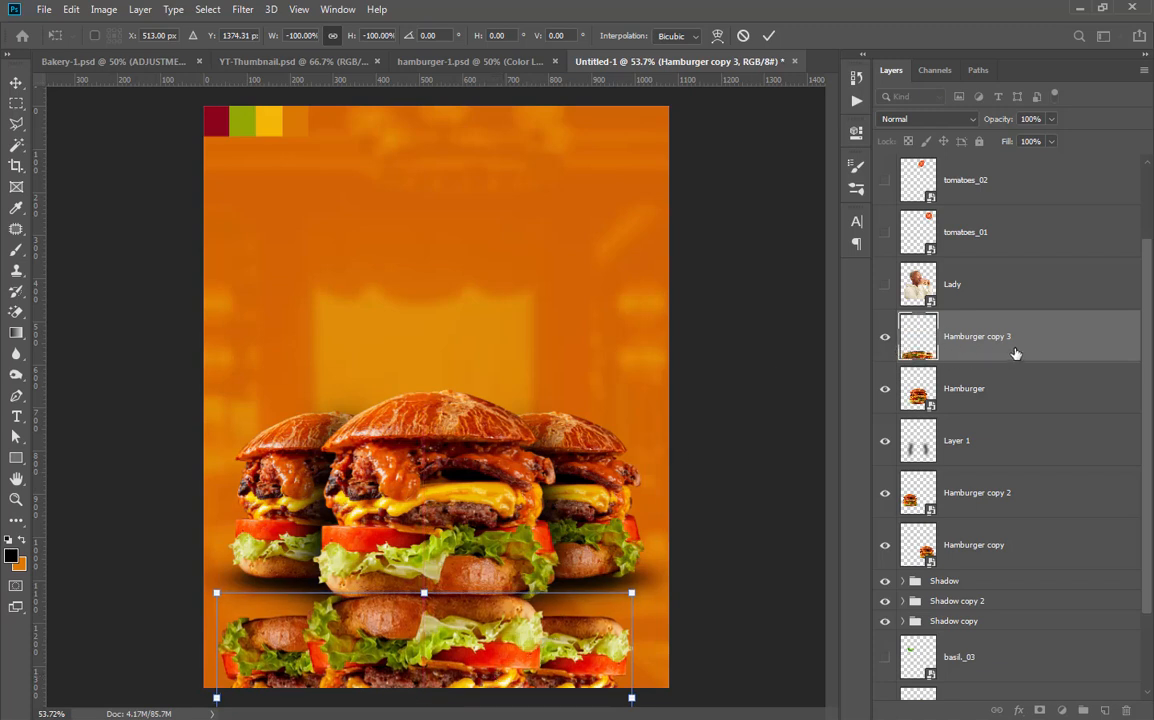
pyautogui.click(743, 35)
# Undo the merge of the duplicated hamburgers and rotate the three copies 180° together as one group
pyautogui.hotkey('ctrl', 'z')
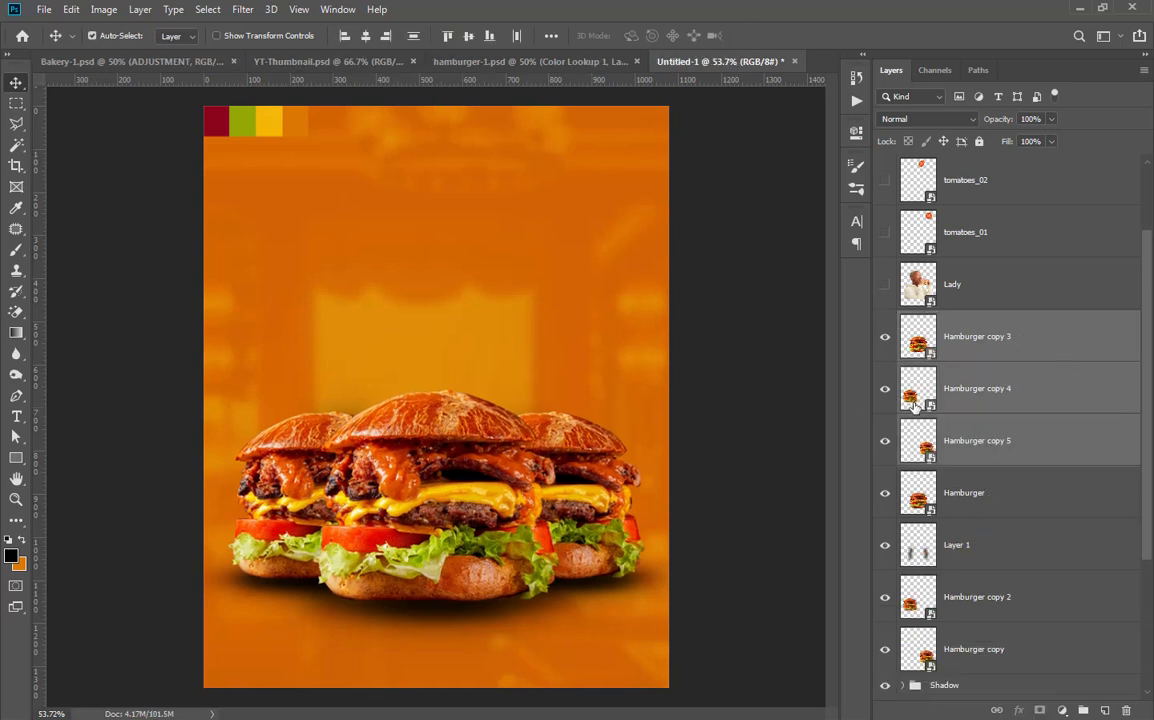
pyautogui.hotkey('ctrl', 'g')
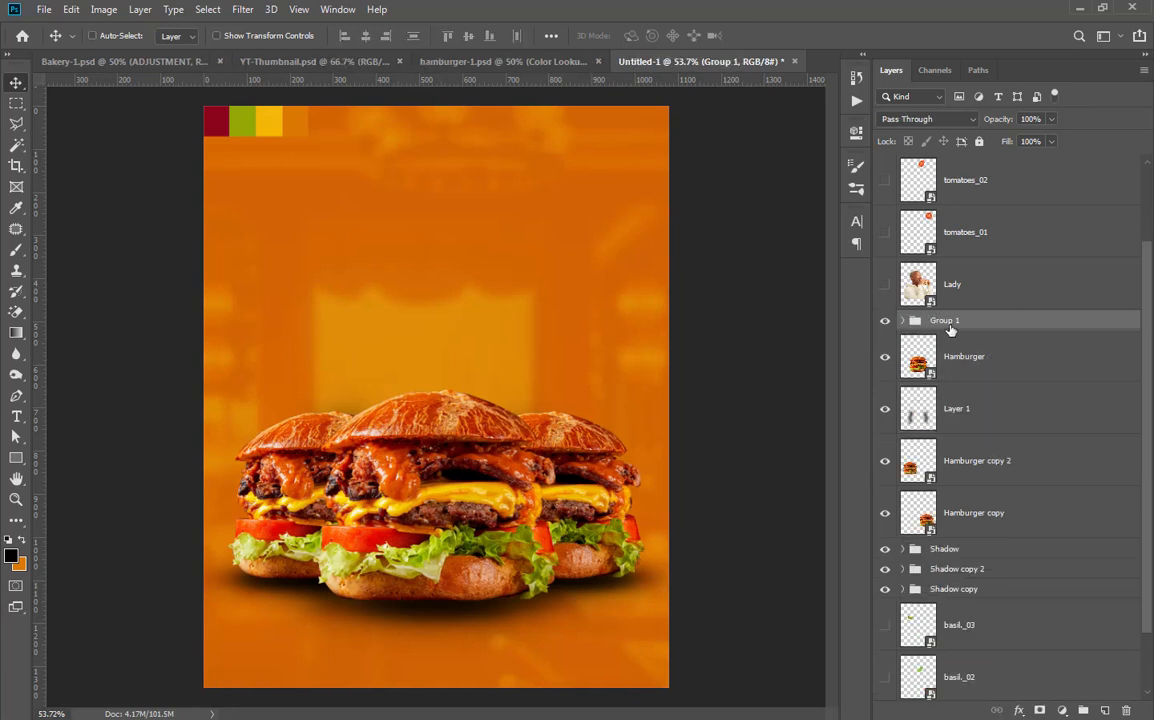
pyautogui.hotkey('ctrl', 't')
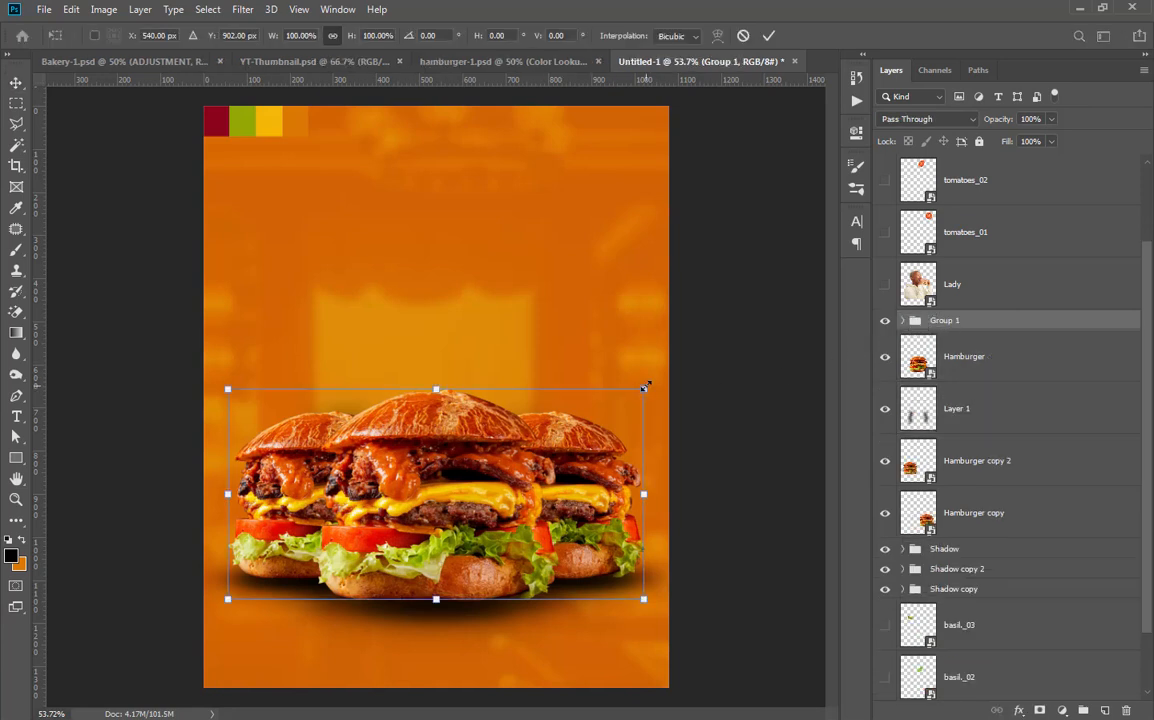
pyautogui.moveTo(656, 384); pyautogui.dragTo(312, 311)
pyautogui.moveTo(197, 345); pyautogui.dragTo(214, 617)
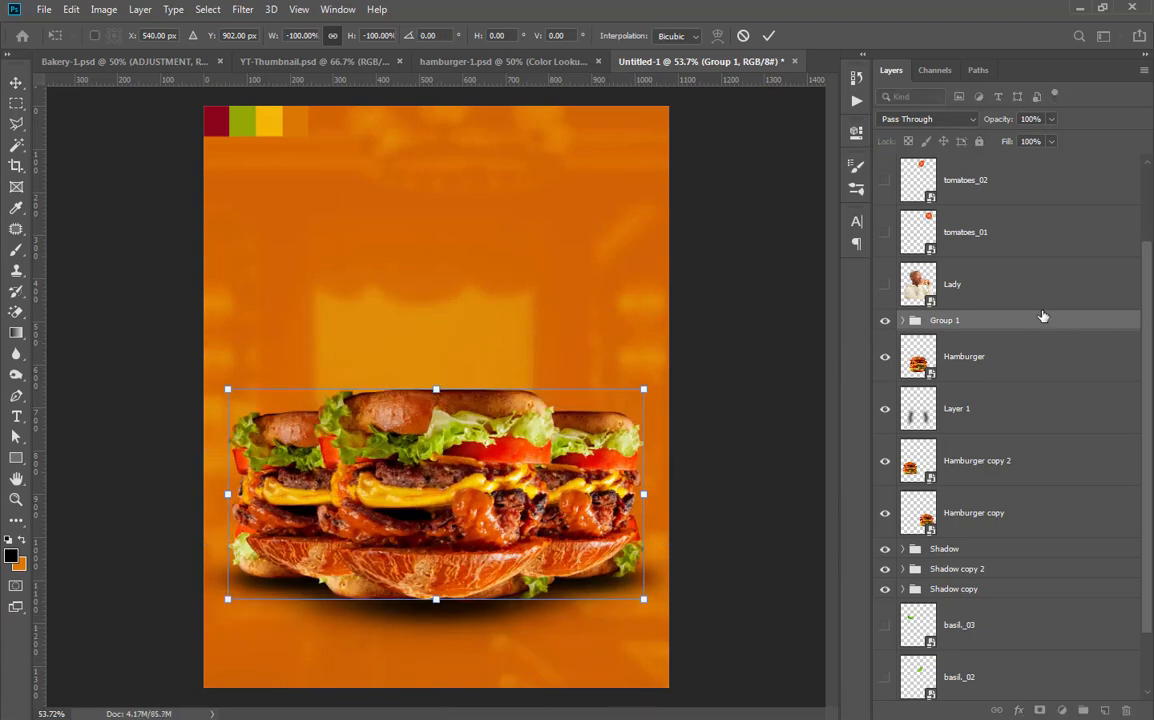
pyautogui.press('Return')
# Move Group 1 between the Hamburger copy layer and the Shadow group, and place the upside-down burgers directly beneath the upright ones
pyautogui.moveTo(1003, 333); pyautogui.dragTo(960, 535)
pyautogui.moveTo(495, 470); pyautogui.dragTo(482, 674)
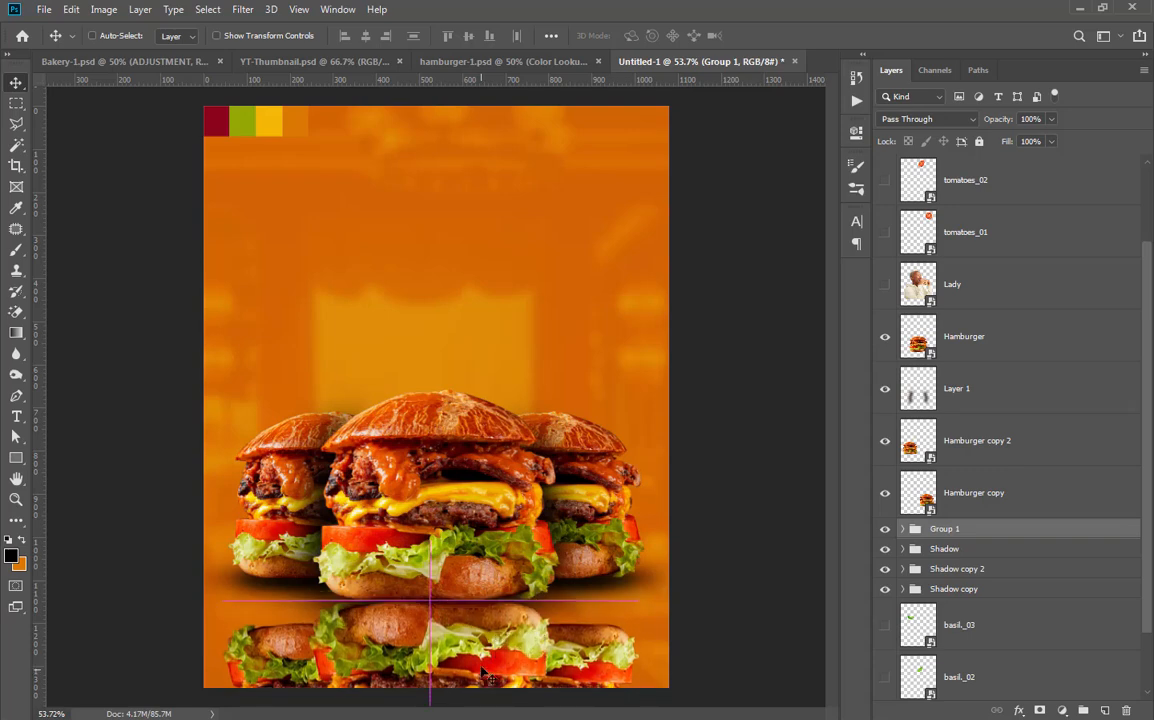
pyautogui.scroll(4, 470, 637)
pyautogui.moveTo(482, 407); pyautogui.dragTo(571, 217)
pyautogui.scroll(-2, 435, 381)
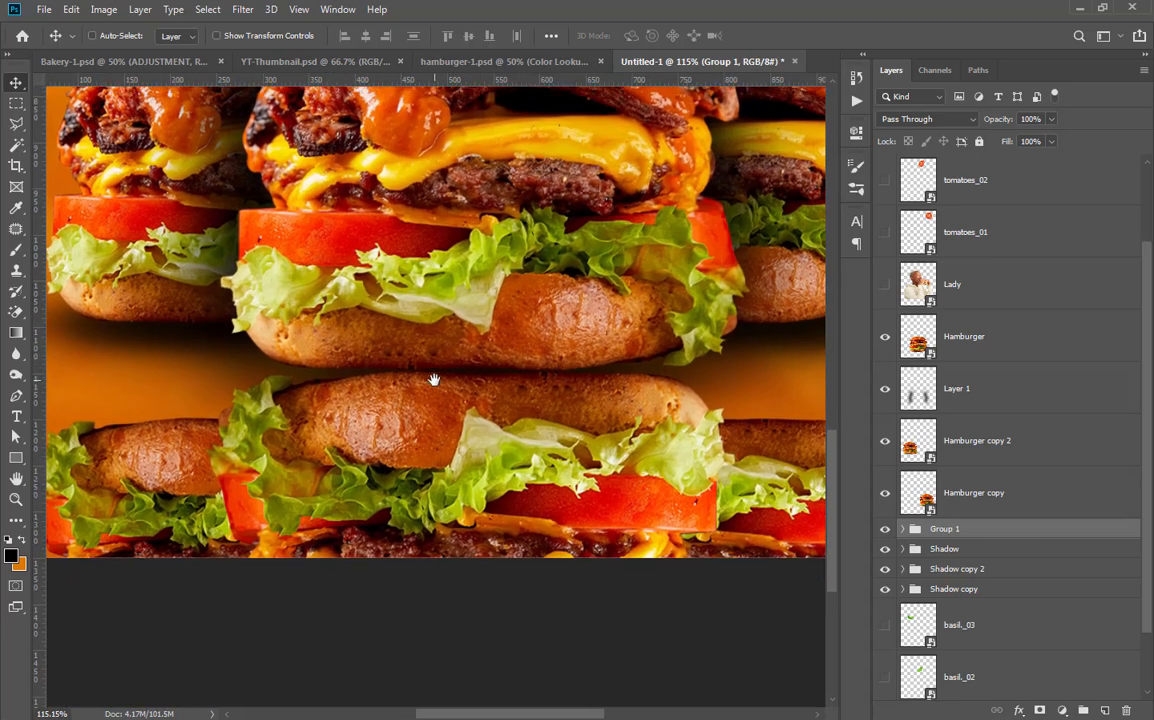
pyautogui.scroll(-2, 370, 375)
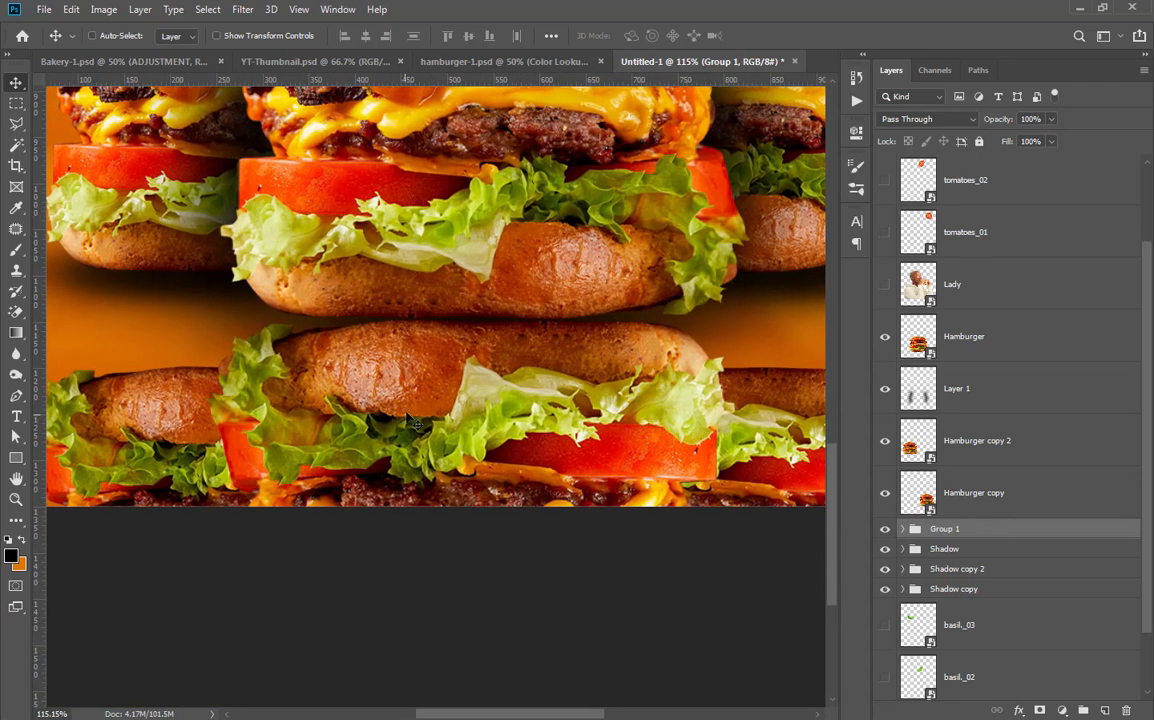
pyautogui.scroll(-3, 430, 402)
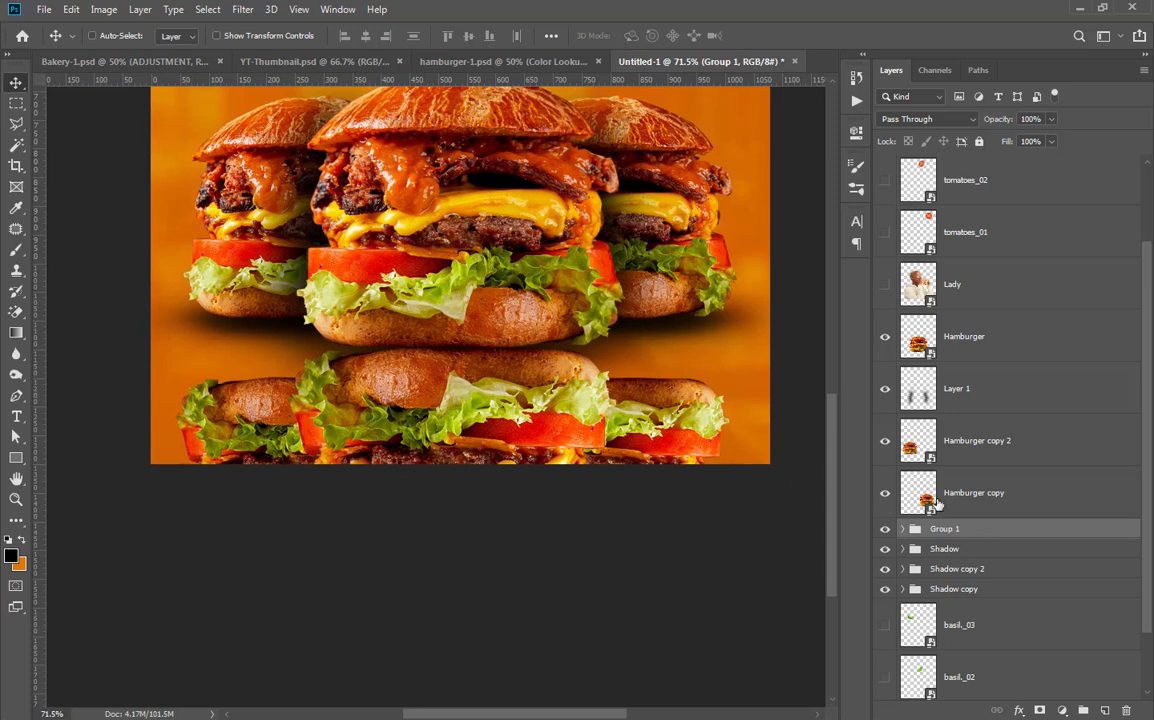
# Ungroup the upside-down hamburgers and move each one up against the bottom bun of its upright counterpart
pyautogui.press('ctrl')
pyautogui.hotkey('ctrl', 'shift', 'g')
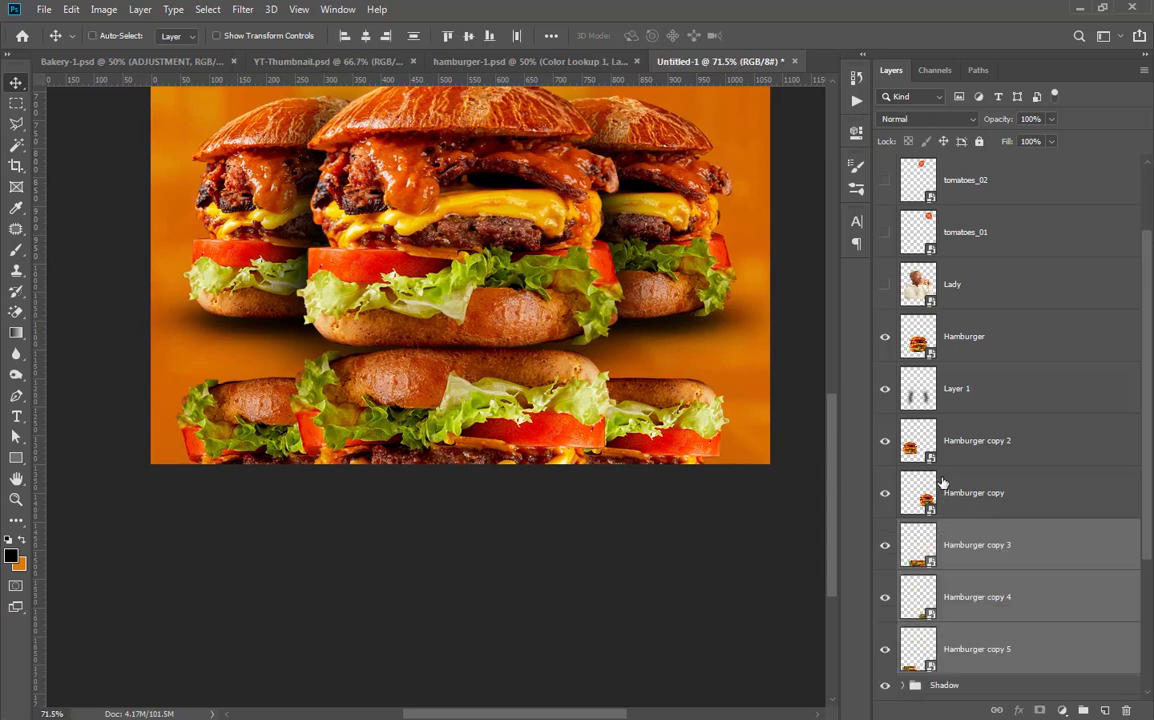
pyautogui.click(1064, 558)
pyautogui.click(955, 649)
pyautogui.moveTo(250, 418); pyautogui.dragTo(246, 342)
pyautogui.keyDown('ctrl'); pyautogui.click(701, 401); pyautogui.keyUp('ctrl')
pyautogui.moveTo(701, 401); pyautogui.dragTo(698, 339)
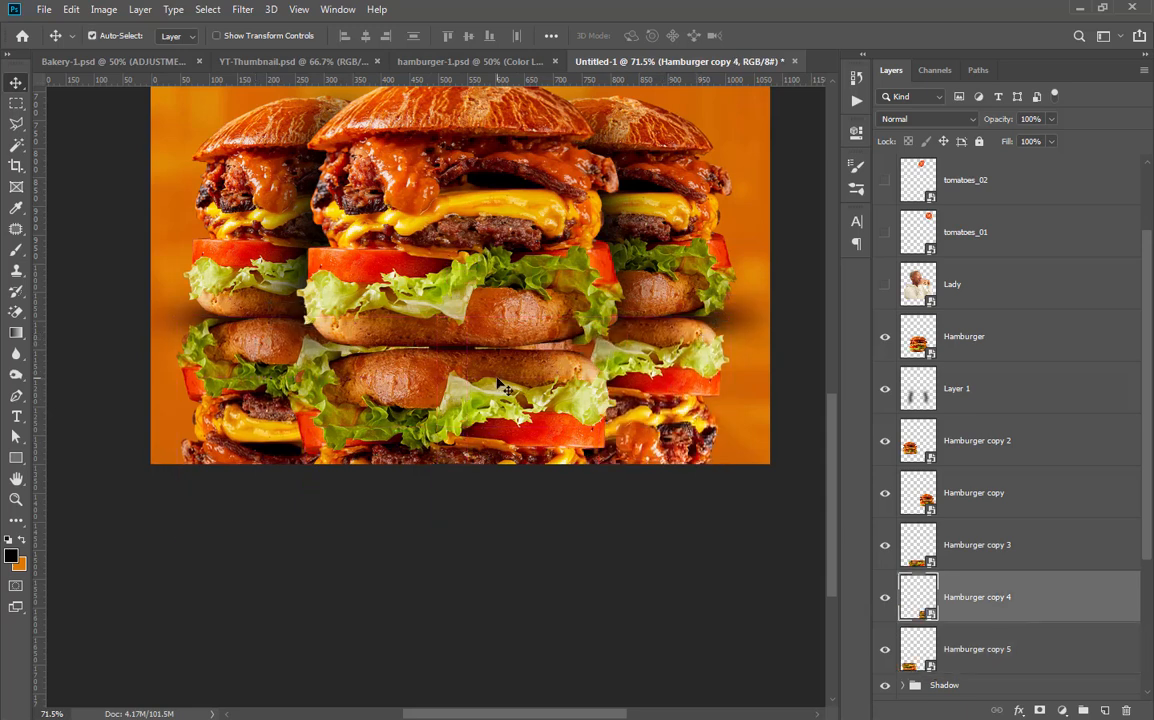
pyautogui.keyDown('ctrl'); pyautogui.click(443, 391); pyautogui.keyUp('ctrl')
pyautogui.moveTo(443, 391); pyautogui.dragTo(436, 371)
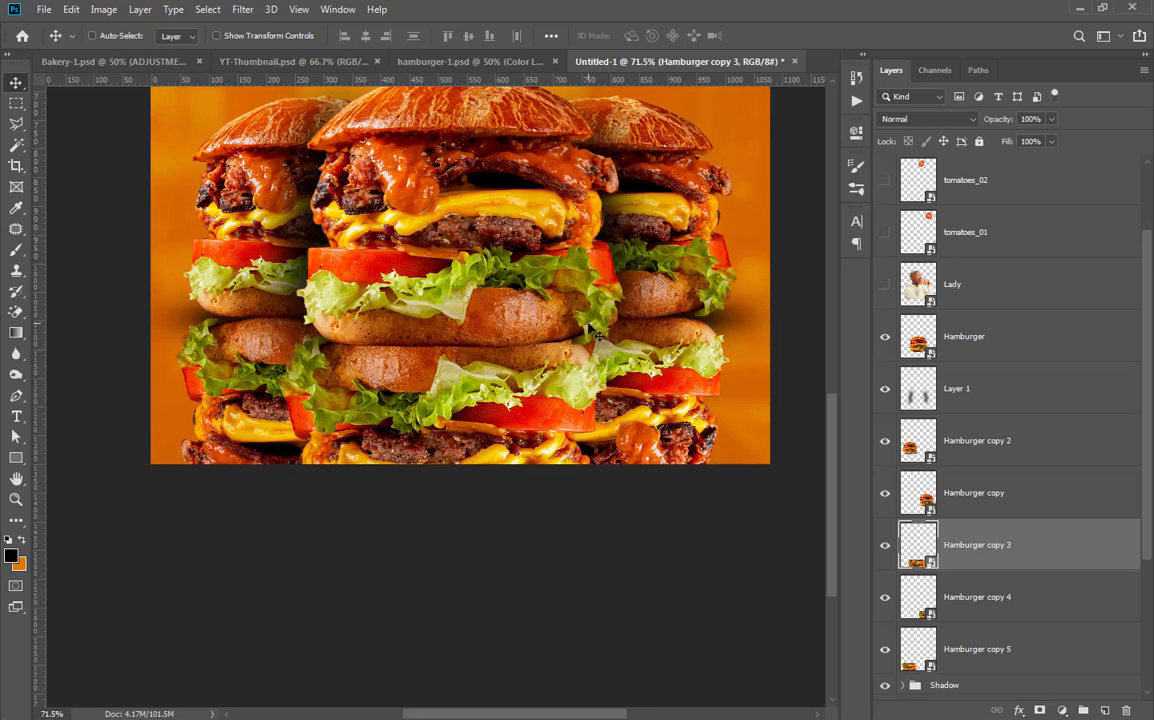
# Examine how the upside-down hamburgers meet the bases of the upright burgers
pyautogui.scroll(-3, 599, 336)
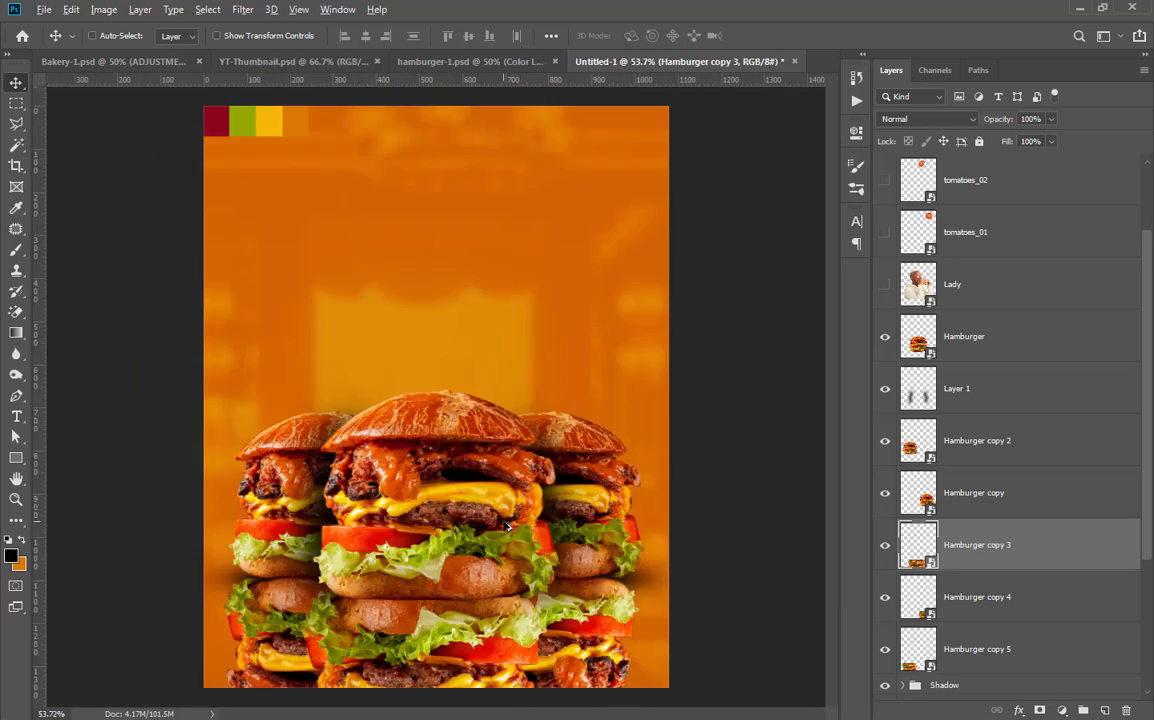
pyautogui.scroll(2, 508, 522)
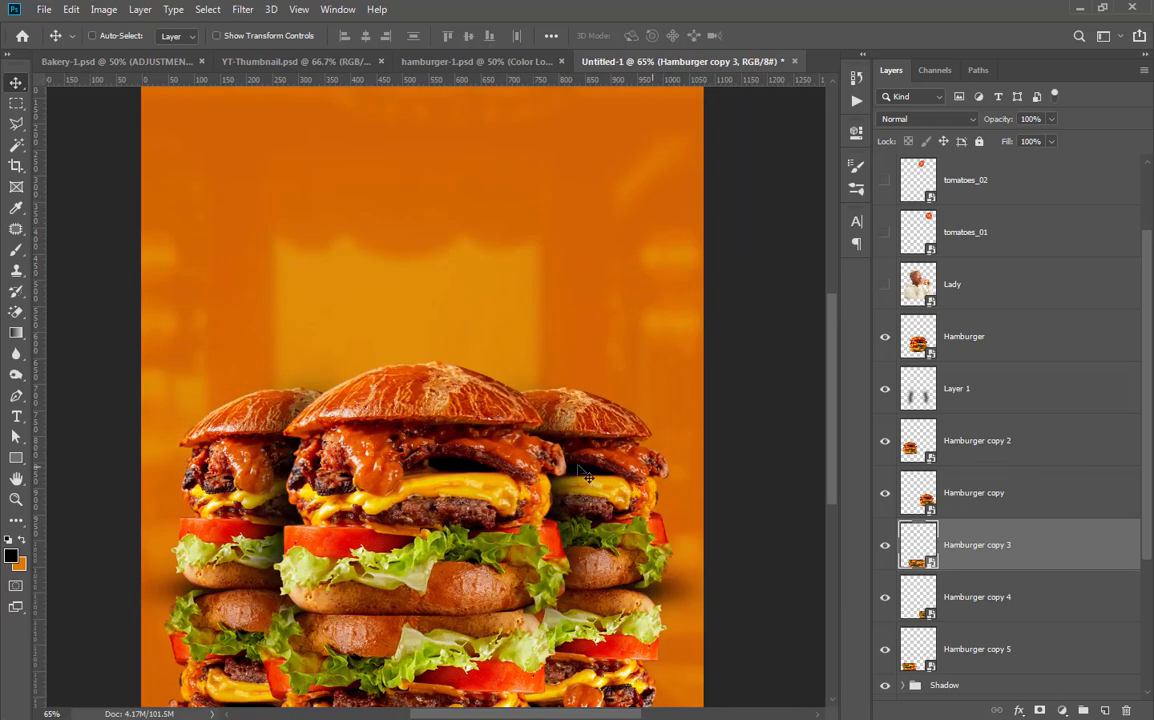
pyautogui.scroll(-1, 464, 401)
pyautogui.scroll(-1, 464, 401)
pyautogui.scroll(-2, 465, 375)
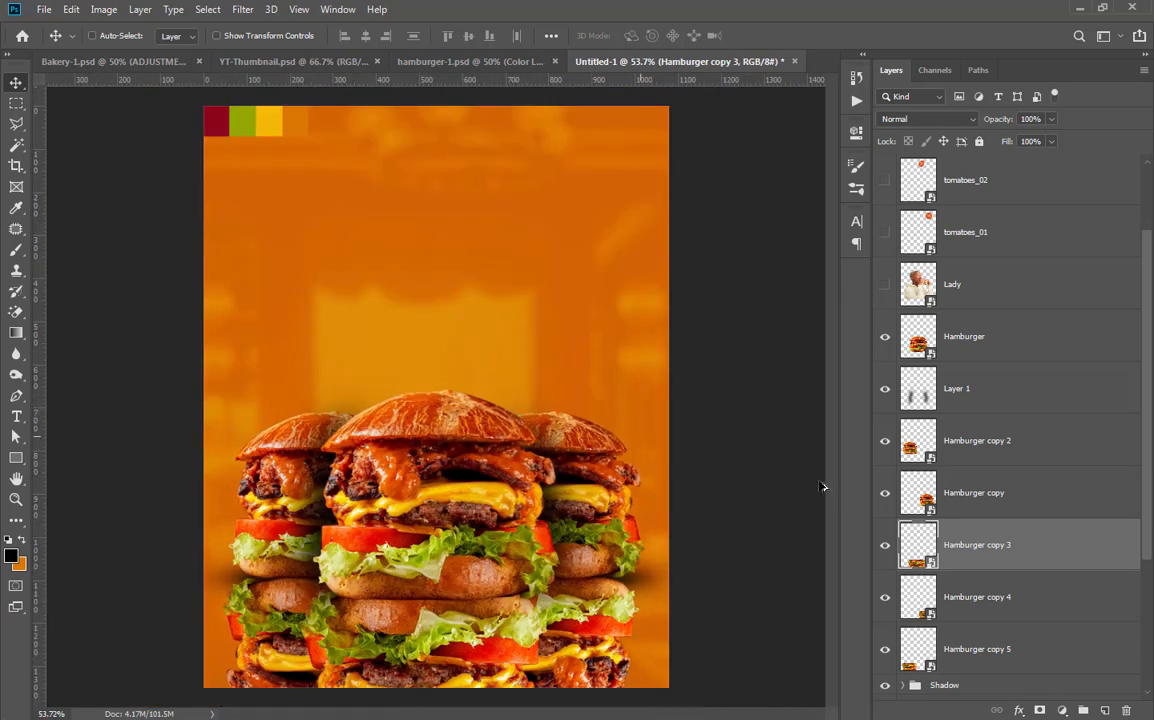
# Merge the upside-down layers Hamburger copy 3, Hamburger copy 4 and Hamburger copy 5 into a single layer
pyautogui.scroll(-3, 975, 549)
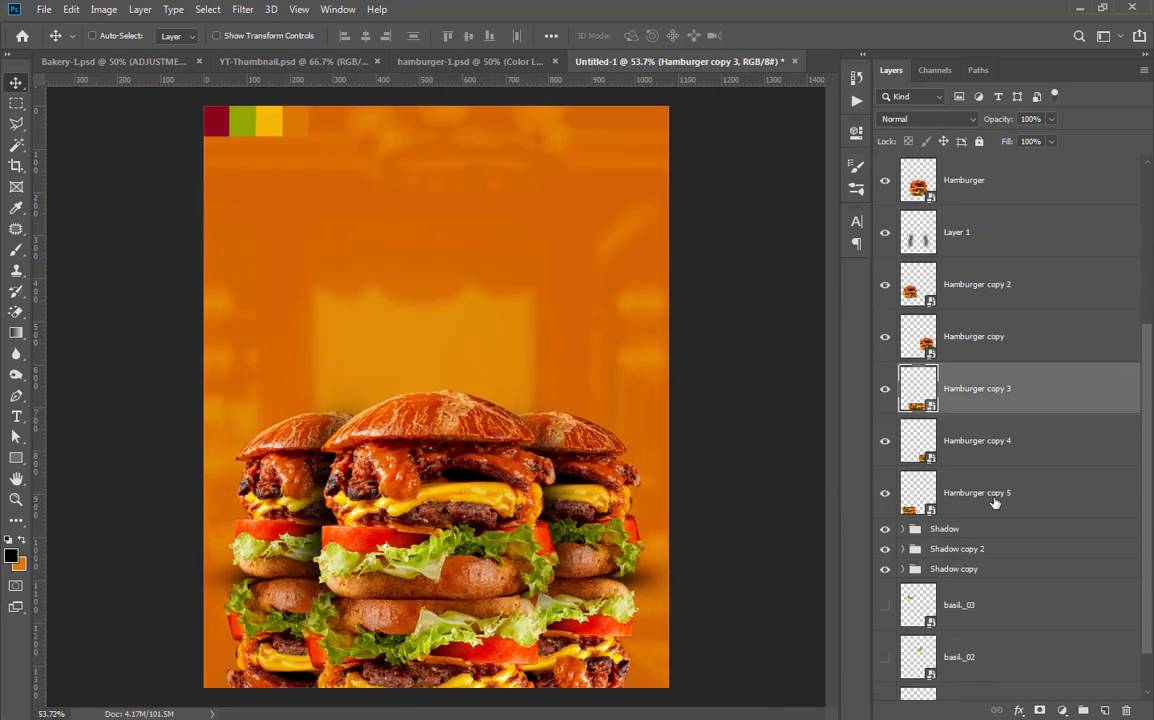
pyautogui.click(995, 503)
pyautogui.scroll(2, 490, 611)
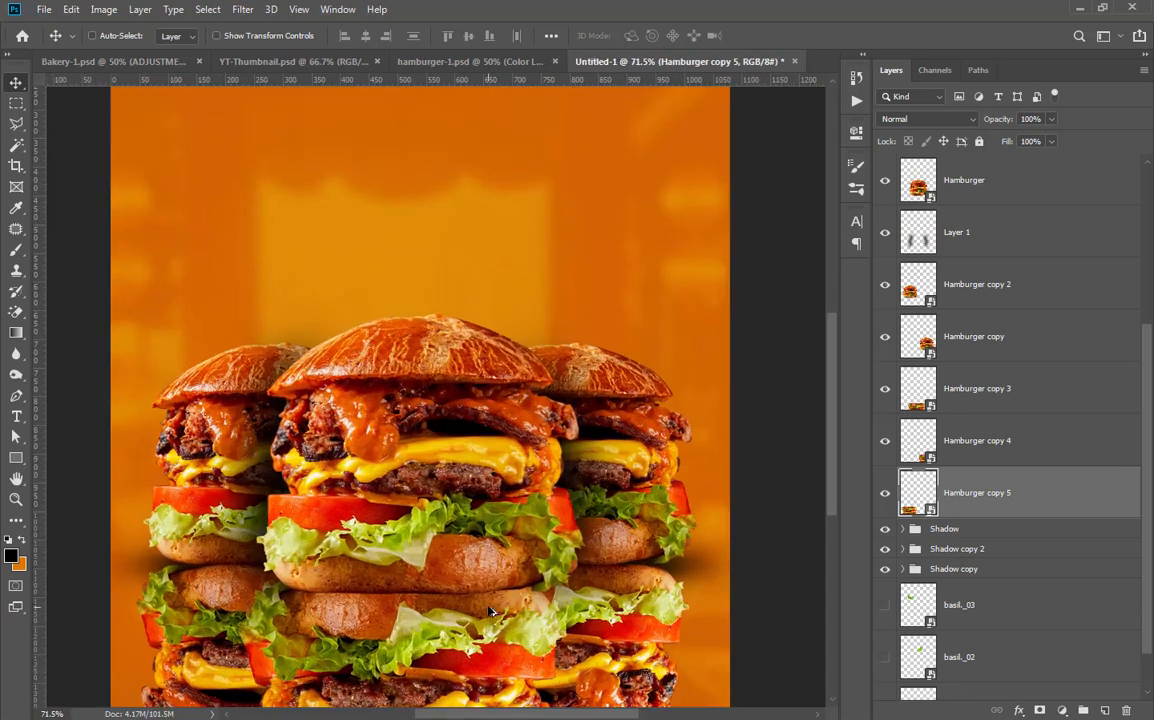
pyautogui.scroll(2, 490, 611)
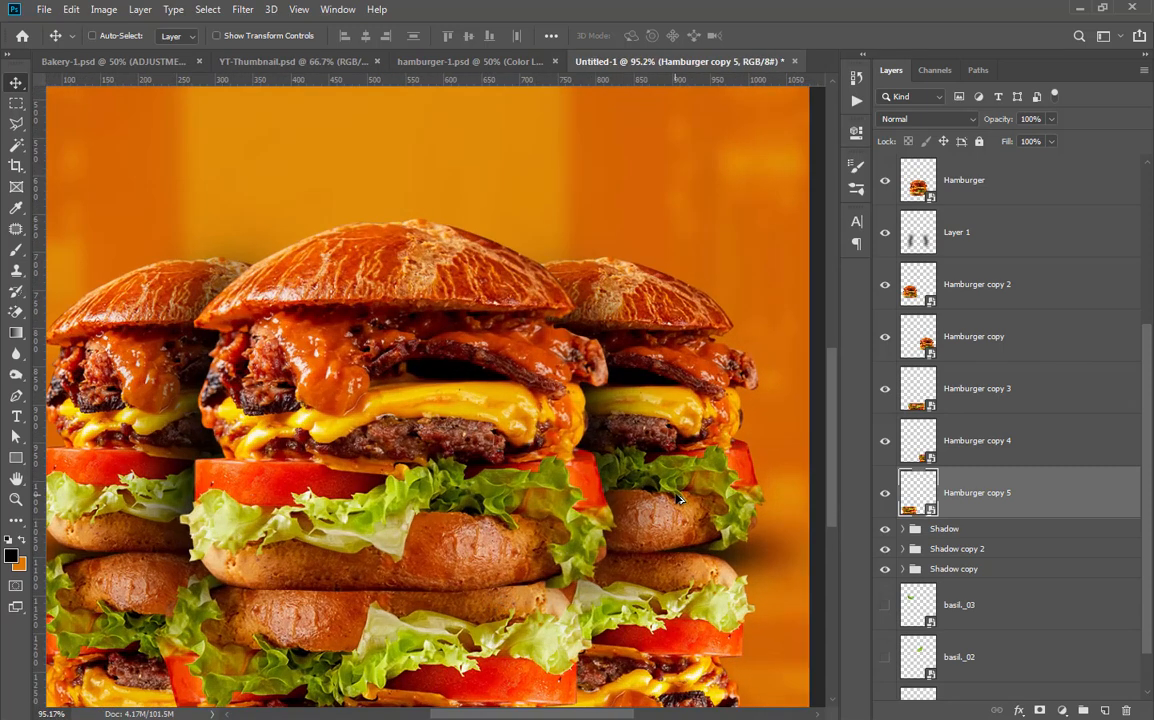
pyautogui.scroll(-1, 680, 498)
pyautogui.scroll(-1, 680, 498)
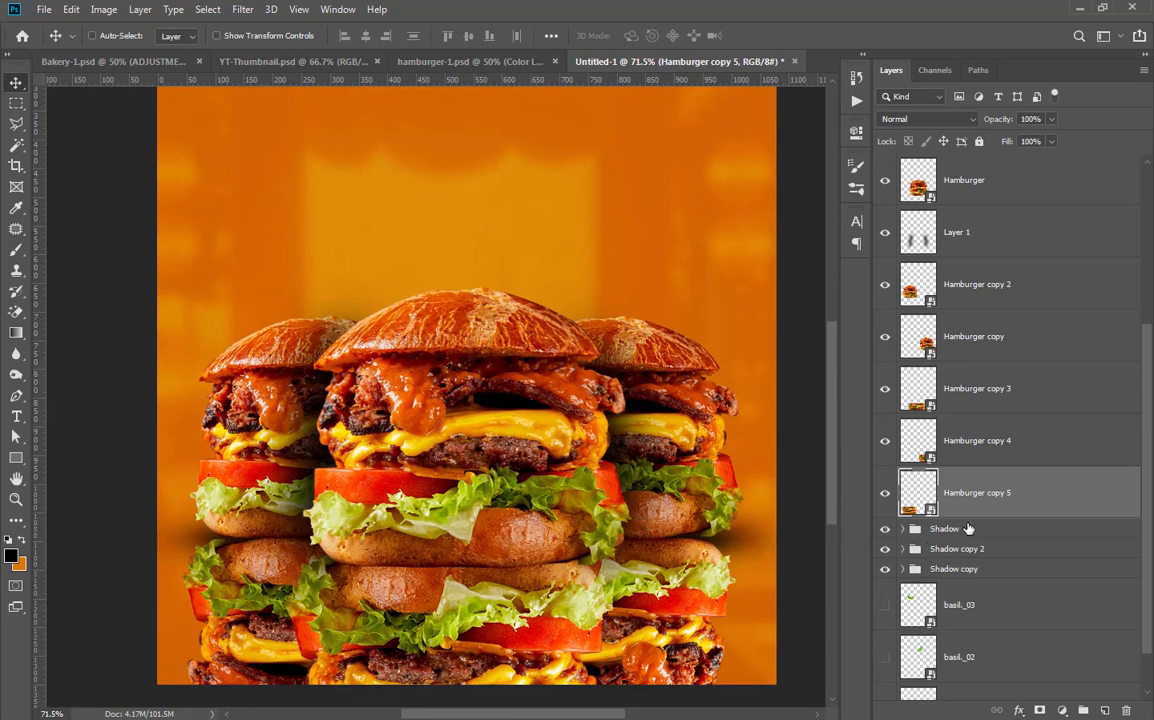
pyautogui.keyDown('shift'); pyautogui.click(1025, 403); pyautogui.keyUp('shift')
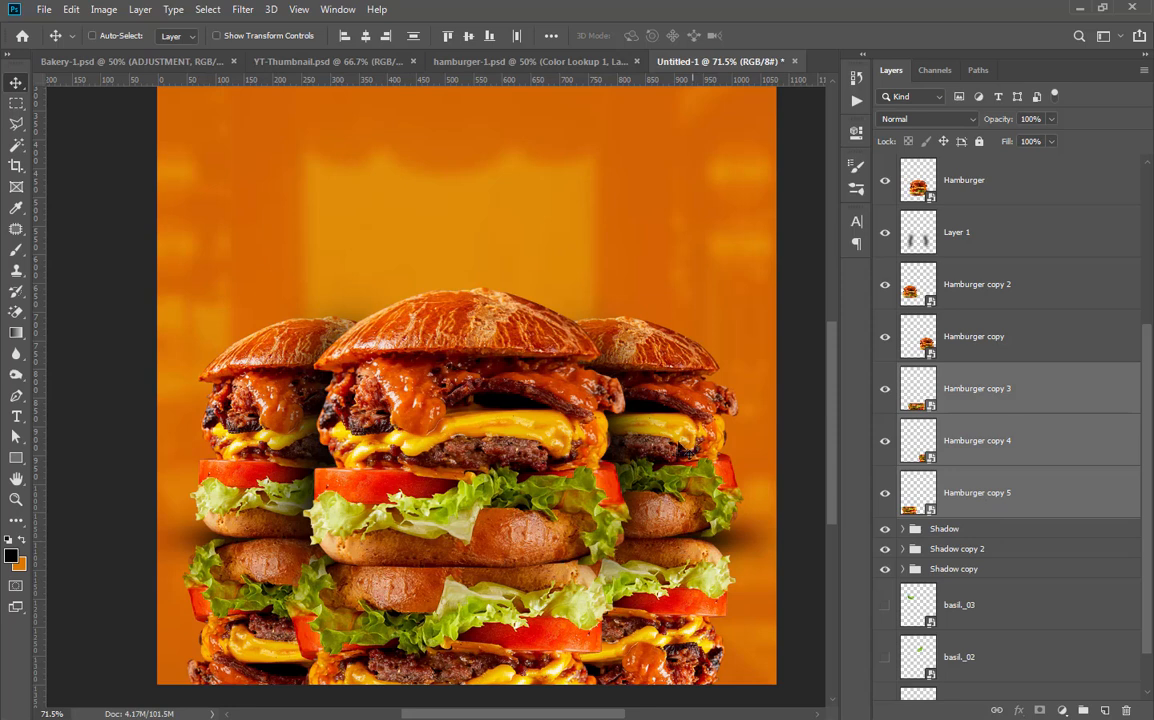
pyautogui.hotkey('ctrl', 'g')
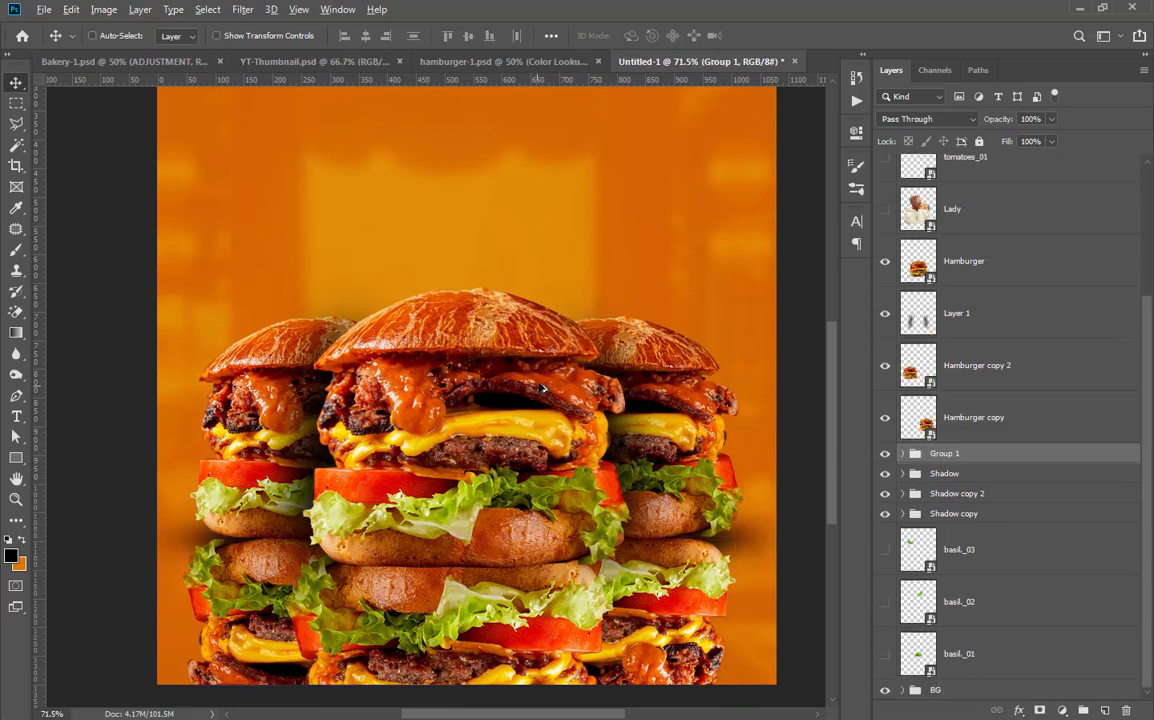
pyautogui.hotkey('ctrl', '0')
pyautogui.press('ctrl')
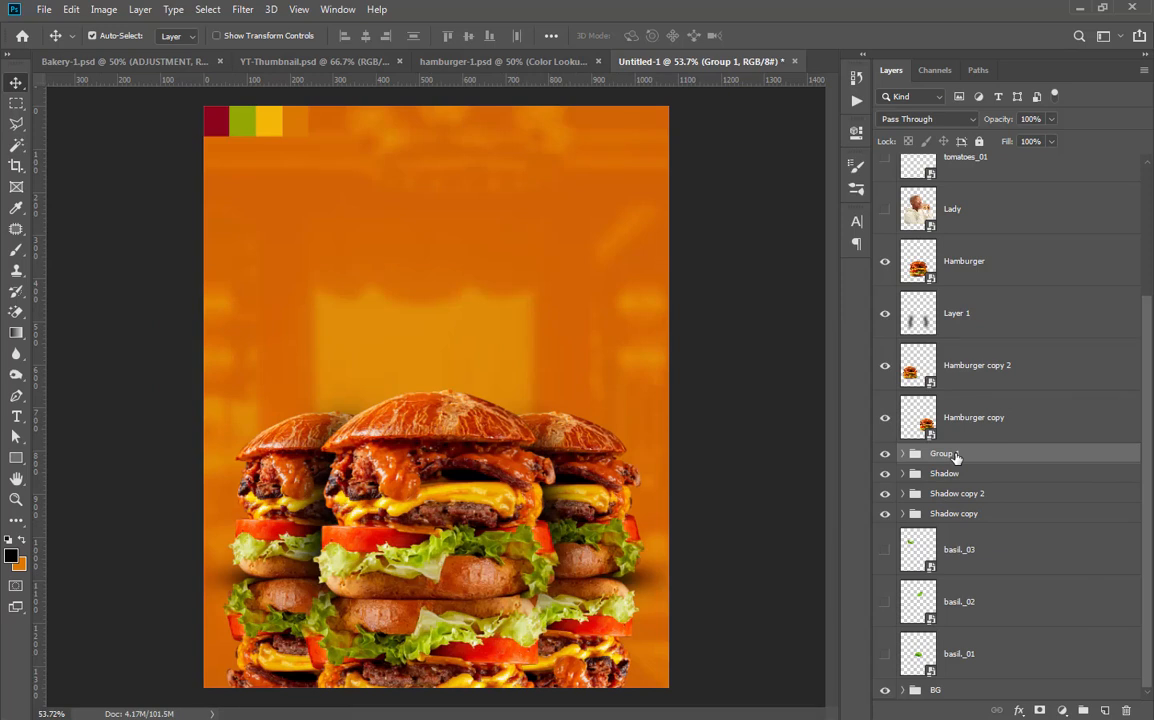
pyautogui.hotkey('ctrl', 'shift', 'g')
pyautogui.hotkey('ctrl', 'e')
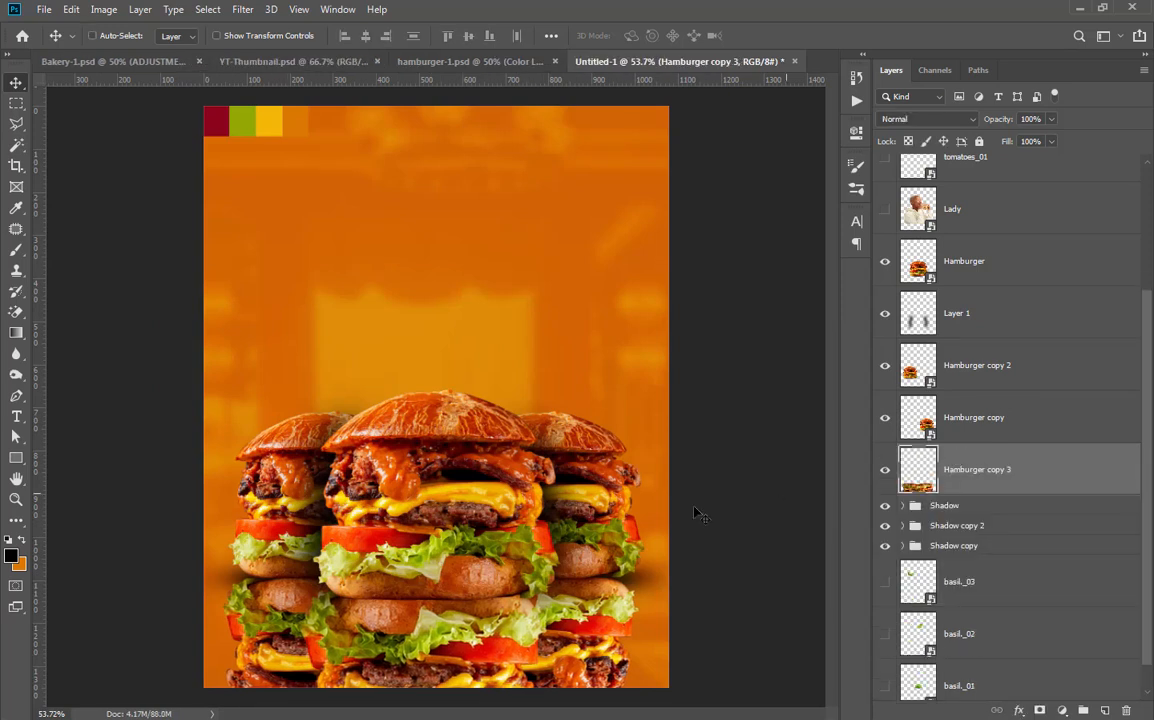
# Try a vertical black-to-white linear gradient in Multiply mode directly on the Hamburger copy 3 layer and undo it
pyautogui.scroll(-1, 490, 304)
pyautogui.scroll(1, 441, 637)
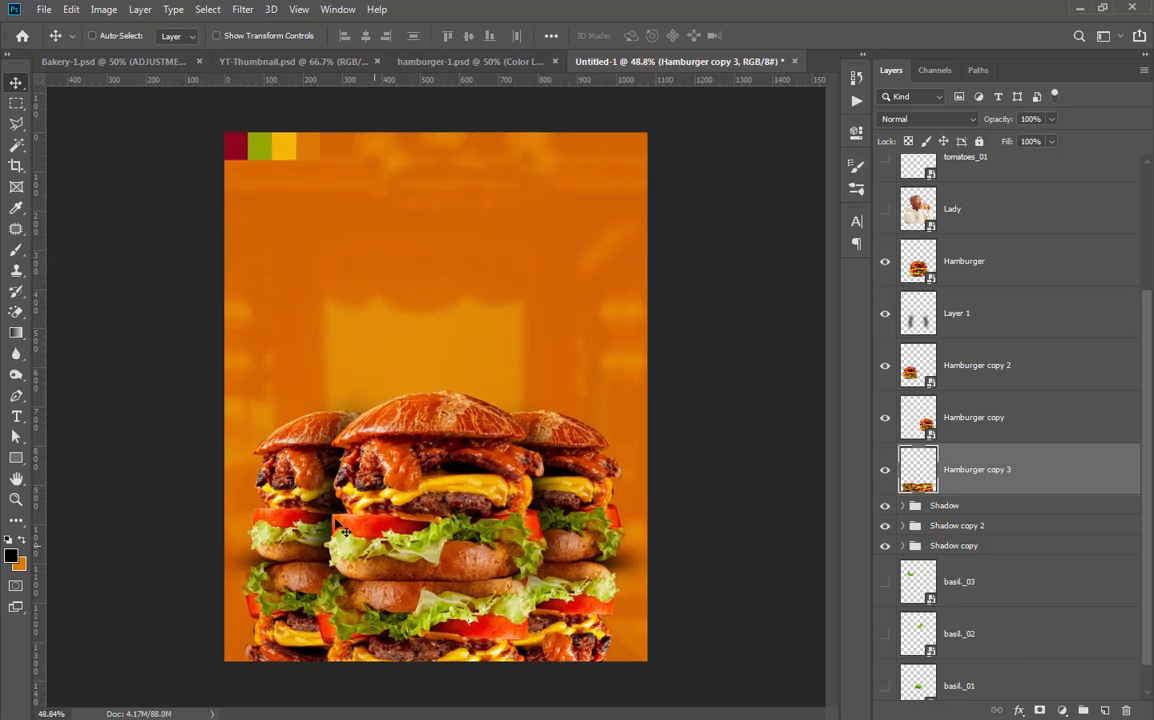
pyautogui.rightClick(16, 336)
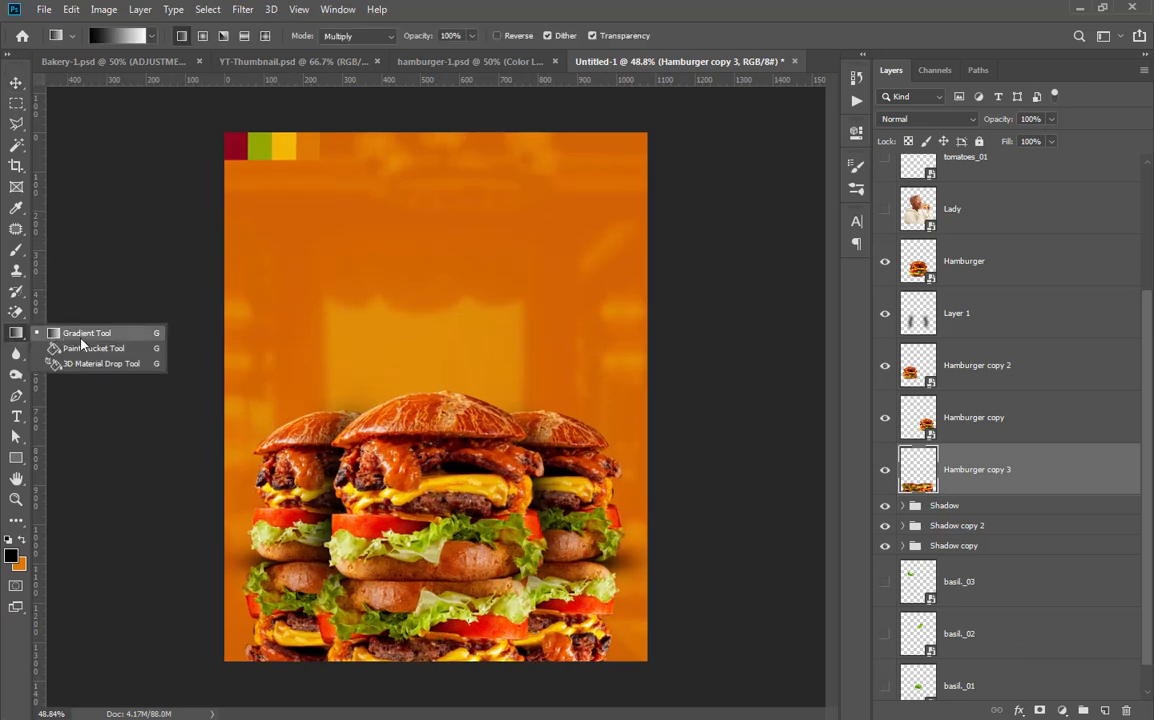
pyautogui.click(182, 336)
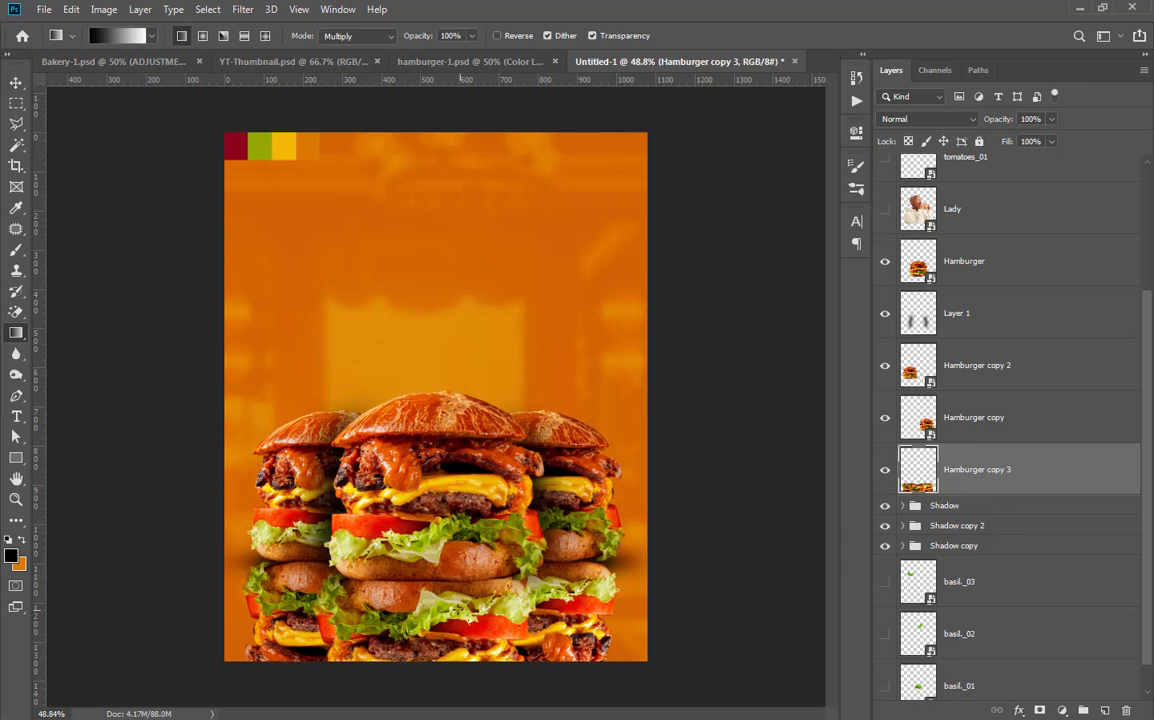
pyautogui.moveTo(448, 612); pyautogui.dragTo(449, 697)
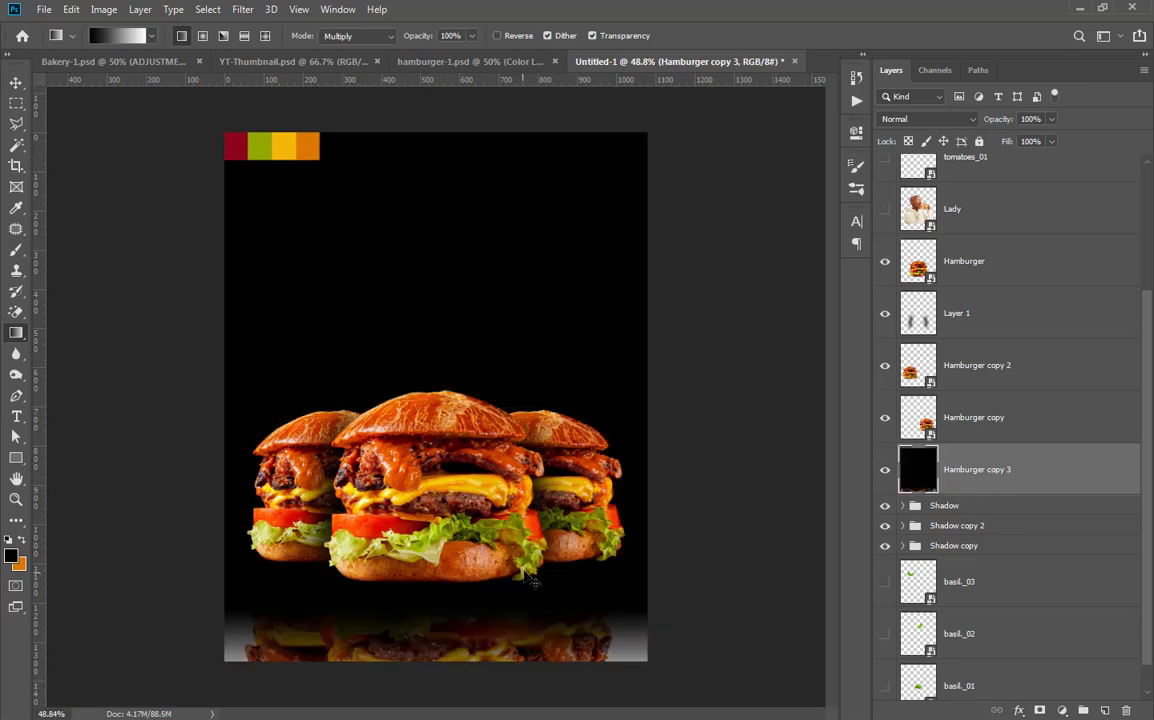
pyautogui.hotkey('ctrl', 'z')
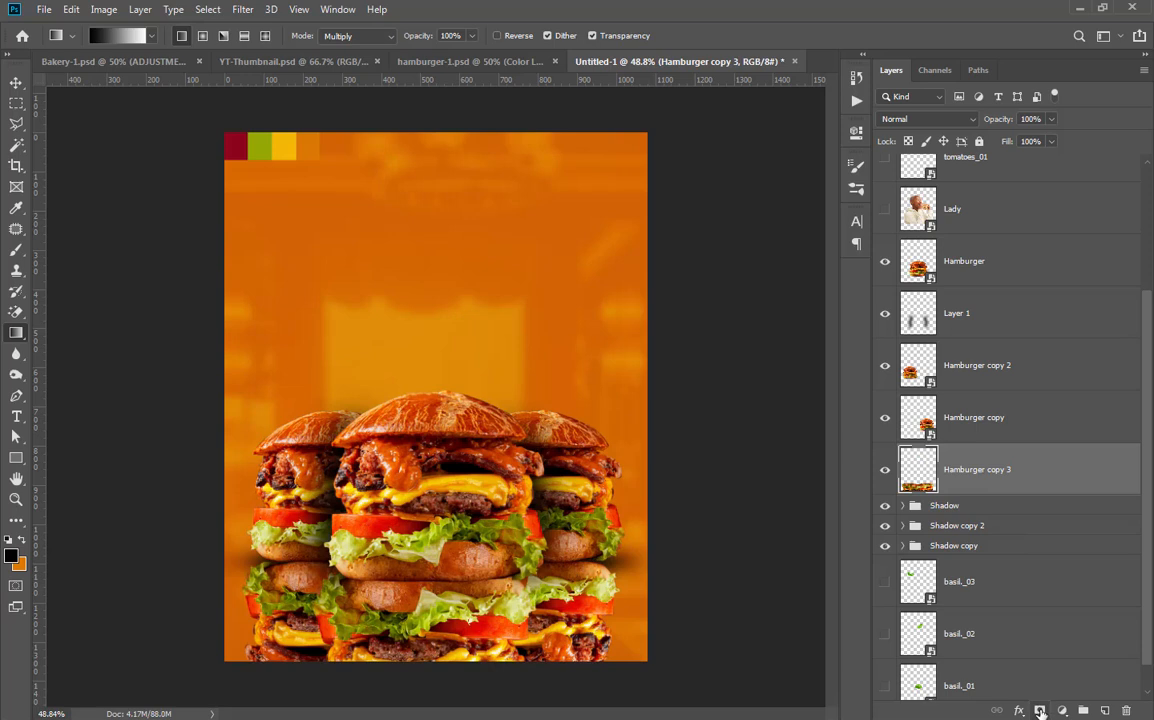
# Add a layer mask to Hamburger copy 3 and fade out the lower part of the reflection with linear gradients from the poster's bottom upward
pyautogui.click(1039, 710)
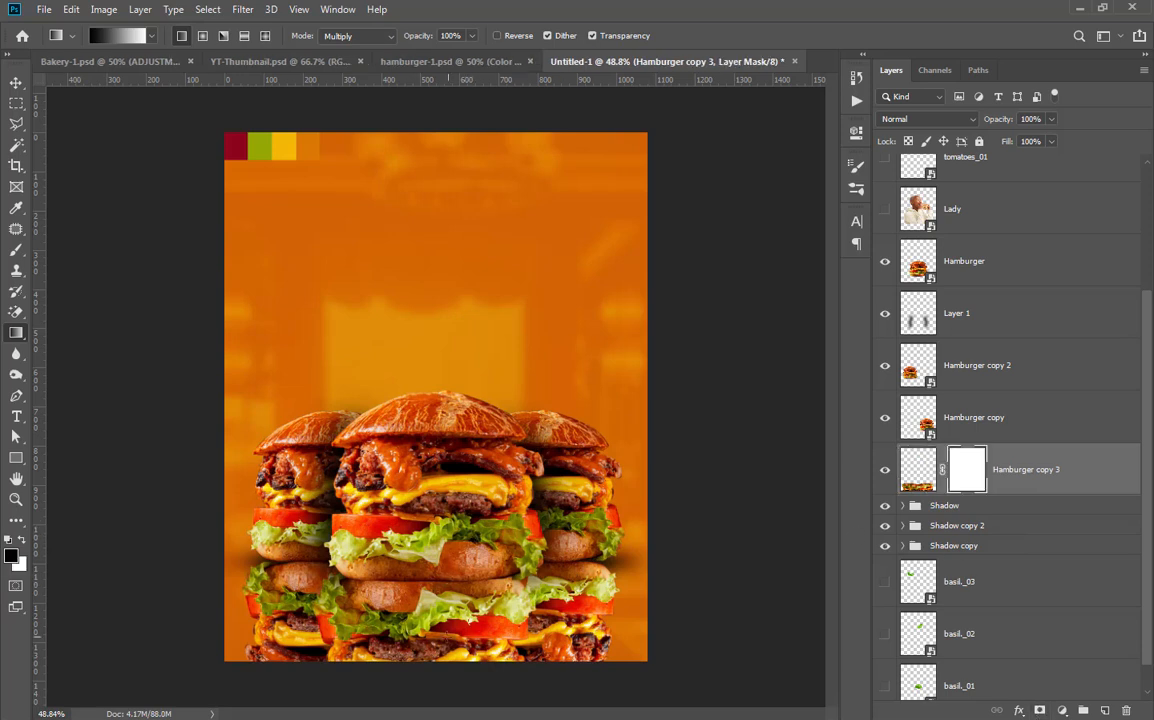
pyautogui.moveTo(443, 627); pyautogui.dragTo(446, 714)
pyautogui.moveTo(346, 611); pyautogui.dragTo(344, 684)
pyautogui.moveTo(484, 612)
pyautogui.mouseDown()
pyautogui.moveTo(485, 692)
pyautogui.moveTo(476, 610)
pyautogui.mouseUp()
pyautogui.hotkey('ctrl', 'z')
pyautogui.hotkey('ctrl', 'z')
pyautogui.moveTo(398, 669); pyautogui.dragTo(360, 604)
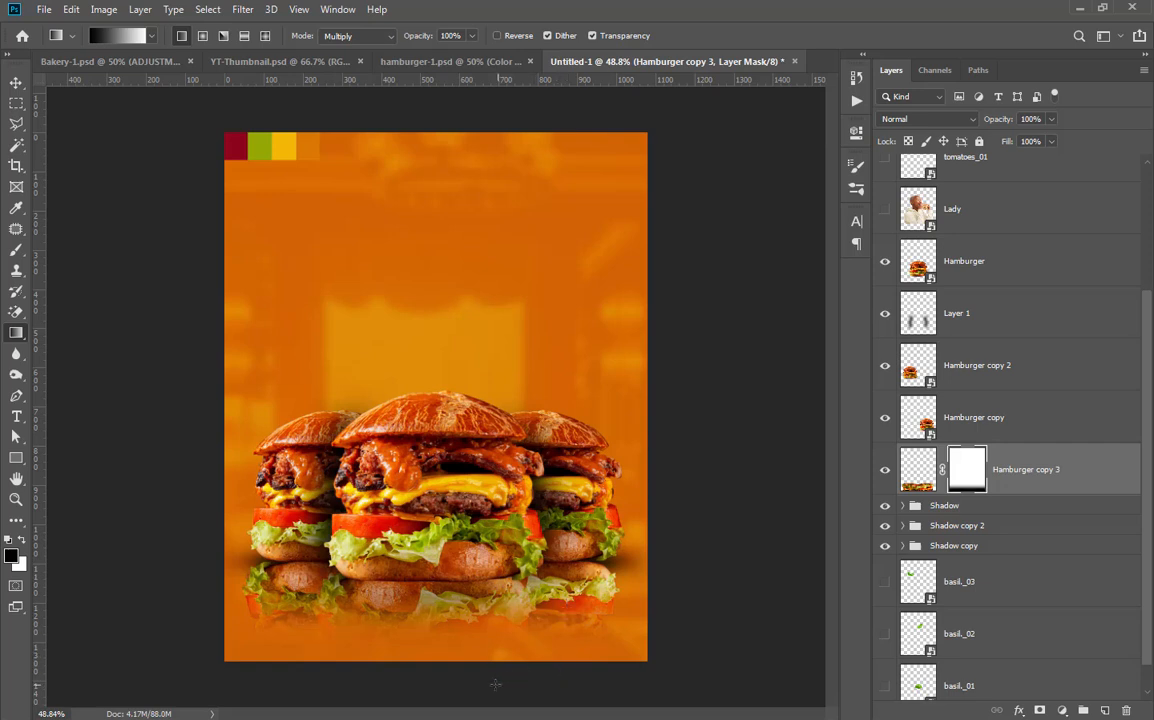
pyautogui.moveTo(495, 629); pyautogui.dragTo(495, 588)
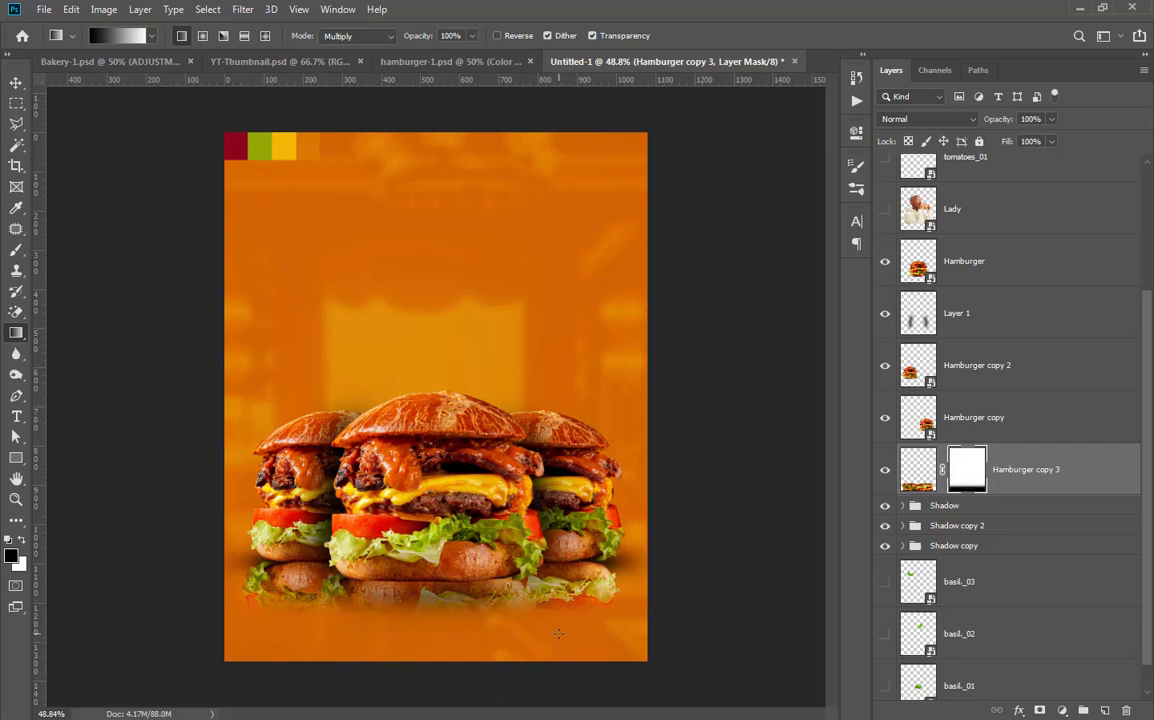
# Apply the gradient layer mask permanently to the Hamburger copy 3 reflection layer
pyautogui.scroll(5, 501, 630)
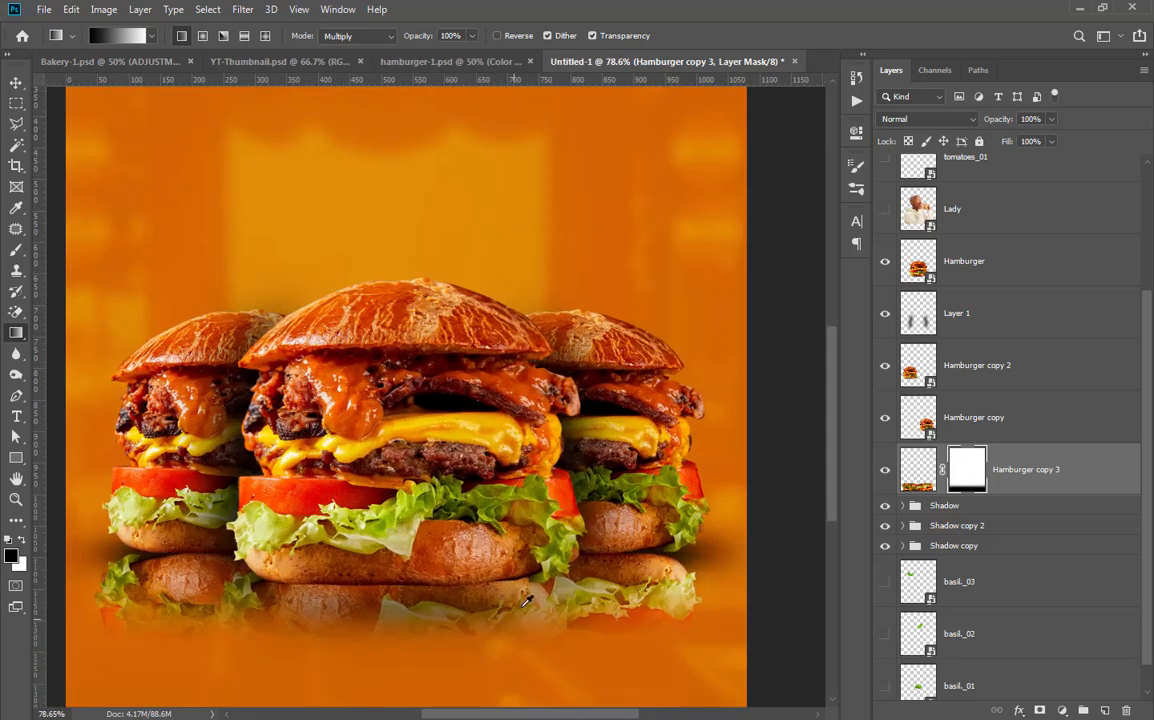
pyautogui.rightClick(973, 481)
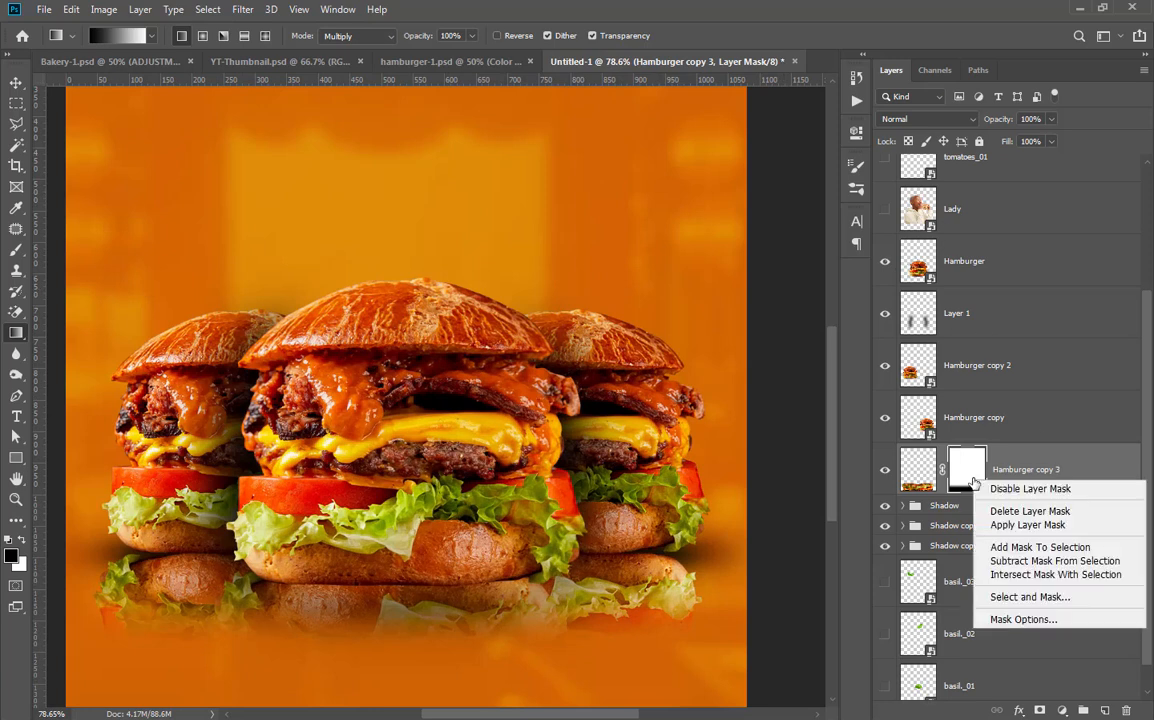
pyautogui.click(1027, 525)
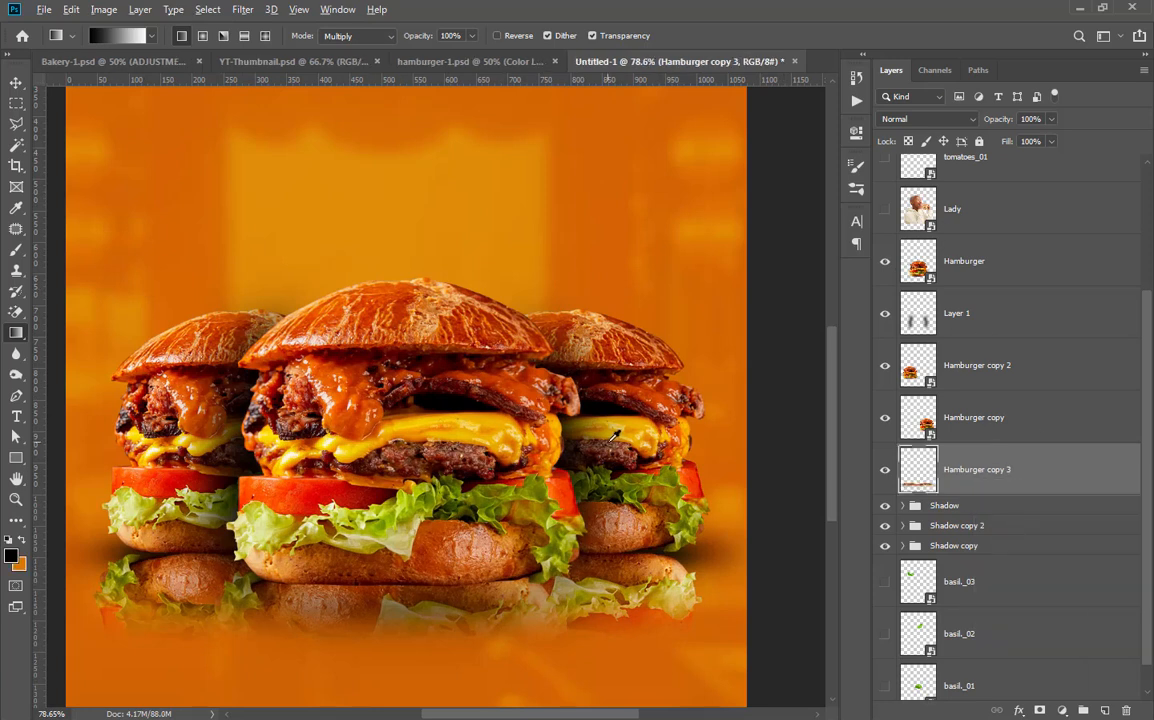
# Lower the opacity of the Hamburger copy 3 reflection layer to 23%
pyautogui.scroll(-2, 613, 435)
pyautogui.click(1051, 142)
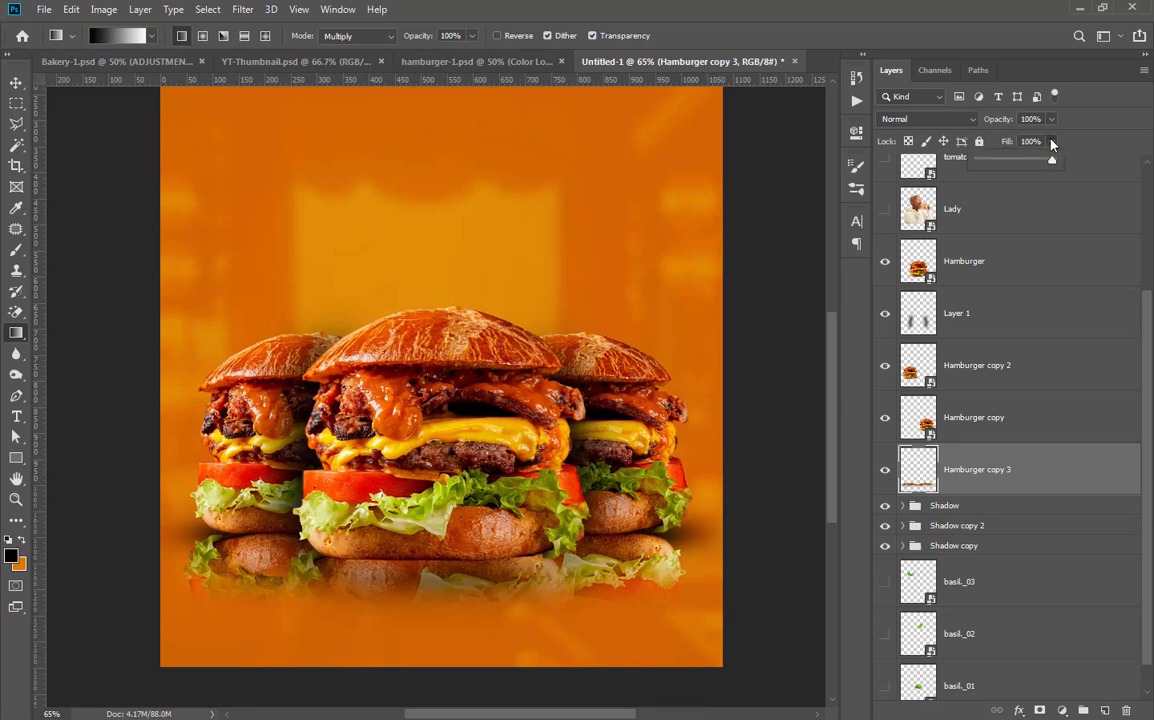
pyautogui.click(1051, 119)
pyautogui.moveTo(1052, 137); pyautogui.dragTo(1003, 138)
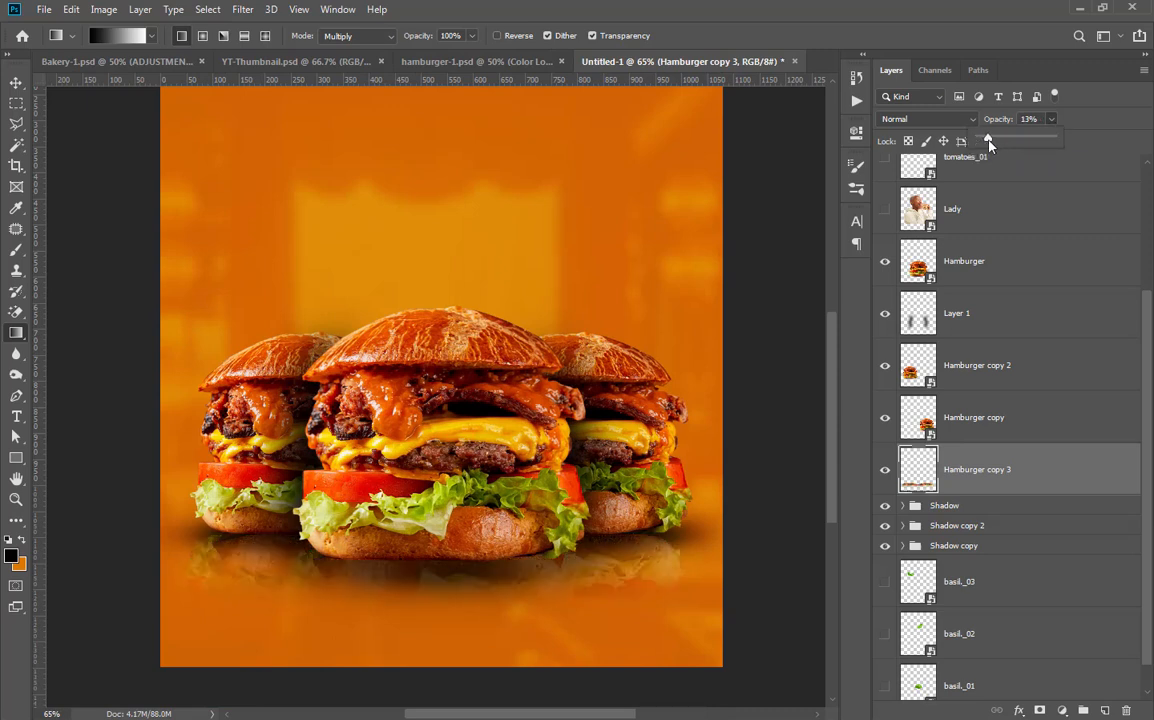
pyautogui.moveTo(1028, 146); pyautogui.dragTo(1013, 146)
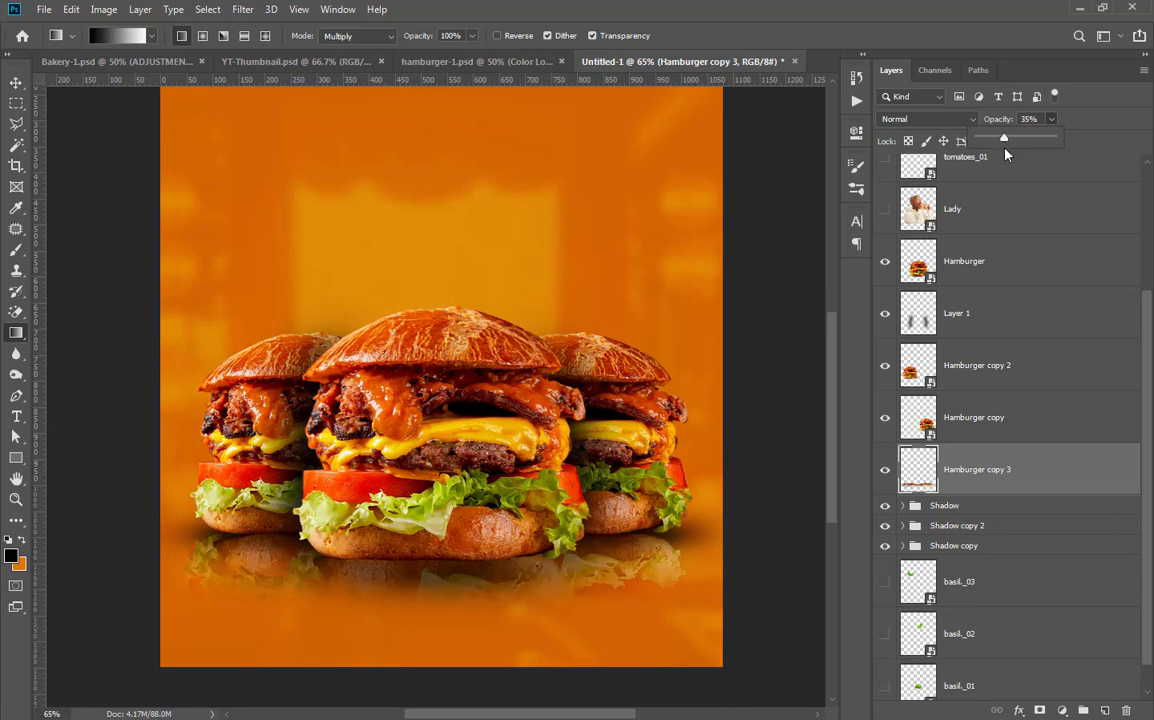
pyautogui.moveTo(1005, 149); pyautogui.dragTo(996, 152)
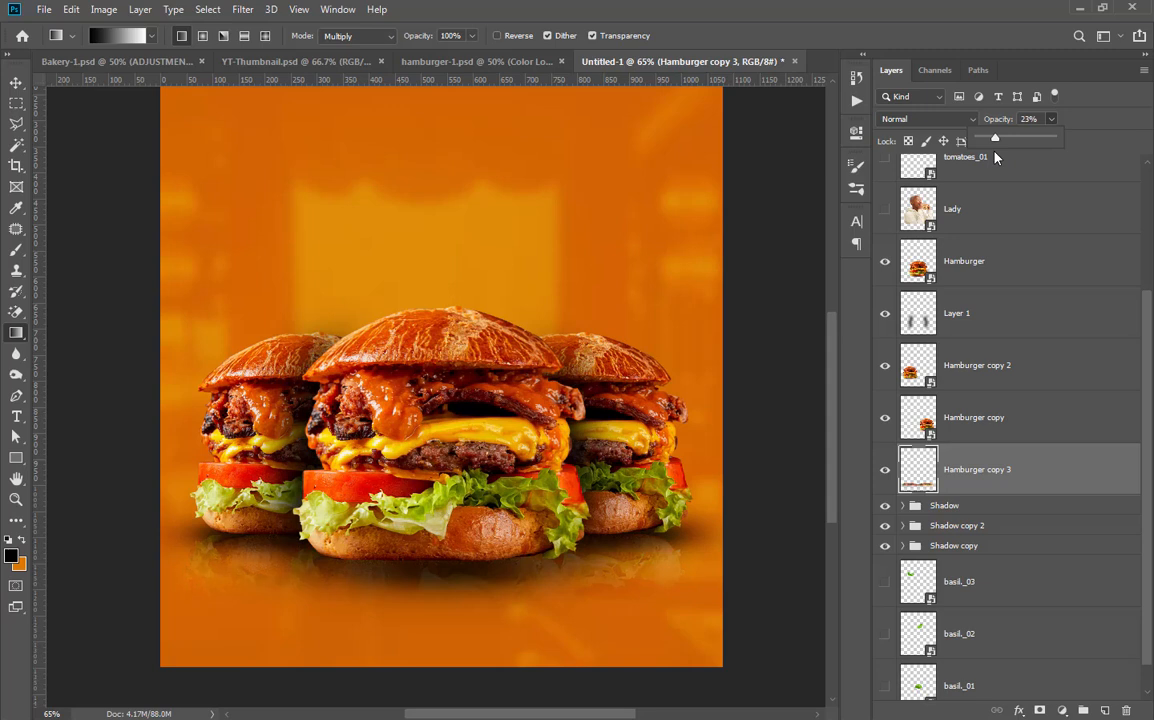
pyautogui.scroll(-2, 747, 337)
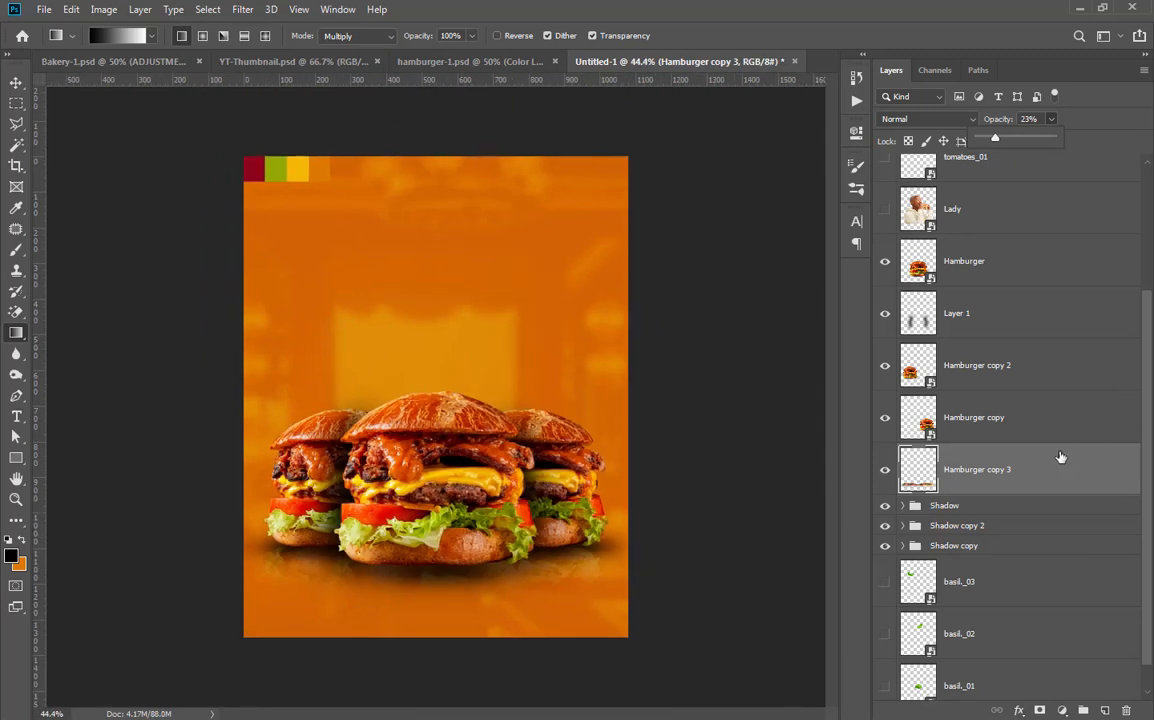
# Rename the Hamburger copy 3 layer as Reflection and move it below the Shadow group
pyautogui.doubleClick(965, 469)
pyautogui.write('Reflection')
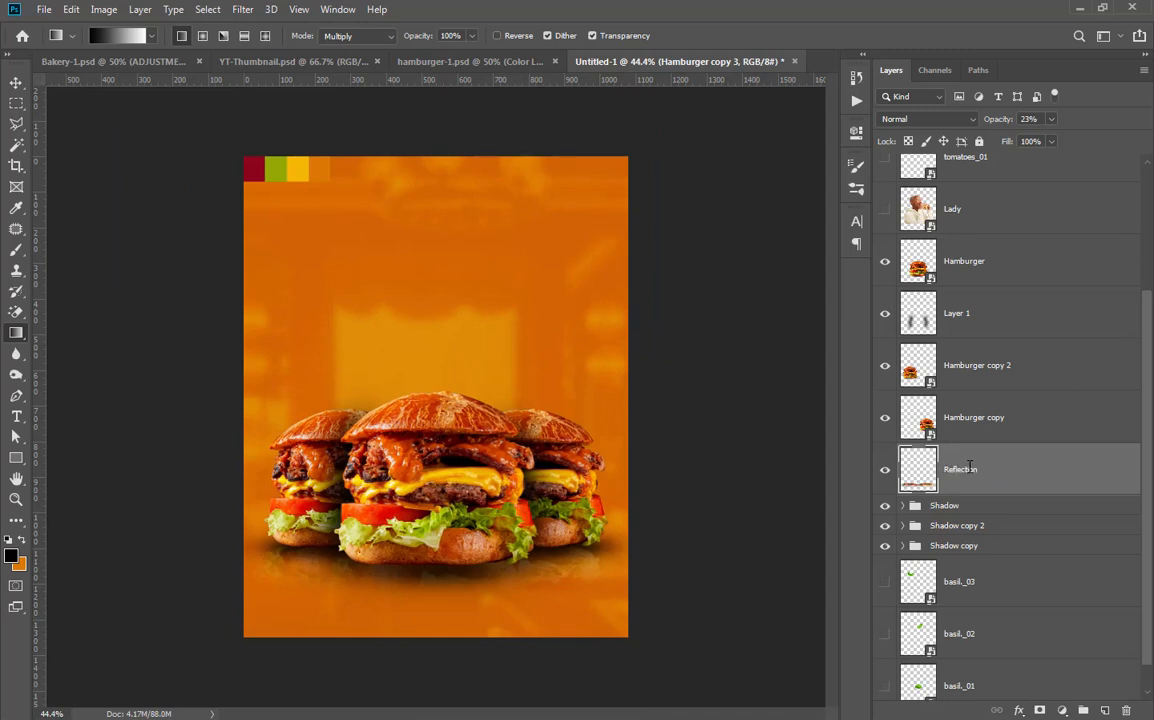
pyautogui.press('Return')
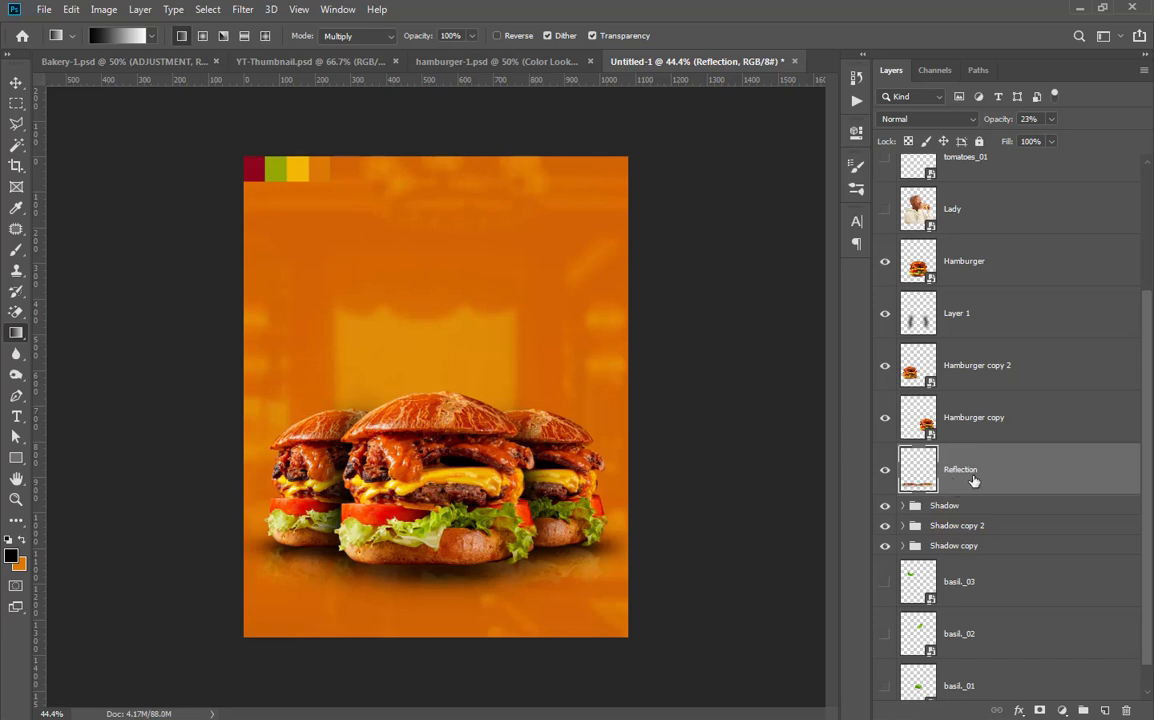
pyautogui.moveTo(980, 481); pyautogui.dragTo(971, 513)
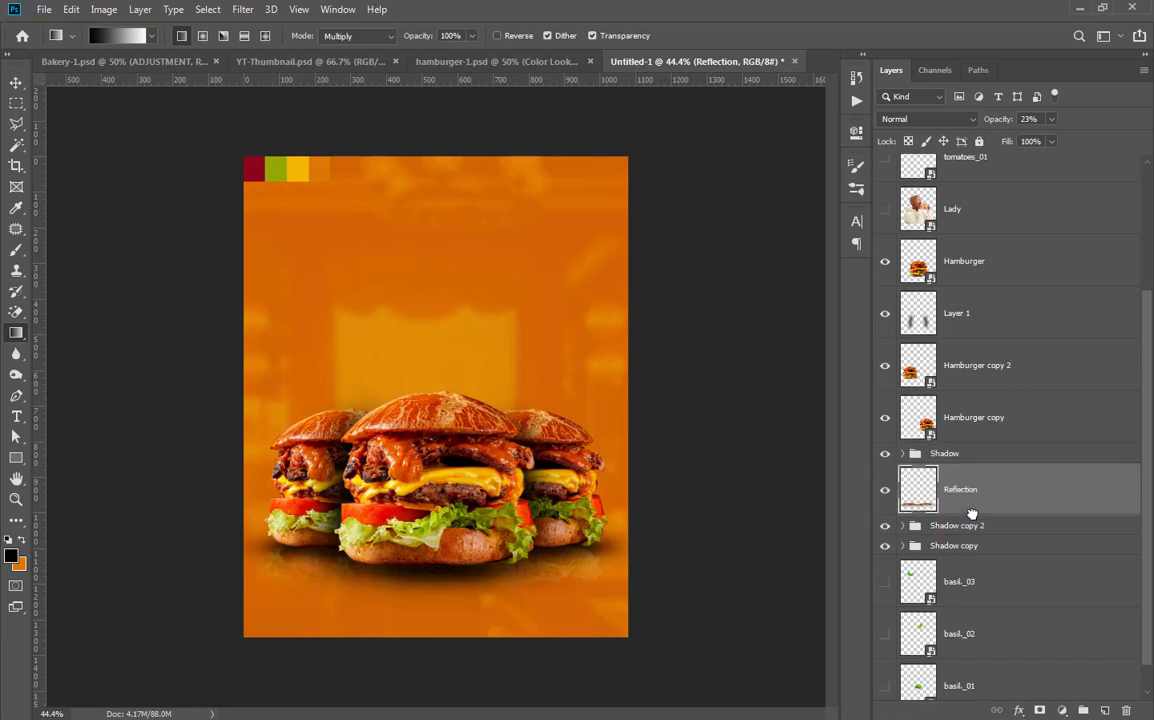
pyautogui.scroll(4, 530, 618)
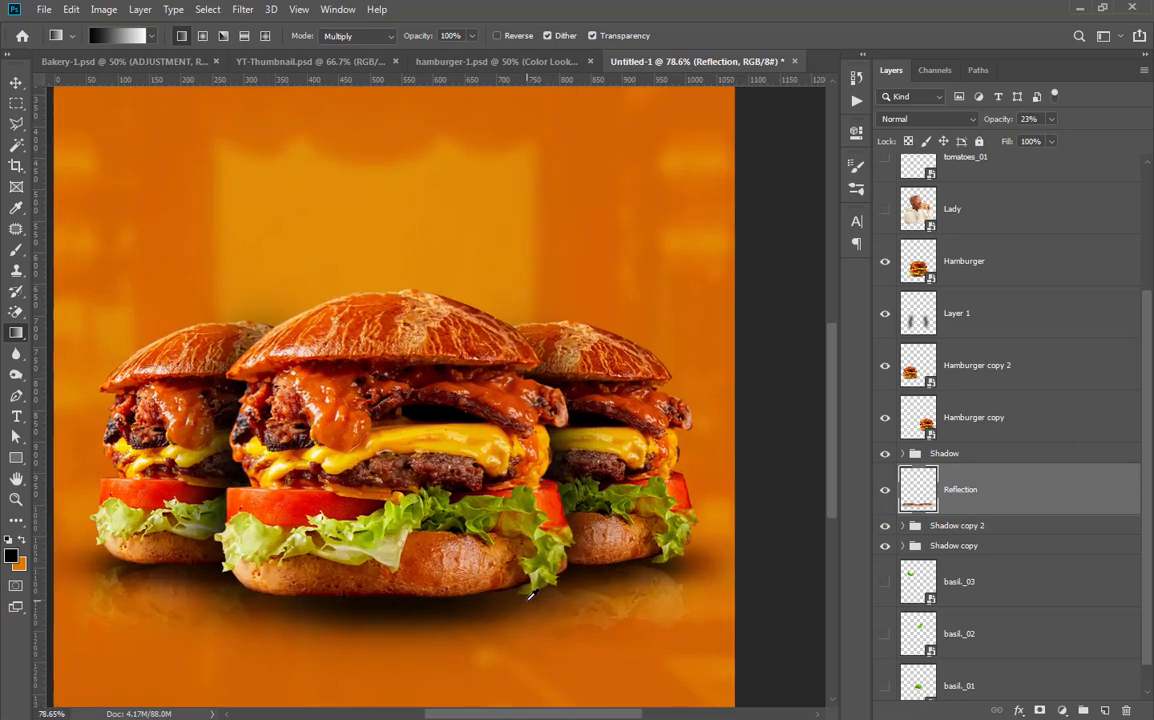
pyautogui.scroll(-2, 620, 535)
pyautogui.scroll(-1, 620, 535)
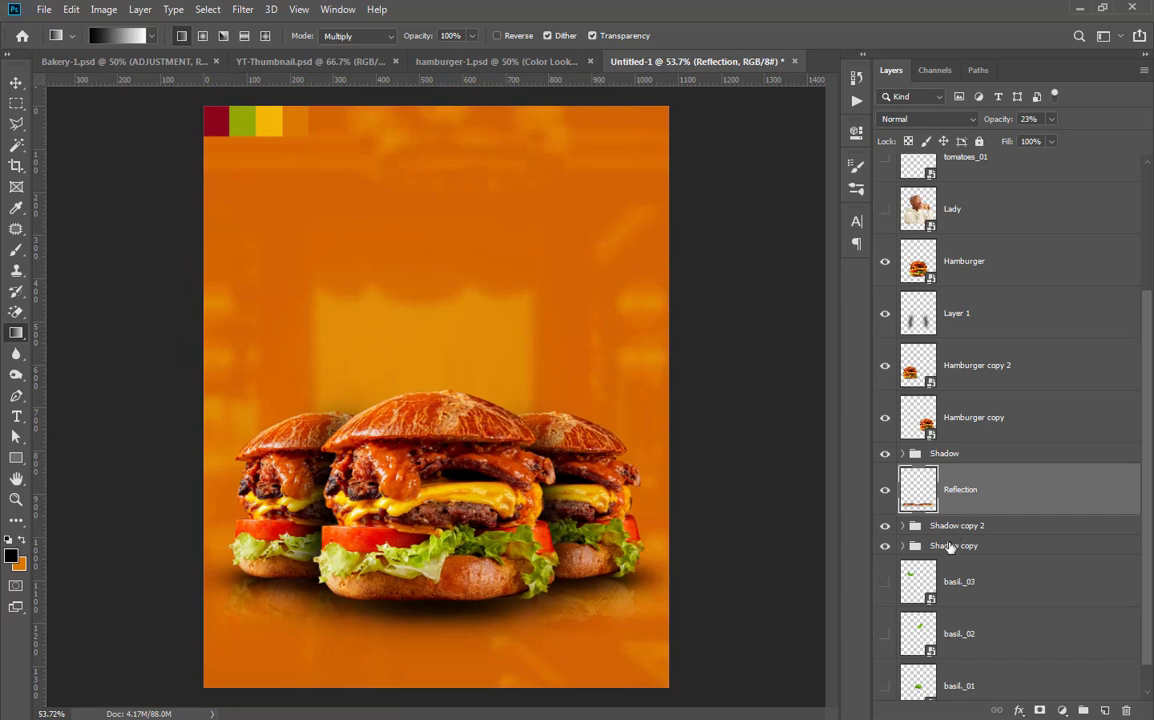
# Group all layers from Hamburger down to Shadow copy and name the group Hamburgers
pyautogui.click(985, 268)
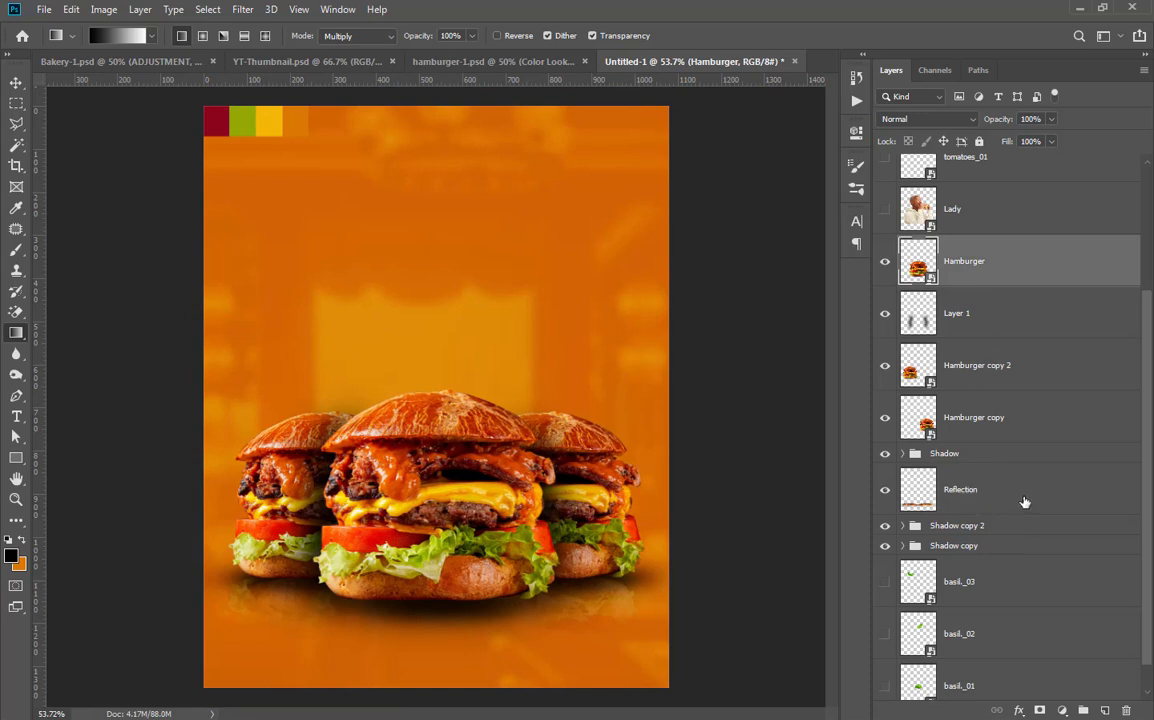
pyautogui.keyDown('shift'); pyautogui.click(985, 548); pyautogui.keyUp('shift')
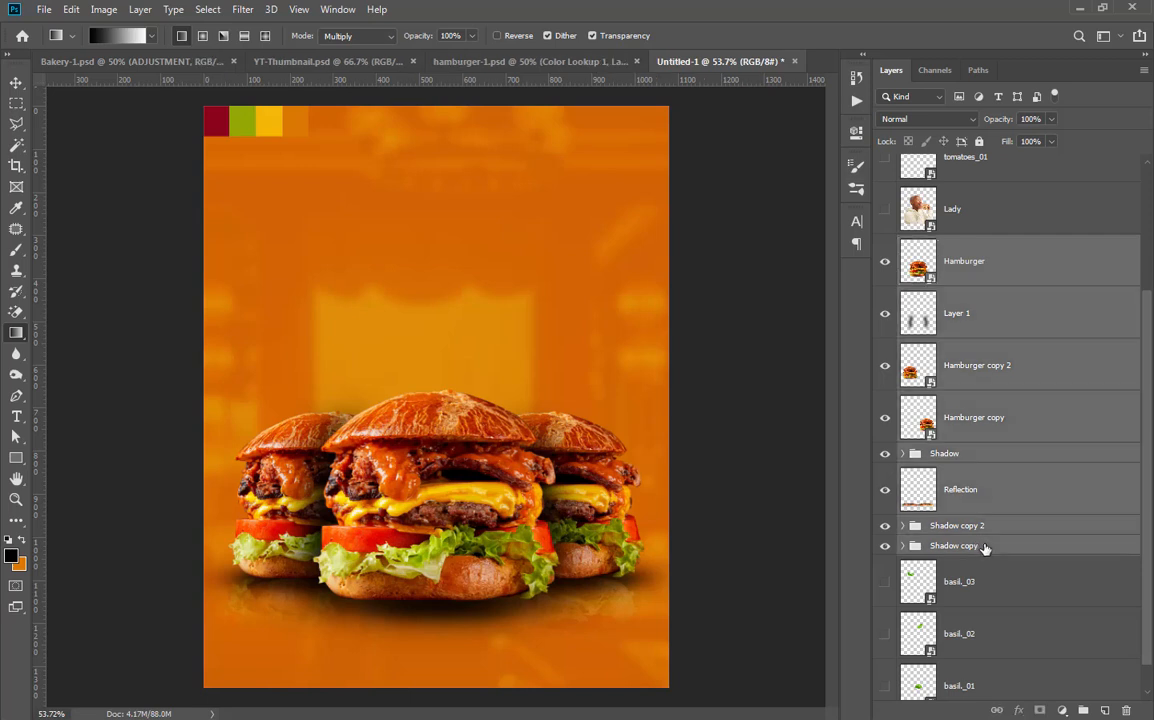
pyautogui.hotkey('ctrl', 'g')
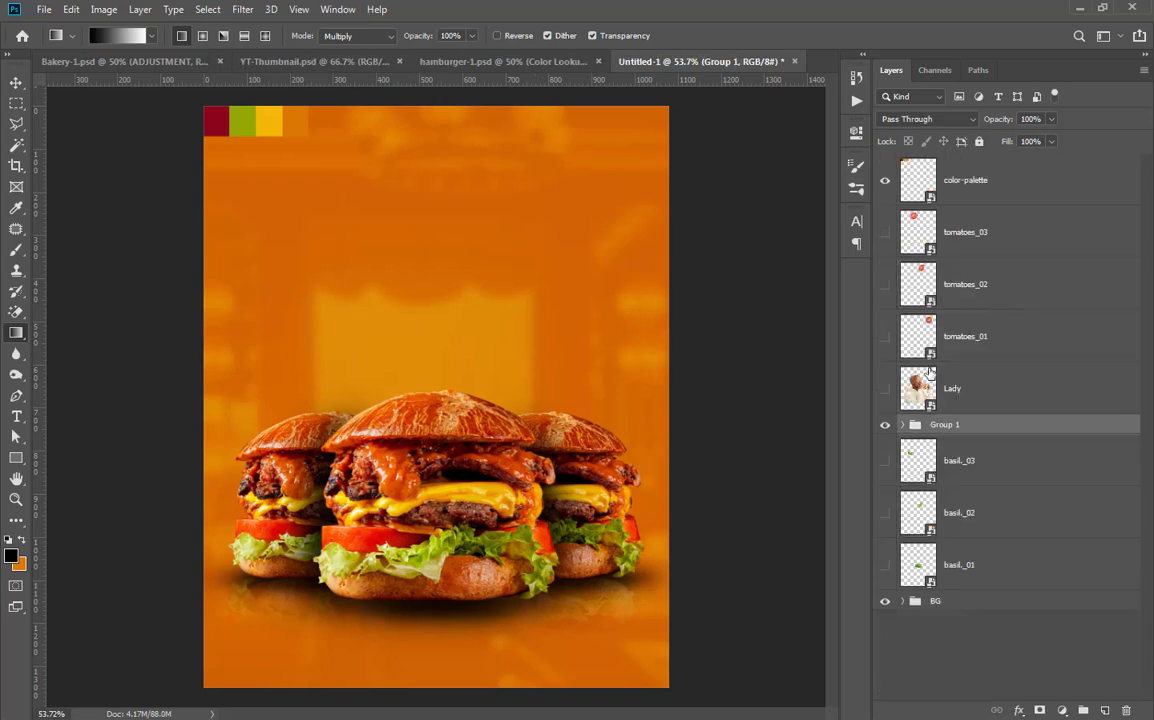
pyautogui.click(885, 425)
pyautogui.click(885, 425)
pyautogui.doubleClick(962, 424)
pyautogui.write('Hamburgers')
pyautogui.press('Return')
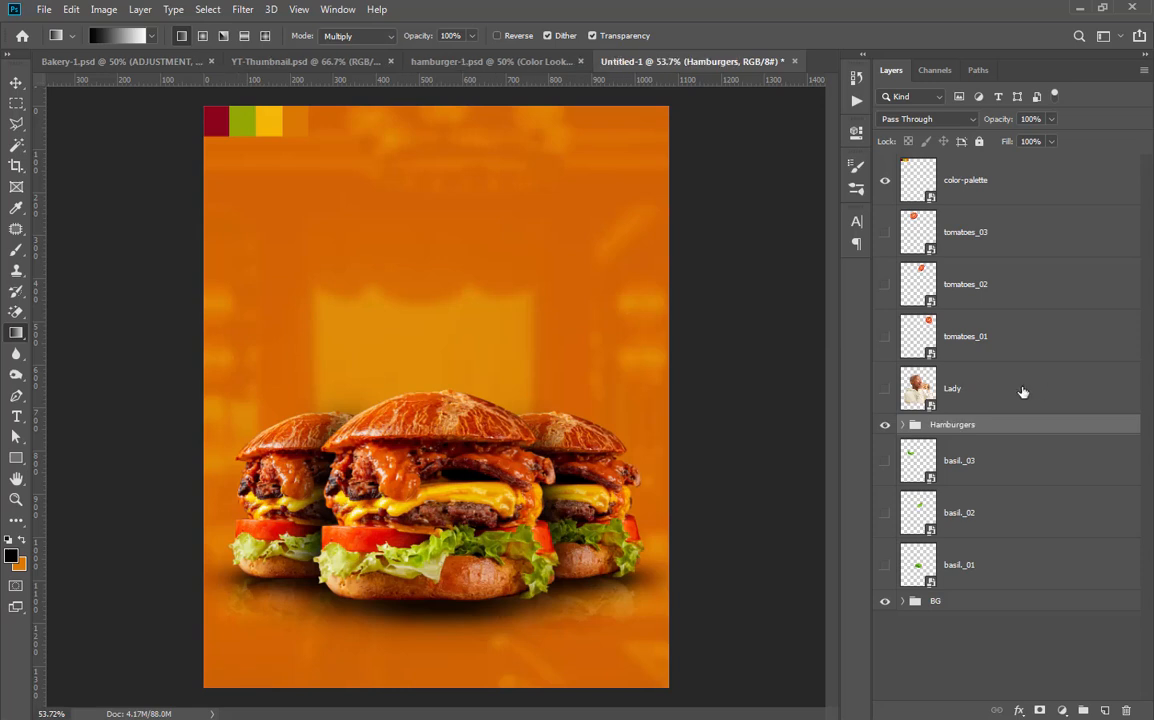
pyautogui.scroll(-3, 675, 325)
pyautogui.scroll(3, 585, 340)
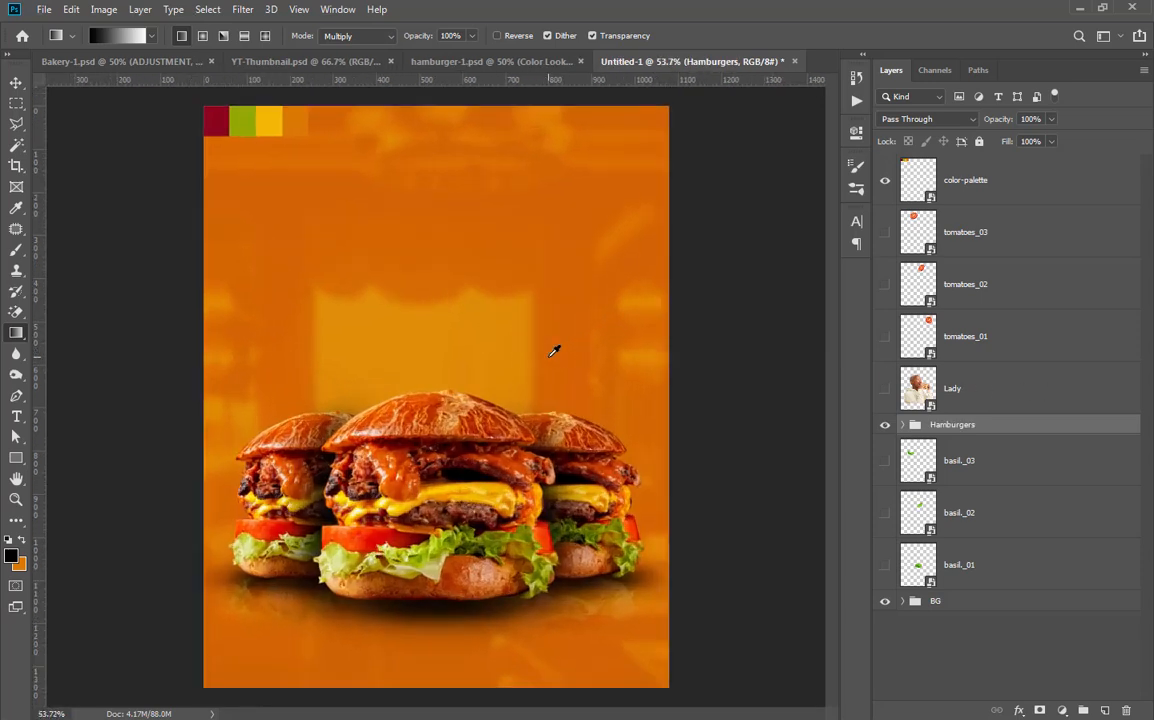
# Show the Lady layer, place it directly below the Hamburgers group and flip the woman horizontally
pyautogui.click(884, 388)
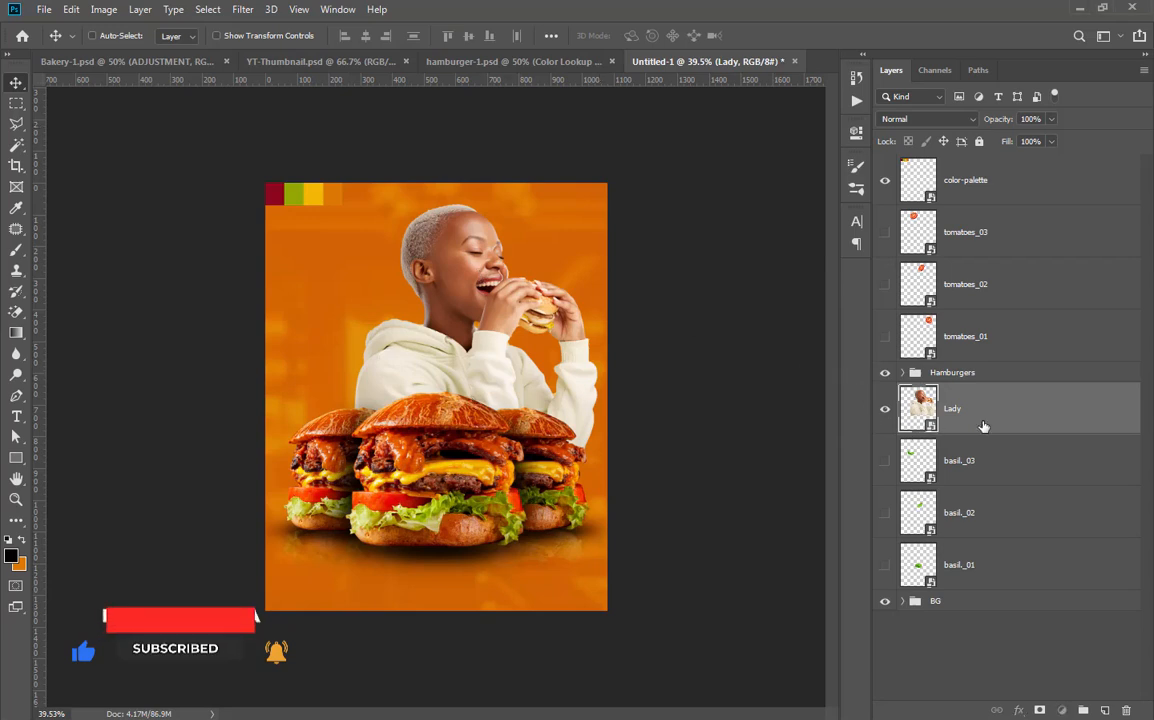
pyautogui.hotkey('ctrl', 't')
pyautogui.rightClick(497, 323)
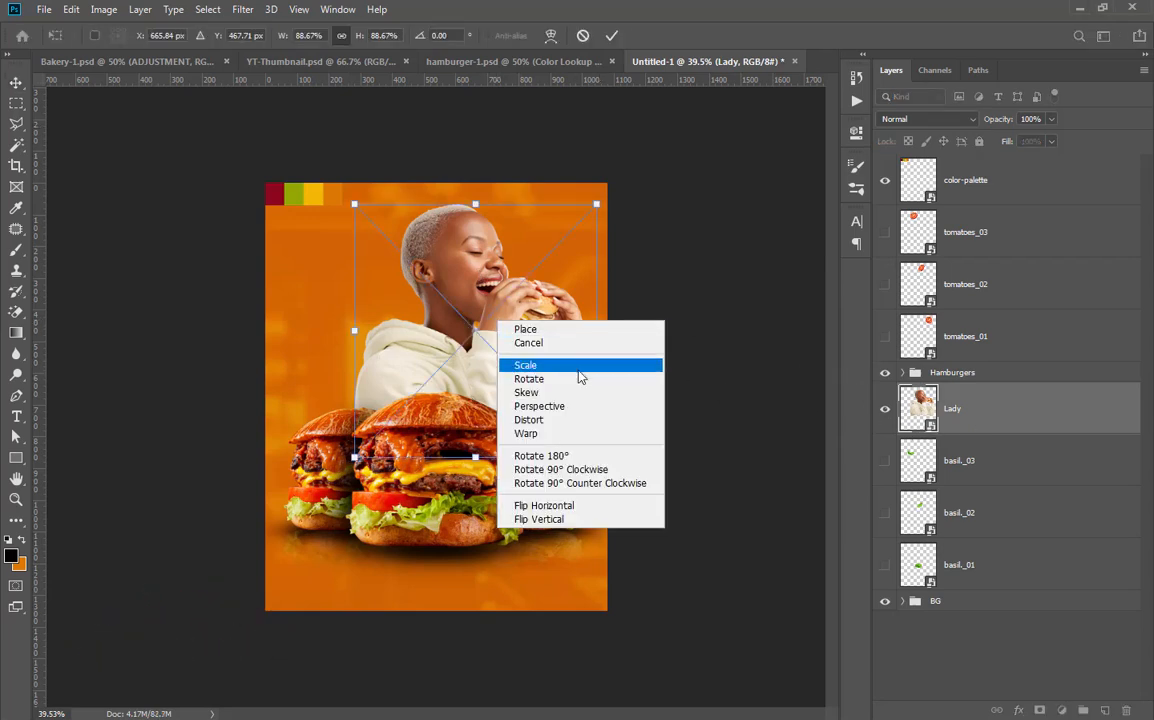
pyautogui.click(587, 507)
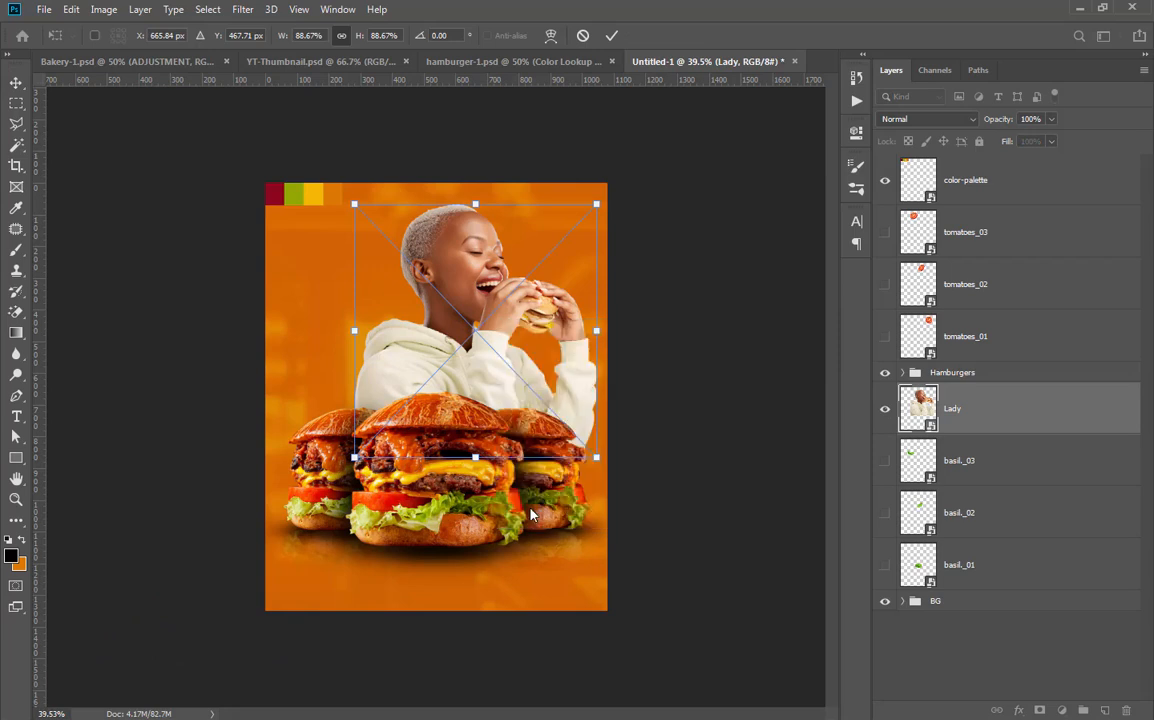
pyautogui.click(611, 35)
pyautogui.scroll(5, 506, 329)
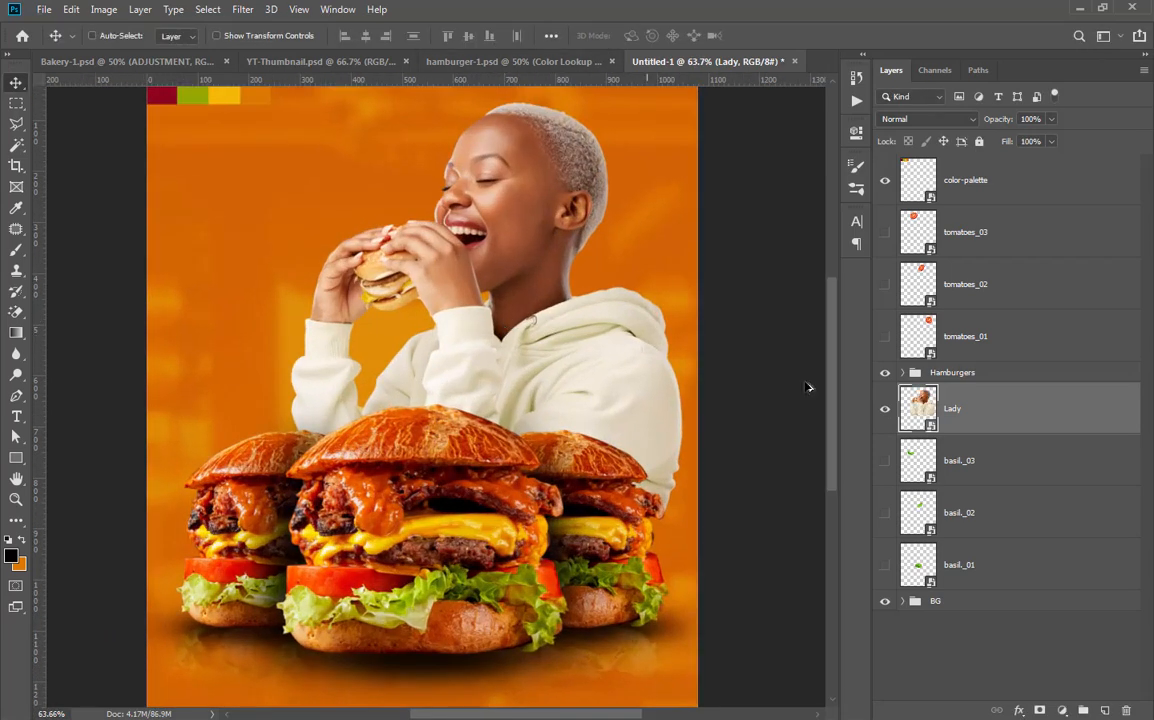
pyautogui.scroll(-3, 418, 342)
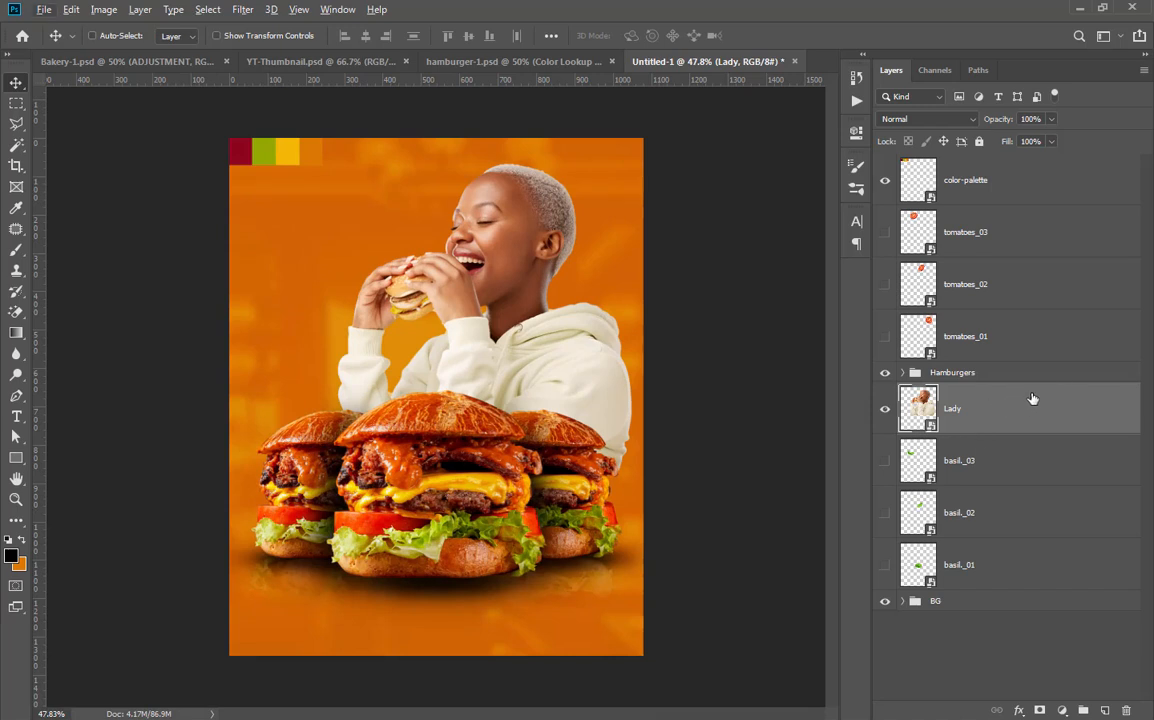
# Duplicate the Lady layer and open the Camera Raw Filter on the copy
pyautogui.moveTo(1077, 399); pyautogui.dragTo(1081, 388)
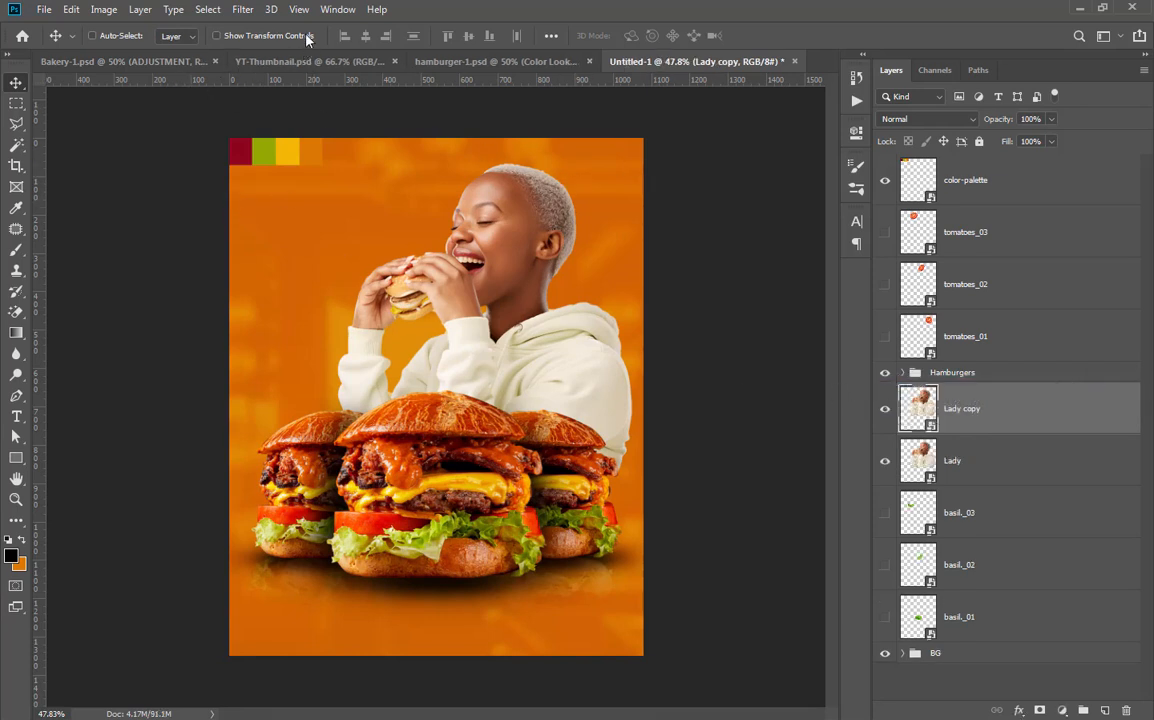
pyautogui.click(242, 9)
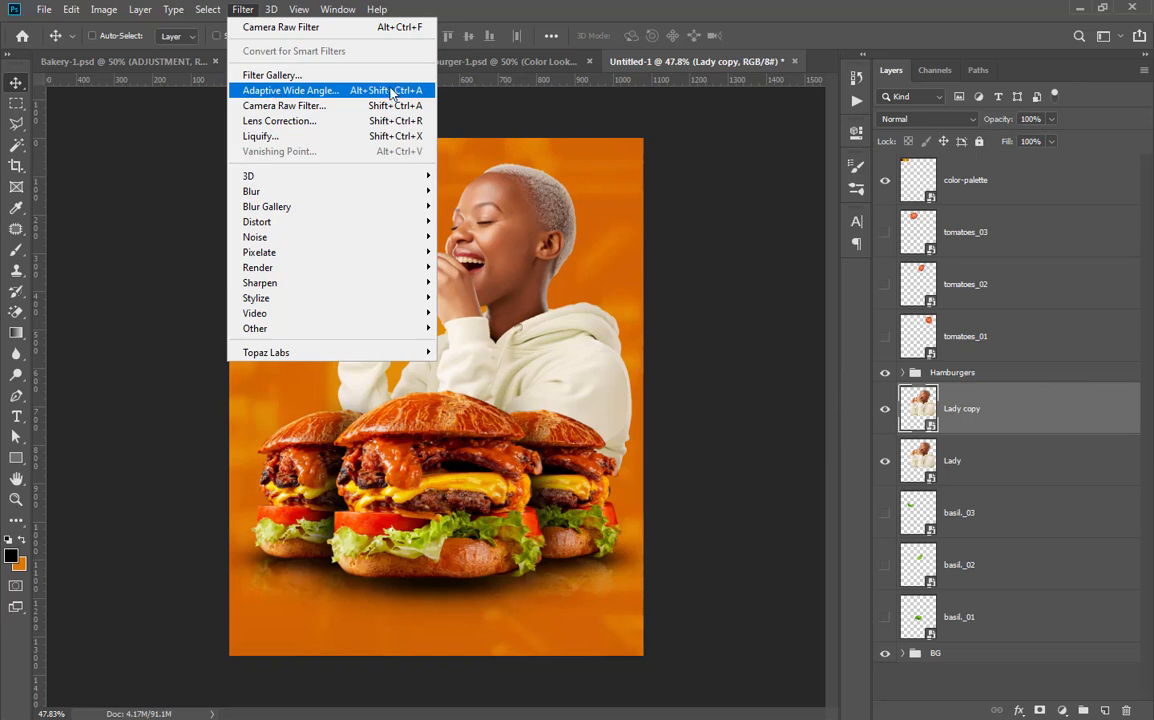
pyautogui.moveTo(228, 9)
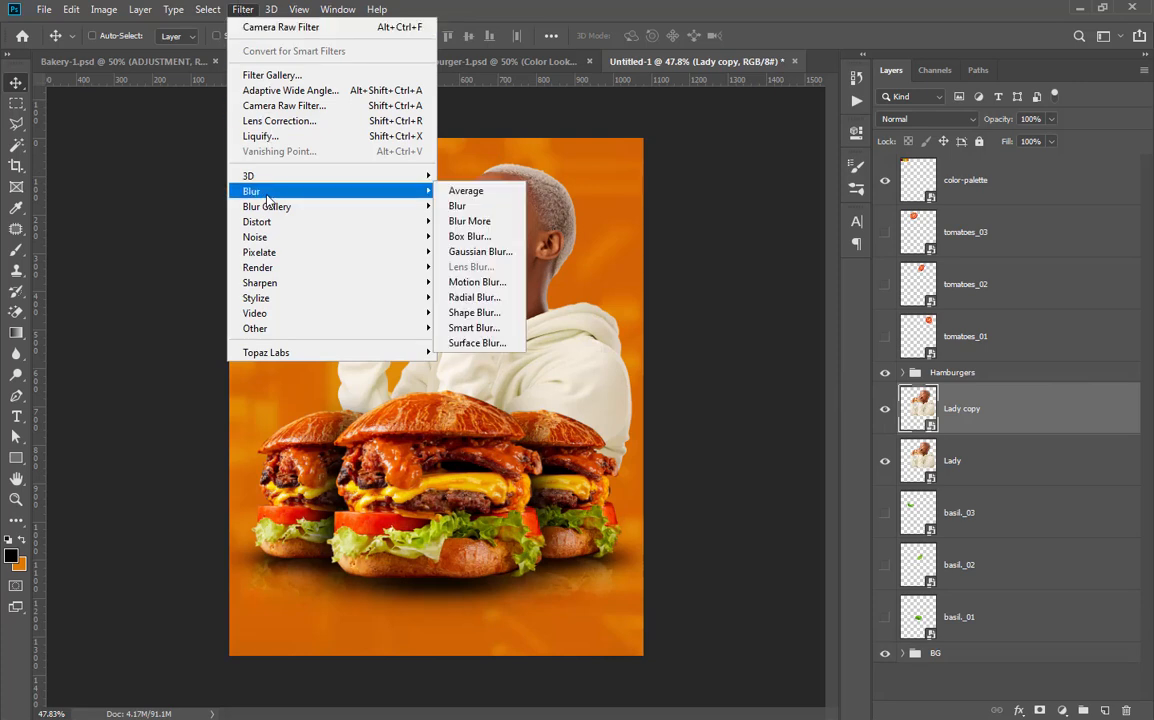
pyautogui.moveTo(278, 195)
pyautogui.click(321, 106)
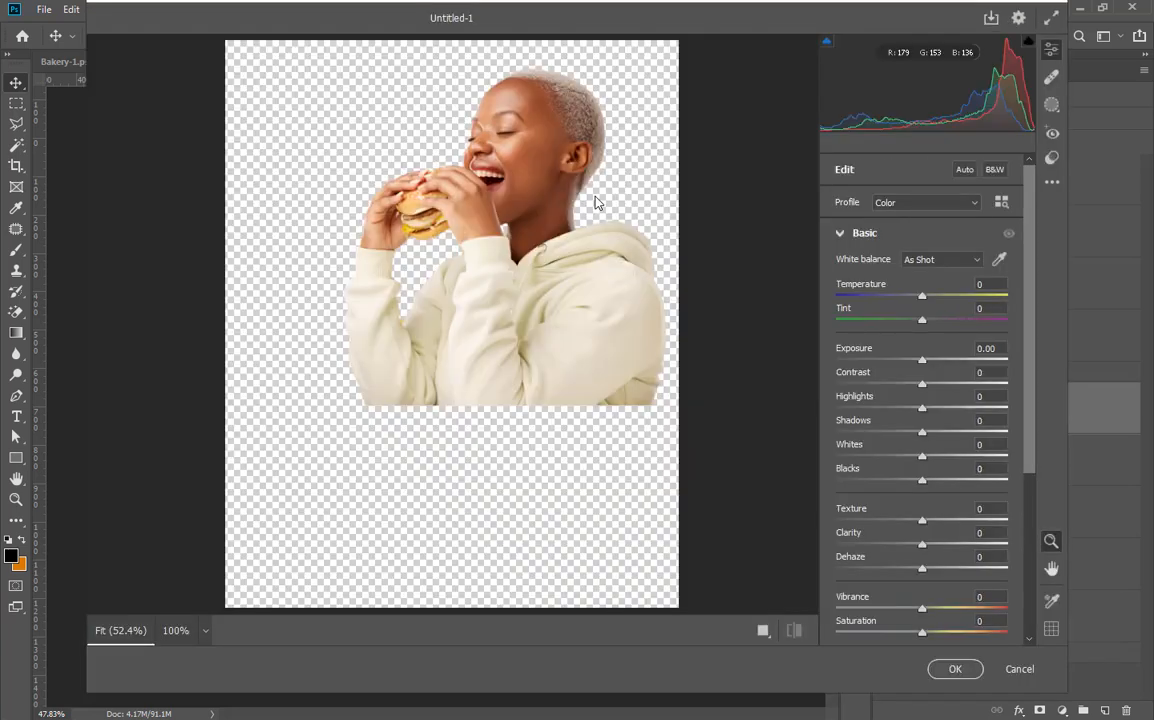
# Set the Lady copy's temperature to +14, exposure to +0.15, contrast to +17 and highlights to +1 in the Camera Raw Filter
pyautogui.click(937, 296)
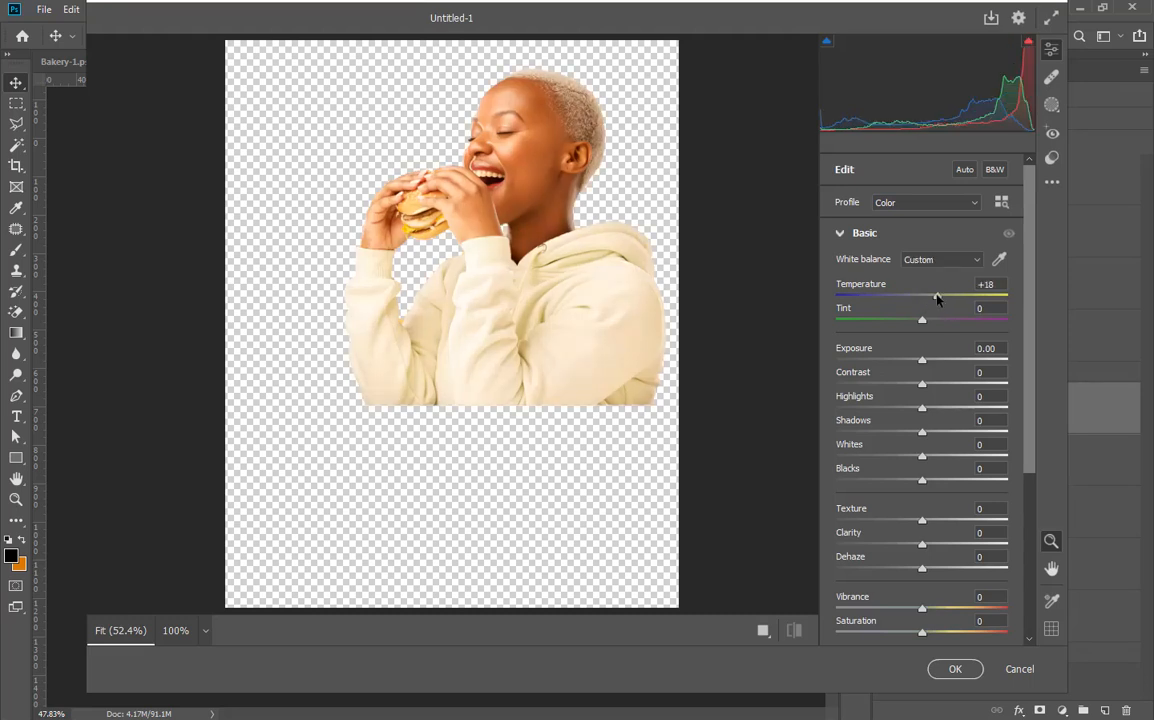
pyautogui.moveTo(937, 296); pyautogui.dragTo(933, 297)
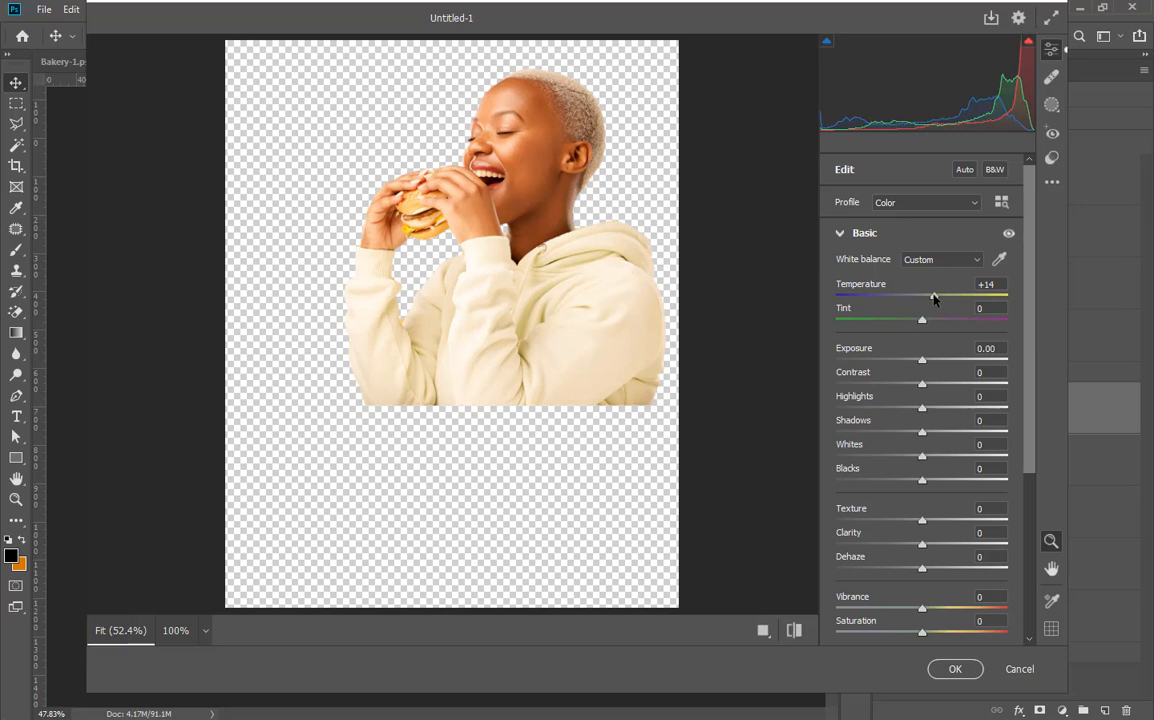
pyautogui.click(937, 362)
pyautogui.moveTo(937, 363); pyautogui.dragTo(950, 397)
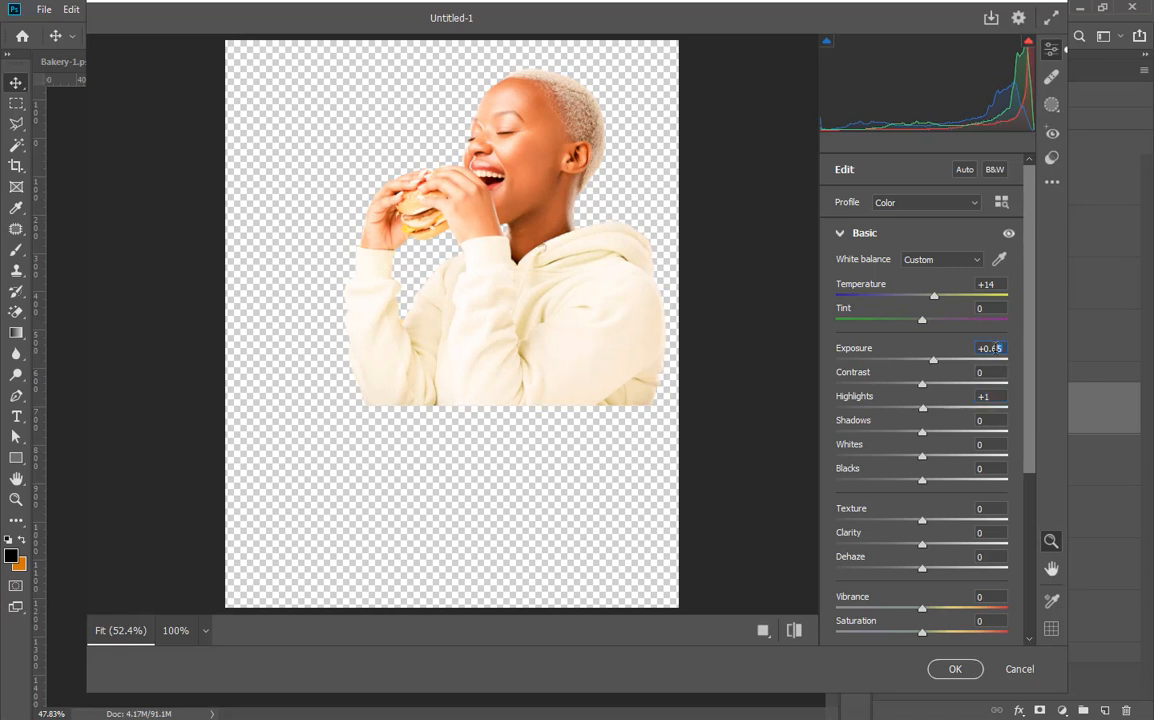
pyautogui.write('15')
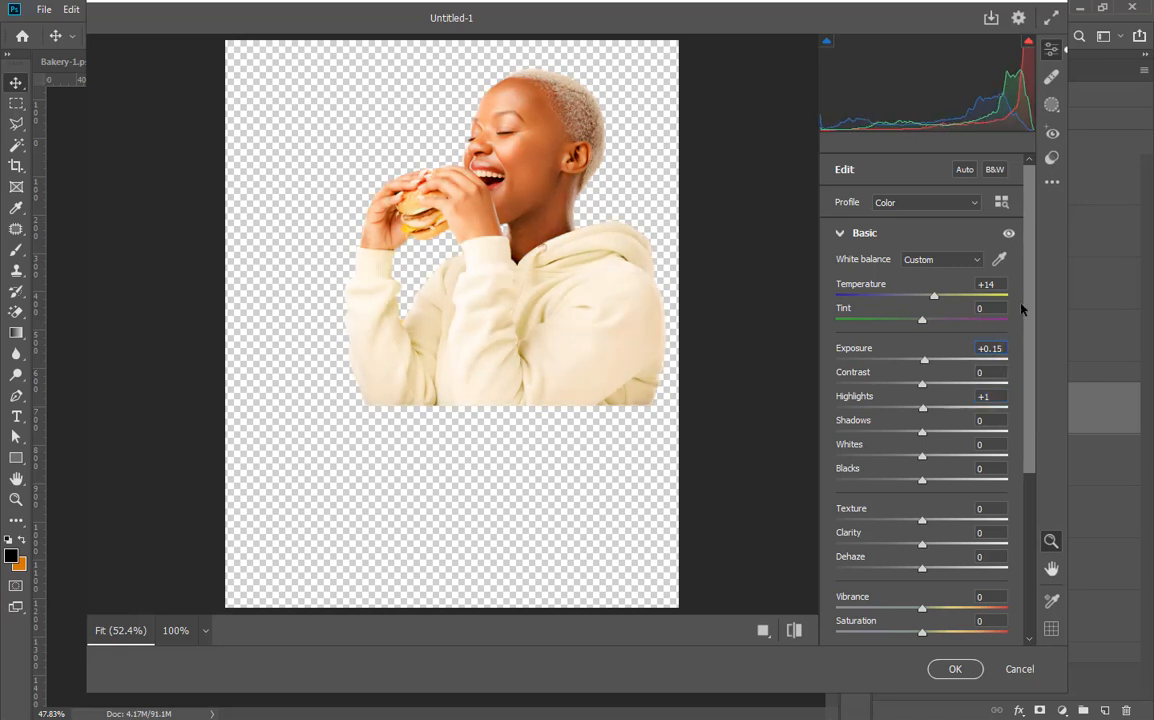
pyautogui.moveTo(922, 383); pyautogui.dragTo(936, 384)
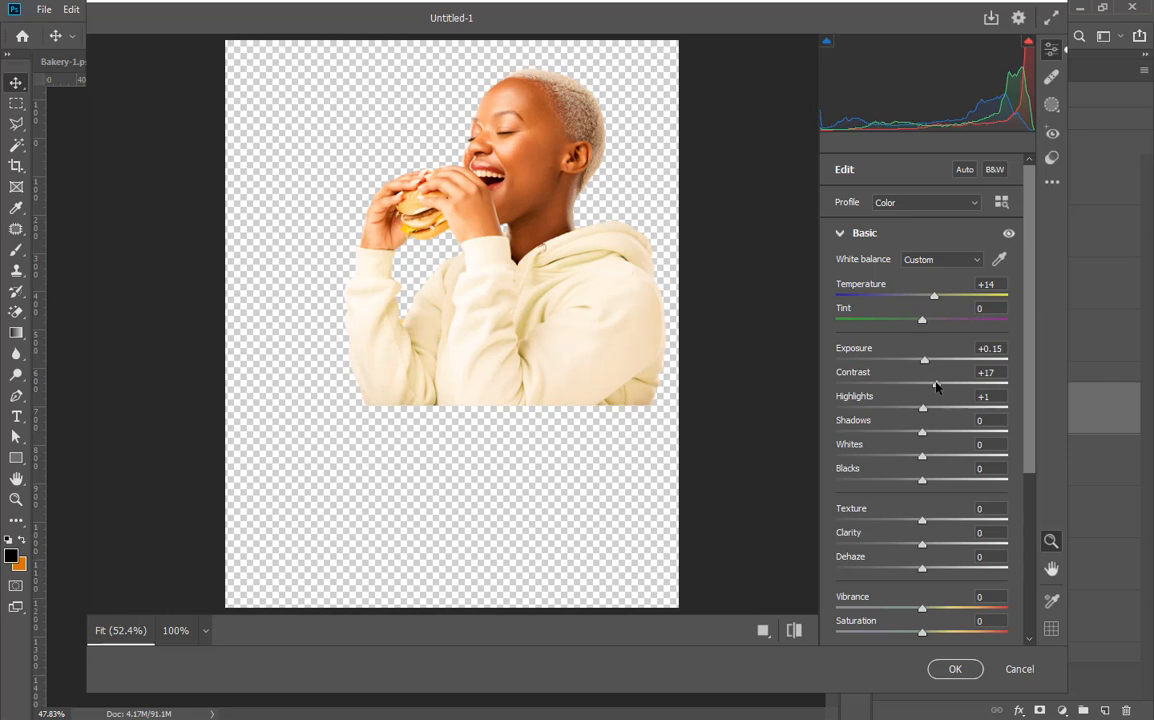
# Set the Lady copy's texture to +22, clarity to +21 and vibrance to +24
pyautogui.click(941, 519)
pyautogui.click(949, 545)
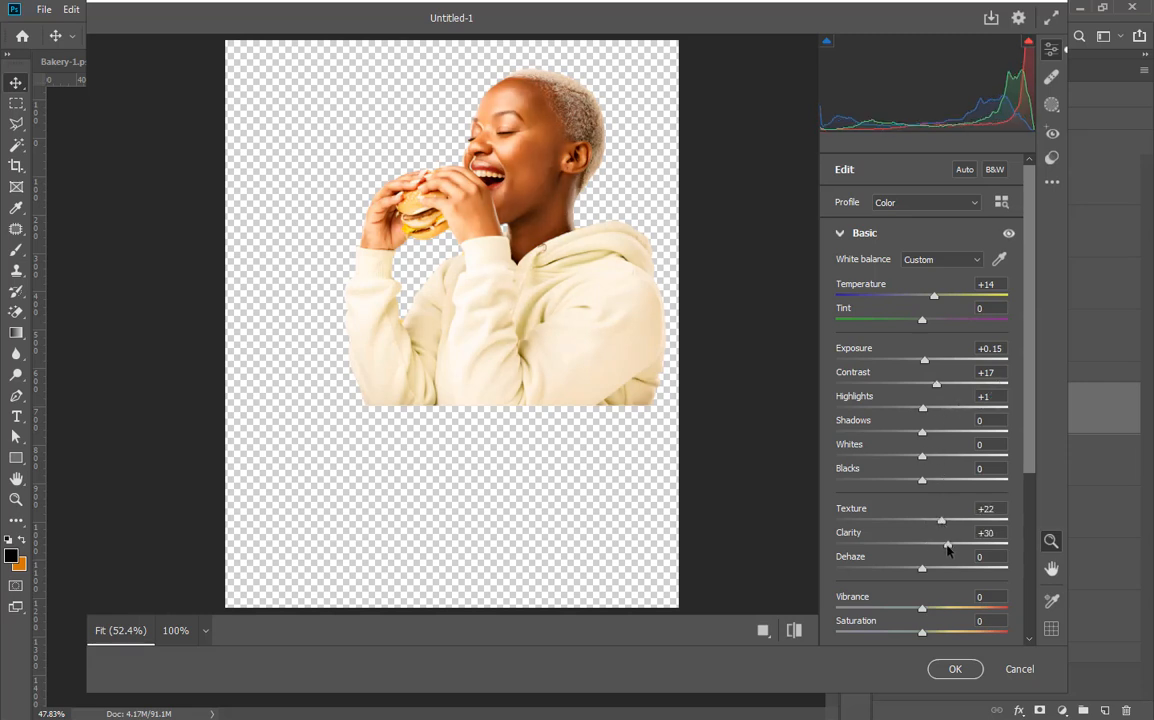
pyautogui.moveTo(940, 549); pyautogui.dragTo(939, 550)
pyautogui.click(944, 608)
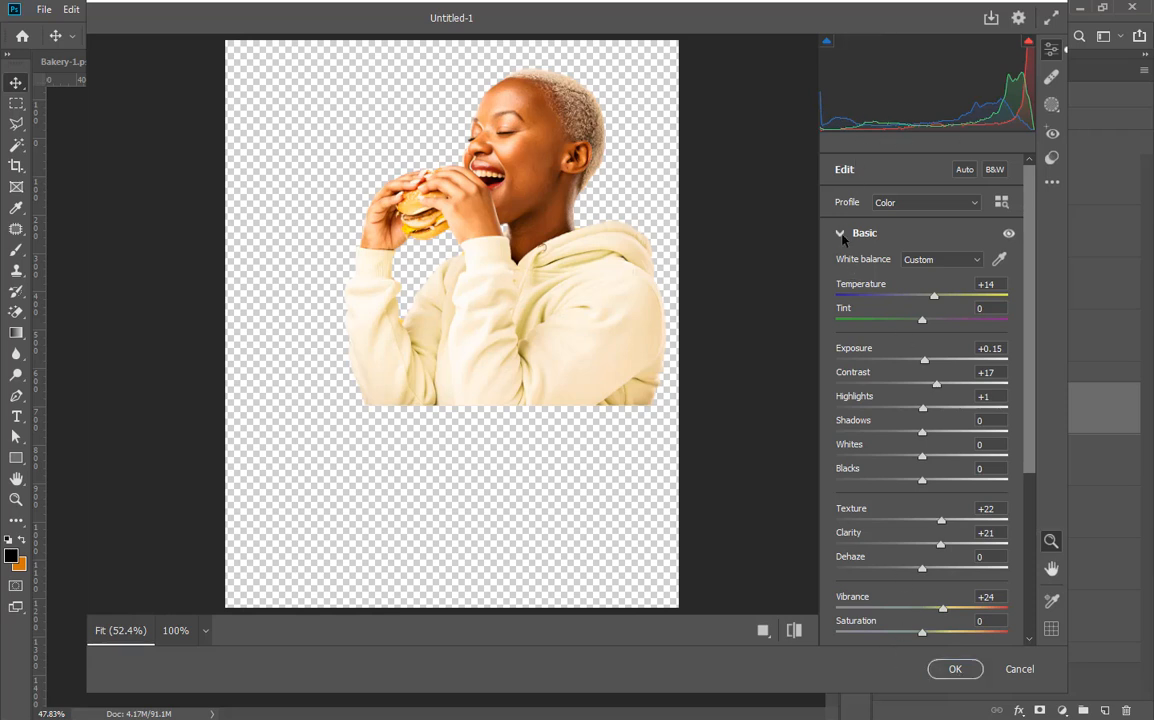
# Set sharpening to 29 and noise reduction to 15, and apply the Camera Raw Filter to Lady copy
pyautogui.click(841, 234)
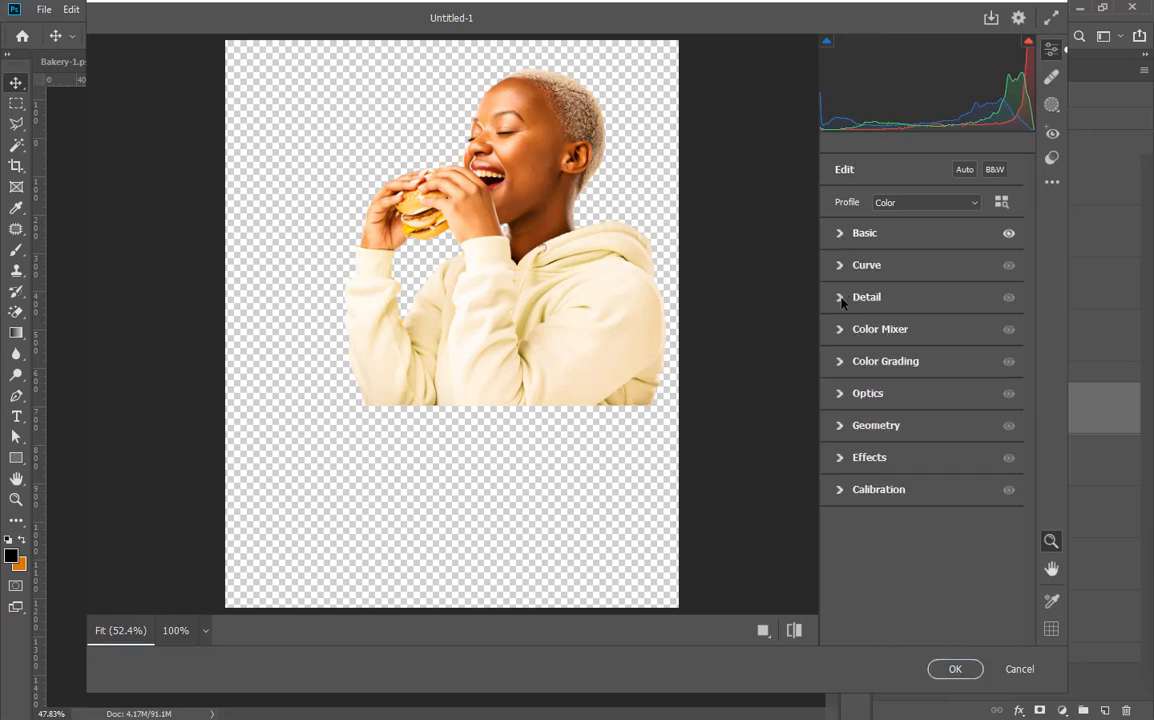
pyautogui.click(841, 298)
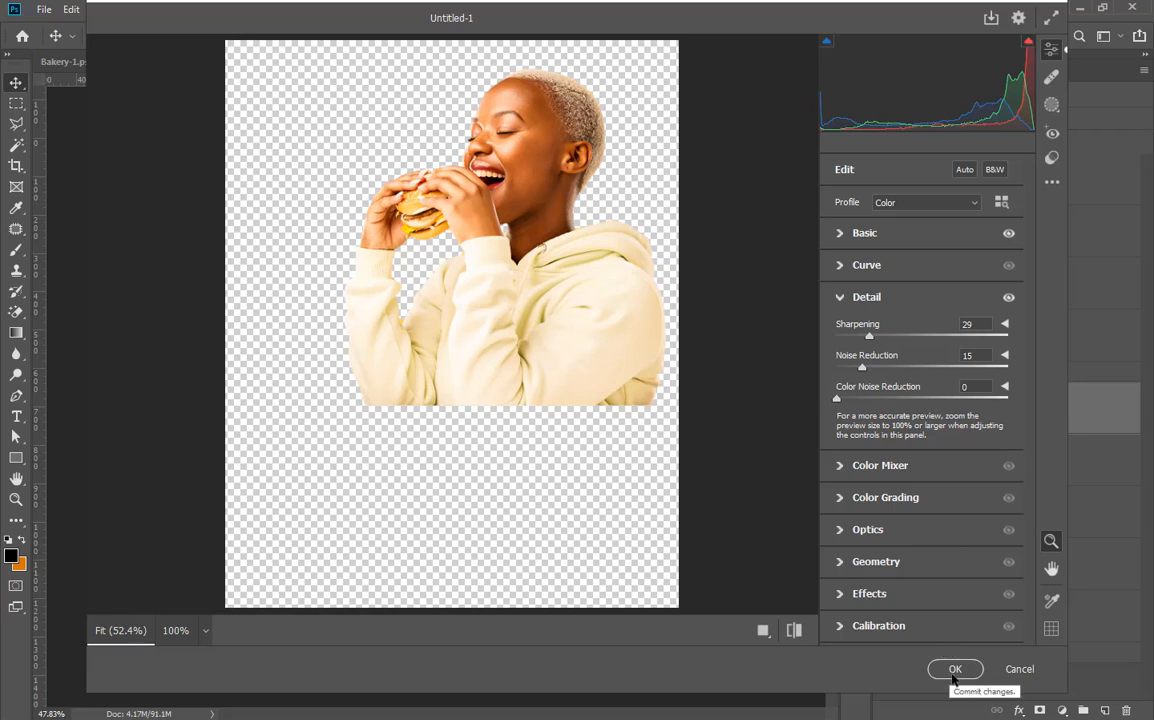
pyautogui.click(952, 677)
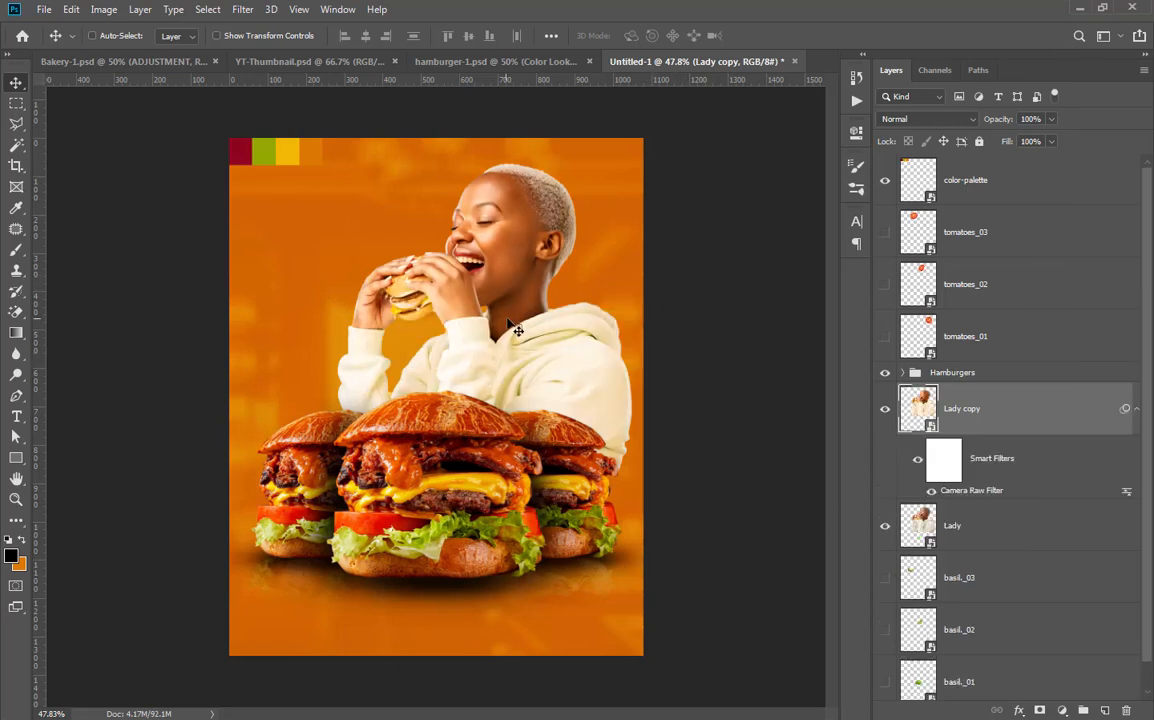
pyautogui.scroll(5, 478, 222)
pyautogui.scroll(4, 543, 155)
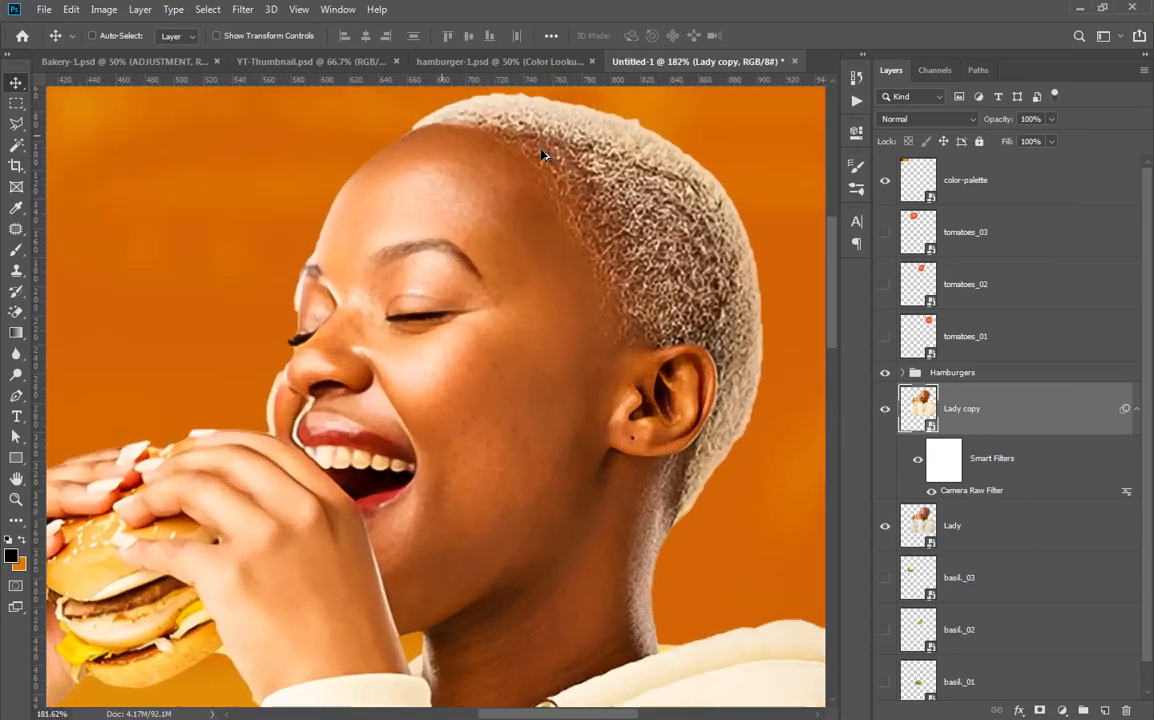
# Collapse Lady copy's smart filter list and compare the woman before and after the color correction
pyautogui.scroll(-6, 630, 195)
pyautogui.scroll(-1, 630, 195)
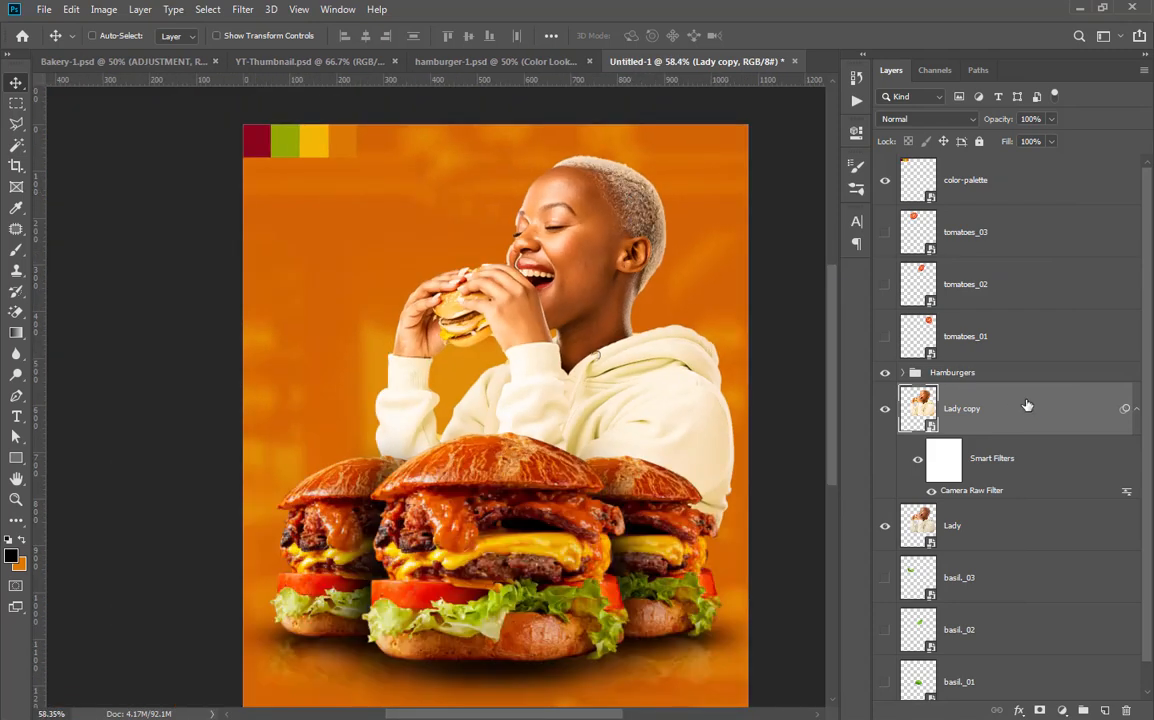
pyautogui.click(1136, 409)
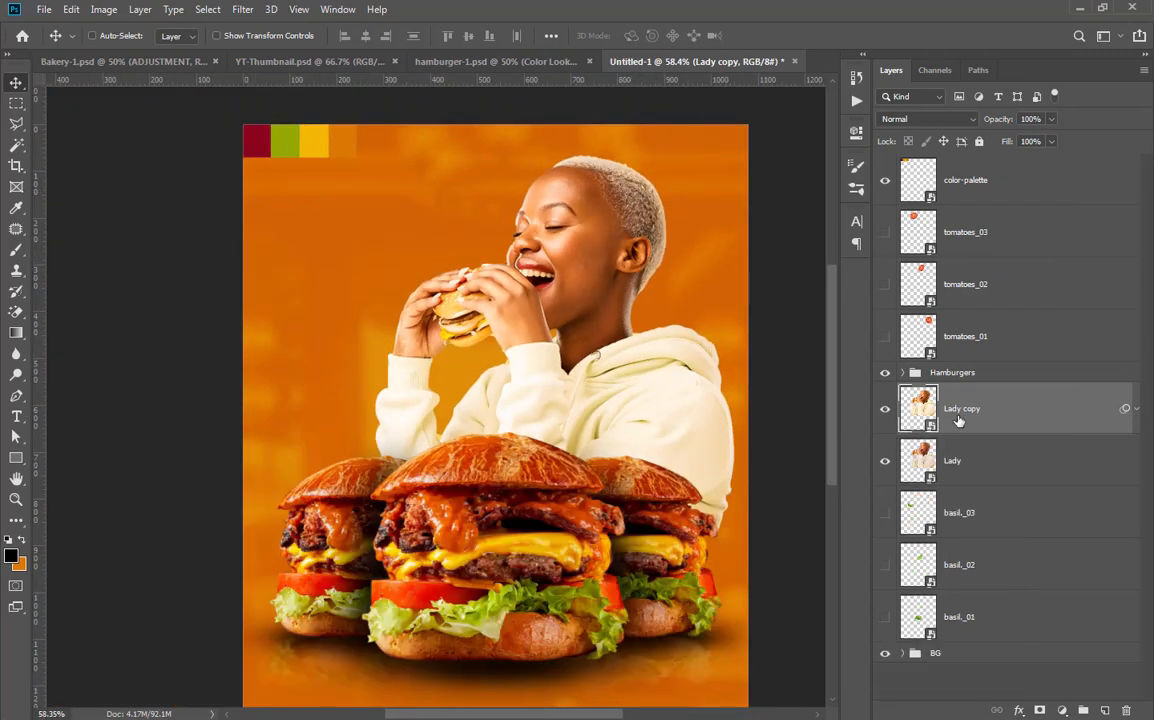
pyautogui.click(885, 409)
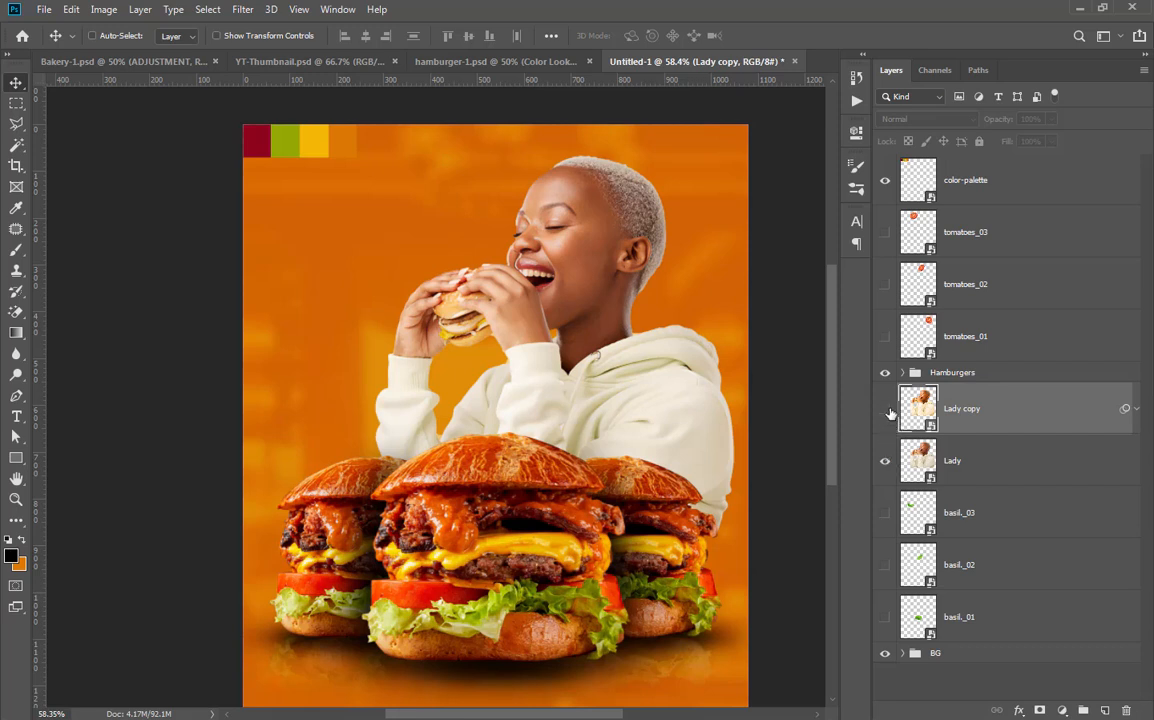
pyautogui.click(886, 410)
# Examine the color-corrected woman up close and against the whole poster
pyautogui.scroll(-2, 522, 232)
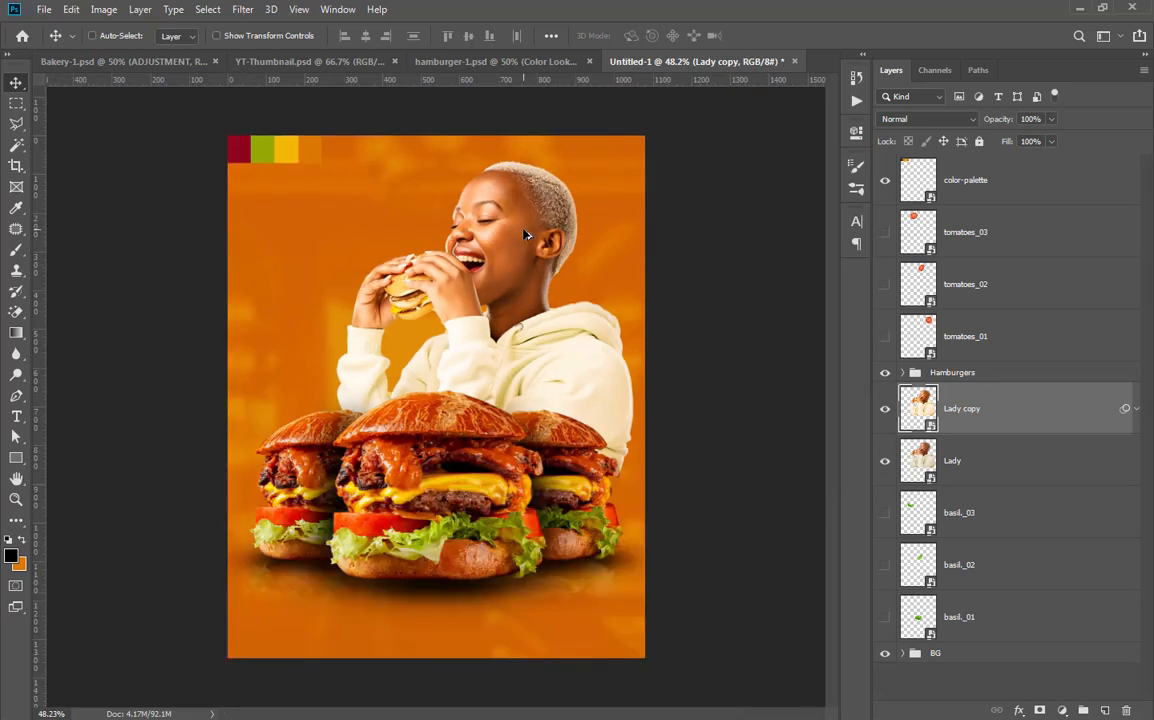
pyautogui.scroll(5, 508, 195)
pyautogui.scroll(-3, 591, 189)
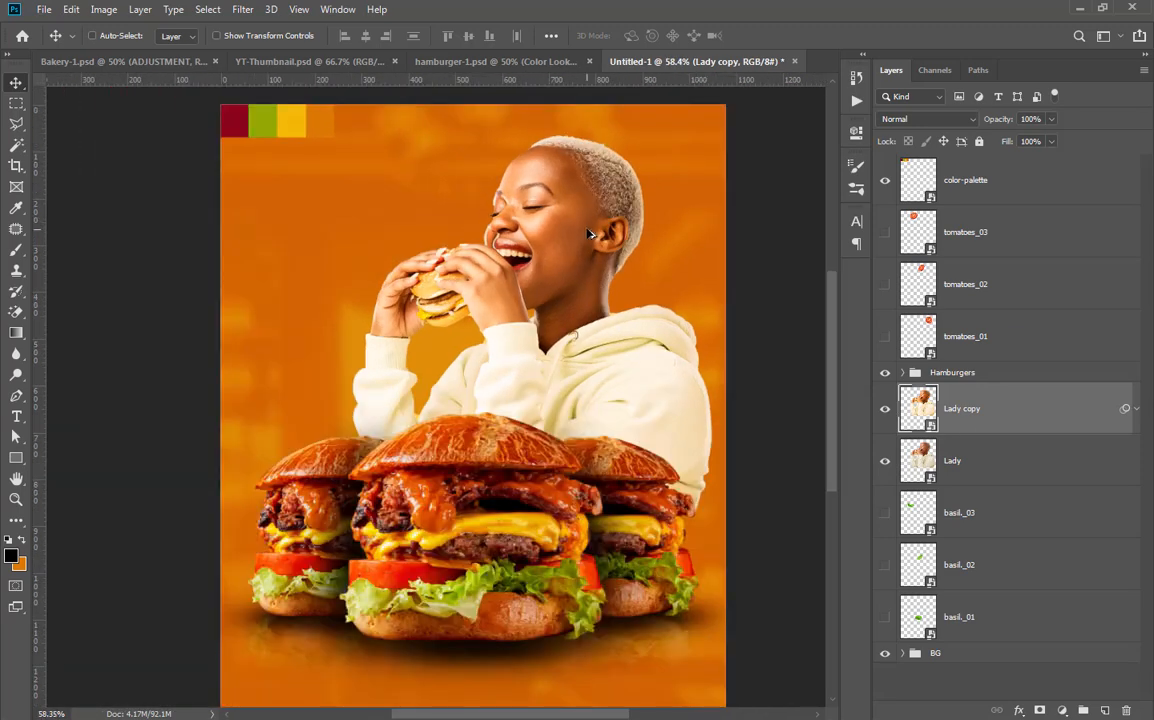
pyautogui.scroll(3, 586, 153)
pyautogui.scroll(1, 585, 153)
pyautogui.scroll(-3, 570, 150)
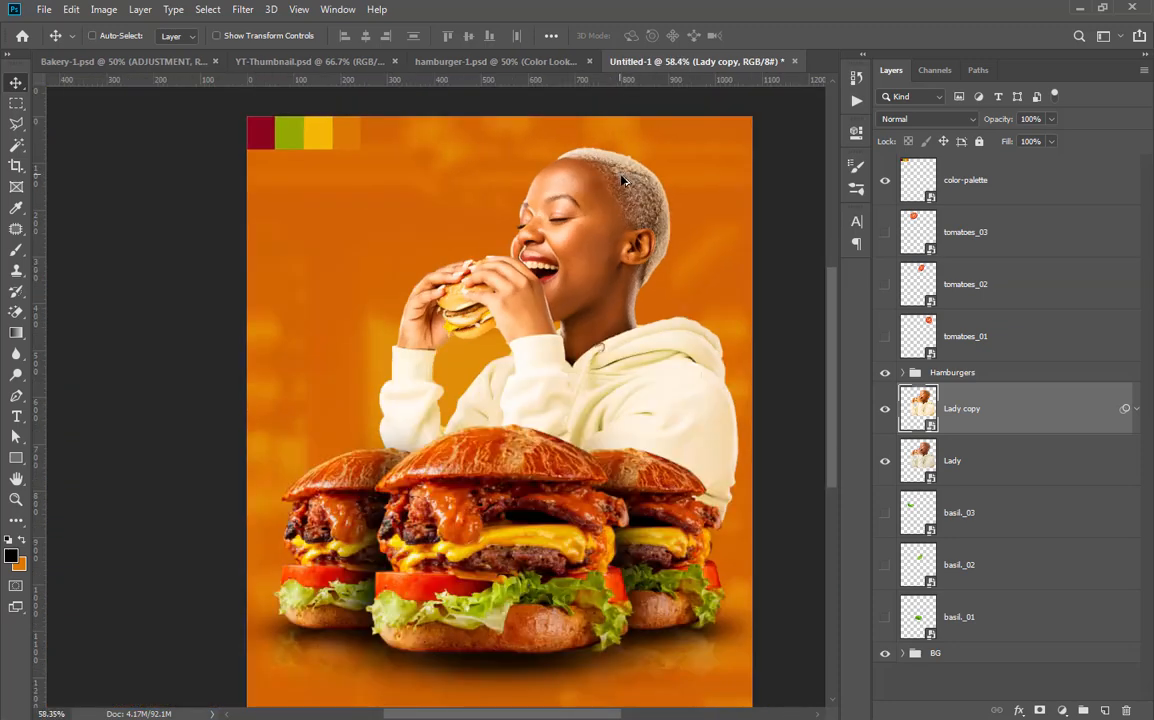
pyautogui.scroll(3, 565, 145)
pyautogui.scroll(-3, 565, 143)
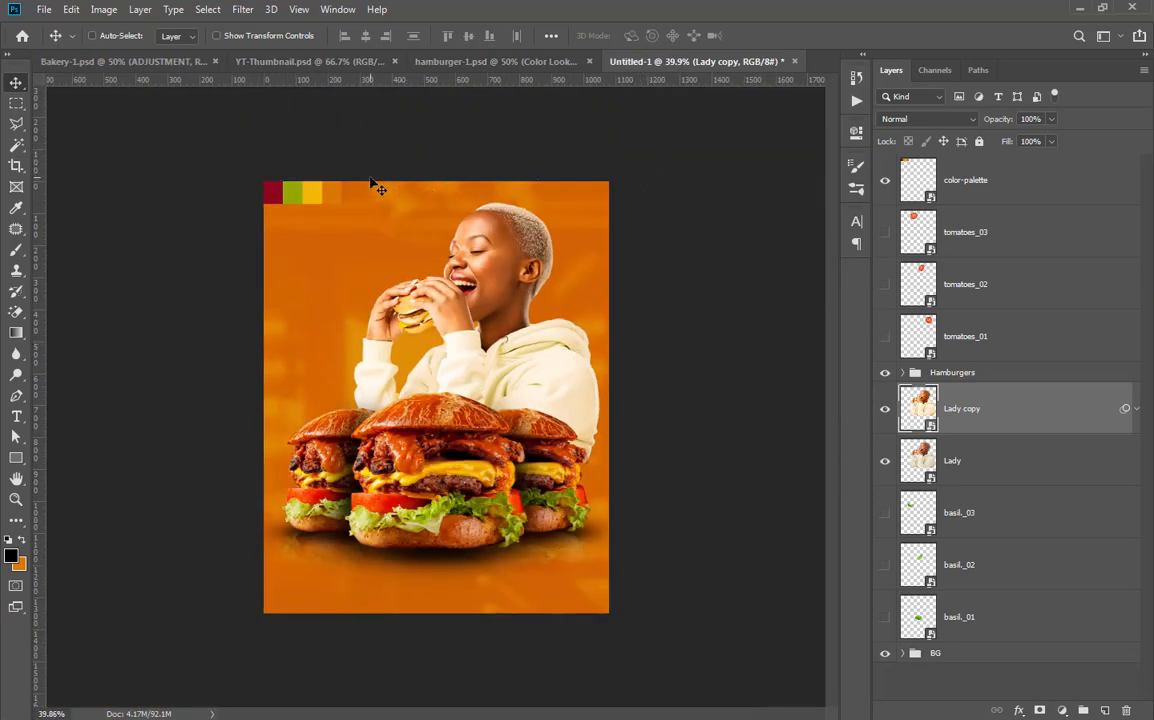
pyautogui.scroll(2, 305, 200)
pyautogui.scroll(-1, 320, 205)
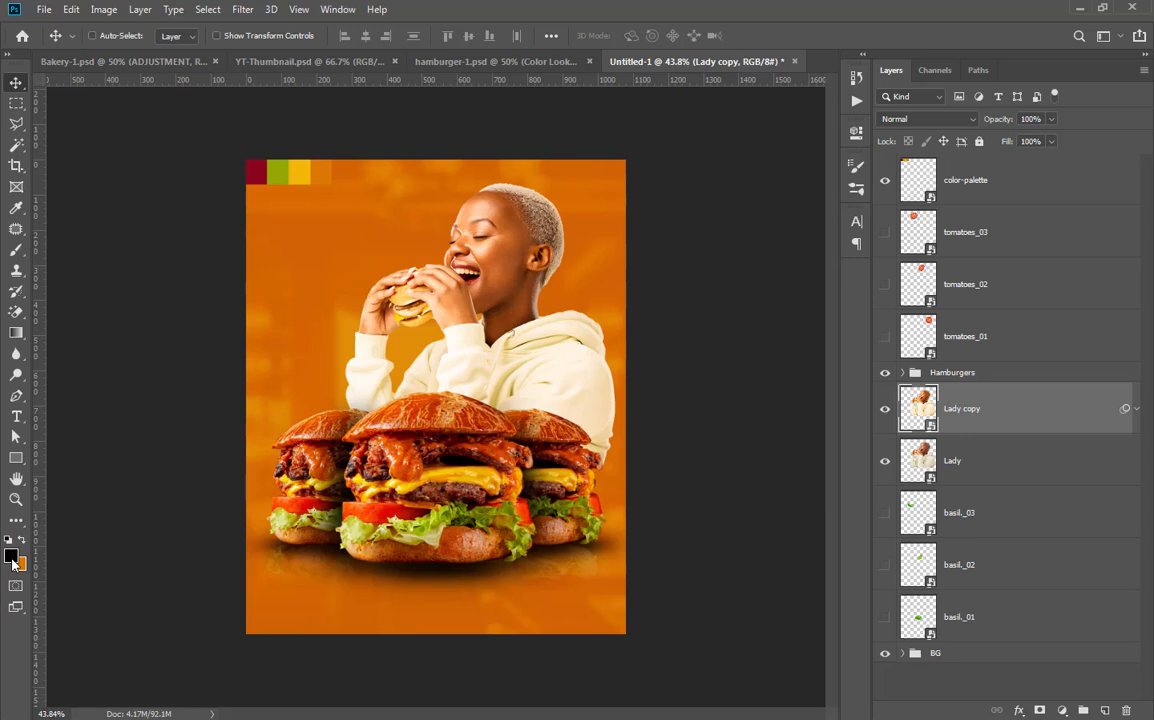
# Sample the palette's yellow f2b705 as the foreground color for brushing and hide the color-palette layer
pyautogui.click(11, 557)
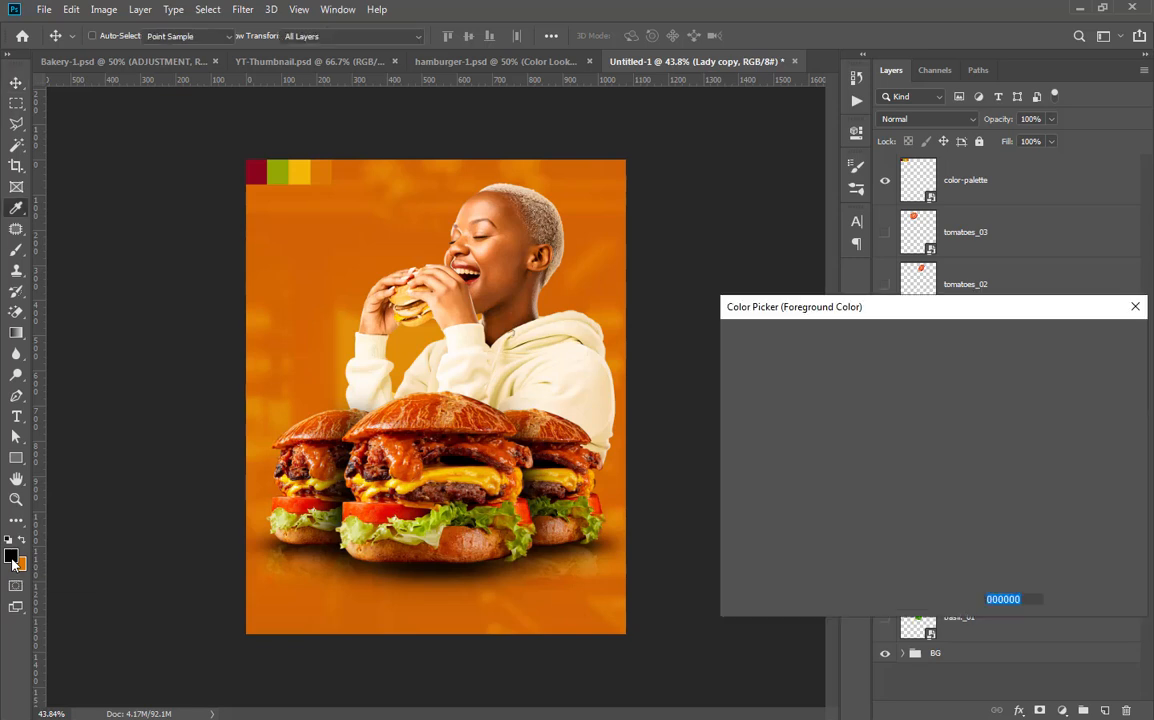
pyautogui.click(300, 170)
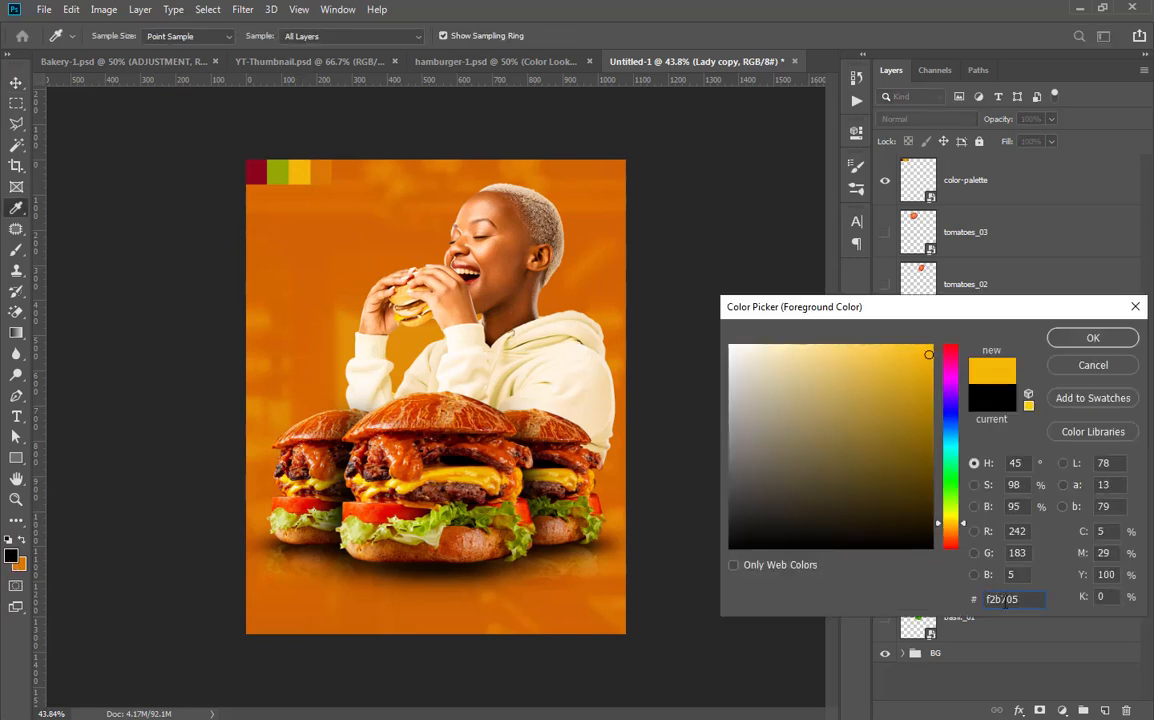
pyautogui.doubleClick(1031, 604)
pyautogui.click(1094, 338)
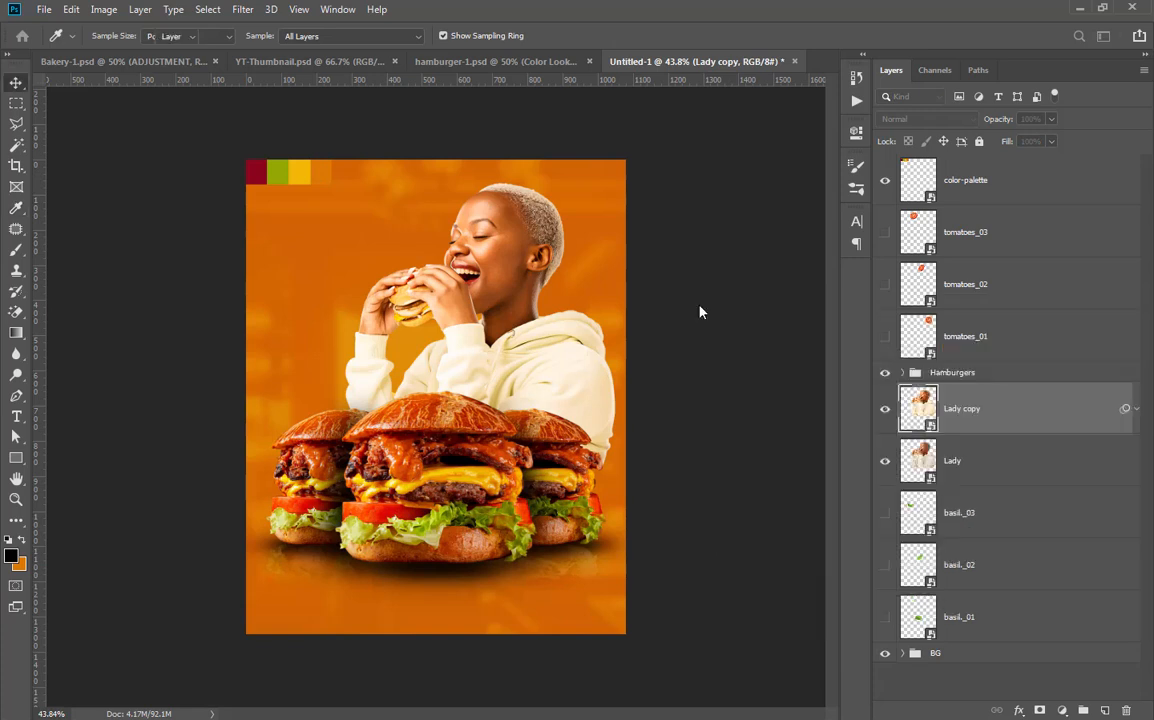
pyautogui.press('v')
pyautogui.click(884, 180)
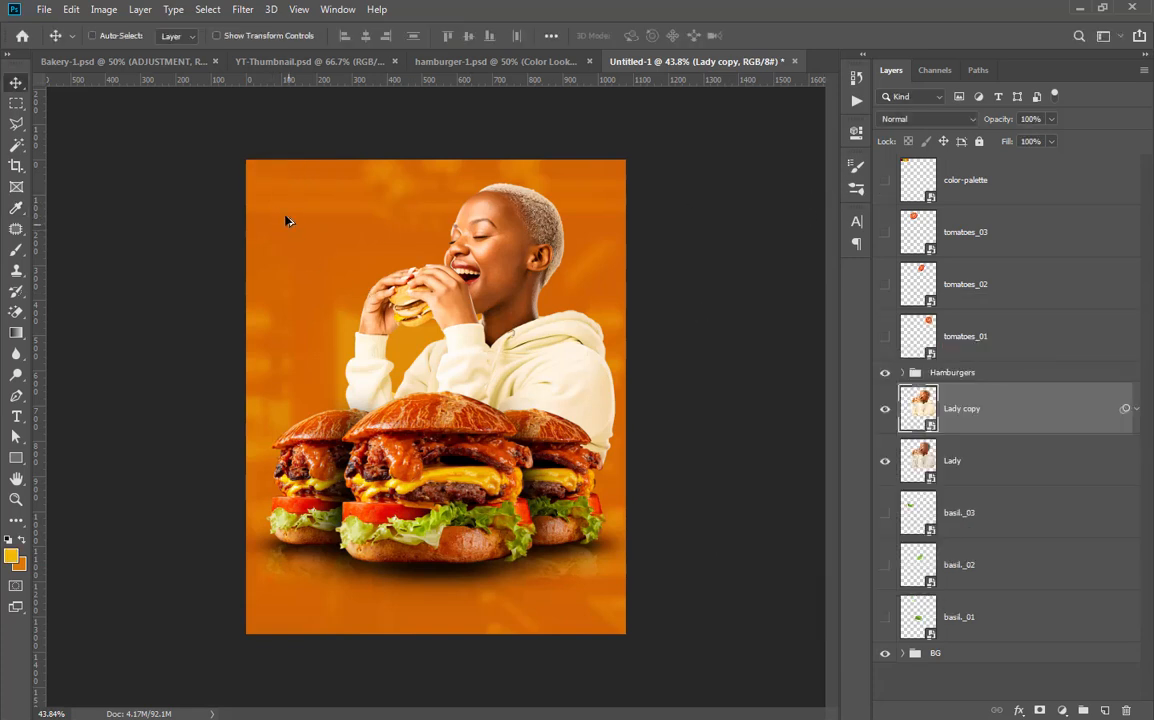
pyautogui.scroll(1, 294, 175)
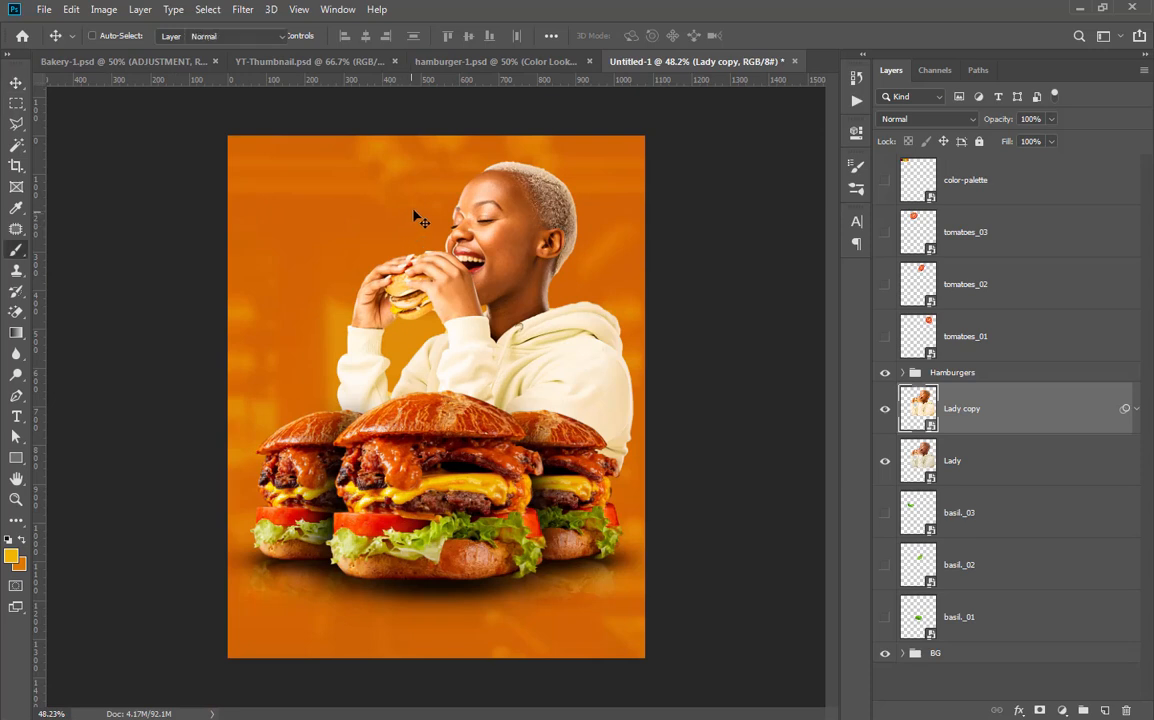
pyautogui.press('b')
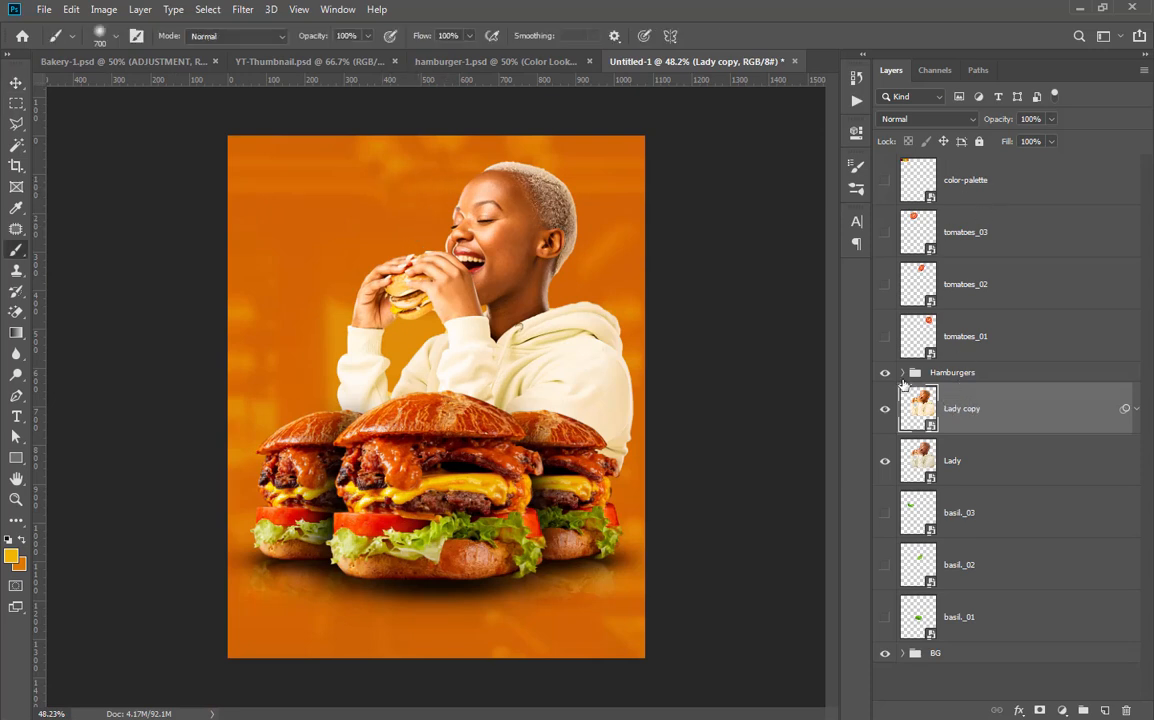
# Group the Lady copy and Lady layers and name the group PHOTO
pyautogui.click(1010, 470)
pyautogui.click(1010, 424)
pyautogui.keyDown('shift'); pyautogui.click(1000, 459); pyautogui.keyUp('shift')
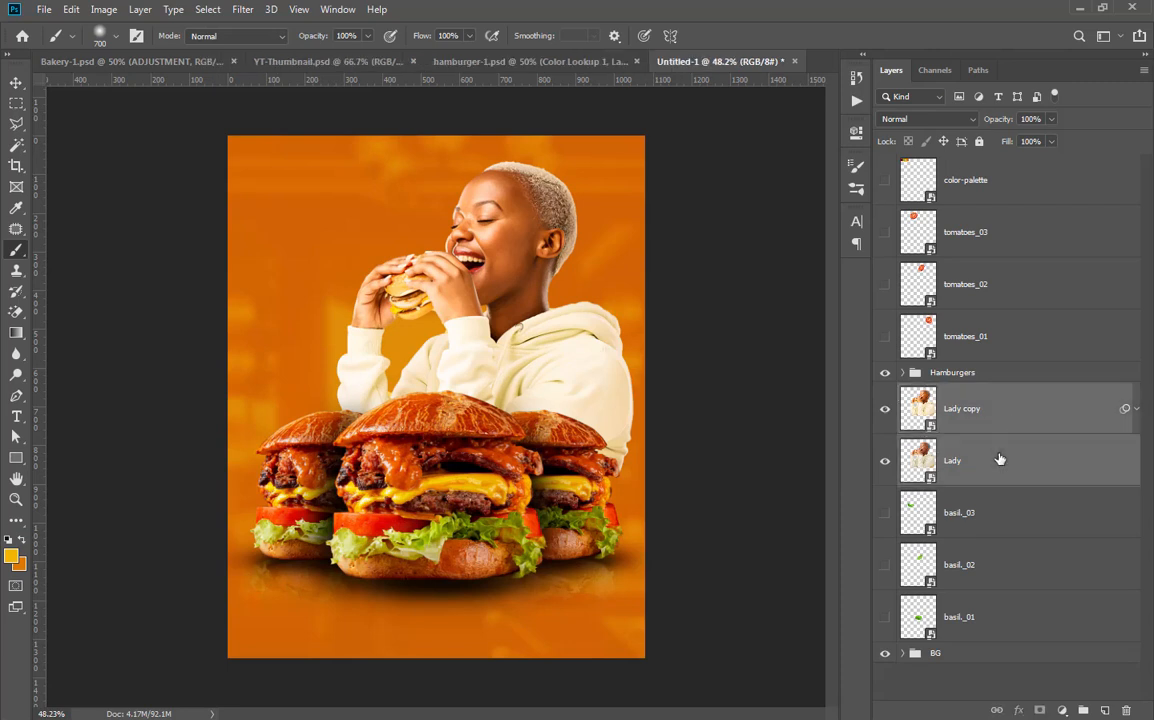
pyautogui.hotkey('ctrl', 'g')
pyautogui.doubleClick(945, 393)
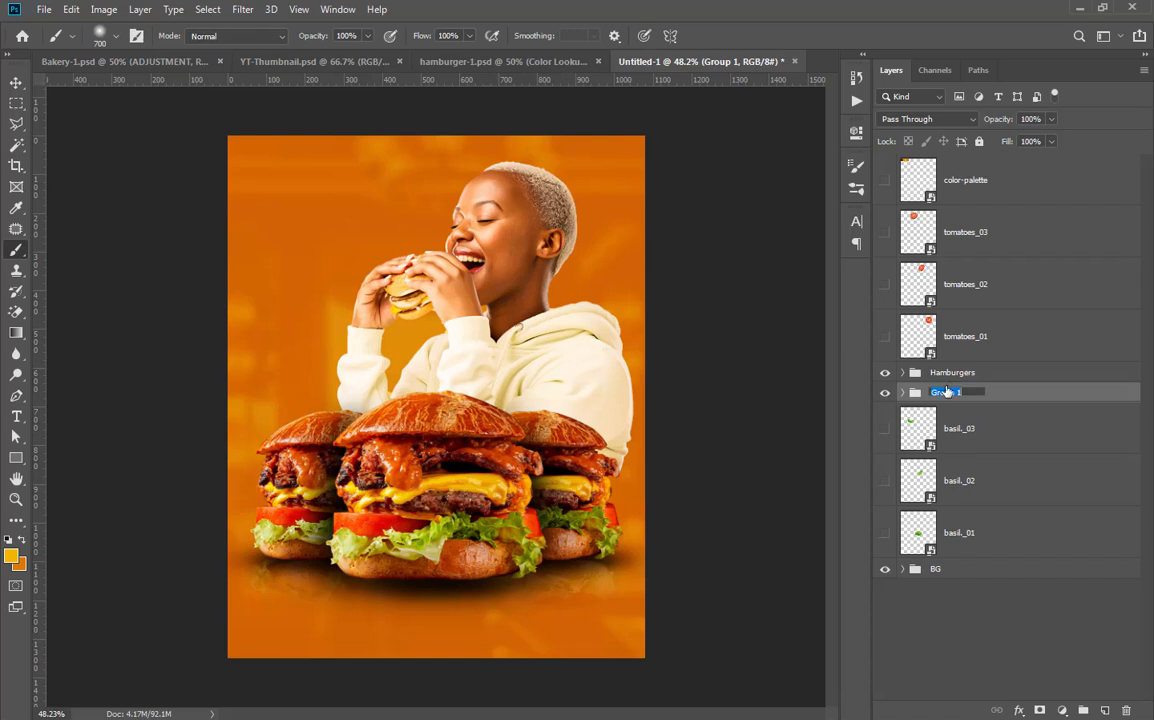
pyautogui.write('Ph')
pyautogui.press('Return')
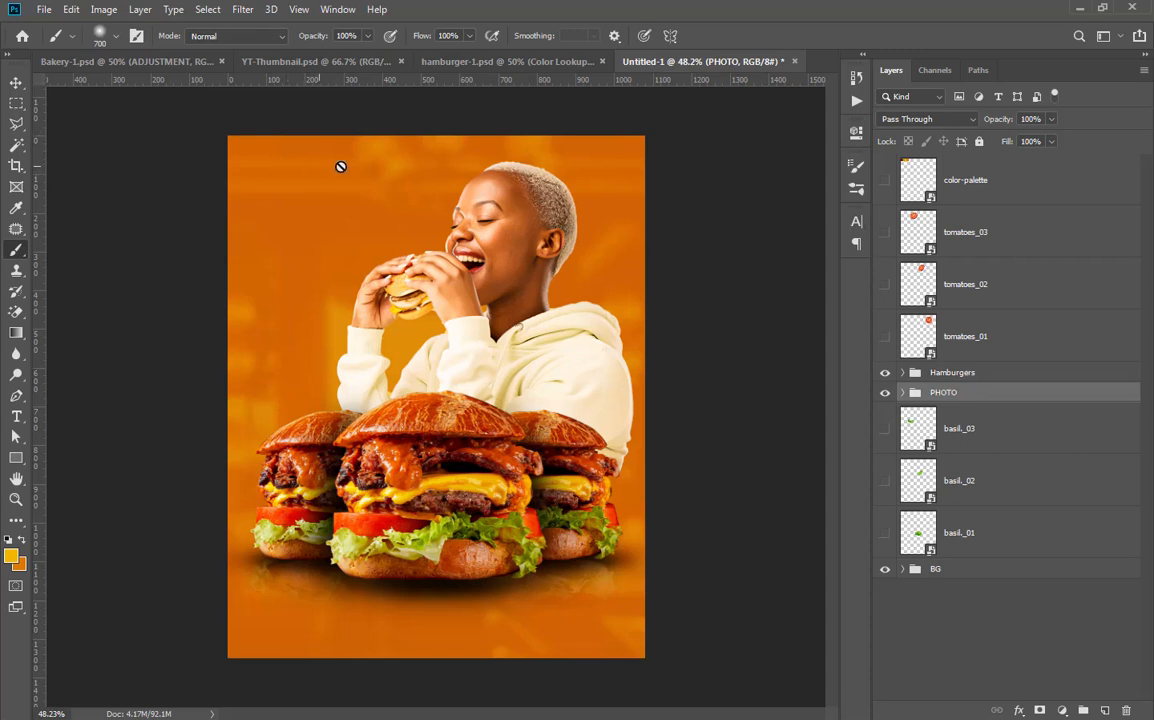
# On a new layer above the Hamburgers group, brush yellow over the poster's upper-left area and set the blend mode to Screen
pyautogui.click(977, 374)
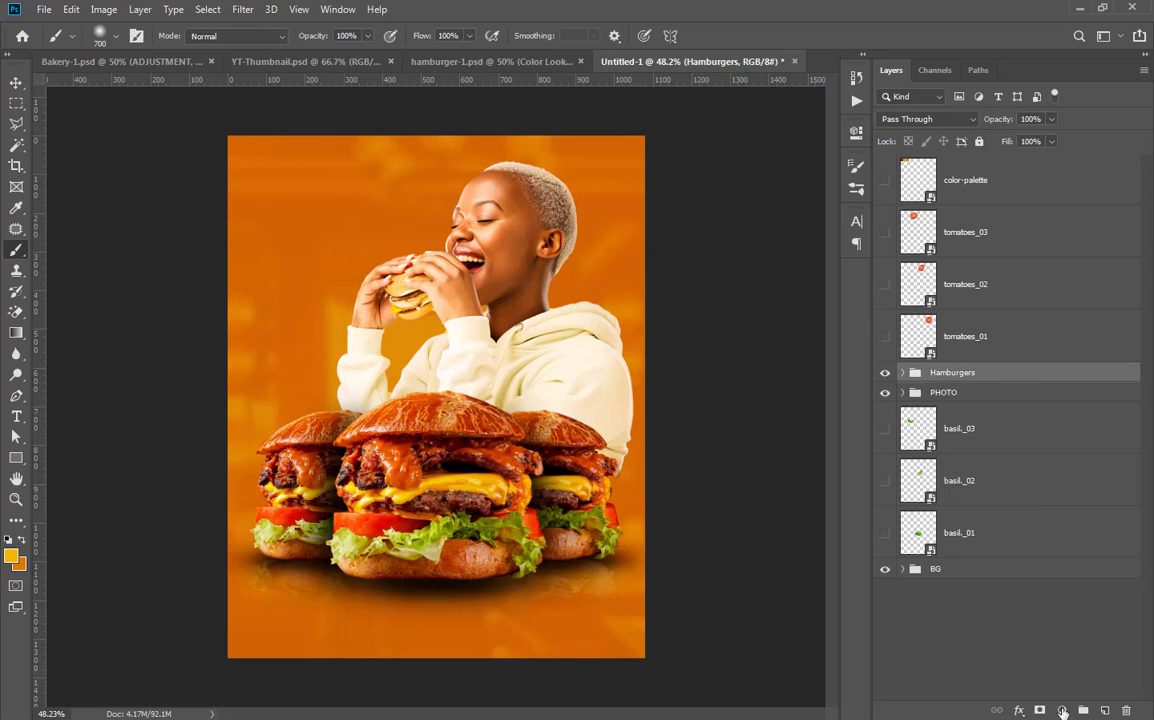
pyautogui.click(1105, 710)
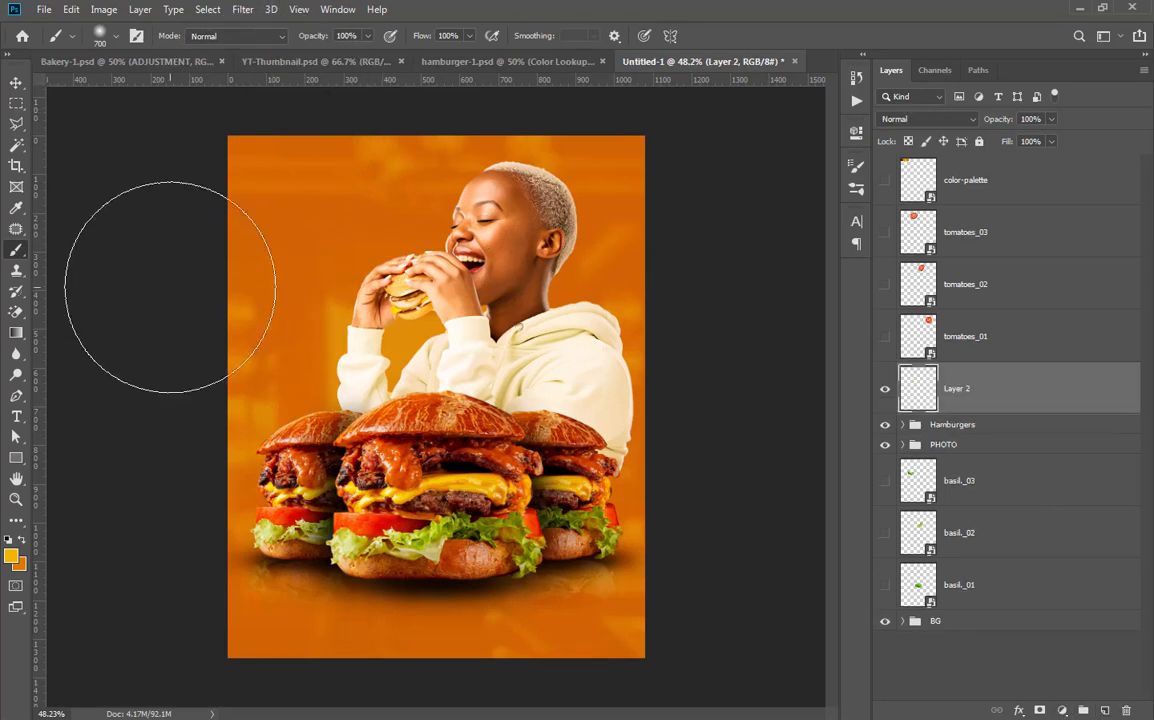
pyautogui.moveTo(220, 347)
pyautogui.mouseDown()
pyautogui.moveTo(309, 172)
pyautogui.moveTo(404, 121)
pyautogui.moveTo(175, 286)
pyautogui.moveTo(237, 244)
pyautogui.moveTo(443, 51)
pyautogui.moveTo(368, 51)
pyautogui.moveTo(227, 244)
pyautogui.mouseUp()
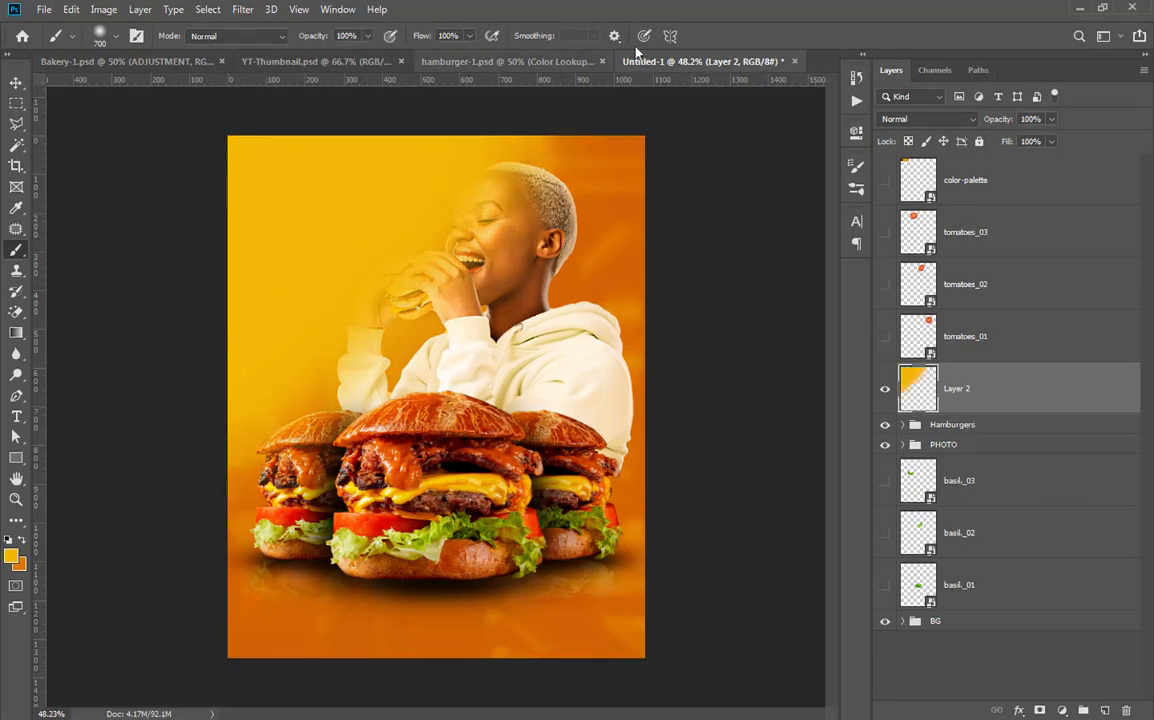
pyautogui.click(926, 119)
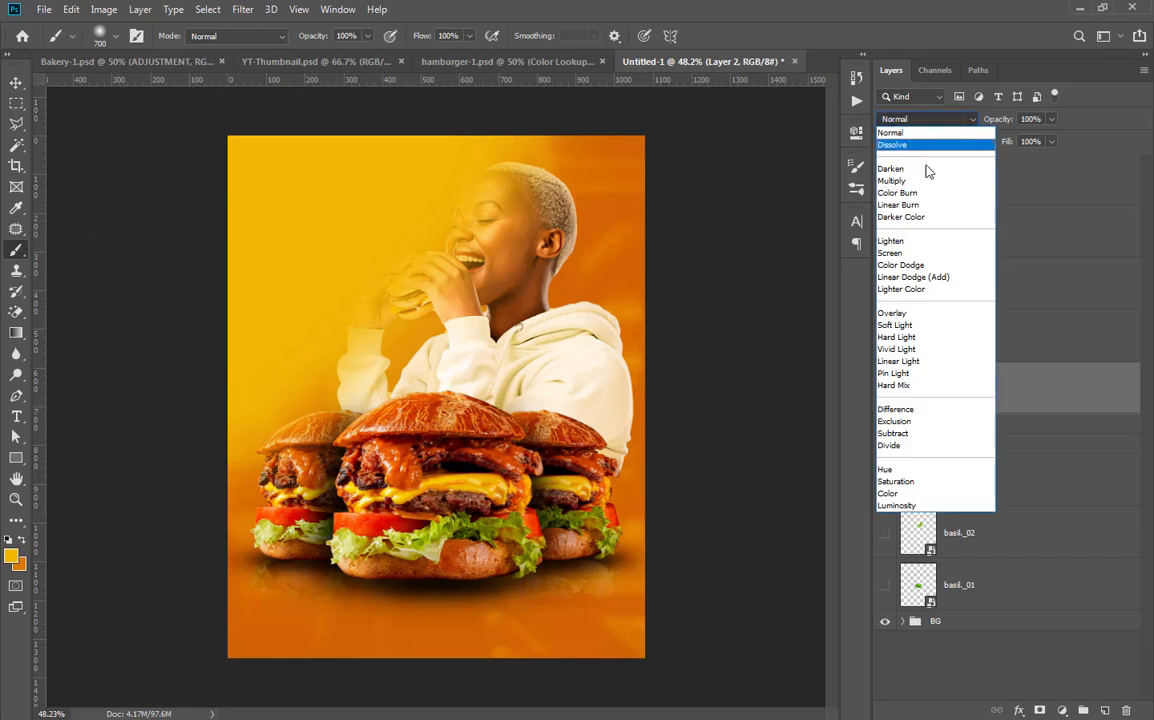
pyautogui.click(912, 255)
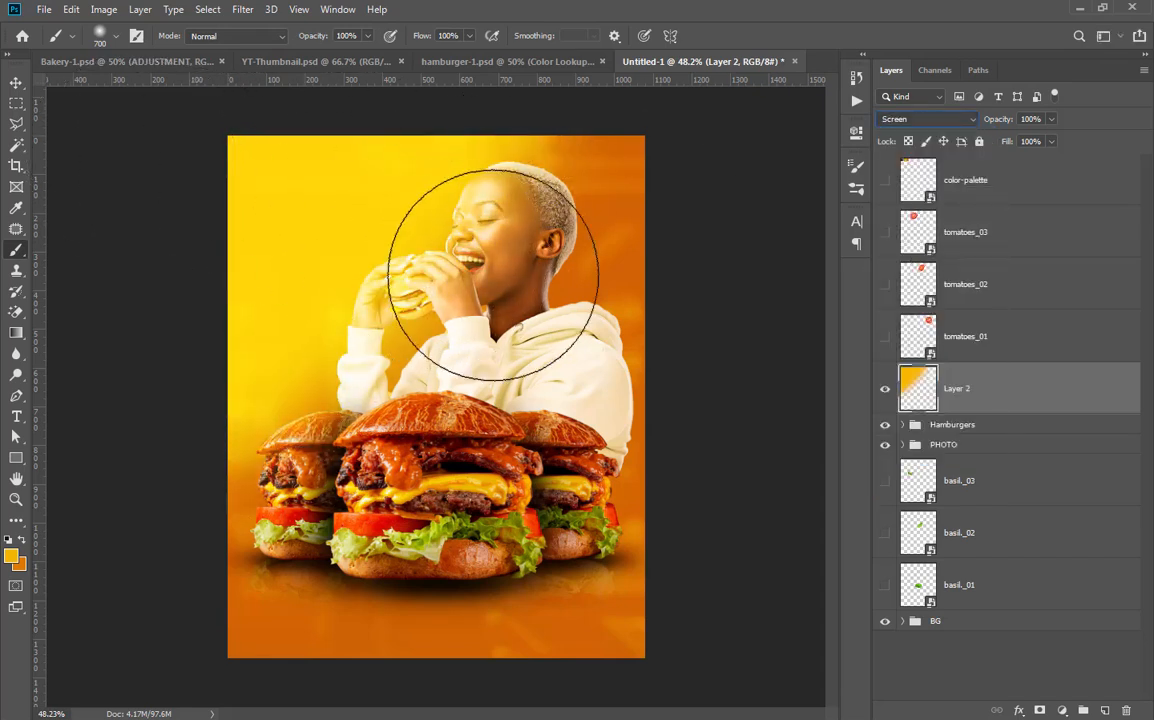
# Apply a Gaussian Blur with an 80-pixel radius to the yellow glow layer
pyautogui.click(243, 10)
pyautogui.moveTo(256, 191)
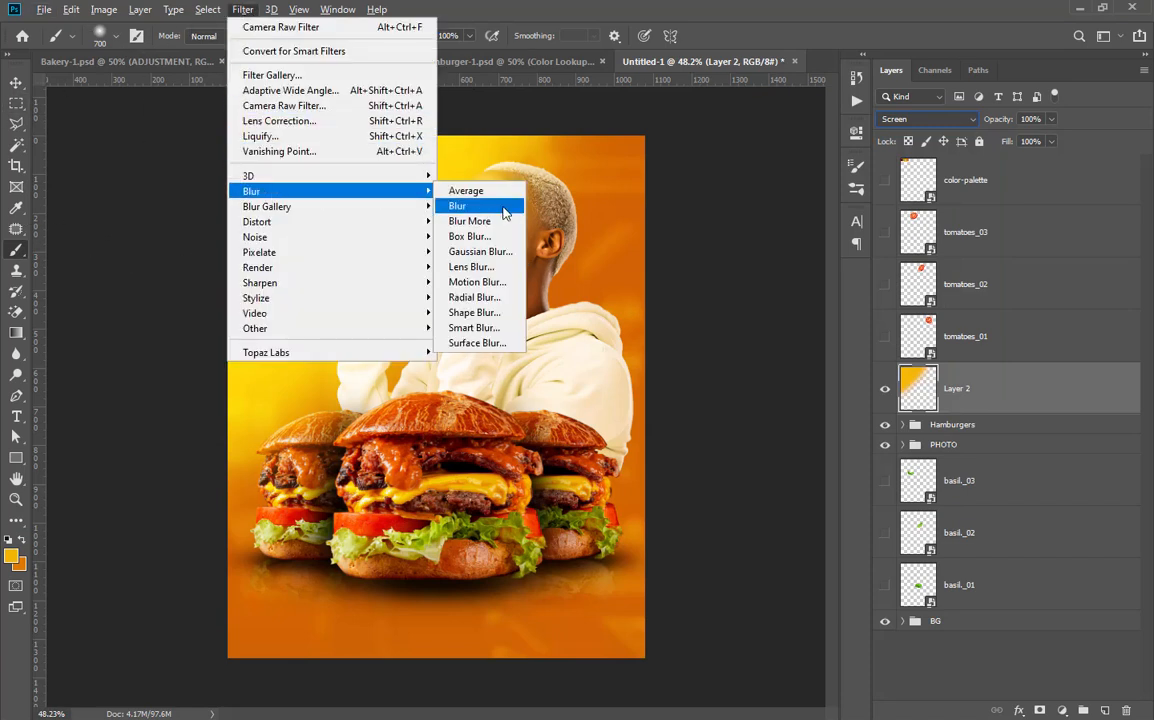
pyautogui.click(477, 252)
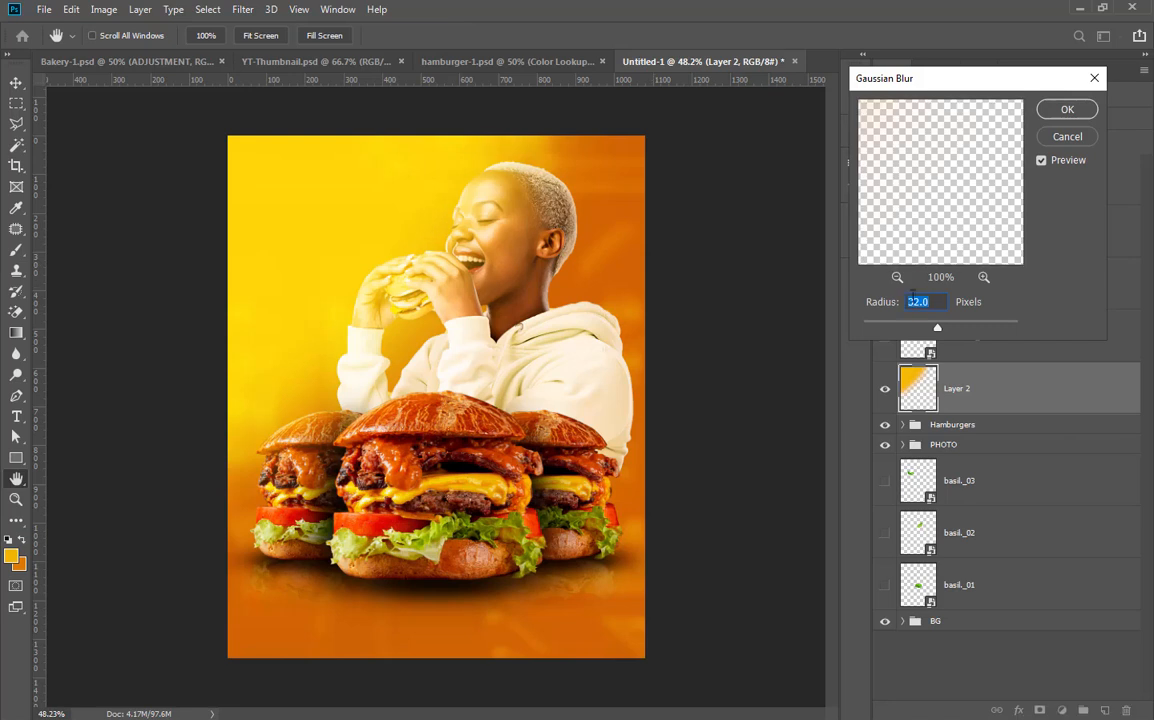
pyautogui.moveTo(938, 326); pyautogui.dragTo(955, 328)
pyautogui.write('80')
pyautogui.click(1060, 109)
pyautogui.press('b')
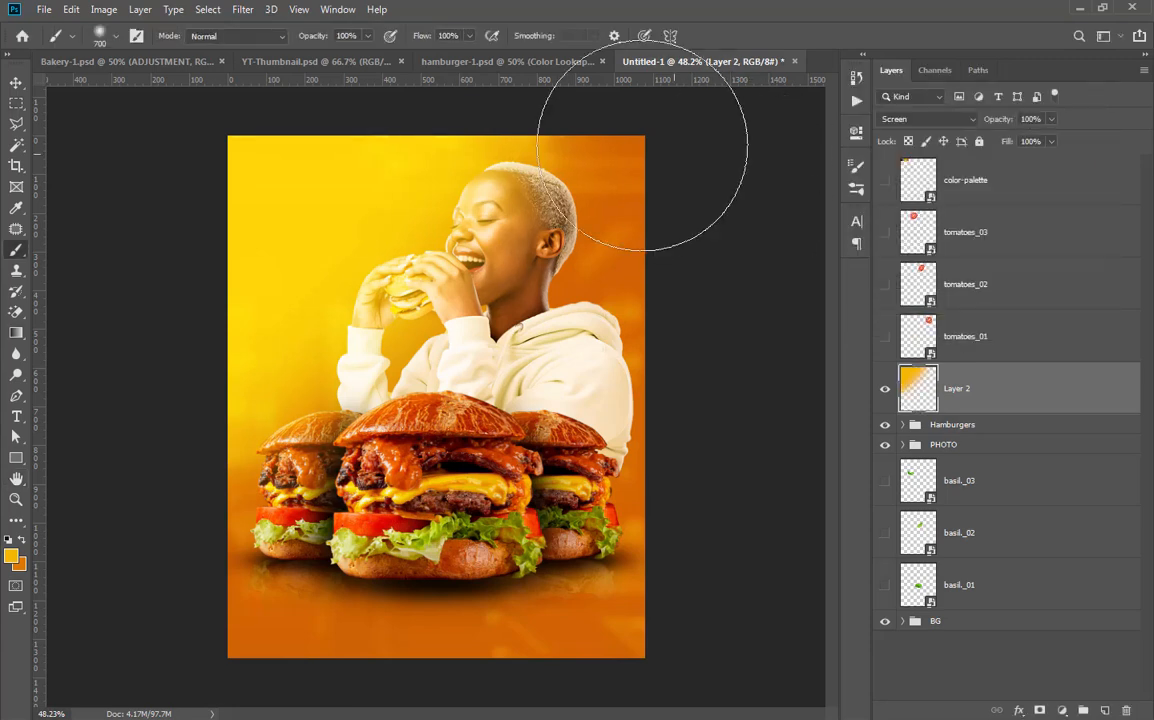
# Shift the yellow glow slightly toward the poster's upper-left corner and check its effect on the woman
pyautogui.click(14, 81)
pyautogui.moveTo(407, 200); pyautogui.dragTo(379, 191)
pyautogui.scroll(3, 566, 190)
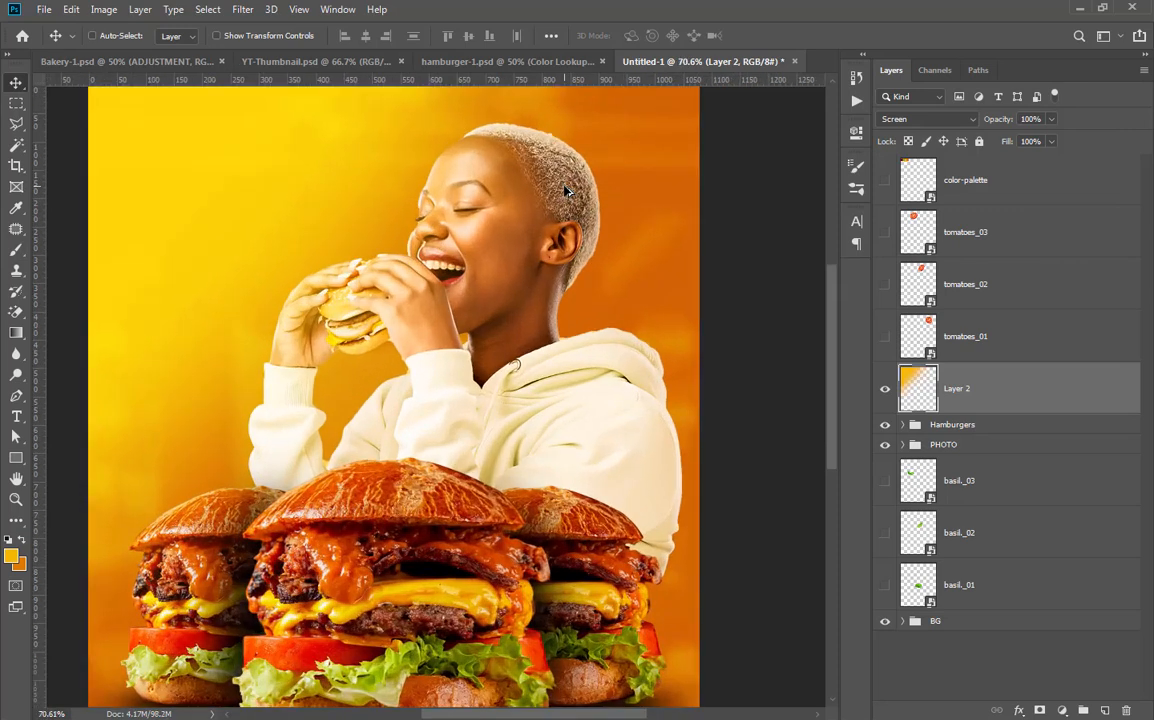
pyautogui.scroll(-2, 566, 190)
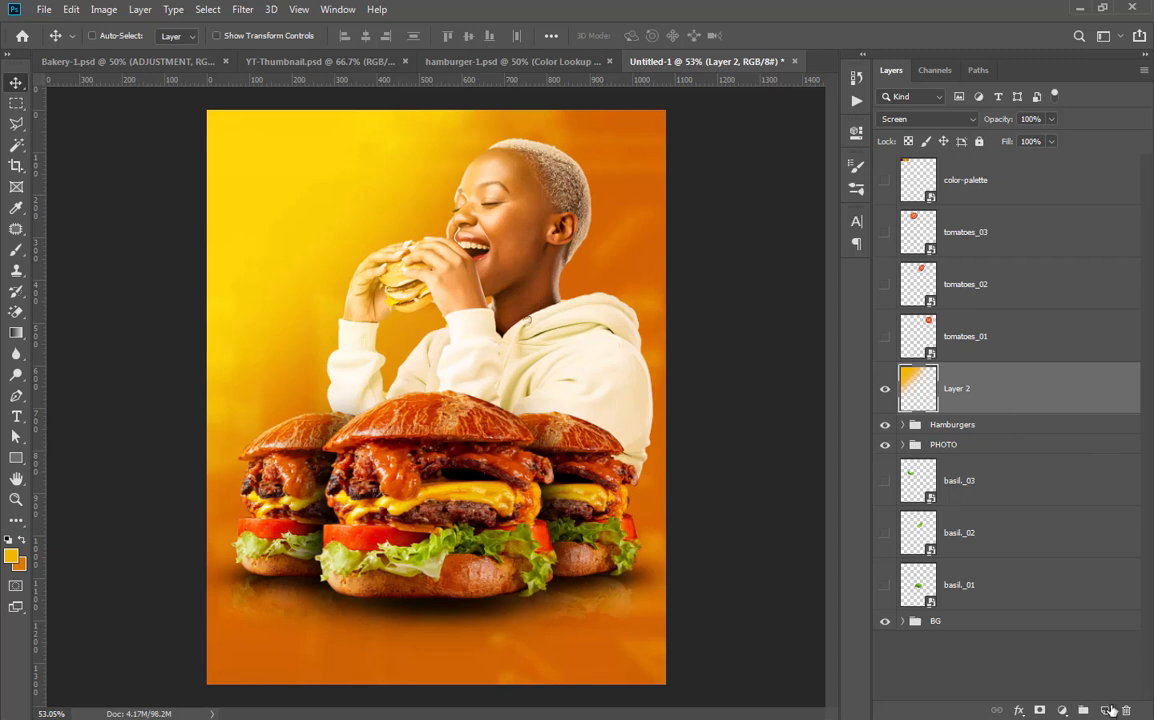
# On a new layer above the glow, brush yellow along the poster's right and bottom edges and set the blend mode to Multiply
pyautogui.click(1105, 710)
pyautogui.hotkey('ctrl', '0')
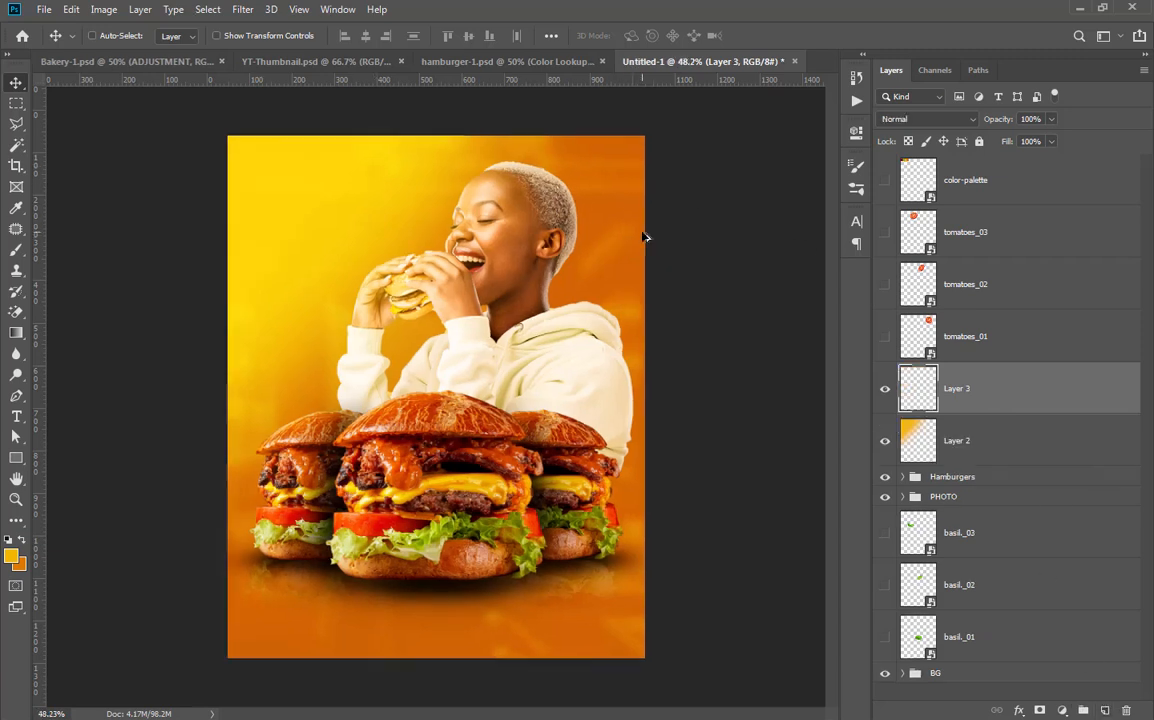
pyautogui.scroll(-1, 644, 237)
pyautogui.press('b')
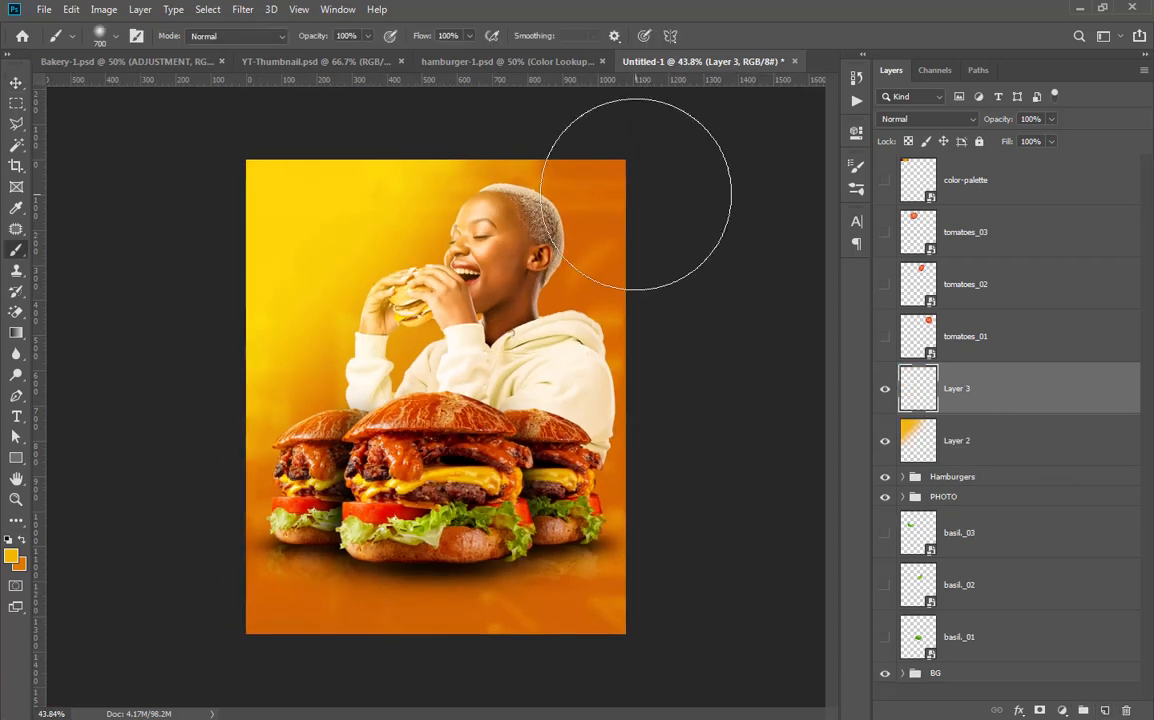
pyautogui.moveTo(657, 193)
pyautogui.mouseDown()
pyautogui.moveTo(677, 646)
pyautogui.moveTo(98, 683)
pyautogui.moveTo(713, 608)
pyautogui.mouseUp()
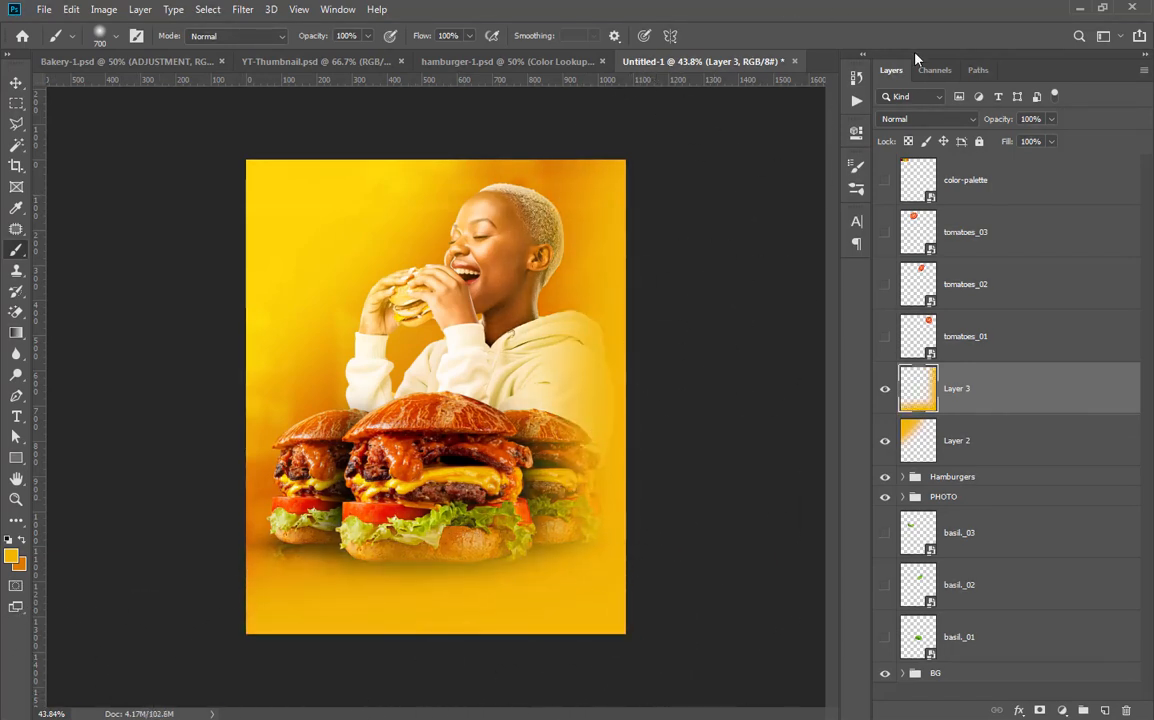
pyautogui.click(935, 121)
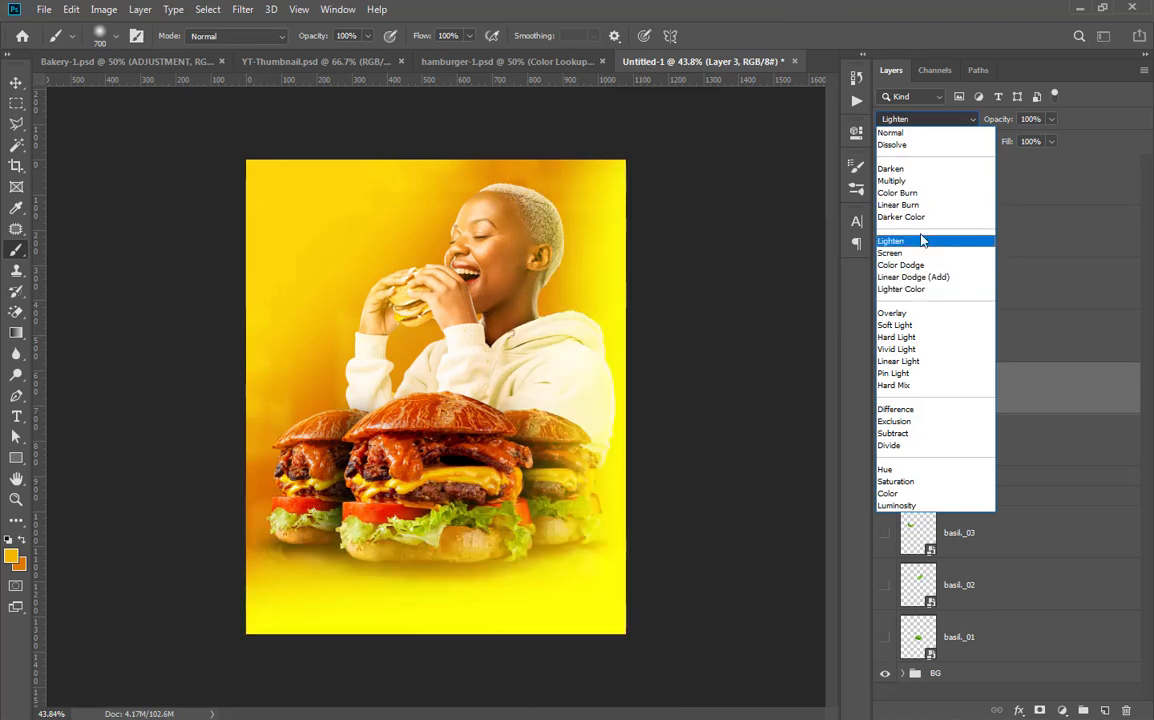
pyautogui.click(918, 188)
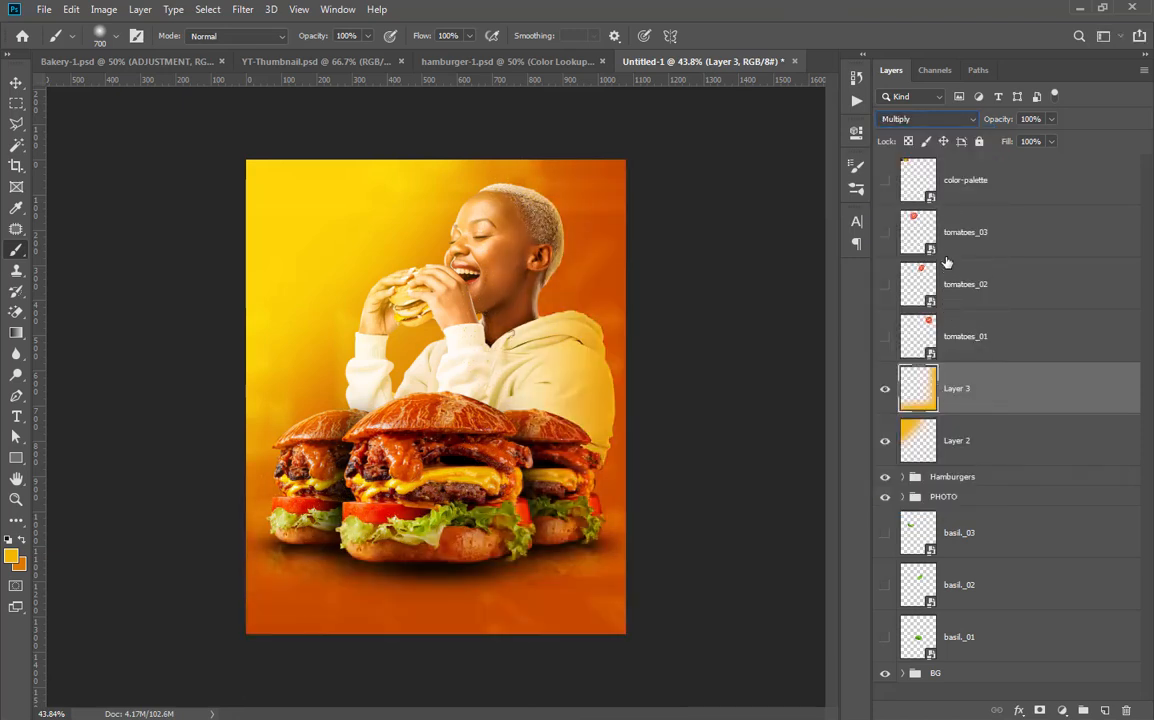
# Set the Multiply layer's saturation to -71 with Hue/Saturation
pyautogui.hotkey('ctrl', 'u')
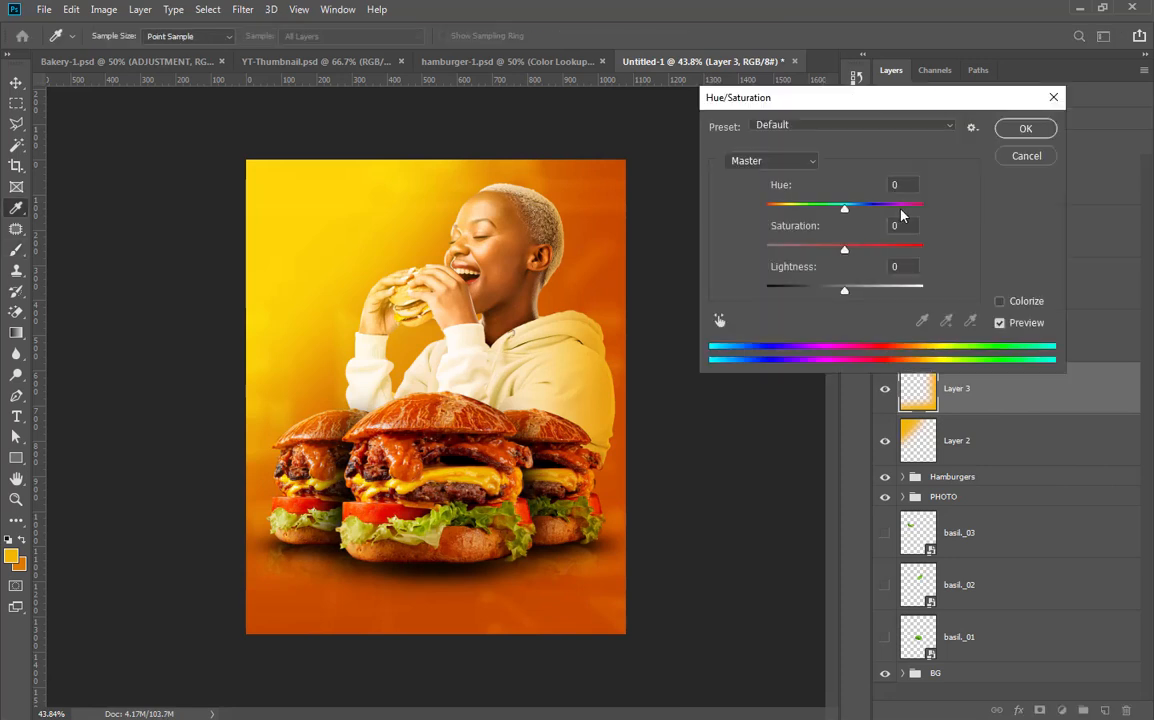
pyautogui.moveTo(815, 247)
pyautogui.mouseDown()
pyautogui.moveTo(789, 250)
pyautogui.moveTo(812, 251)
pyautogui.moveTo(801, 253)
pyautogui.mouseUp()
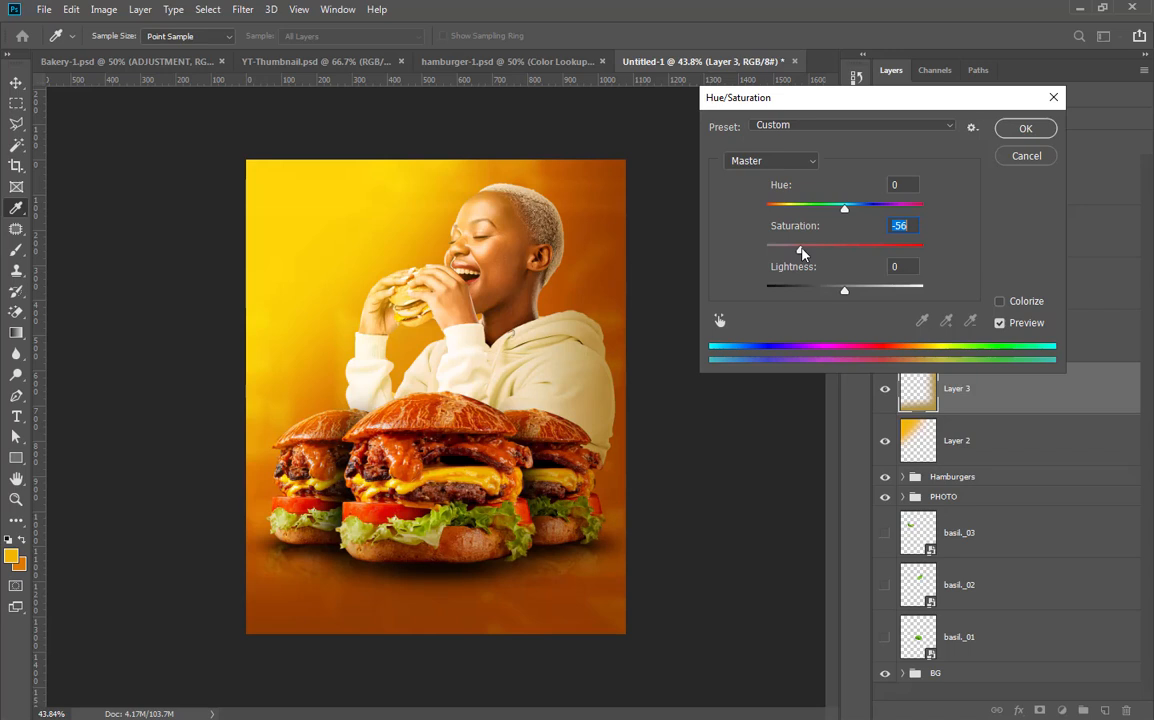
pyautogui.moveTo(792, 254); pyautogui.dragTo(790, 255)
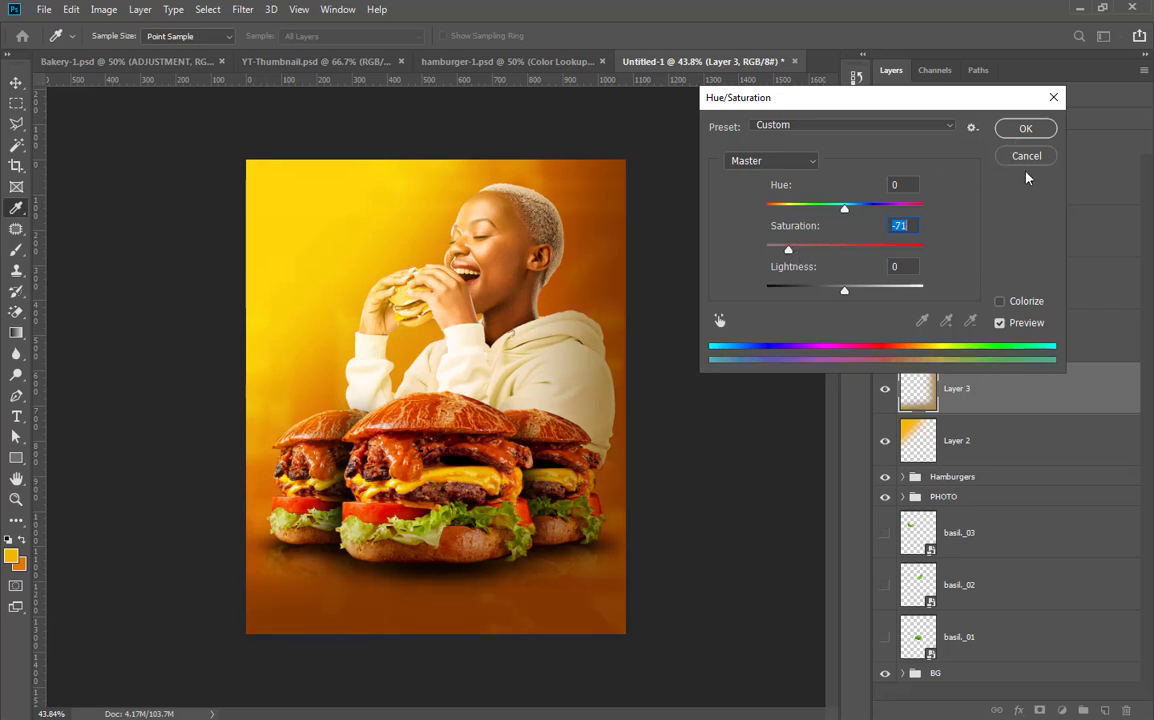
pyautogui.click(1026, 129)
pyautogui.press('b')
pyautogui.scroll(3, 633, 418)
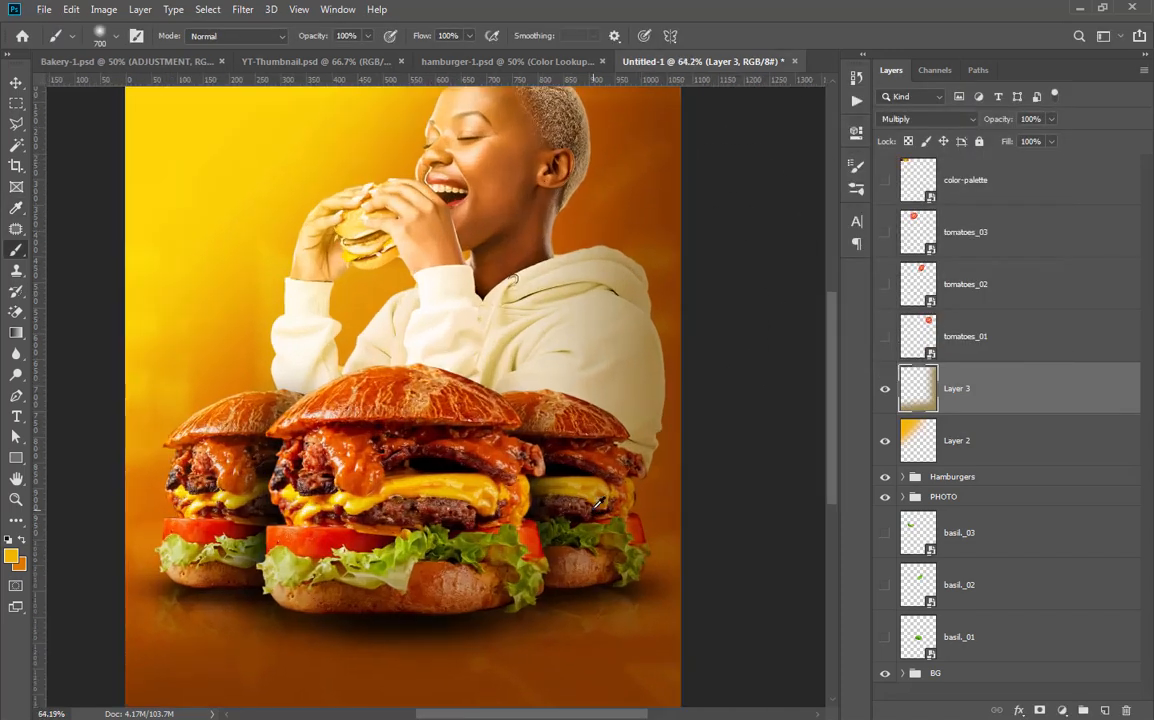
pyautogui.scroll(-3, 633, 418)
pyautogui.scroll(-1, 472, 298)
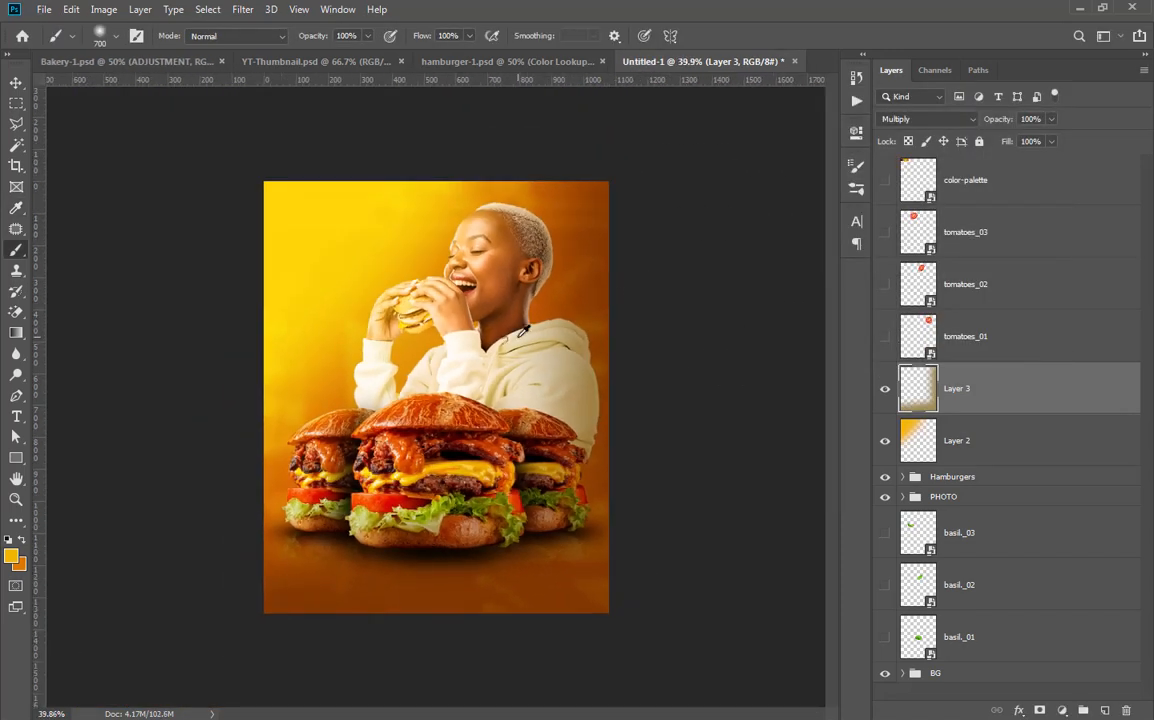
pyautogui.scroll(2, 498, 289)
pyautogui.scroll(2, 487, 415)
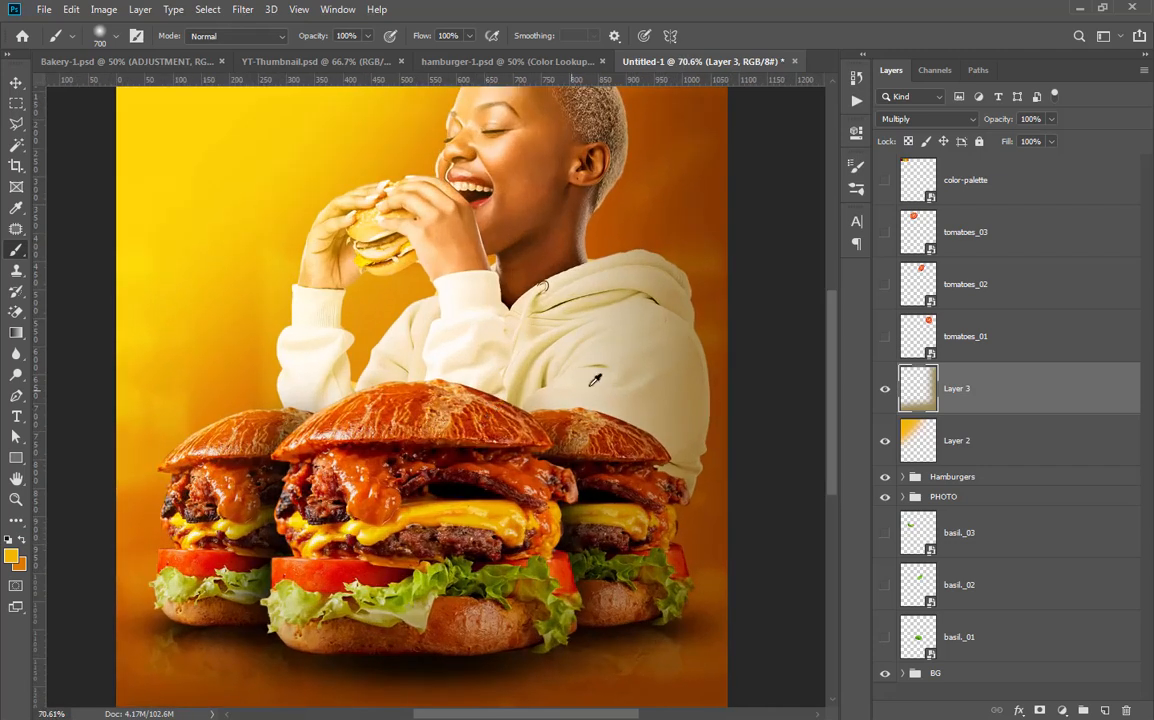
pyautogui.scroll(-2, 580, 405)
pyautogui.scroll(1, 480, 258)
pyautogui.scroll(-1, 480, 258)
# Group Layer 2 and Layer 3 and name the group LIGHTS
pyautogui.click(15, 84)
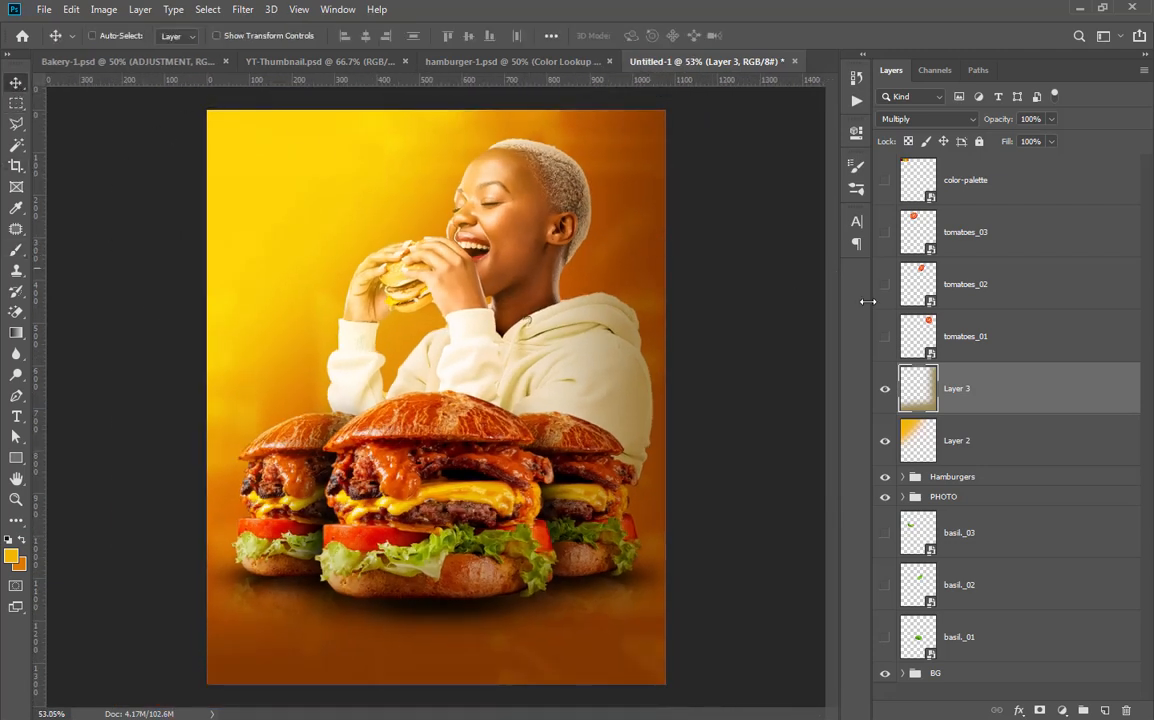
pyautogui.click(993, 445)
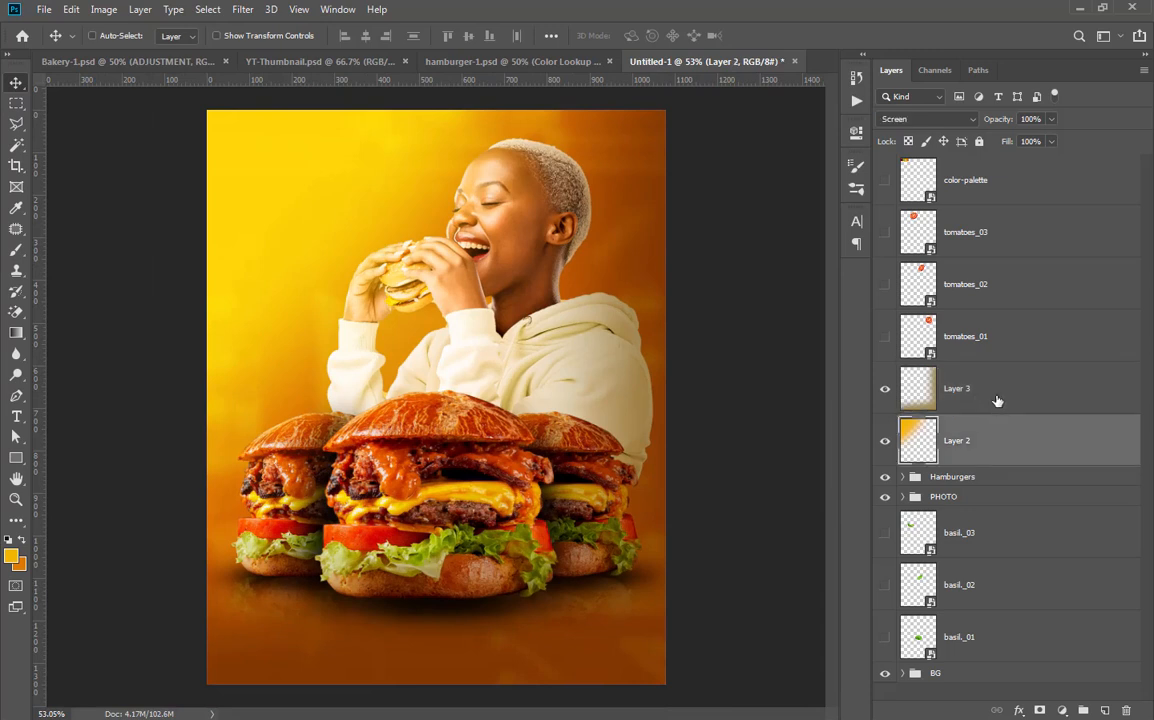
pyautogui.keyDown('shift'); pyautogui.click(997, 400); pyautogui.keyUp('shift')
pyautogui.hotkey('ctrl', 'g')
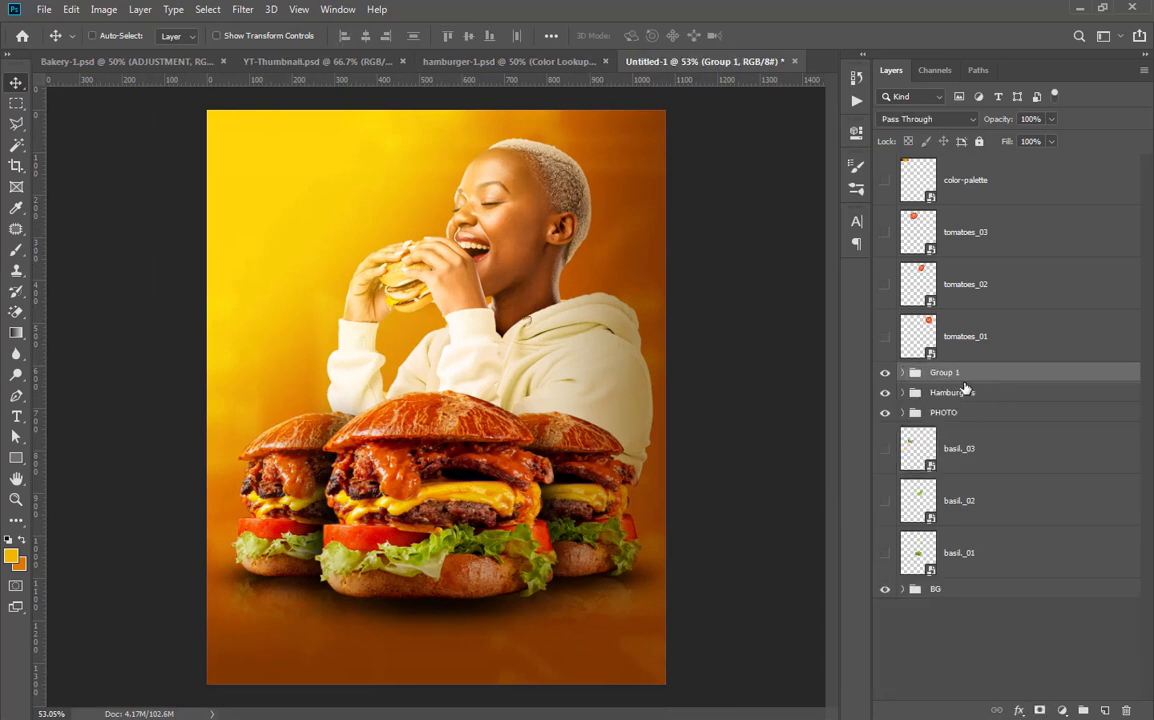
pyautogui.doubleClick(946, 372)
pyautogui.write('Li')
pyautogui.press('Return')
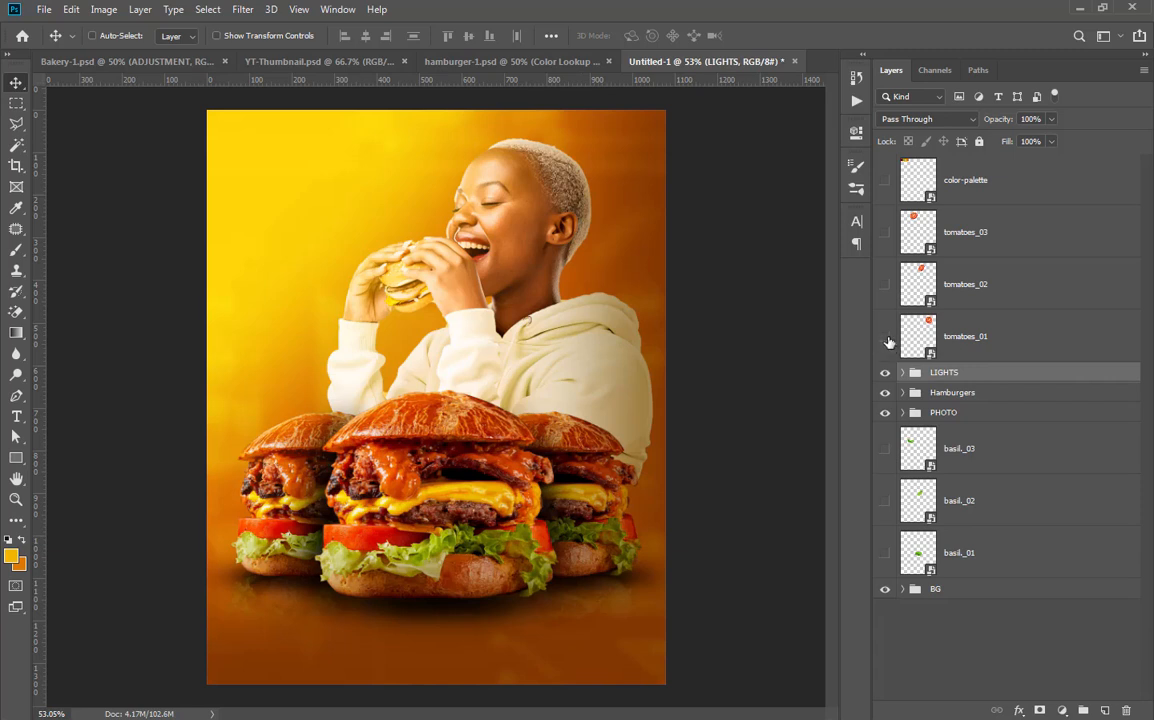
# Make the tomatoes_01, tomatoes_02 and tomatoes_03 layers visible
pyautogui.click(886, 337)
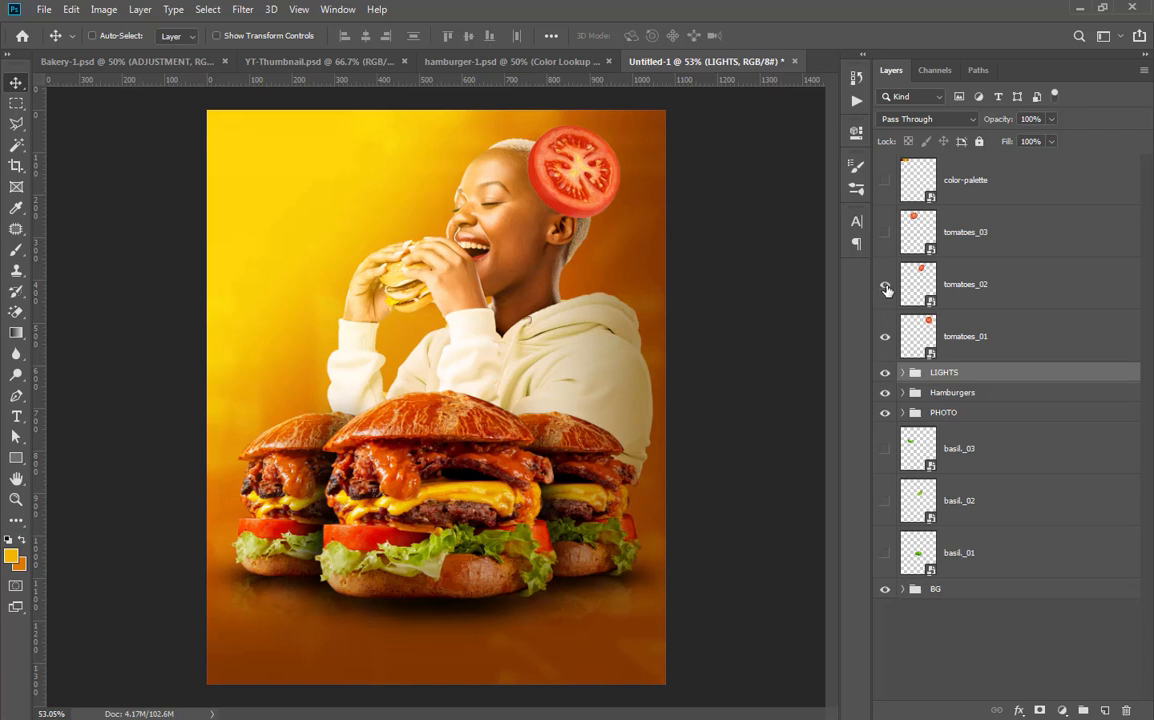
pyautogui.click(886, 286)
pyautogui.click(885, 234)
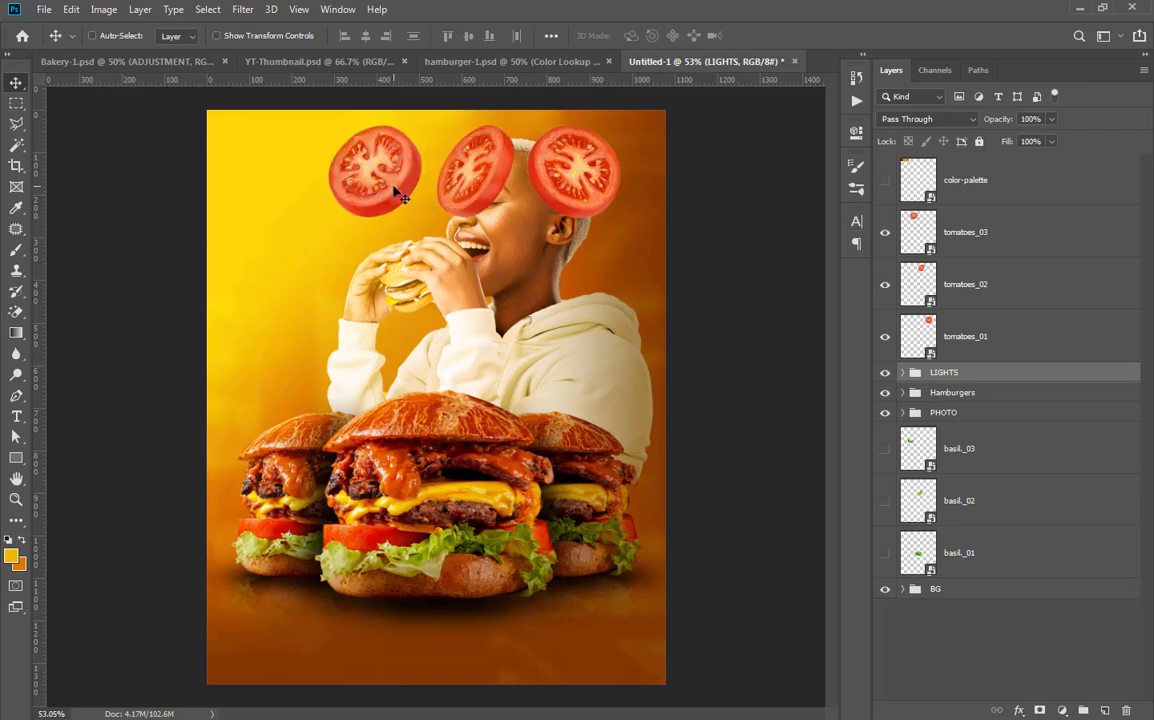
pyautogui.press('ctrl')
pyautogui.click(979, 336)
pyautogui.click(975, 245)
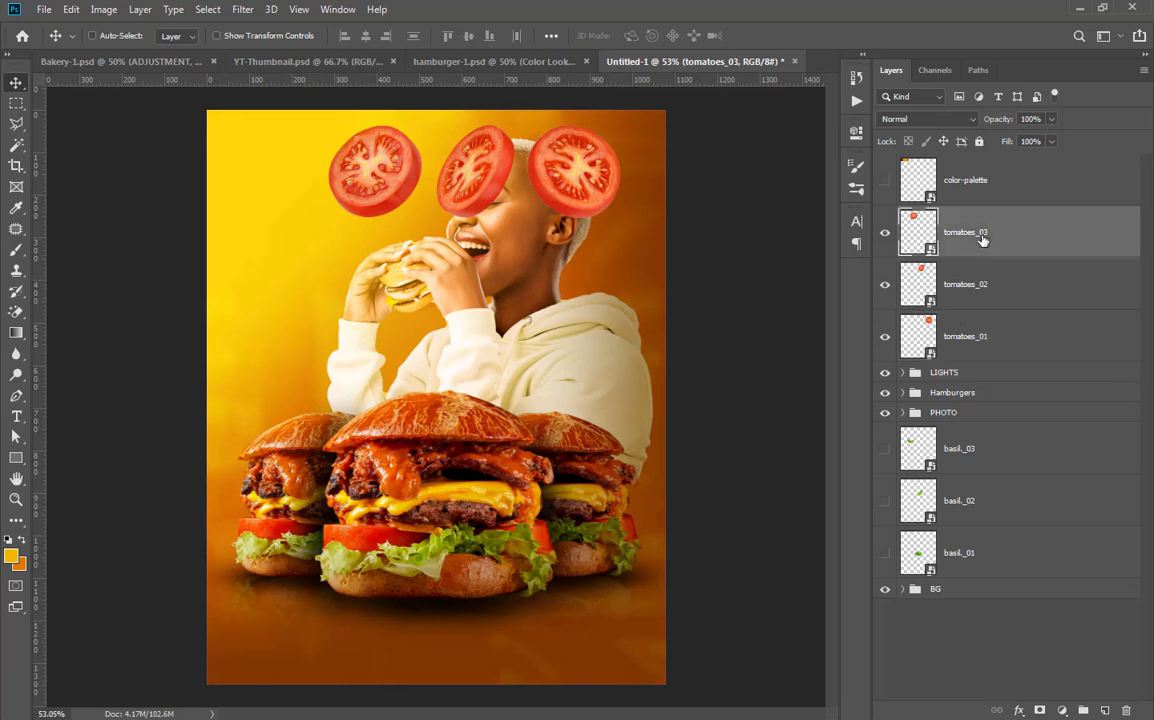
pyautogui.keyDown('shift'); pyautogui.click(981, 337); pyautogui.keyUp('shift')
pyautogui.click(972, 284)
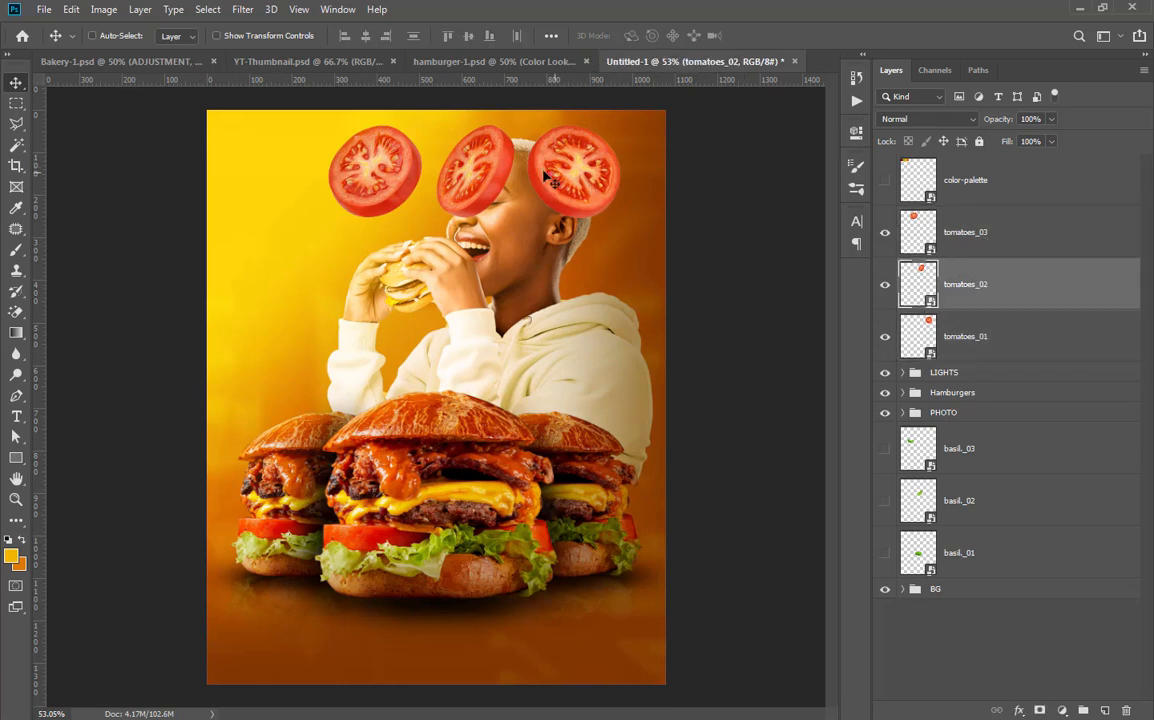
# Move the tomatoes_03 slice to the poster's lower-left corner and scale it to about 197%
pyautogui.keyDown('ctrl'); pyautogui.click(397, 176); pyautogui.keyUp('ctrl')
pyautogui.moveTo(395, 178); pyautogui.dragTo(247, 617)
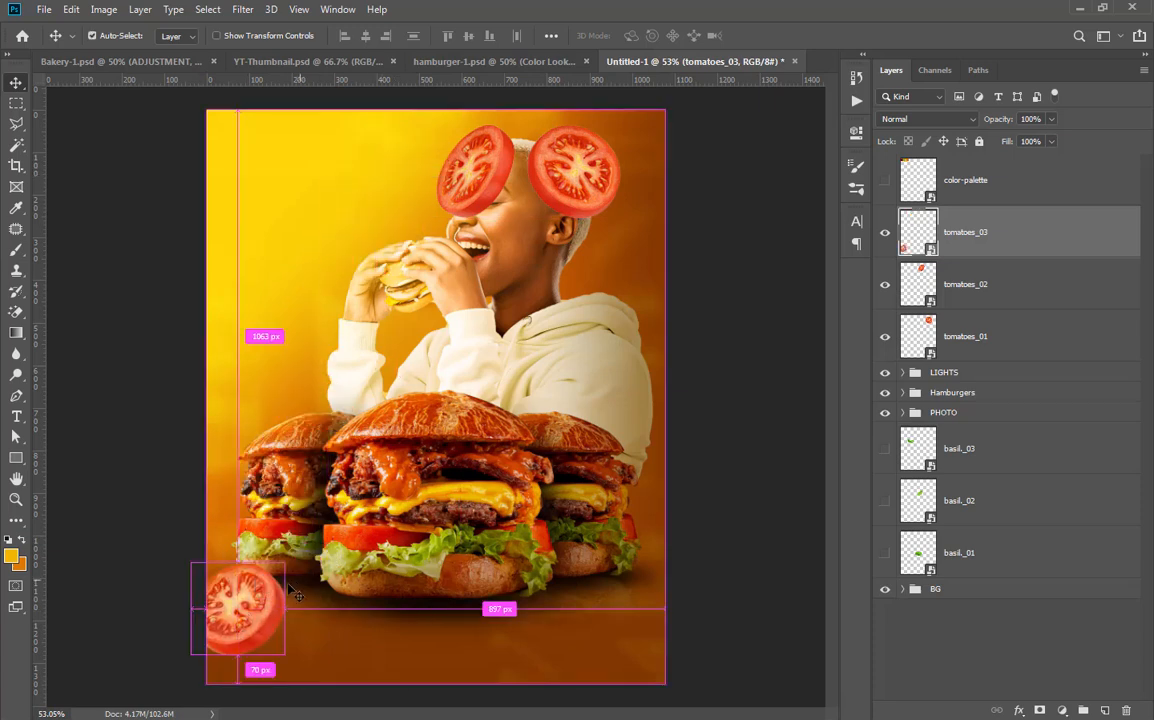
pyautogui.hotkey('ctrl', 't')
pyautogui.moveTo(284, 561); pyautogui.dragTo(232, 632)
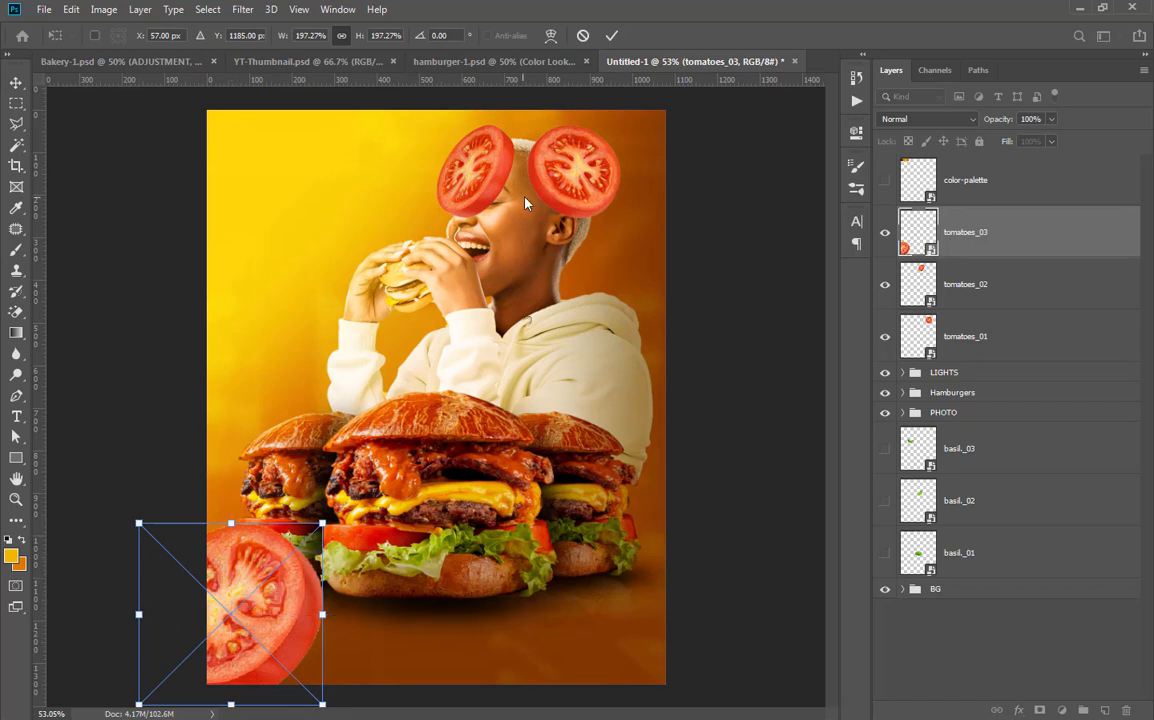
pyautogui.click(611, 35)
# Scale the tomatoes_02 slice to about 142%, rotate it about 71.5° and place it partly cropped at the poster's top edge
pyautogui.click(462, 200)
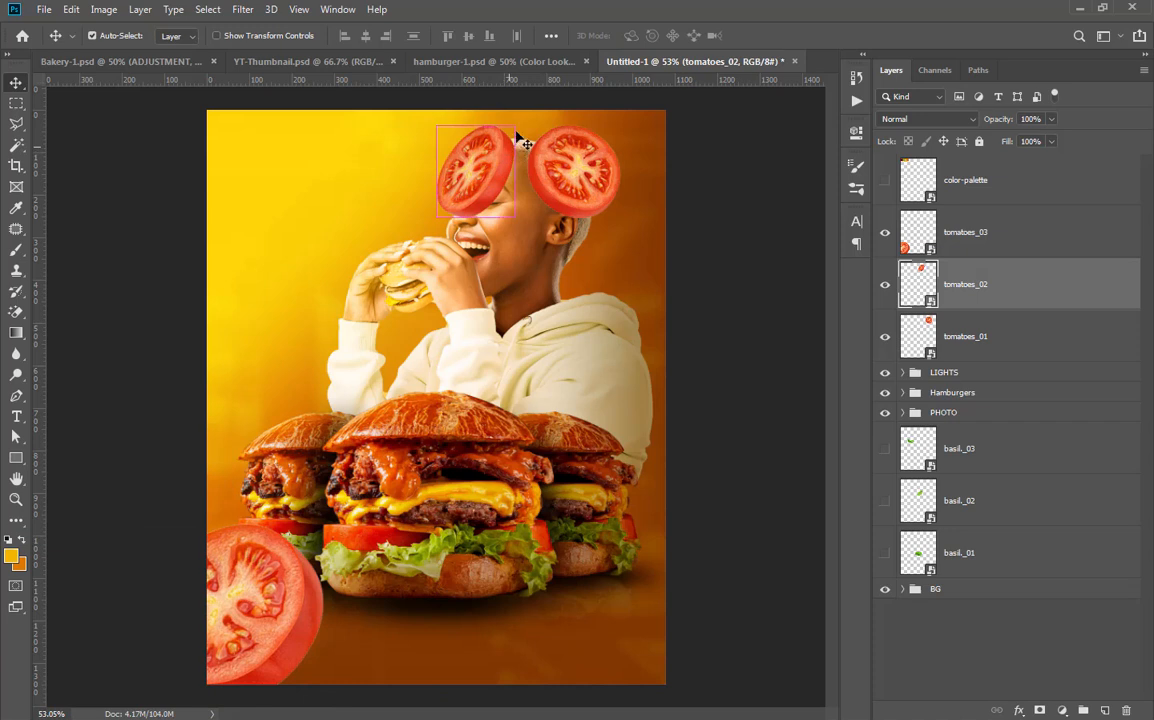
pyautogui.hotkey('ctrl', 't')
pyautogui.moveTo(526, 119); pyautogui.dragTo(538, 200)
pyautogui.moveTo(459, 197); pyautogui.dragTo(425, 148)
pyautogui.moveTo(391, 110); pyautogui.dragTo(343, 91)
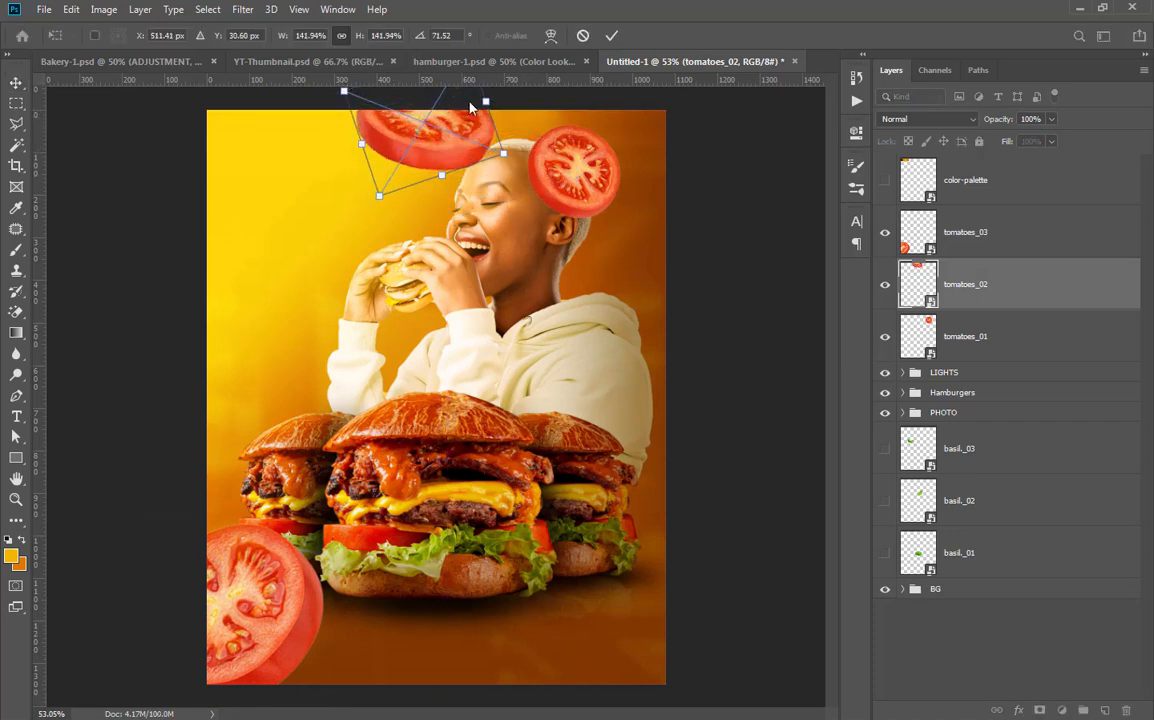
pyautogui.click(611, 35)
pyautogui.moveTo(470, 125)
pyautogui.mouseDown()
pyautogui.moveTo(484, 108)
pyautogui.moveTo(468, 131)
pyautogui.mouseUp()
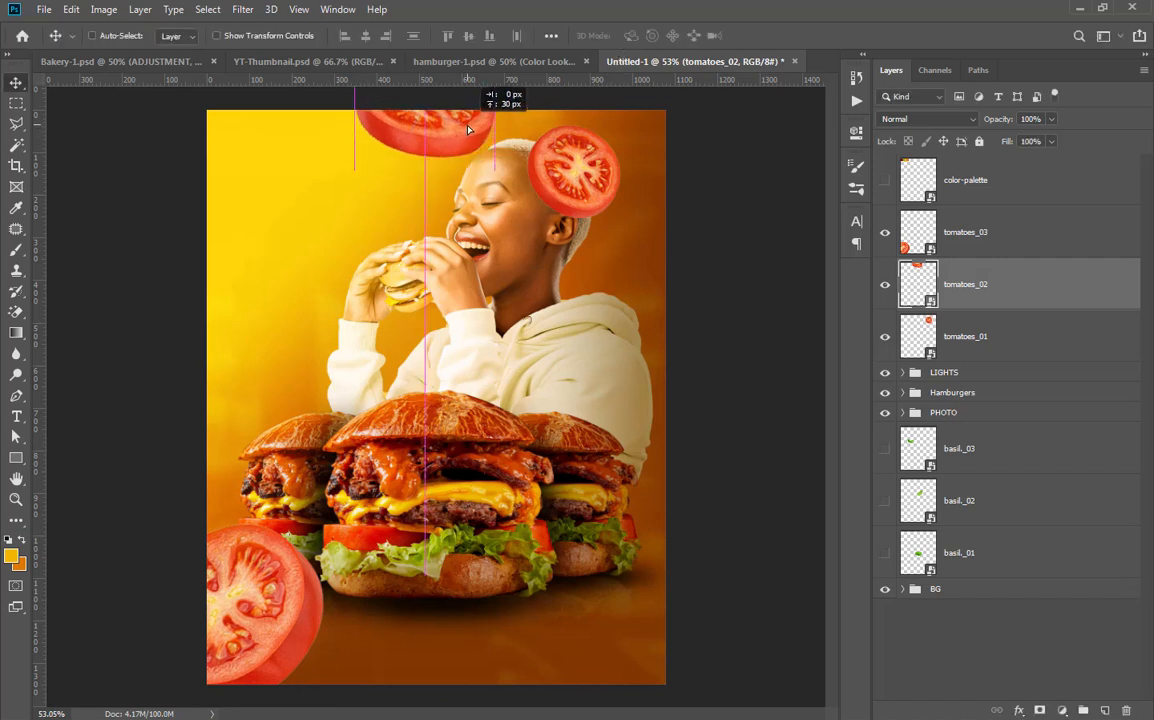
# Place the tomatoes_01 layer below the PHOTO group and enlarge the slice behind the woman's head at the poster's right edge
pyautogui.keyDown('ctrl'); pyautogui.click(577, 168); pyautogui.keyUp('ctrl')
pyautogui.moveTo(604, 186); pyautogui.dragTo(655, 232)
pyautogui.moveTo(987, 336); pyautogui.dragTo(979, 417)
pyautogui.hotkey('ctrl', 't')
pyautogui.moveTo(676, 284); pyautogui.dragTo(728, 334)
pyautogui.moveTo(712, 189); pyautogui.dragTo(725, 175)
pyautogui.click(611, 36)
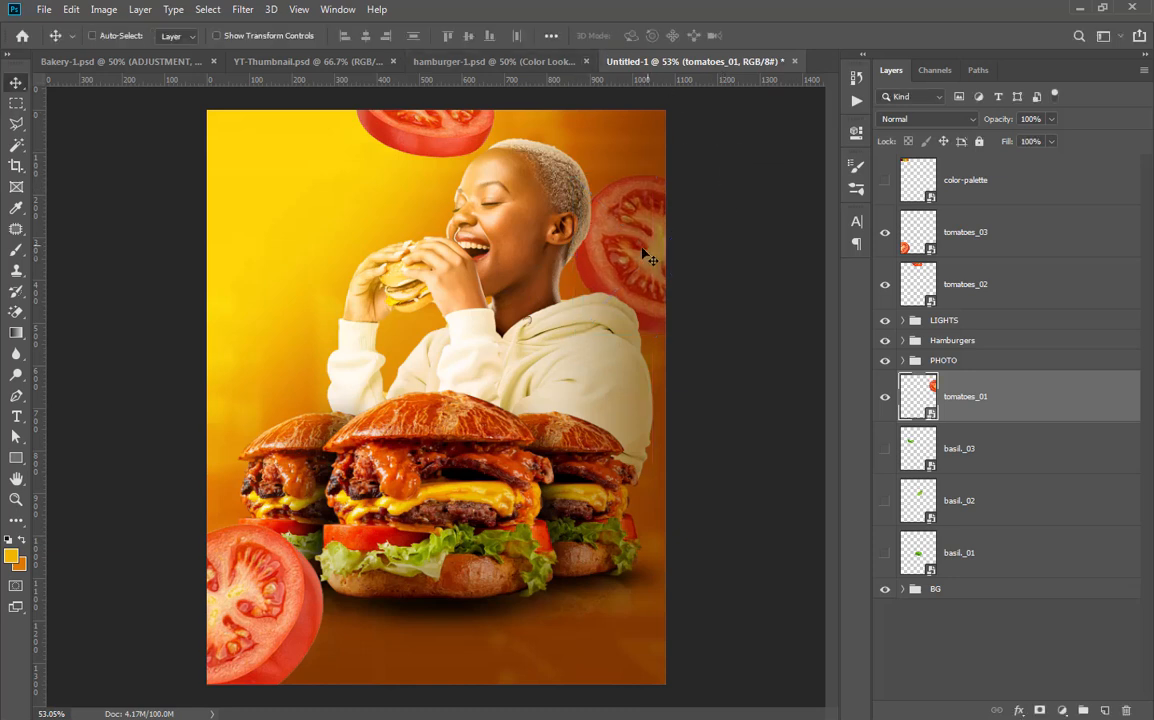
# Make the three basil layers visible and move them between the Hamburgers and PHOTO groups
pyautogui.scroll(-2, 640, 255)
pyautogui.moveTo(885, 555); pyautogui.dragTo(885, 450)
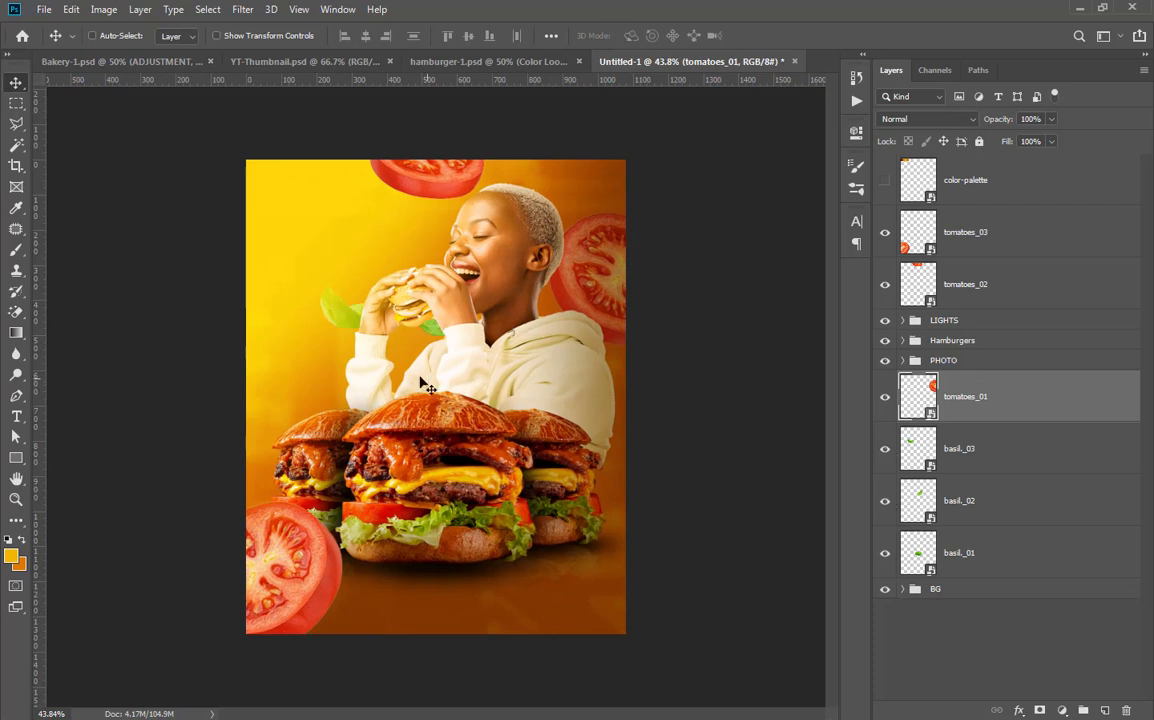
pyautogui.click(959, 450)
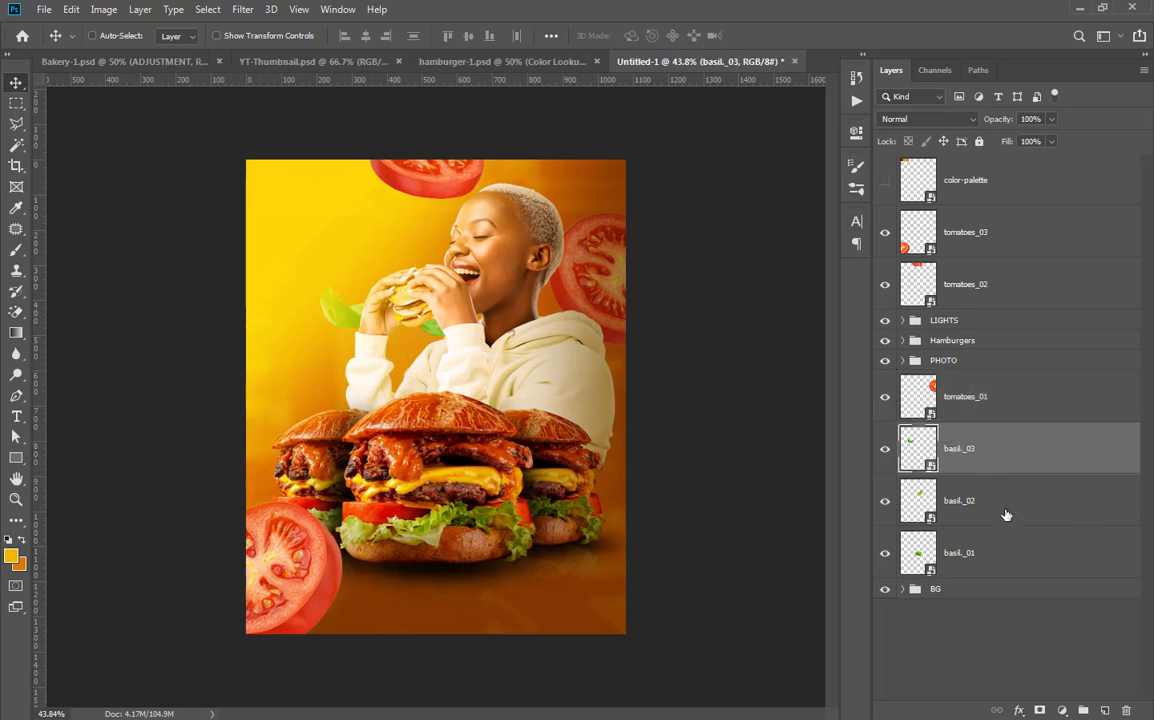
pyautogui.keyDown('shift'); pyautogui.click(982, 541); pyautogui.keyUp('shift')
pyautogui.moveTo(987, 510); pyautogui.dragTo(998, 354)
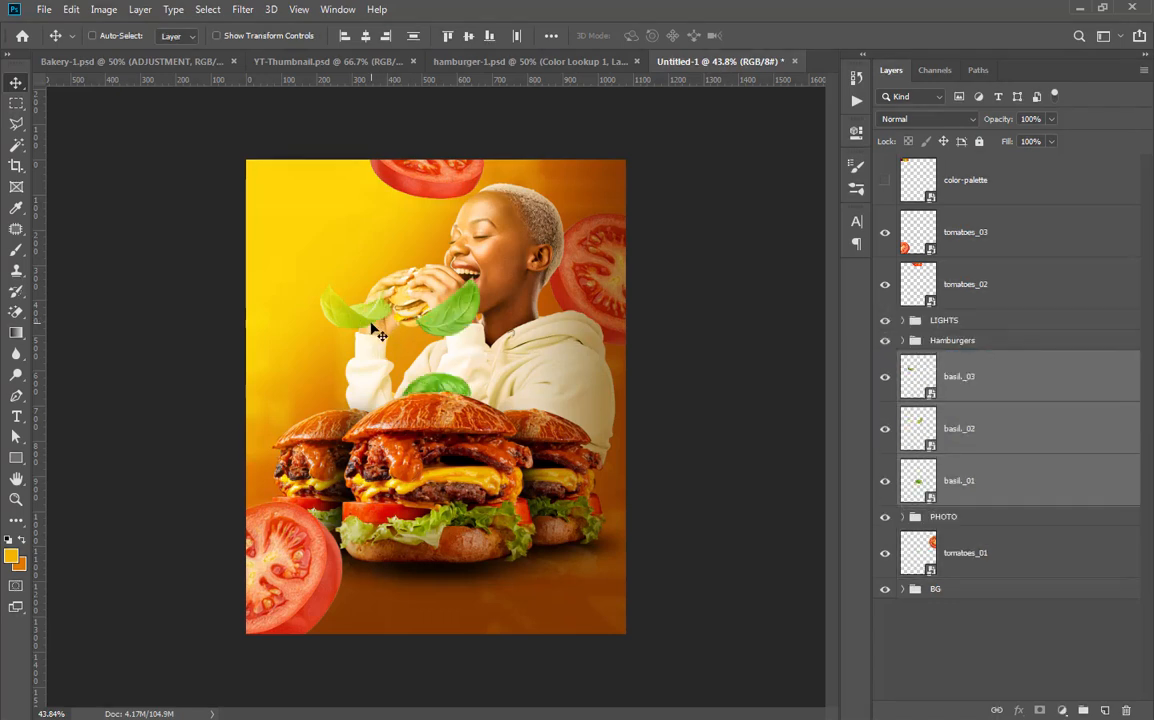
# Move the basil._02 leaf to the poster's right edge, beside the right-hand burger
pyautogui.press('ctrl')
pyautogui.click(1034, 445)
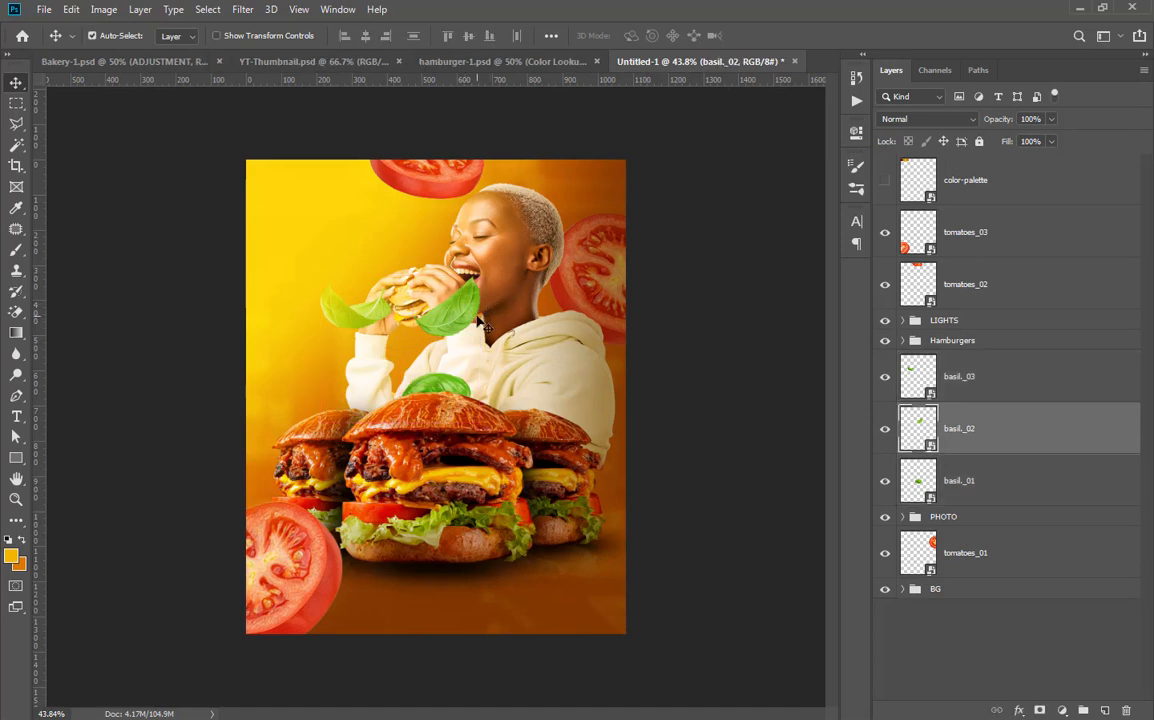
pyautogui.keyDown('ctrl'); pyautogui.click(437, 293); pyautogui.keyUp('ctrl')
pyautogui.keyDown('ctrl'); pyautogui.click(478, 322); pyautogui.keyUp('ctrl')
pyautogui.moveTo(478, 322); pyautogui.dragTo(652, 461)
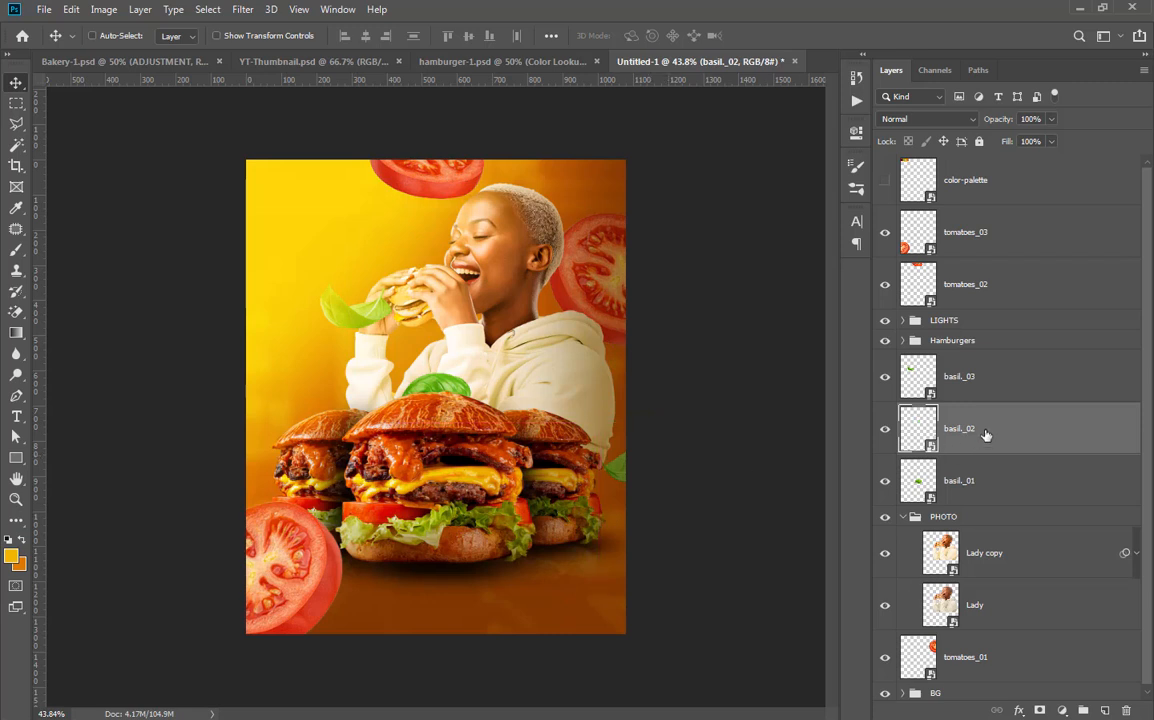
# Move the three basil layers above the LIGHTS group in the layer order
pyautogui.click(990, 380)
pyautogui.keyDown('shift'); pyautogui.click(996, 485); pyautogui.keyUp('shift')
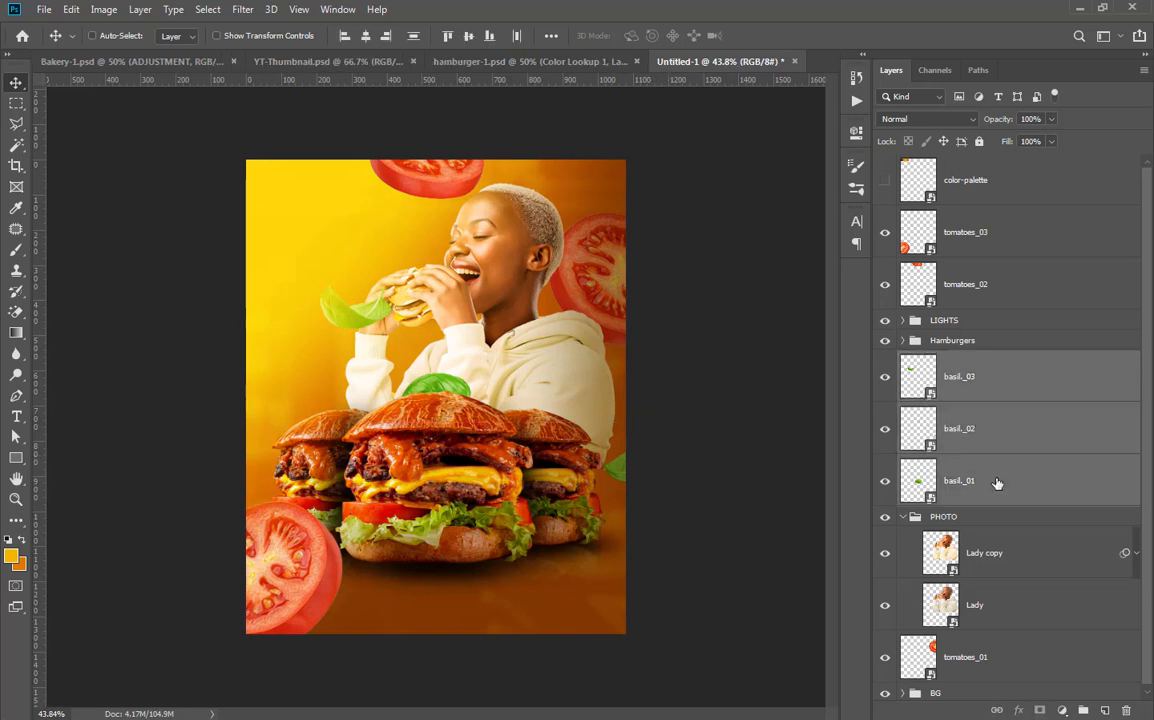
pyautogui.moveTo(1005, 482); pyautogui.dragTo(992, 312)
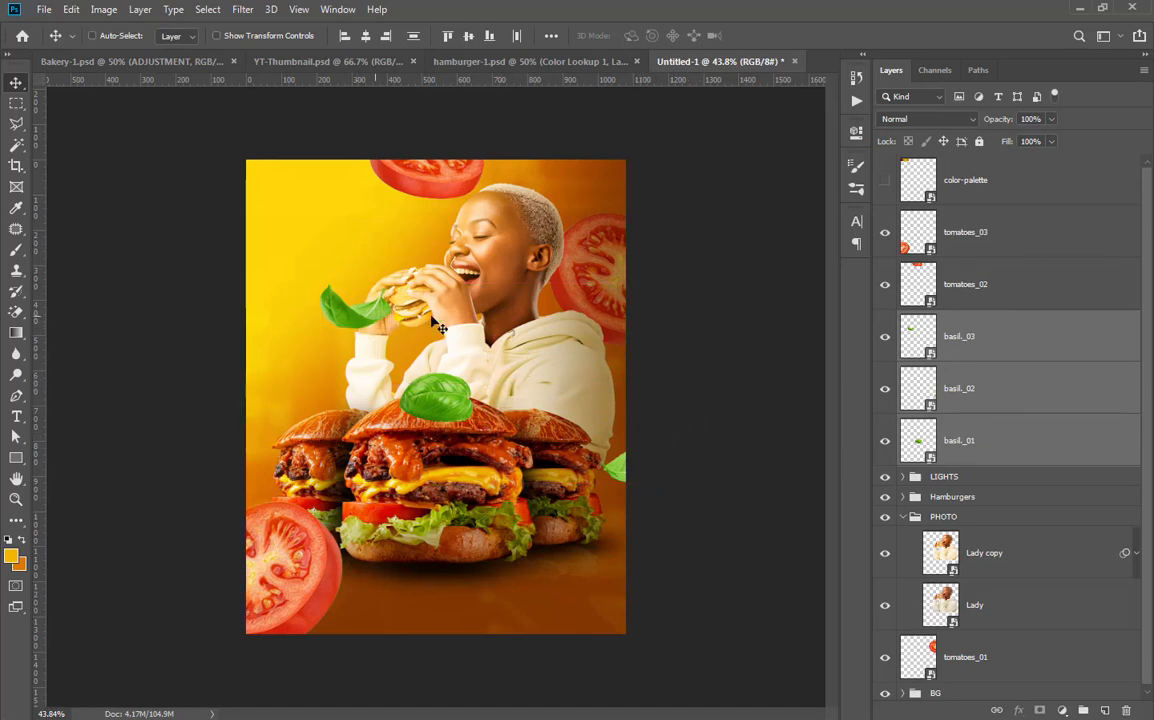
# Scale the basil._02 leaf to about 256%, rotate it about -10.8° and place it over the right-hand burger, cropped by the poster edge
pyautogui.press('ctrl')
pyautogui.click(632, 478)
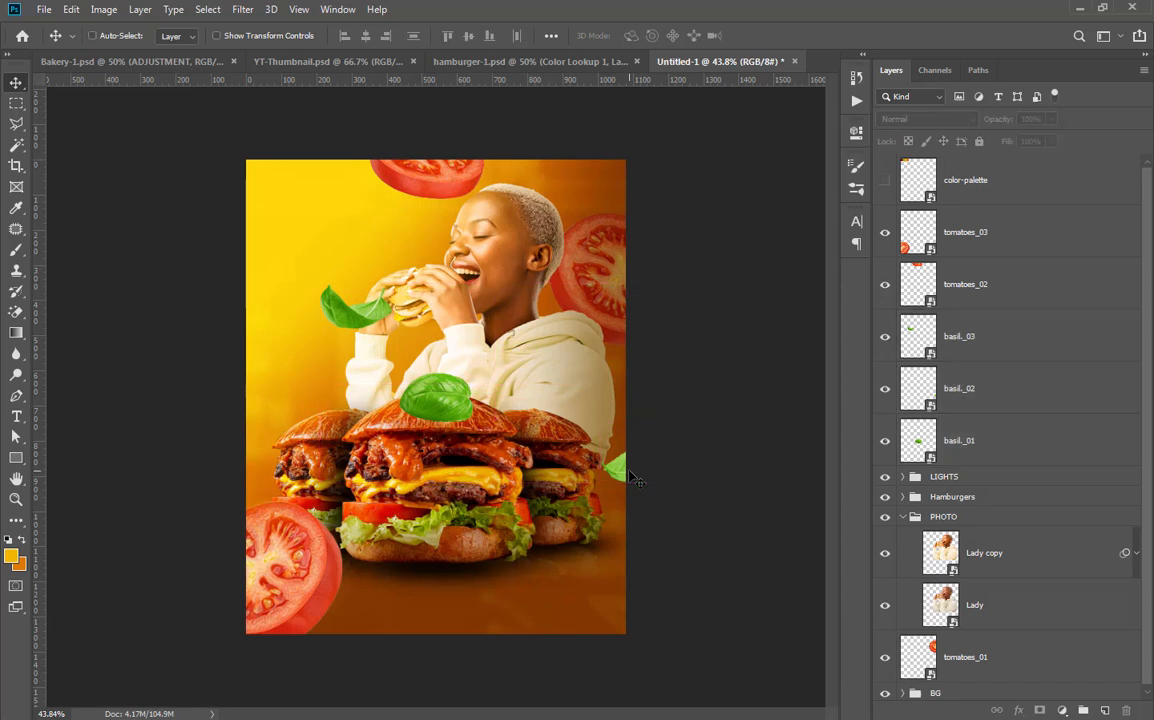
pyautogui.click(967, 339)
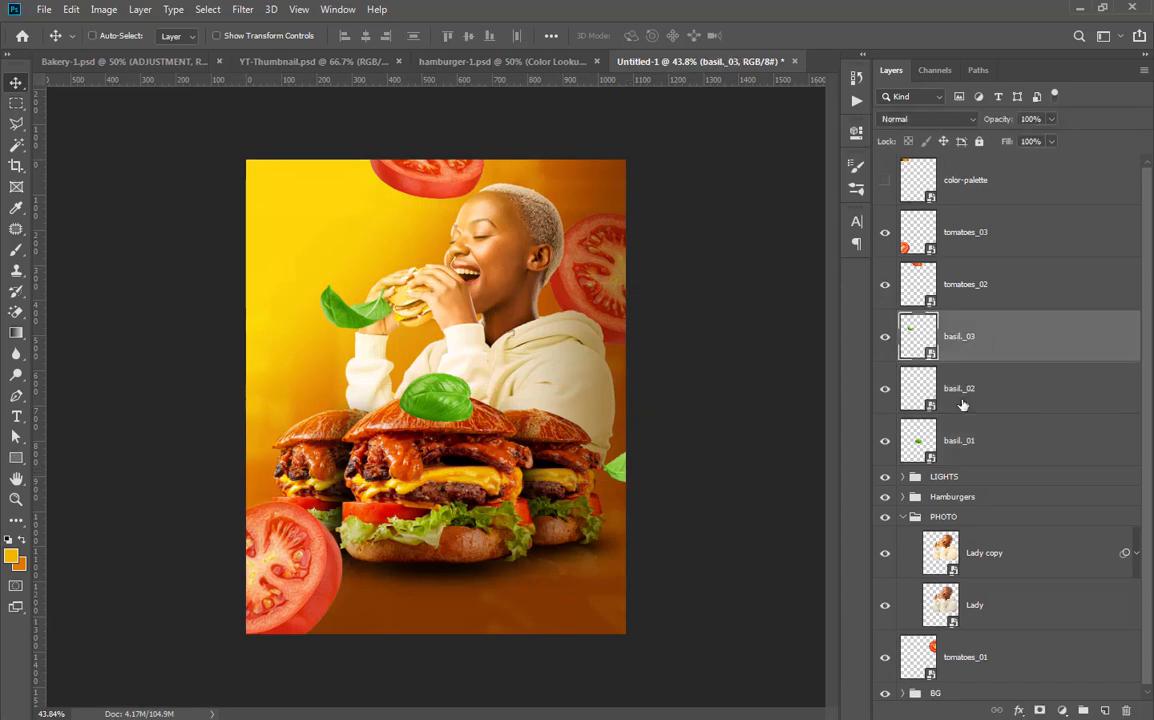
pyautogui.click(983, 408)
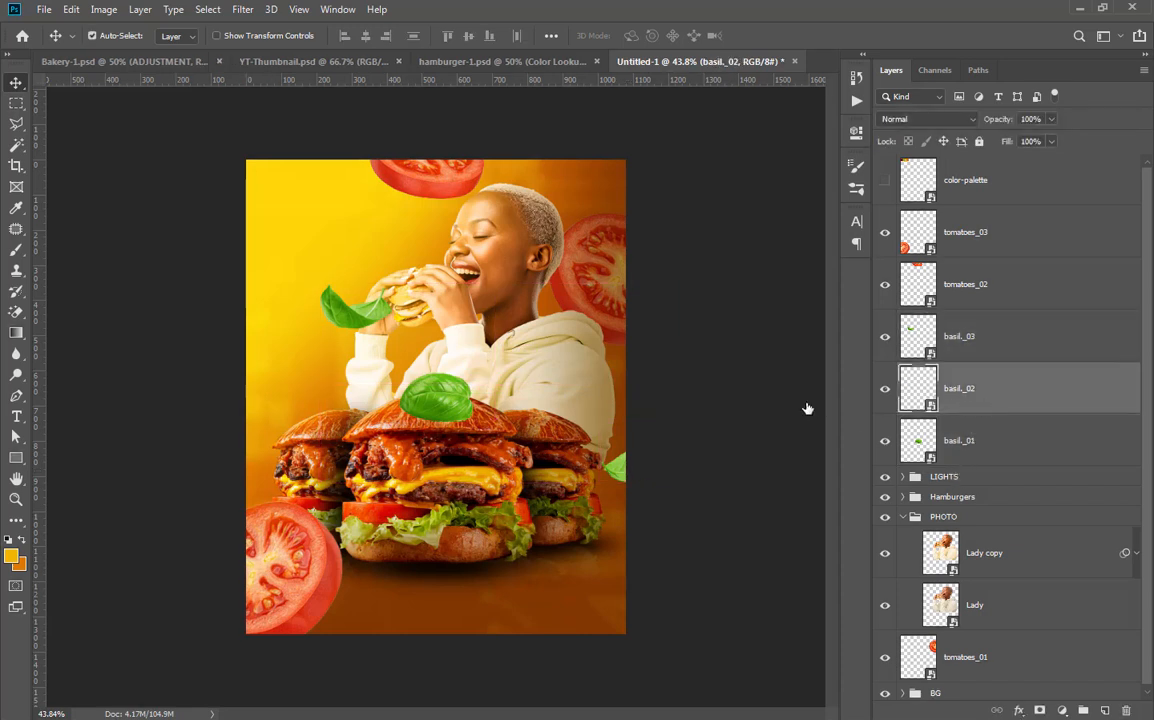
pyautogui.hotkey('ctrl', 't')
pyautogui.moveTo(598, 421); pyautogui.dragTo(520, 304)
pyautogui.moveTo(653, 485); pyautogui.dragTo(675, 507)
pyautogui.moveTo(675, 308); pyautogui.dragTo(666, 418)
pyautogui.moveTo(655, 470); pyautogui.dragTo(653, 432)
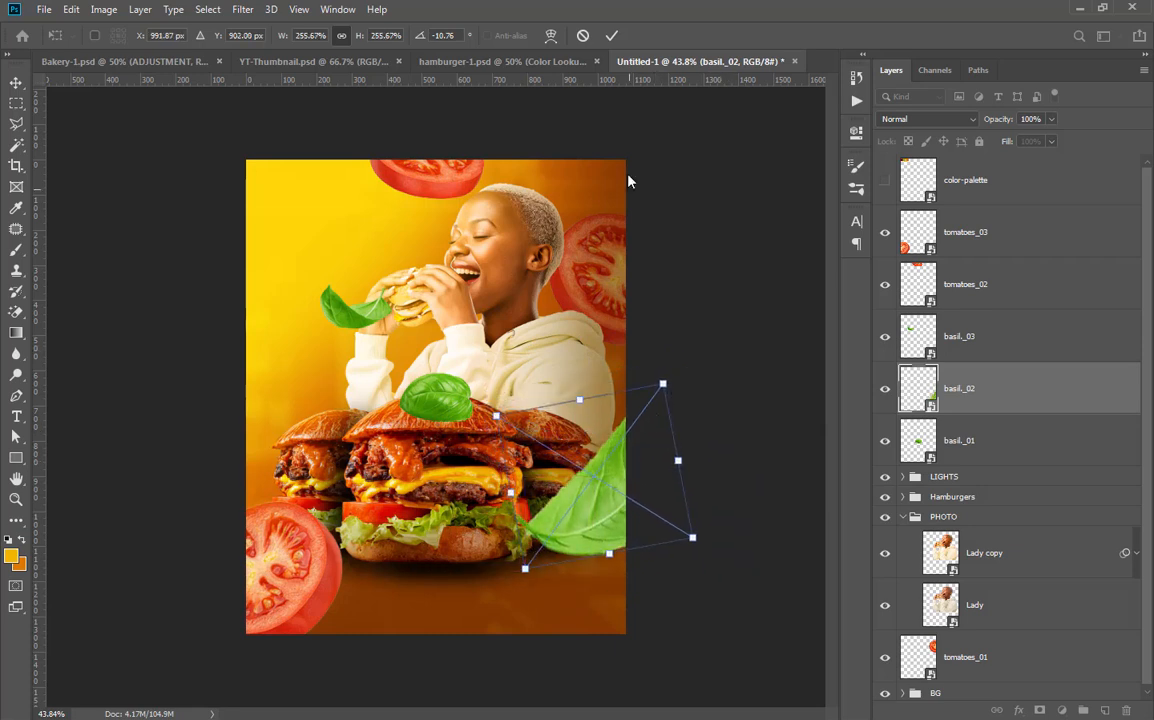
pyautogui.click(611, 36)
# Move the basil._03 leaf in front of the woman's neck and hood
pyautogui.click(360, 268)
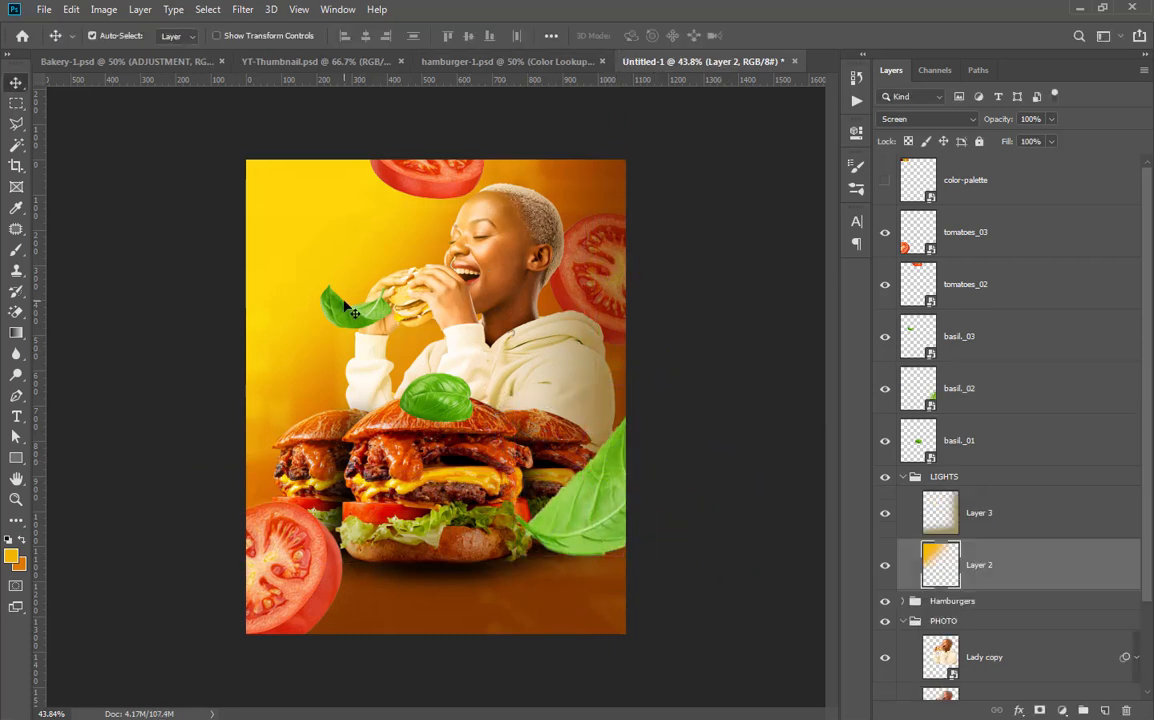
pyautogui.click(358, 330)
pyautogui.moveTo(358, 330); pyautogui.dragTo(328, 318)
pyautogui.click(450, 403)
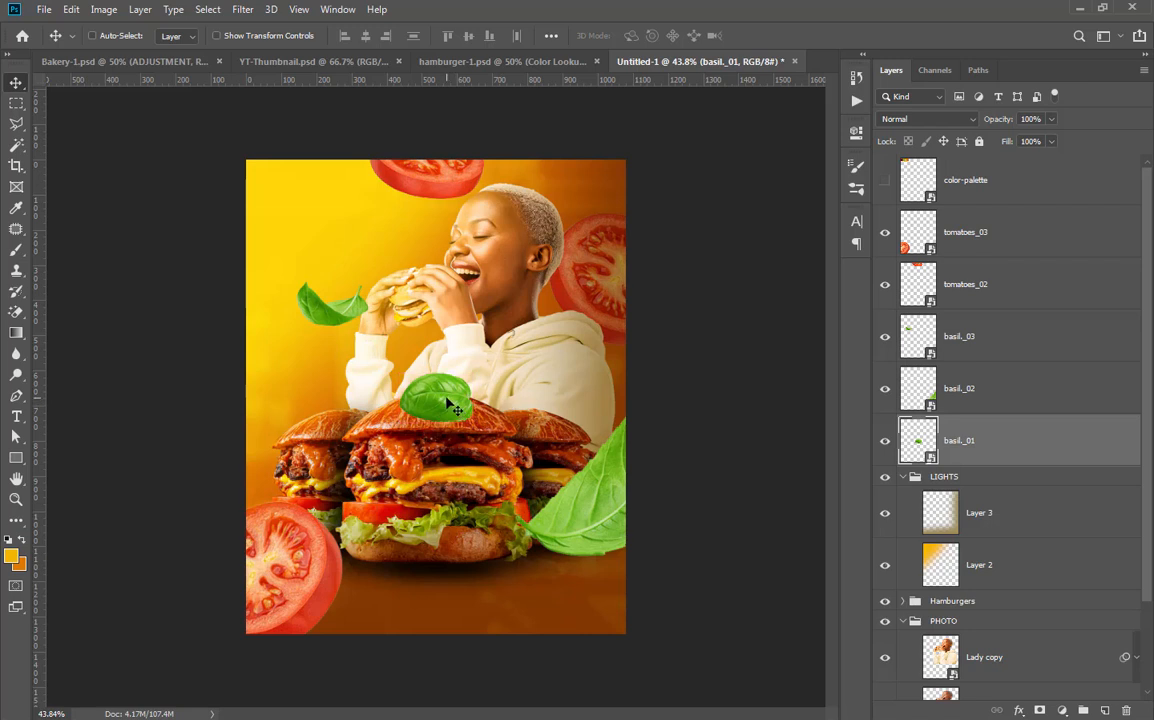
pyautogui.moveTo(356, 314); pyautogui.dragTo(545, 316)
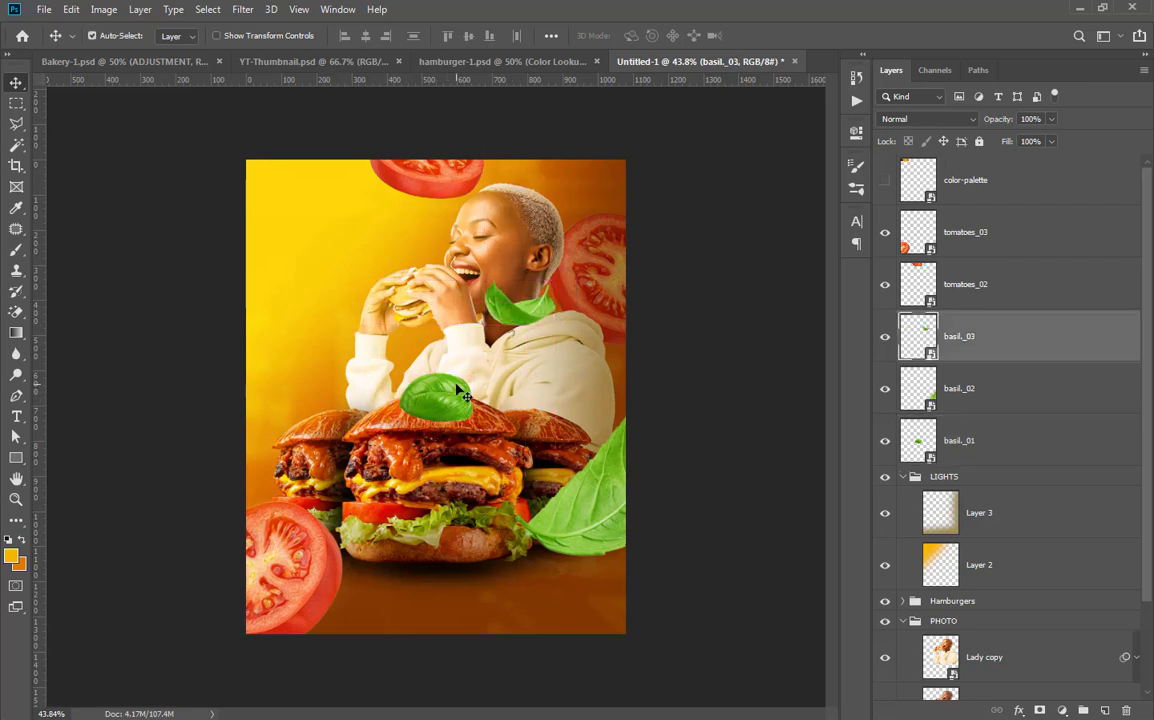
# Move the basil._01 leaf to the left of the woman's hands and scale it to about 88%
pyautogui.click(460, 397)
pyautogui.moveTo(458, 393); pyautogui.dragTo(353, 319)
pyautogui.hotkey('ctrl', 't')
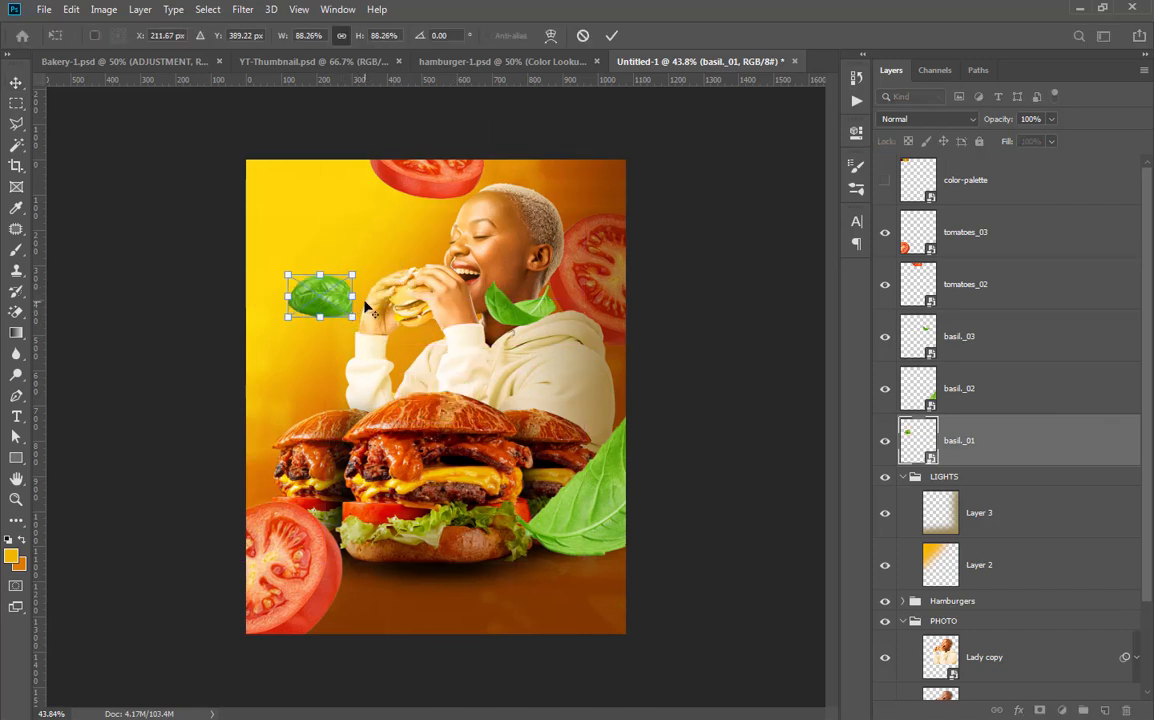
pyautogui.scroll(5, 366, 306)
pyautogui.click(611, 35)
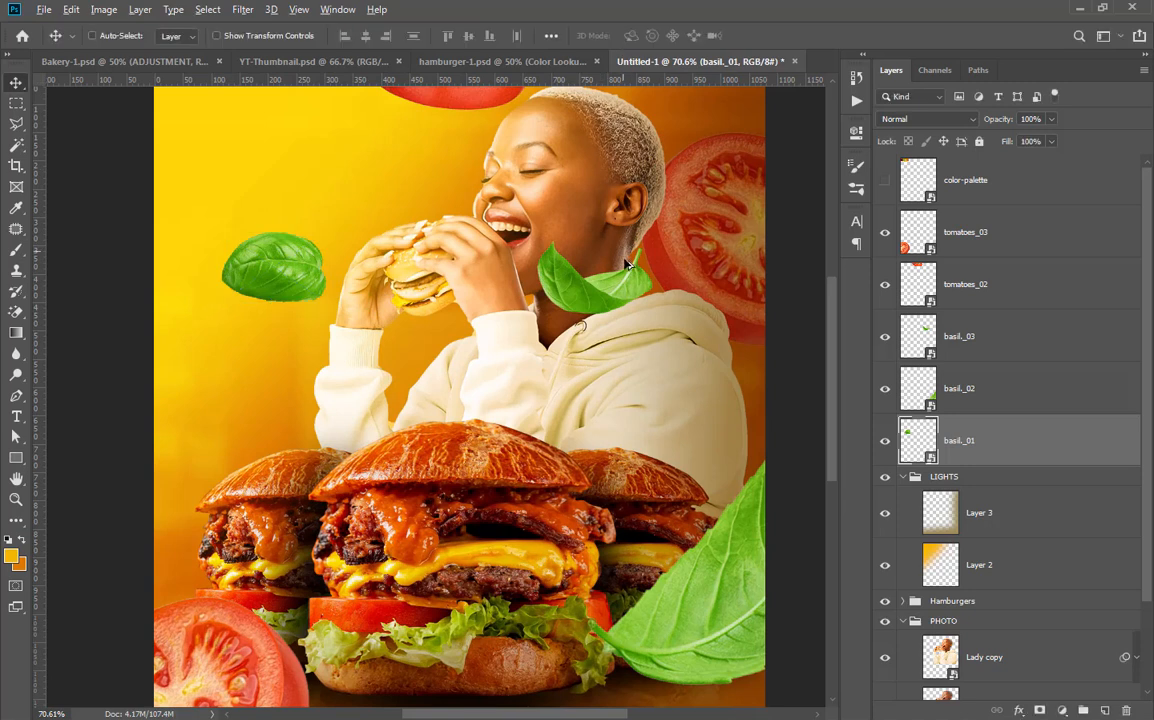
# Shift the basil._03 leaf slightly right and down over the hoodie's shoulder
pyautogui.scroll(-3, 540, 270)
pyautogui.keyDown('ctrl'); pyautogui.click(549, 305); pyautogui.keyUp('ctrl')
pyautogui.moveTo(549, 305); pyautogui.dragTo(568, 315)
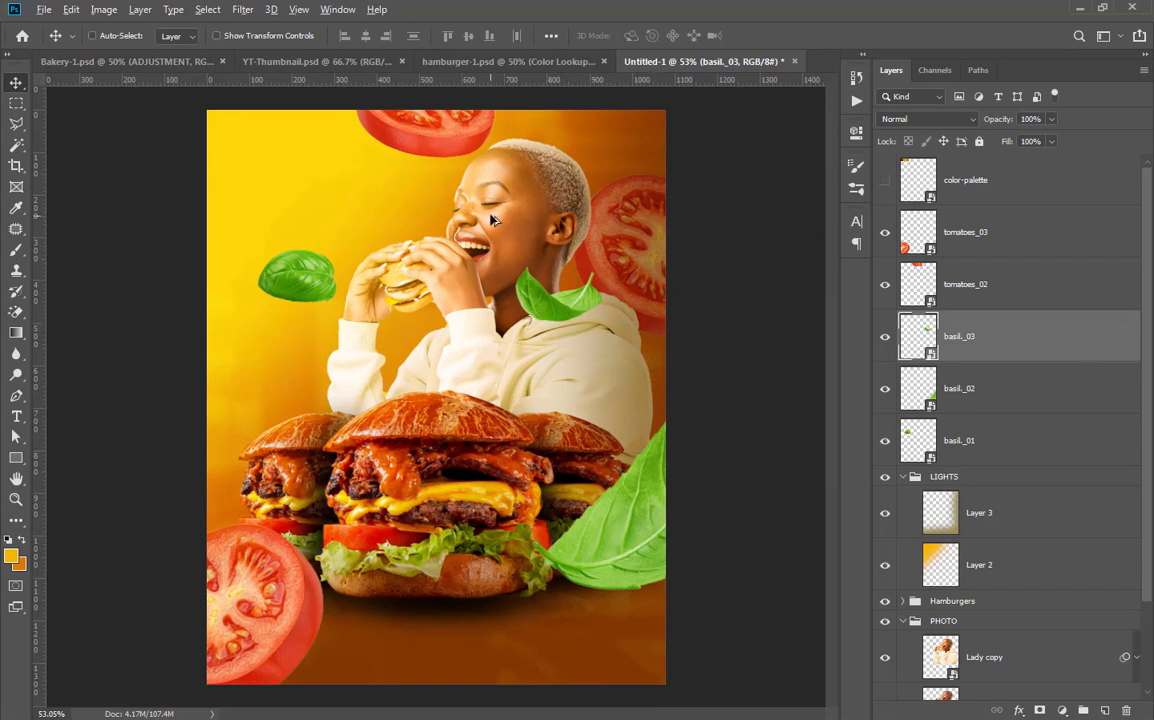
# Try converting all the tomato and basil layers above the LIGHTS group into one smart object and undo it
pyautogui.scroll(-1, 491, 219)
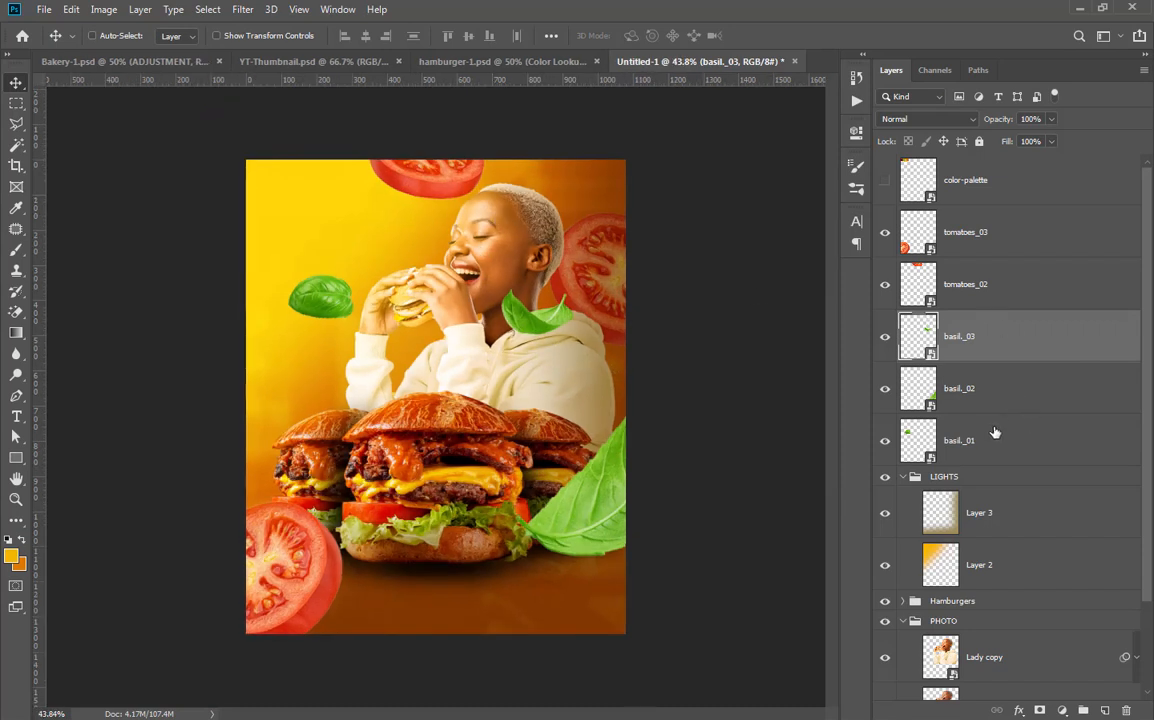
pyautogui.click(994, 437)
pyautogui.click(1005, 236)
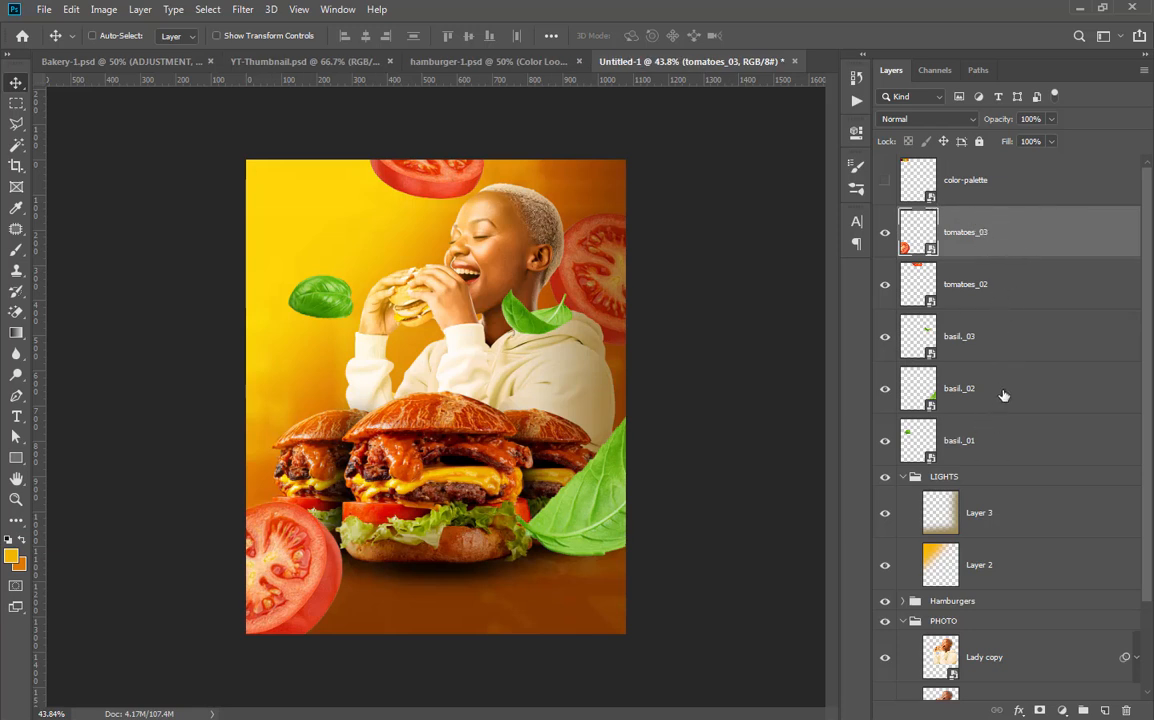
pyautogui.rightClick(1023, 234)
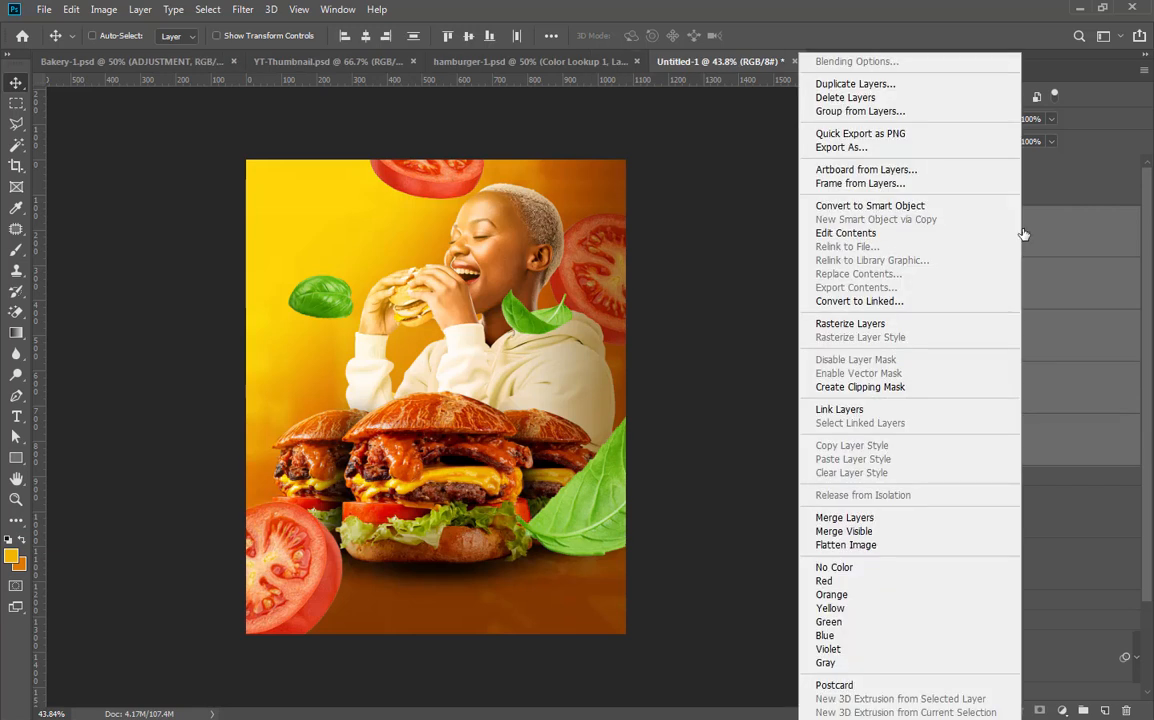
pyautogui.click(928, 209)
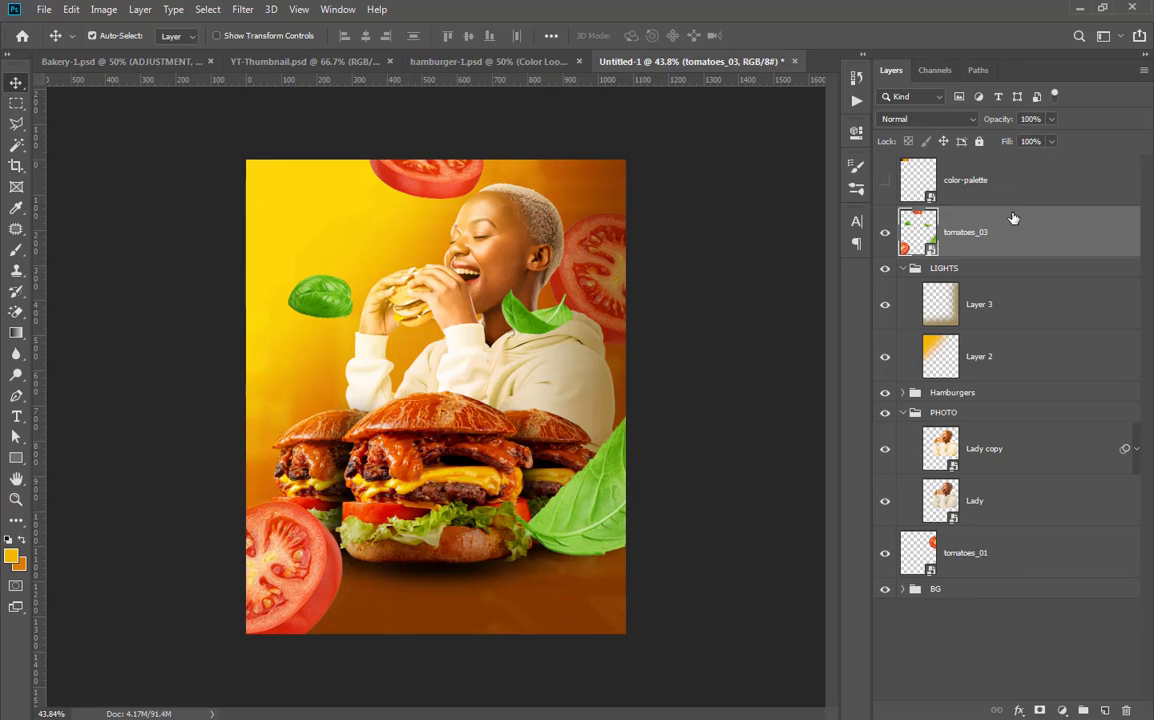
pyautogui.hotkey('ctrl', 'z')
pyautogui.click(1013, 241)
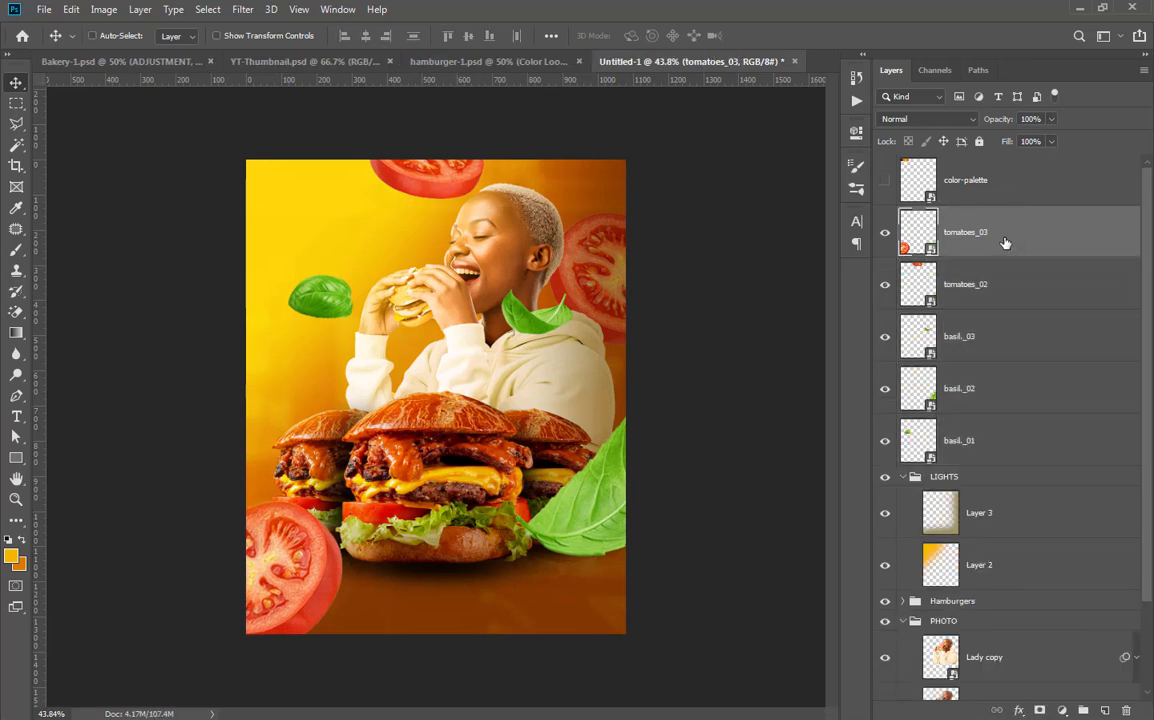
pyautogui.rightClick(1005, 243)
pyautogui.click(907, 216)
pyautogui.click(1016, 282)
pyautogui.rightClick(1016, 283)
pyautogui.click(1069, 308)
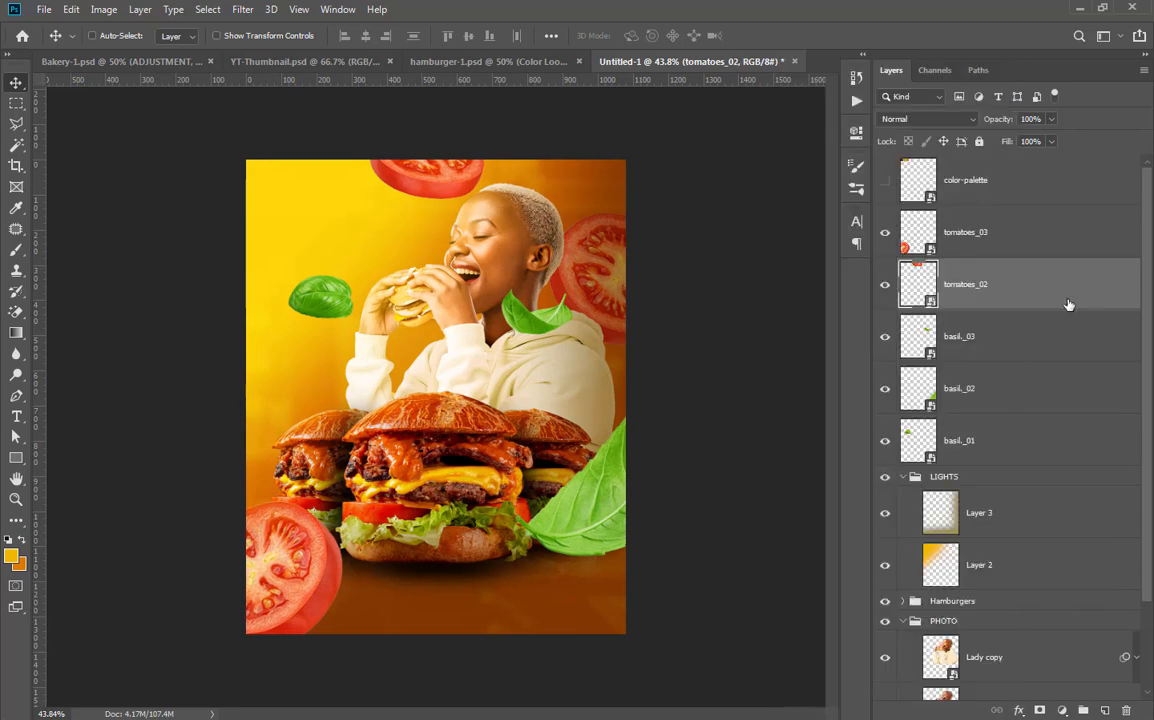
pyautogui.click(956, 255)
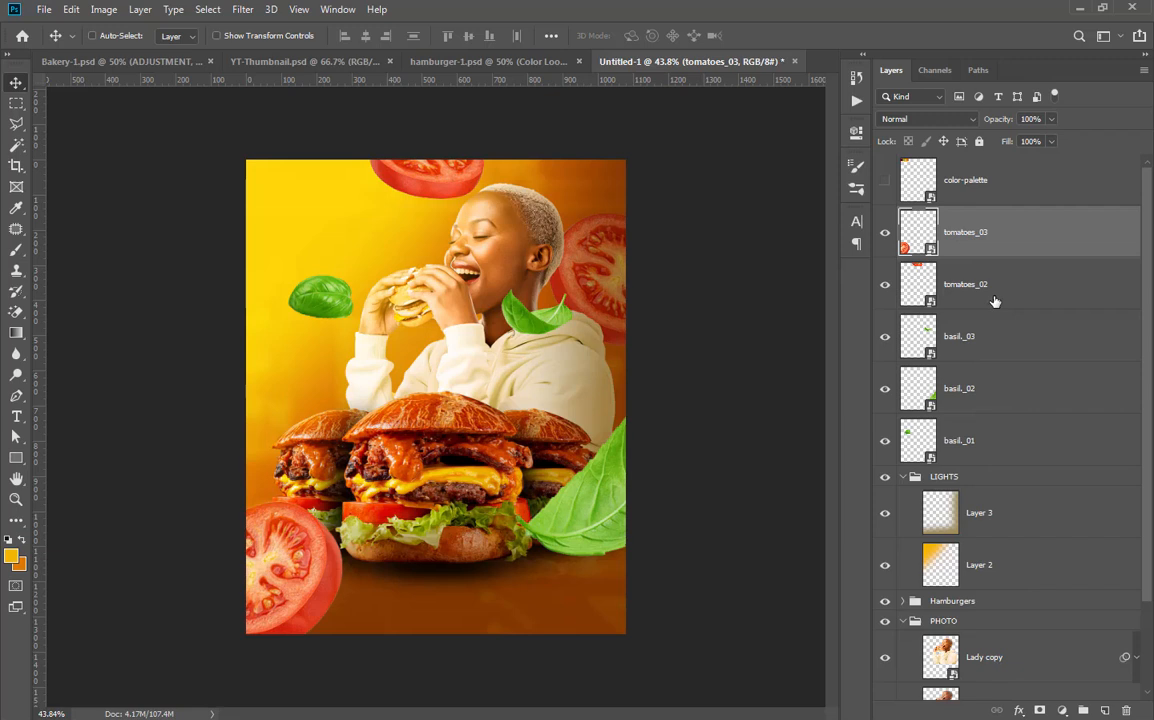
pyautogui.click(996, 444)
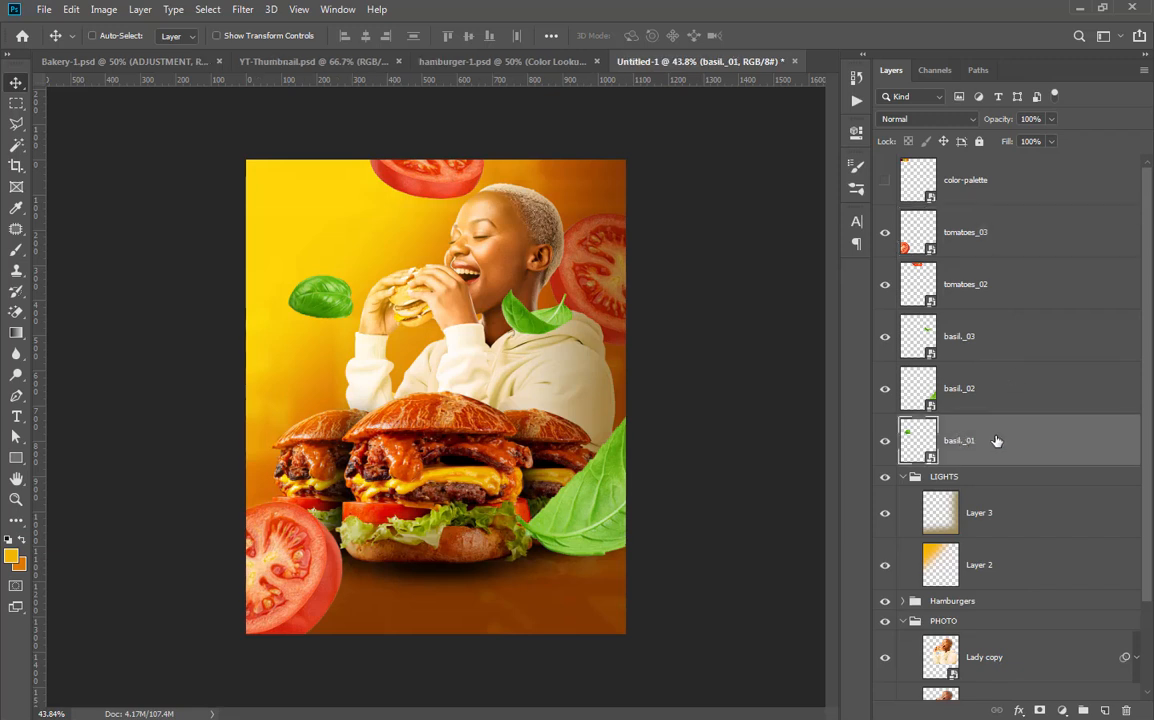
pyautogui.click(886, 442)
pyautogui.click(886, 442)
# Apply a Motion Blur filter to the basil._02 layer with an angle of -90° and a distance of 45 pixels
pyautogui.click(967, 388)
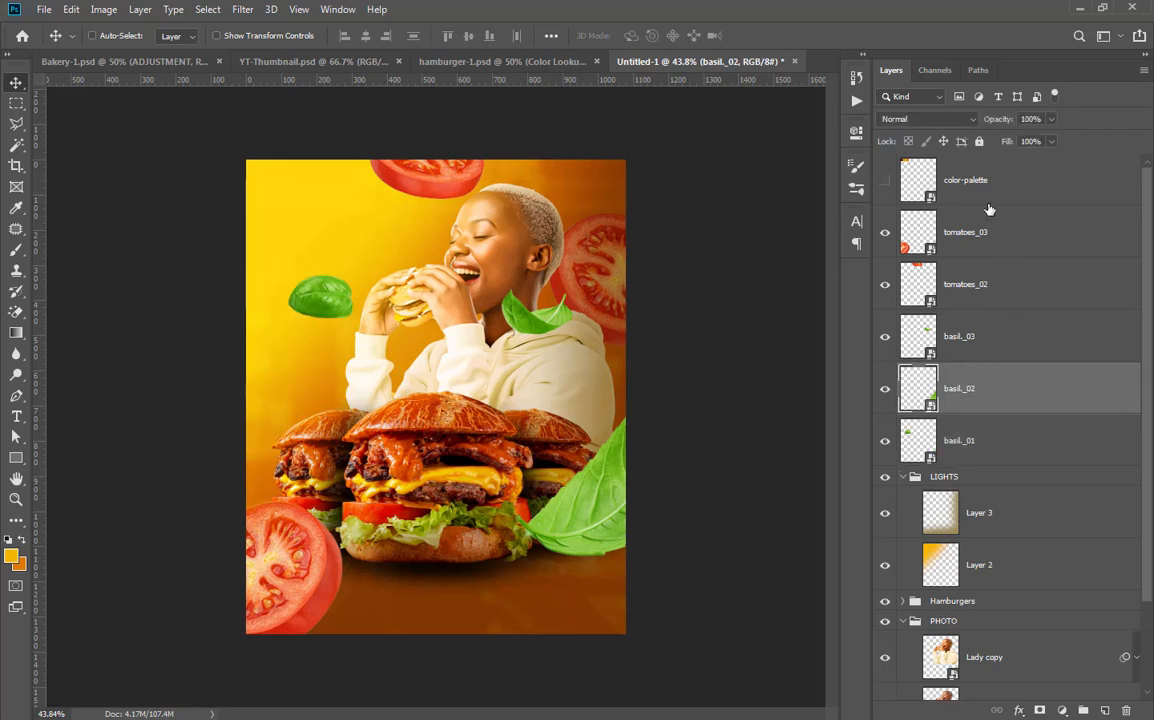
pyautogui.keyDown('shift'); pyautogui.click(998, 238); pyautogui.keyUp('shift')
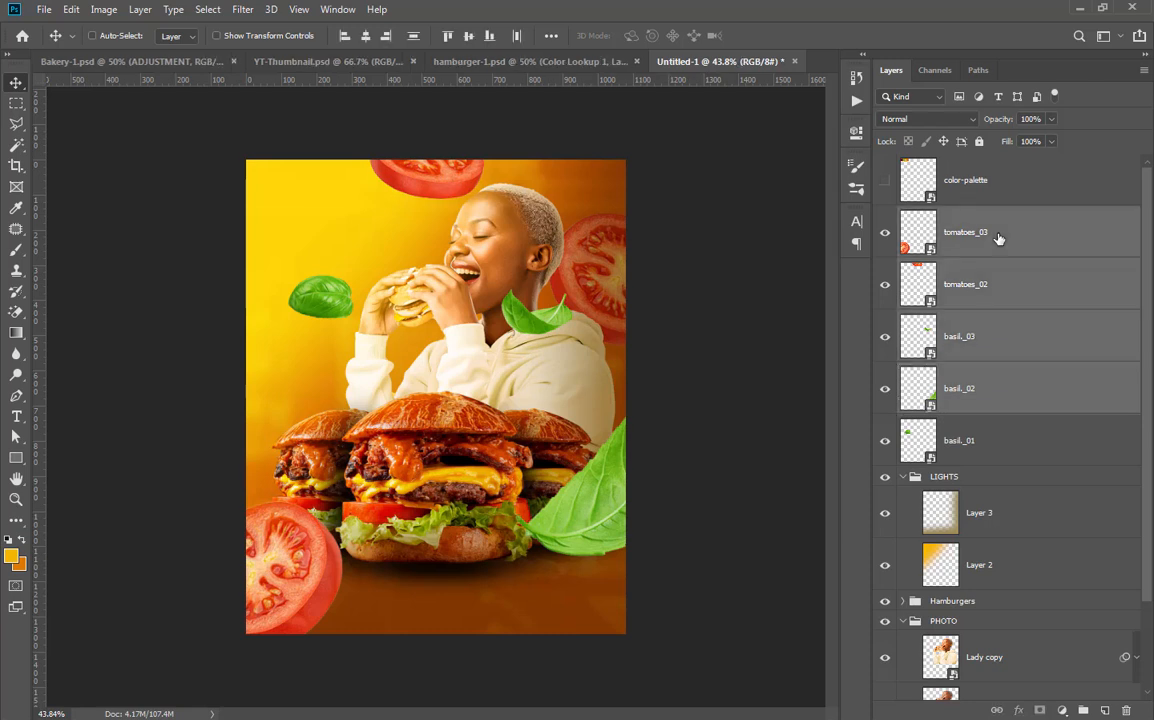
pyautogui.click(1047, 391)
pyautogui.rightClick(1047, 391)
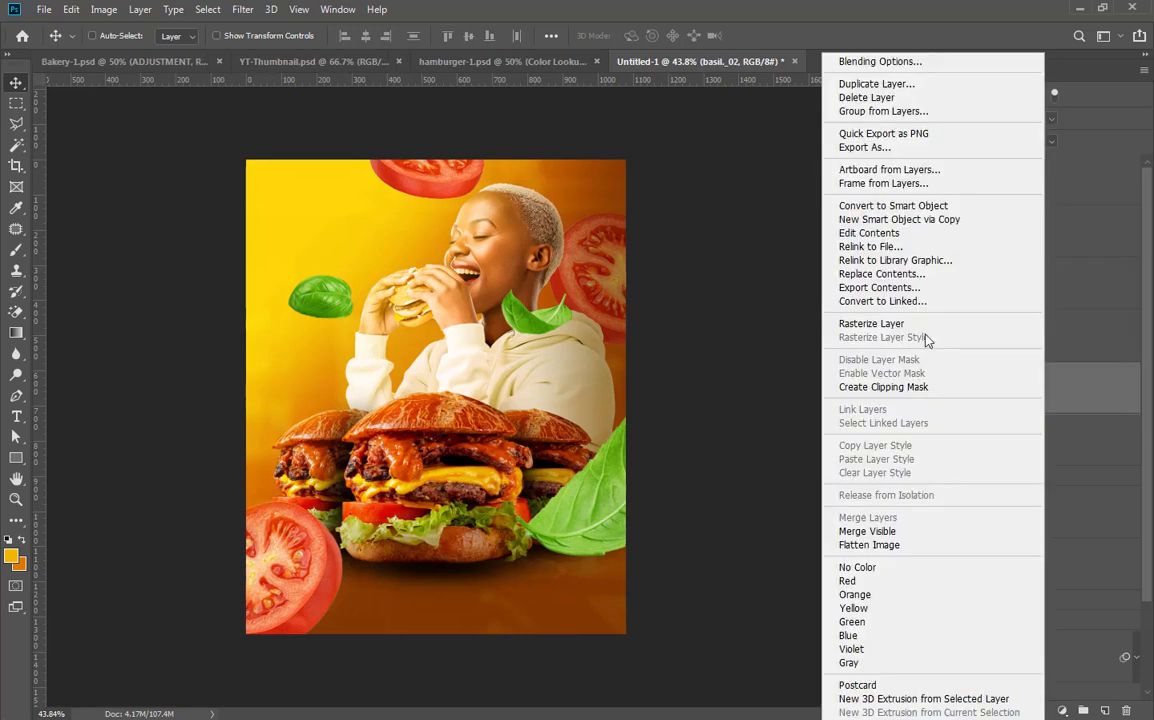
pyautogui.click(236, 8)
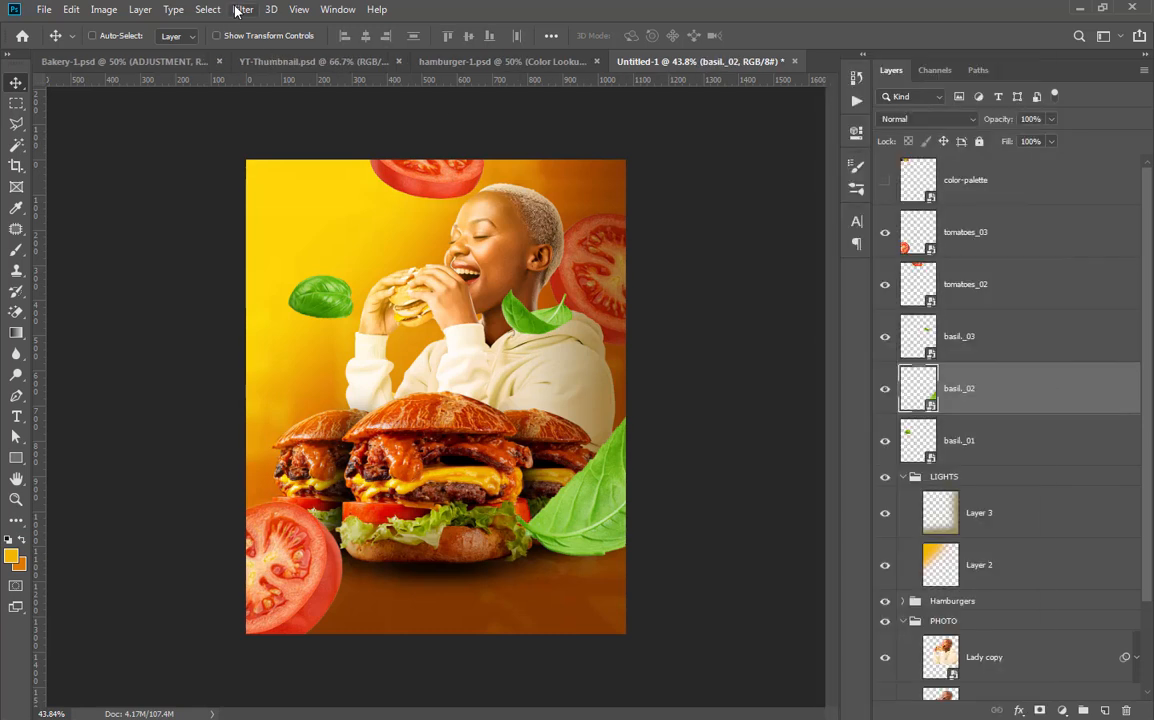
pyautogui.click(238, 10)
pyautogui.moveTo(357, 195)
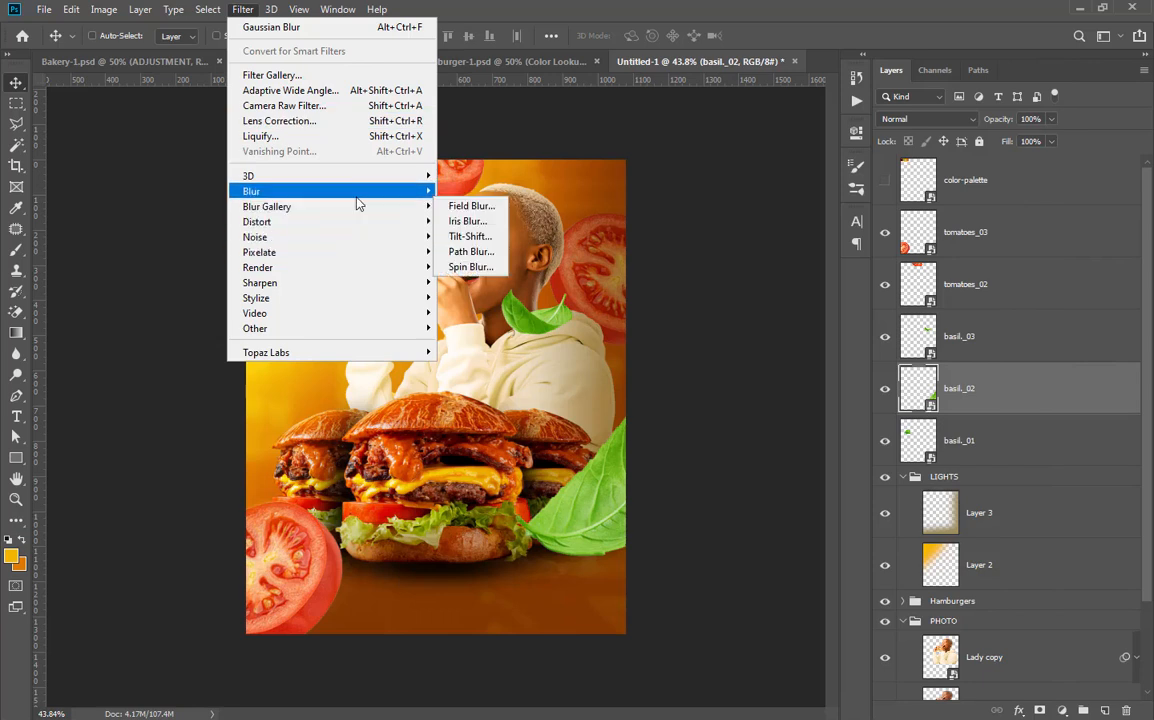
pyautogui.click(472, 283)
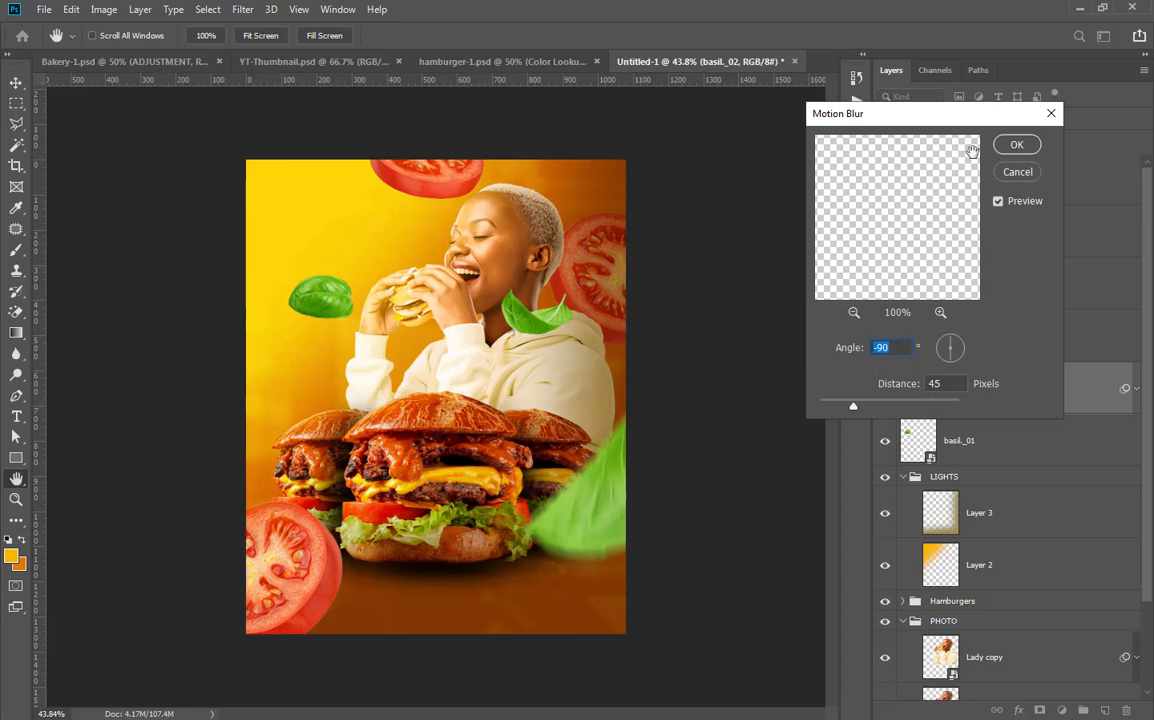
pyautogui.click(1016, 144)
# Copy the Motion Blur smart filter from basil._02 to the basil._03, tomatoes_02, tomatoes_03 and tomatoes_01 layers
pyautogui.click(1057, 353)
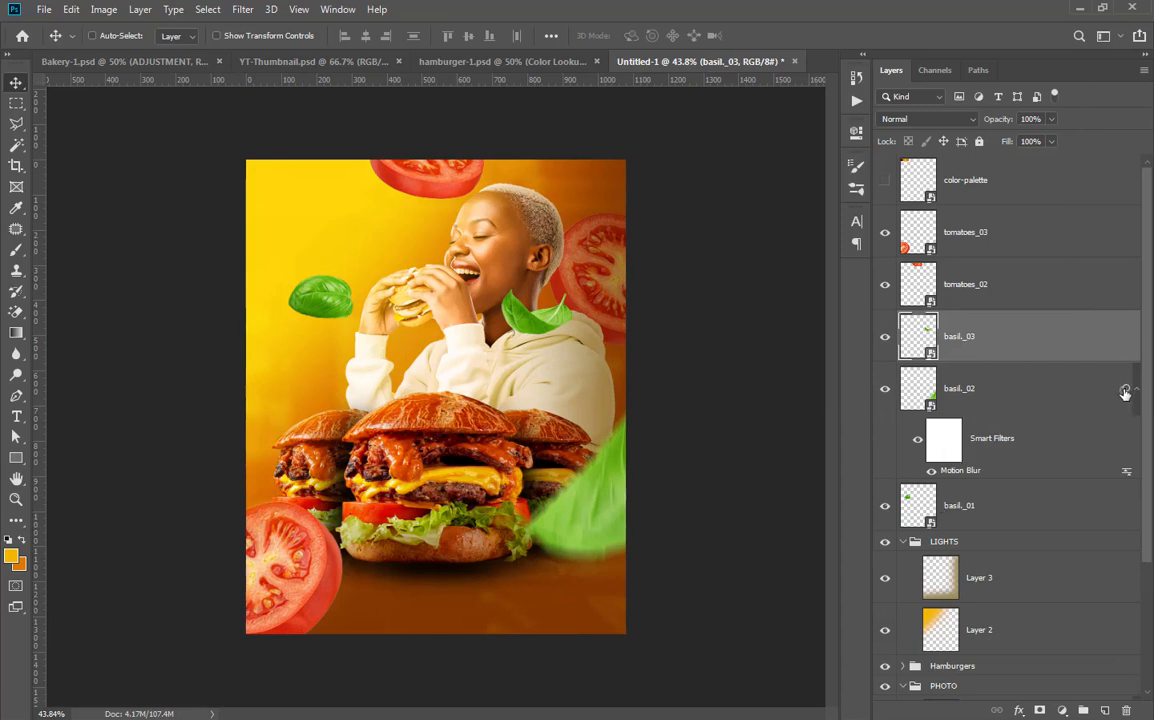
pyautogui.moveTo(1125, 393); pyautogui.dragTo(1118, 341)
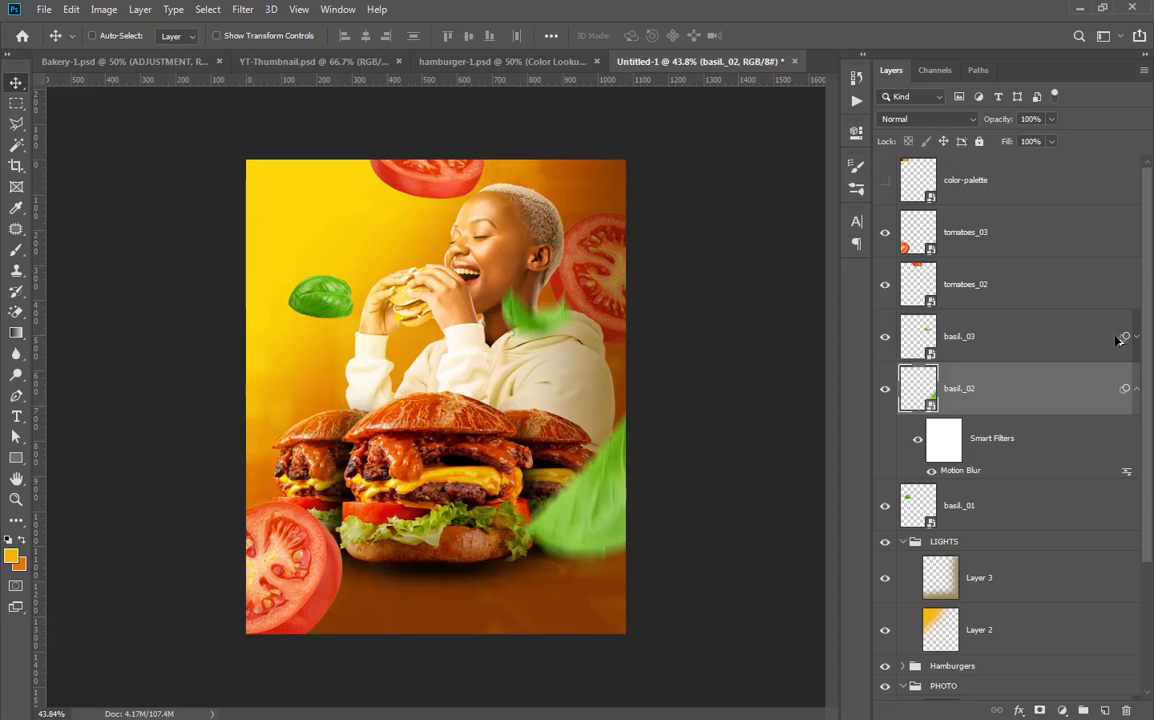
pyautogui.click(1089, 284)
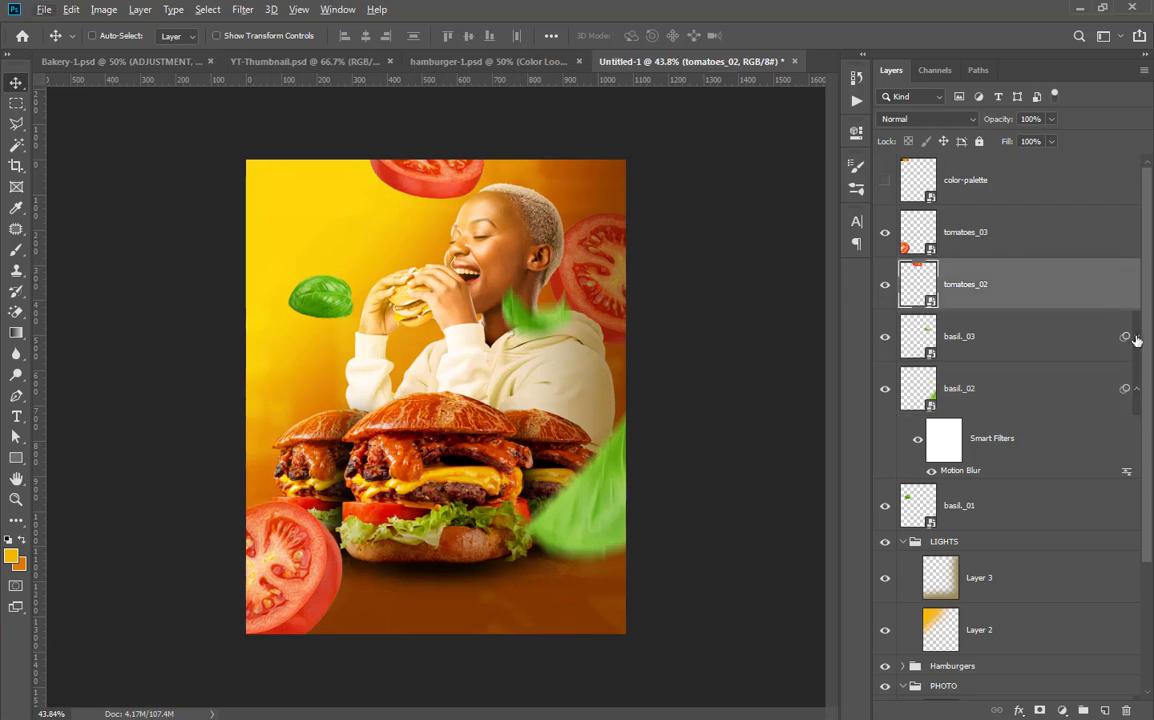
pyautogui.moveTo(1126, 338); pyautogui.dragTo(1102, 232)
pyautogui.click(1090, 236)
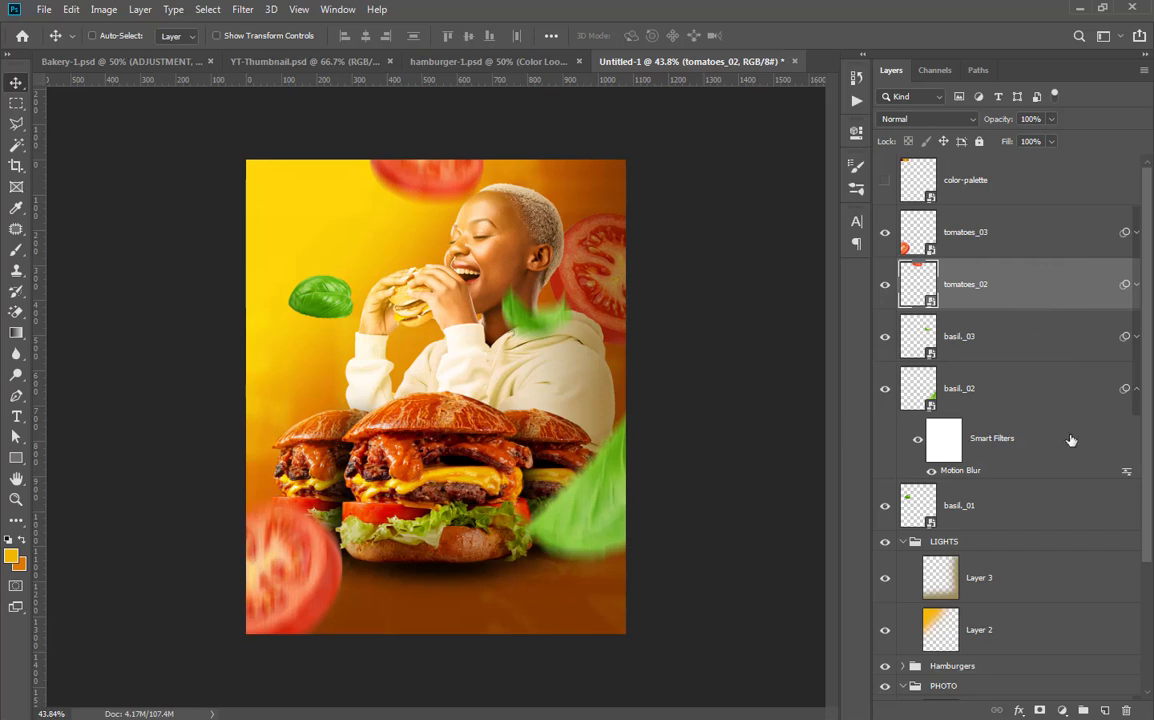
pyautogui.scroll(-3, 1070, 450)
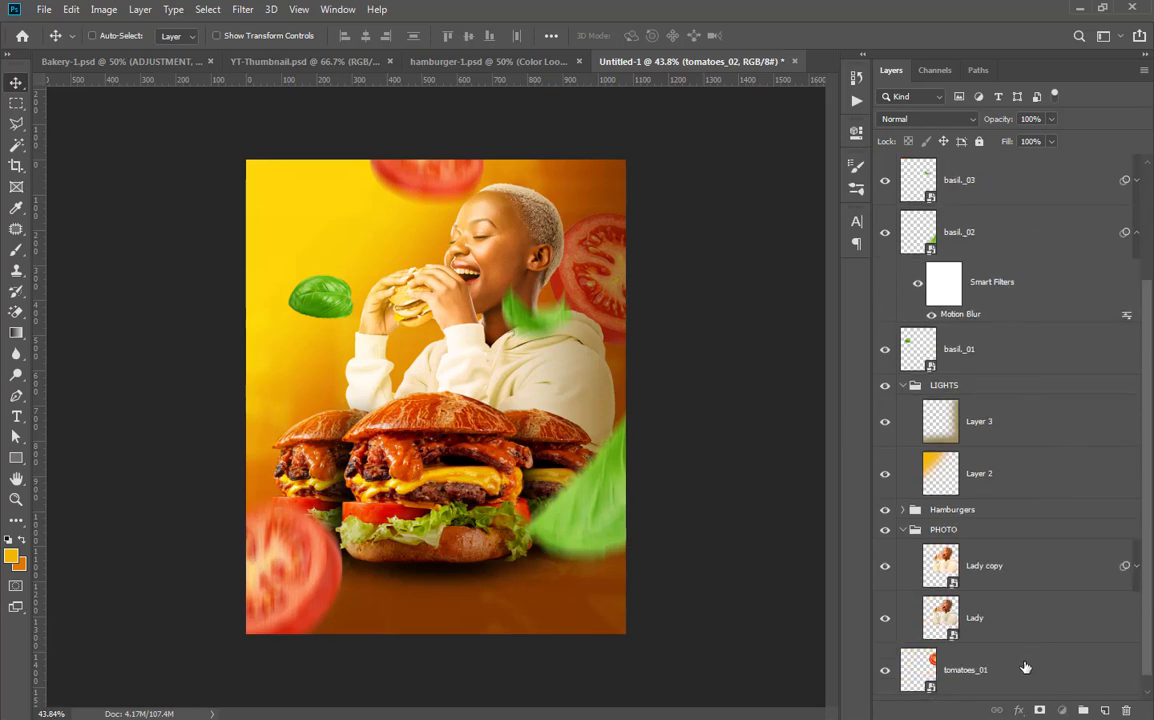
pyautogui.click(1026, 664)
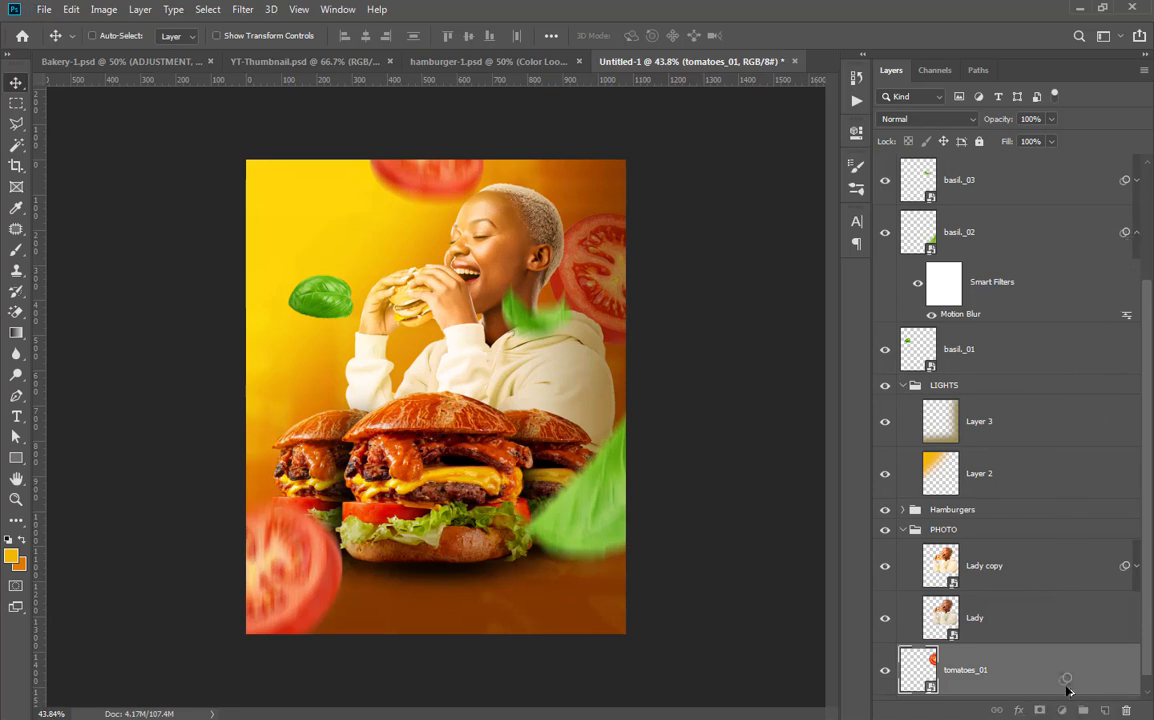
pyautogui.moveTo(1066, 686); pyautogui.dragTo(1068, 689)
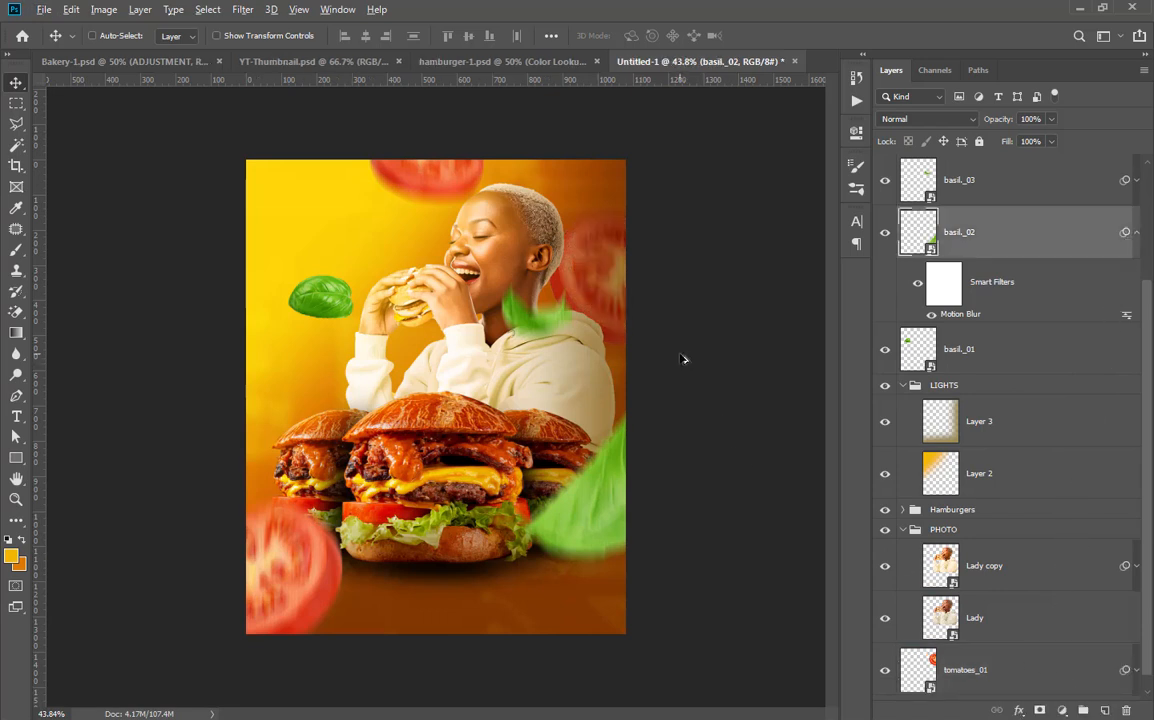
# Group the layers from basil._01 up to tomatoes_03 and name the group ELEMENT
pyautogui.scroll(1, 680, 350)
pyautogui.scroll(-1, 683, 330)
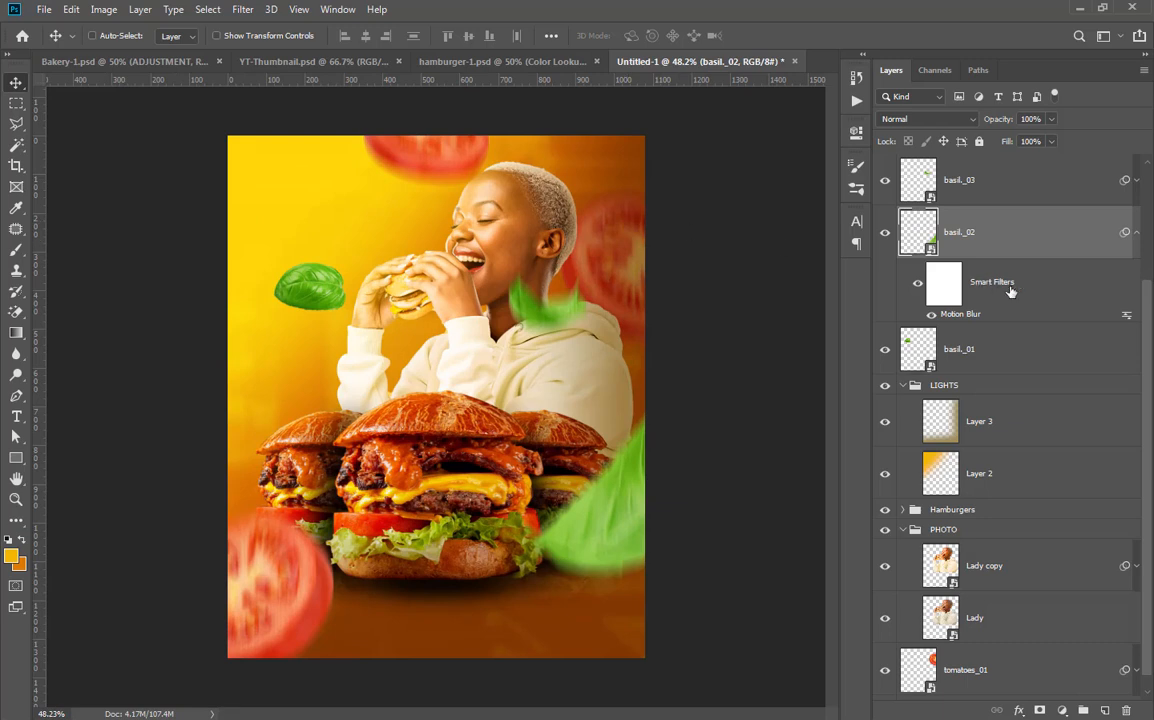
pyautogui.scroll(3, 1012, 292)
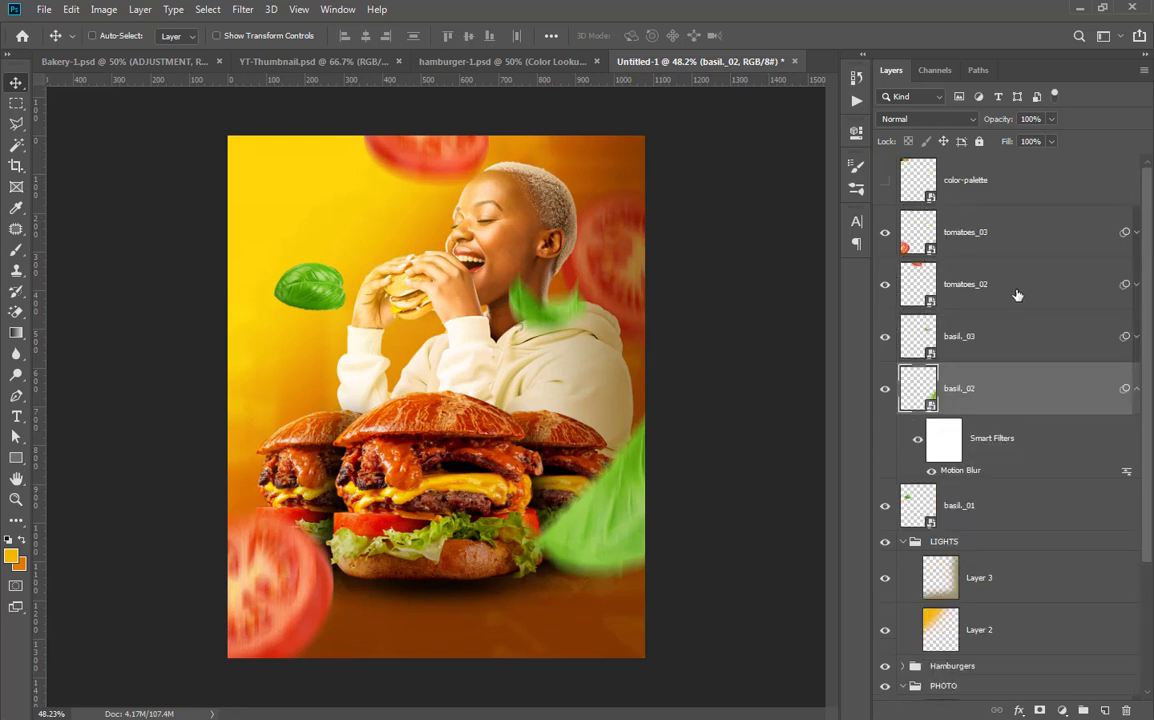
pyautogui.click(1008, 512)
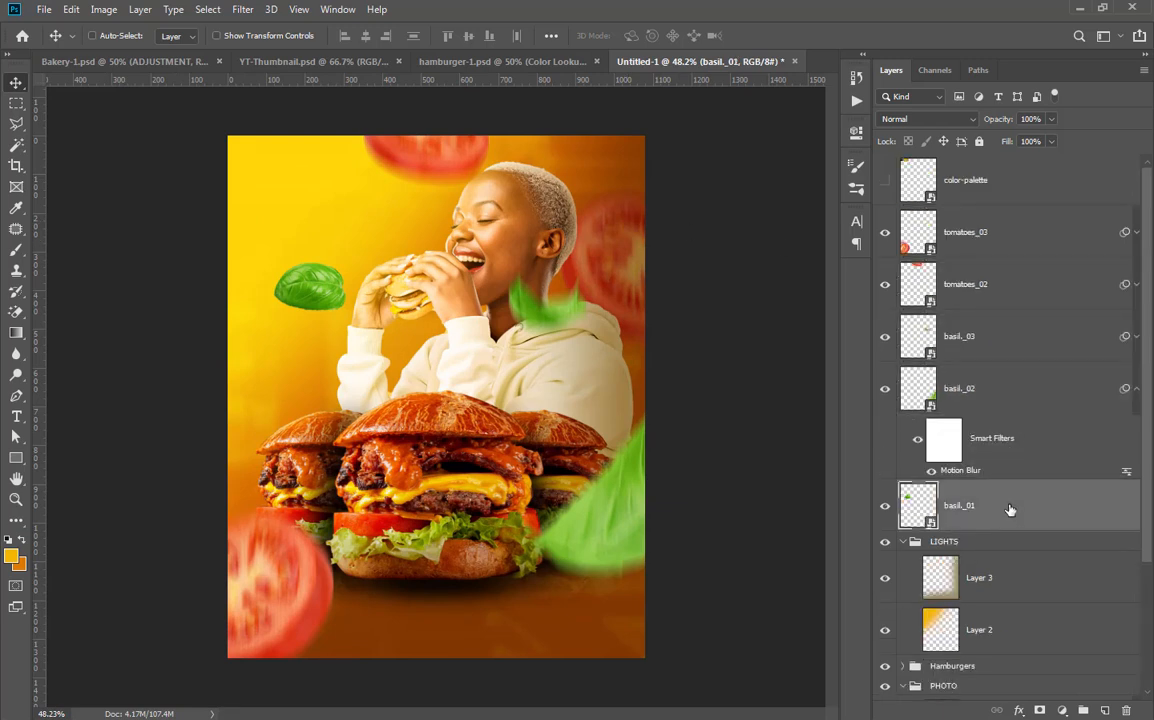
pyautogui.keyDown('shift'); pyautogui.click(1011, 243); pyautogui.keyUp('shift')
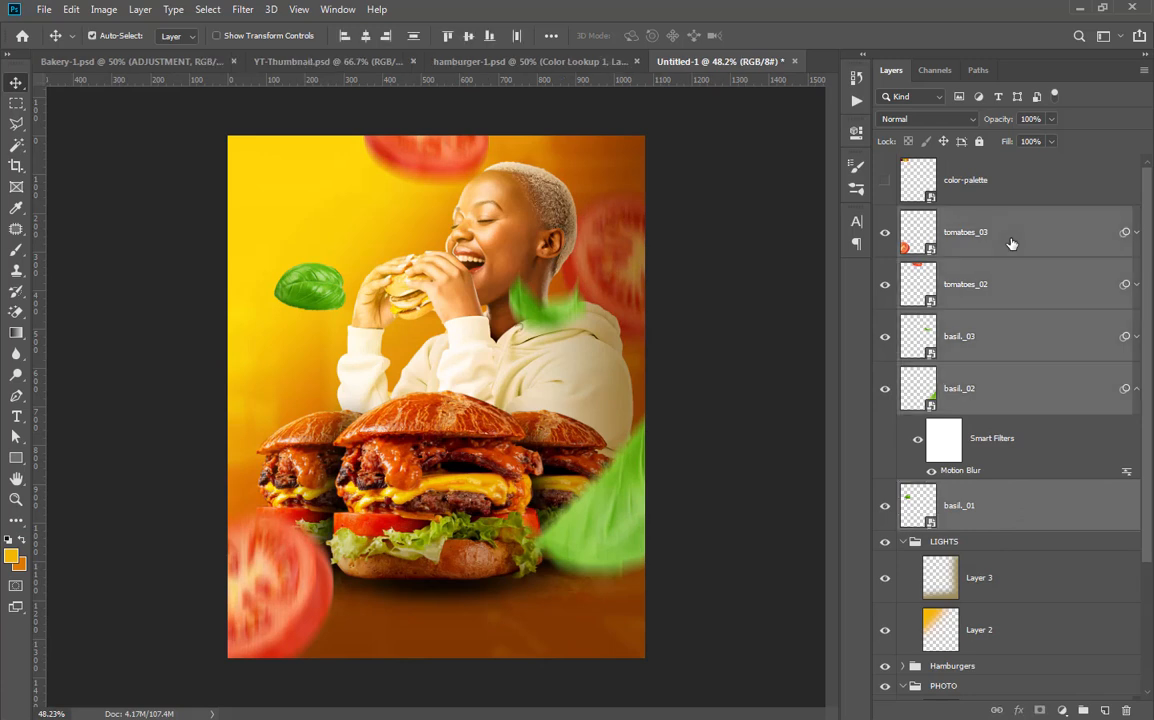
pyautogui.hotkey('ctrl', 'g')
pyautogui.doubleClick(945, 216)
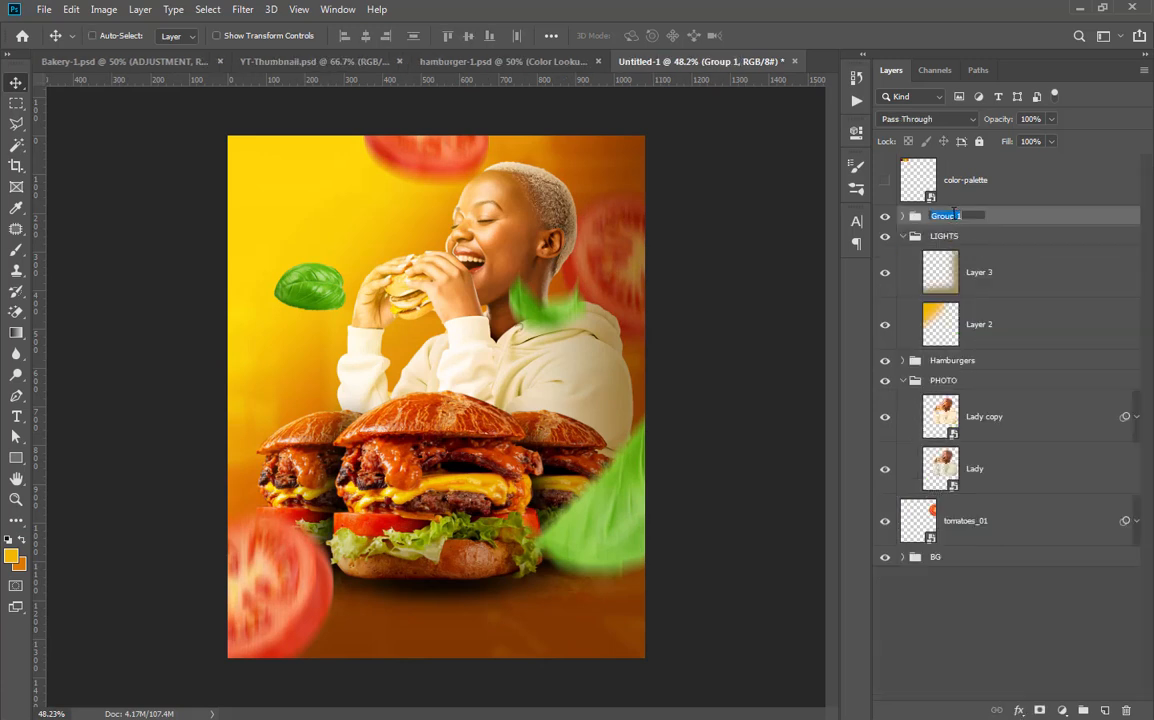
pyautogui.write('ELEMENT')
pyautogui.press('Return')
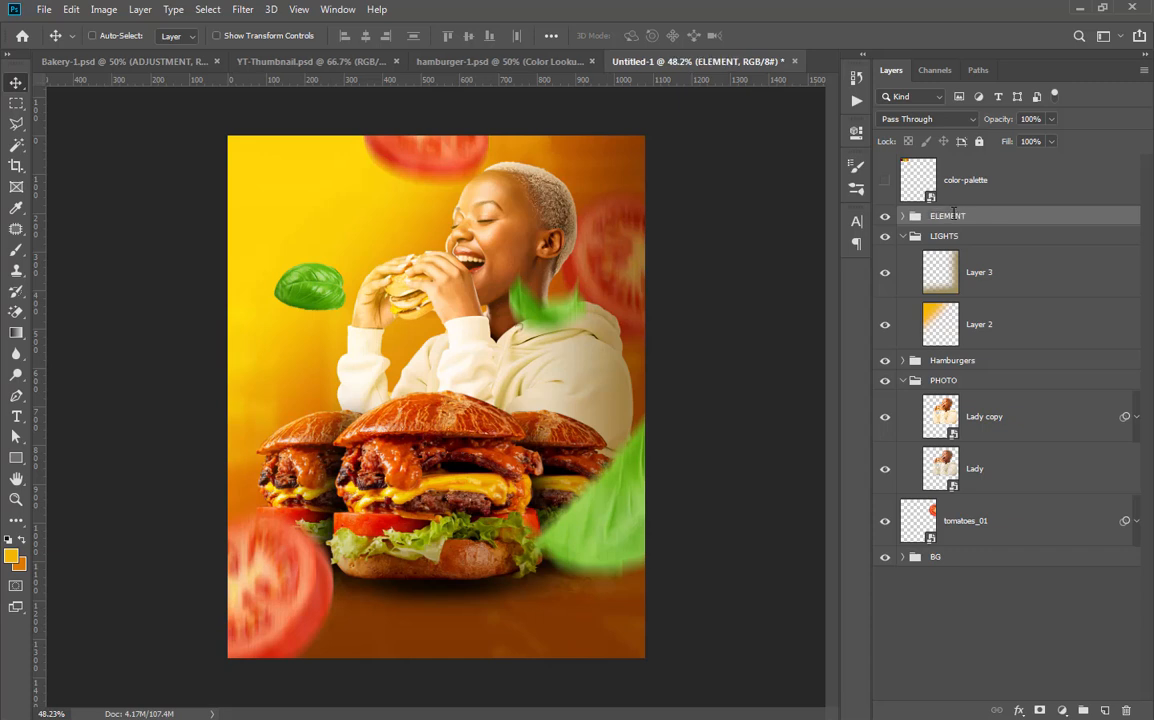
# Collapse the LIGHTS and PHOTO groups and put the tomatoes_01 layer in its own collapsed group named ELEMENTS
pyautogui.click(905, 236)
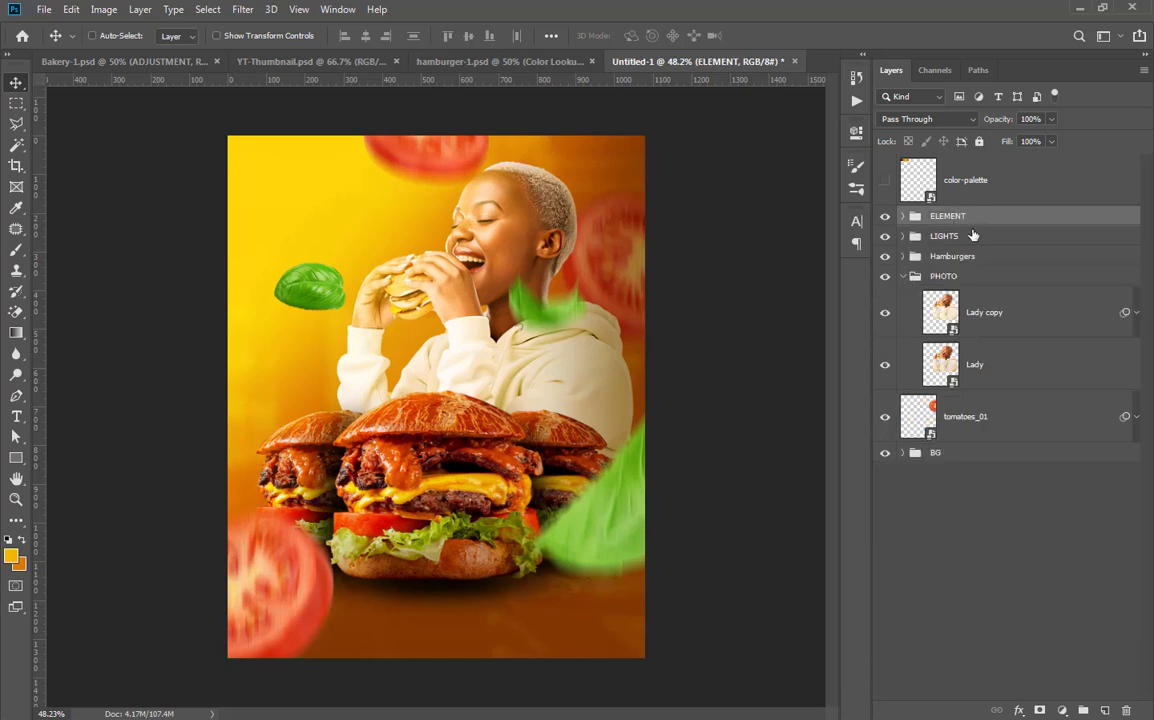
pyautogui.click(904, 277)
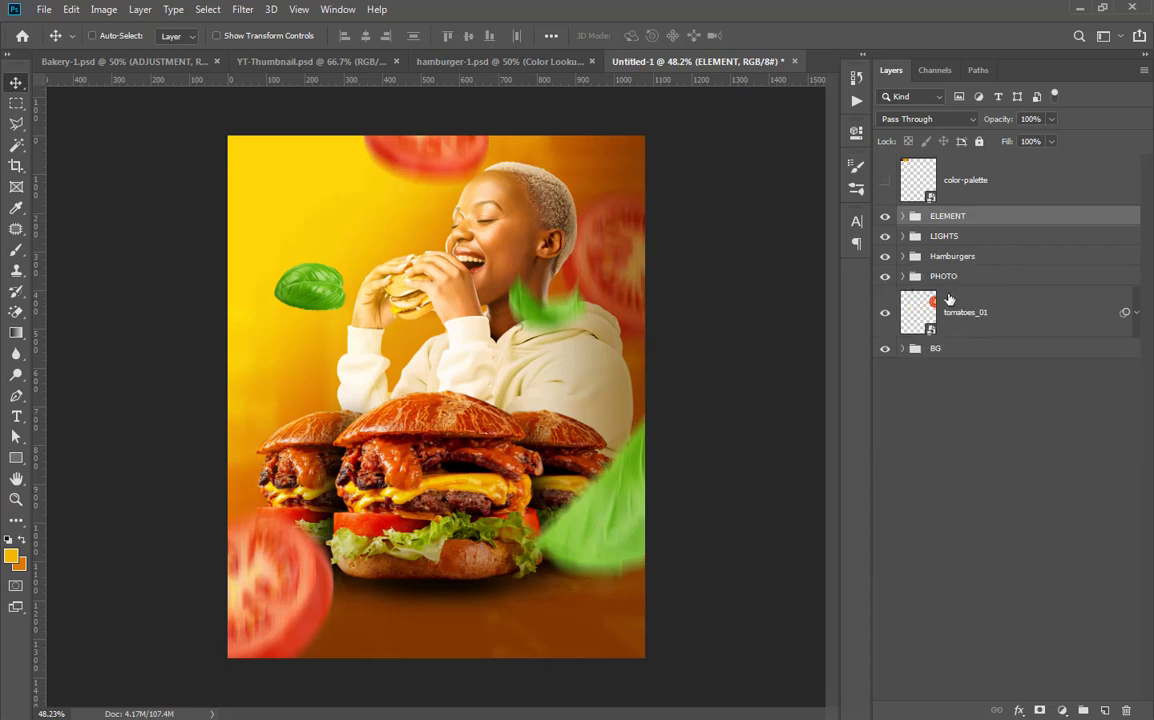
pyautogui.click(1004, 314)
pyautogui.hotkey('ctrl', 'g')
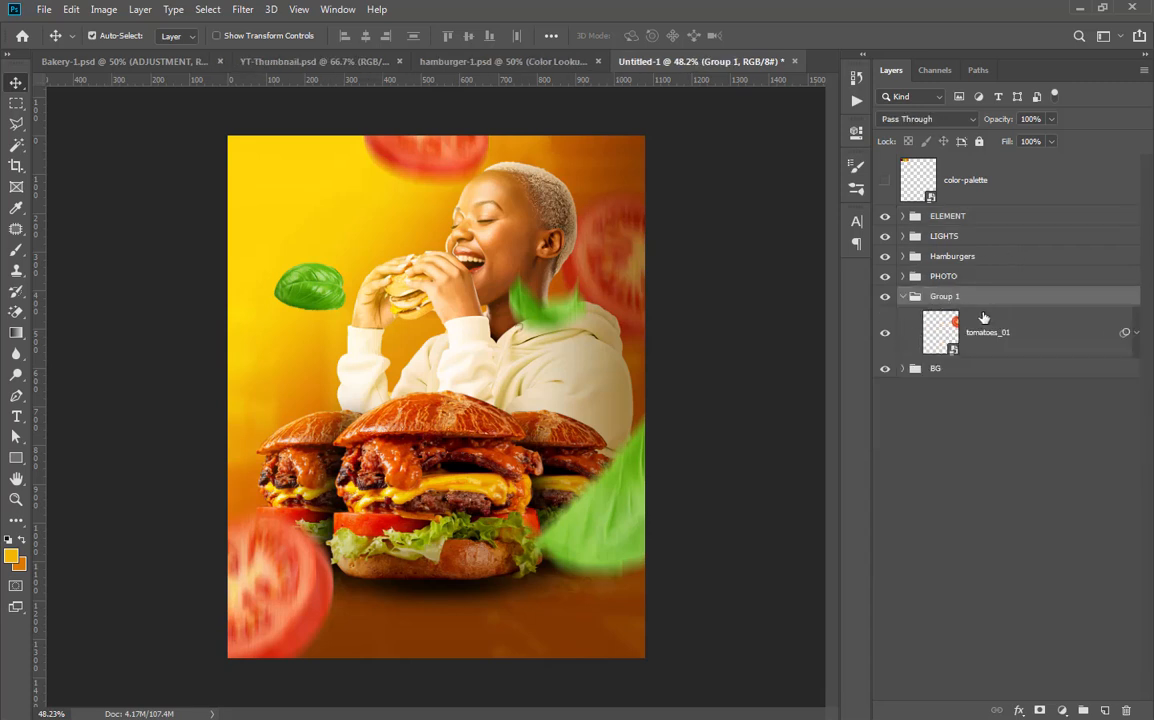
pyautogui.doubleClick(949, 296)
pyautogui.press('Return')
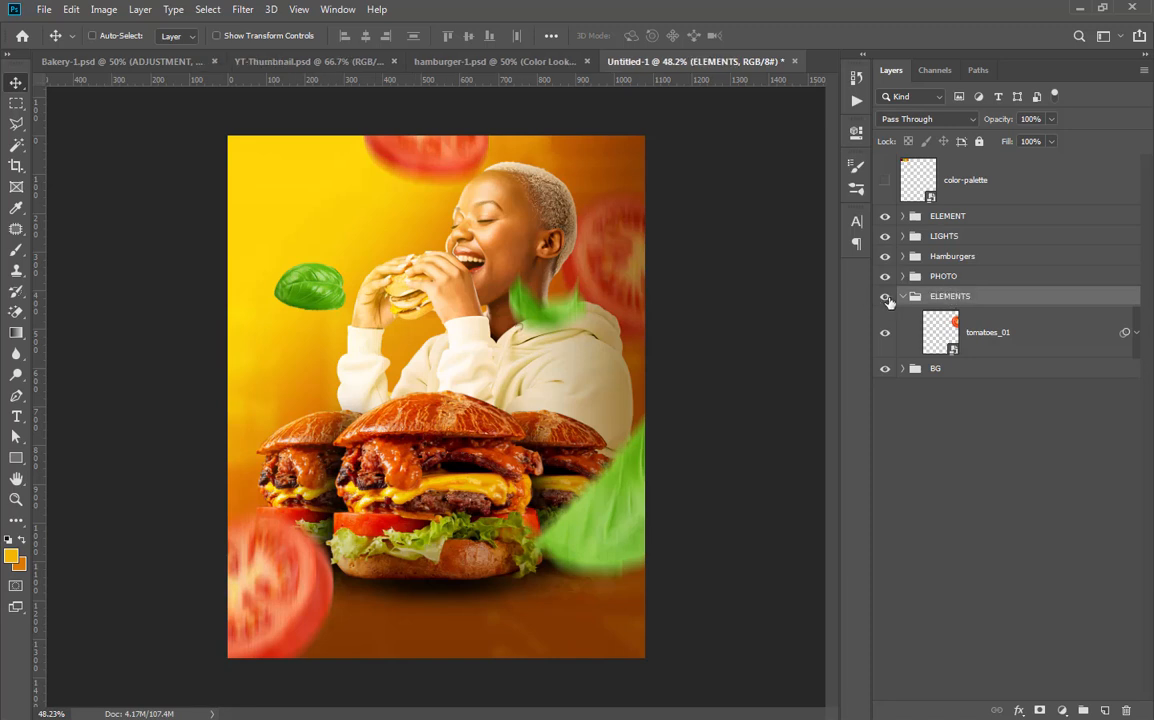
pyautogui.click(903, 297)
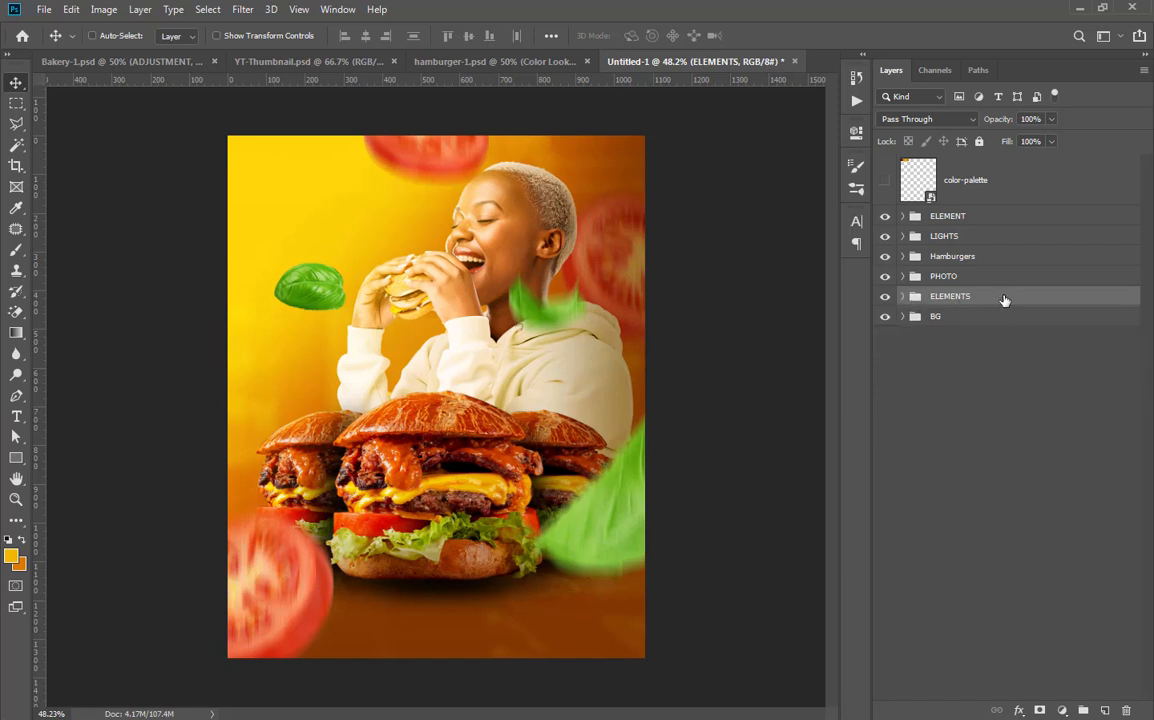
pyautogui.scroll(2, 546, 246)
pyautogui.scroll(-1, 560, 245)
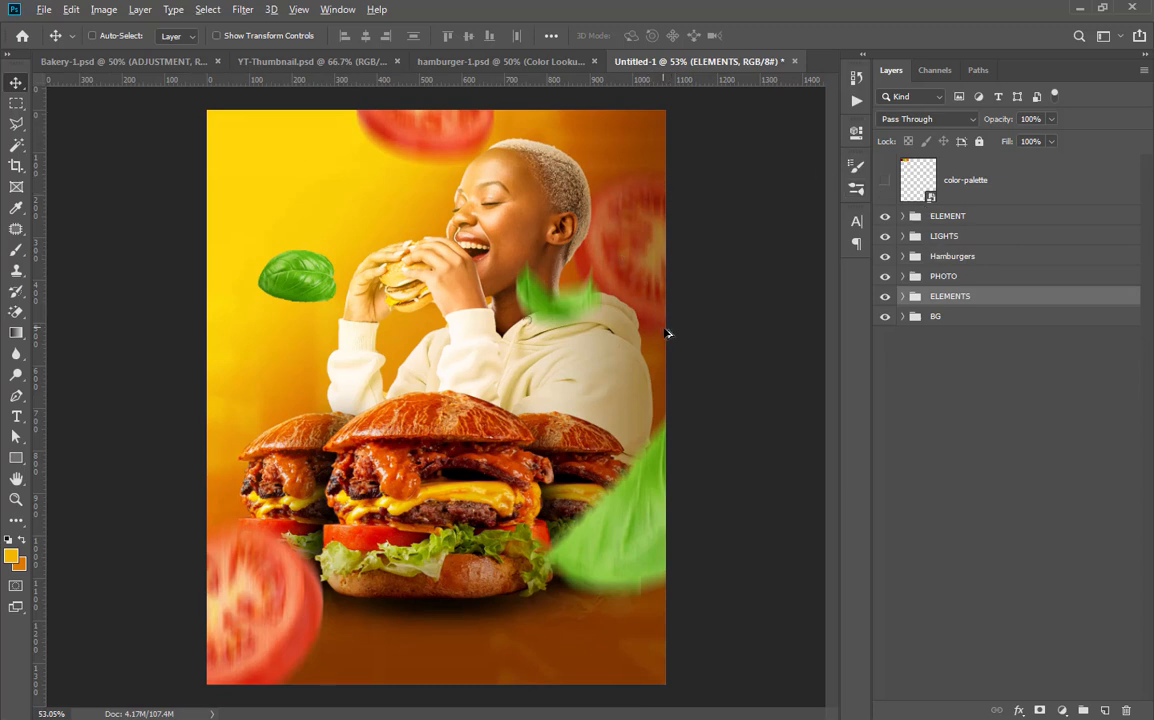
pyautogui.scroll(-2, 667, 332)
pyautogui.scroll(2, 324, 192)
pyautogui.scroll(-1, 699, 302)
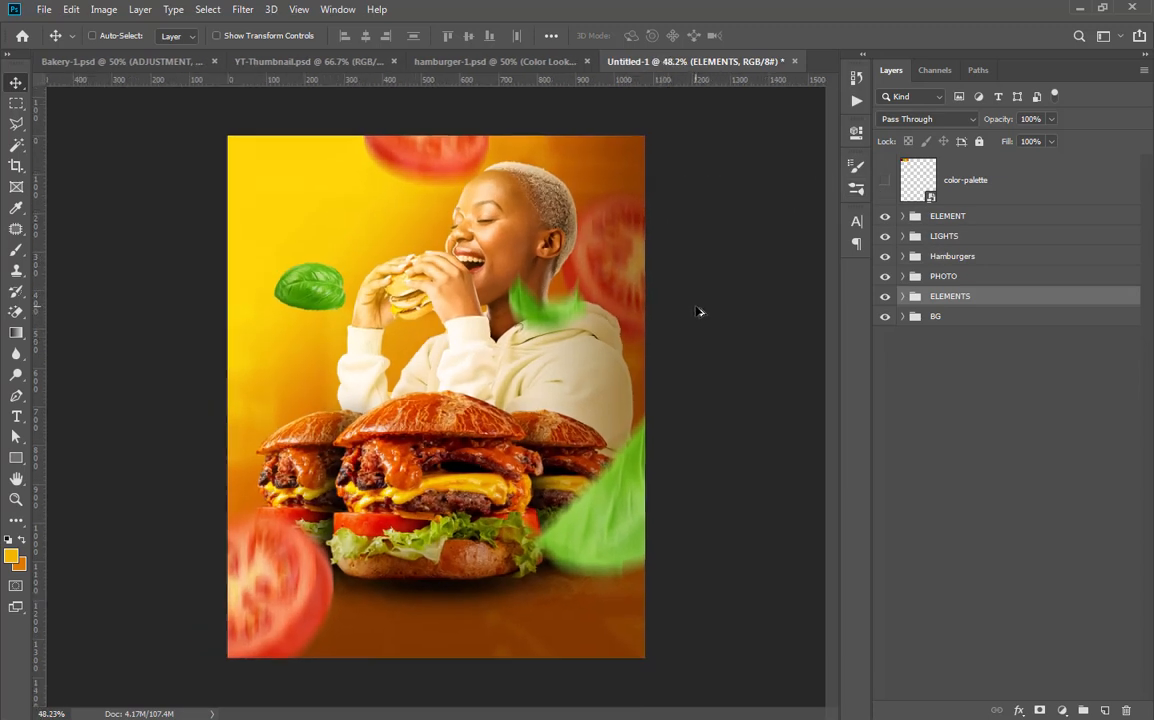
pyautogui.scroll(2, 673, 169)
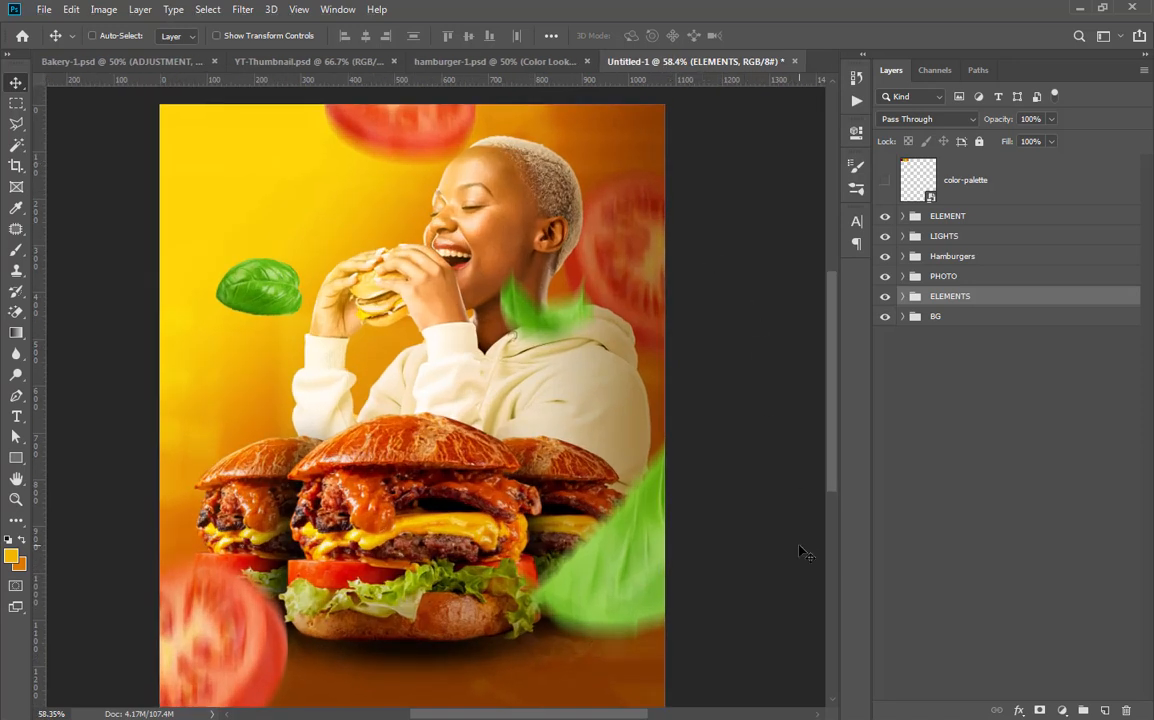
# Move the basil leaf beside the woman's hands slightly downward
pyautogui.scroll(-2, 617, 225)
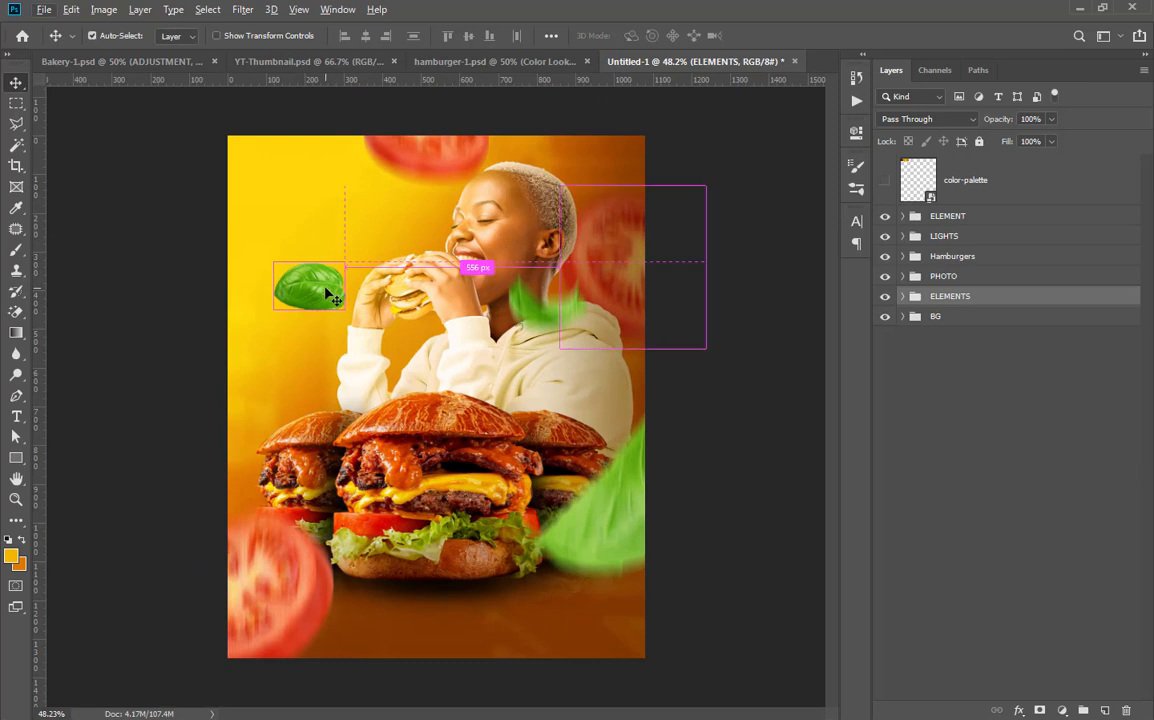
pyautogui.keyDown('ctrl'); pyautogui.click(350, 295); pyautogui.keyUp('ctrl')
pyautogui.moveTo(350, 295); pyautogui.dragTo(350, 326)
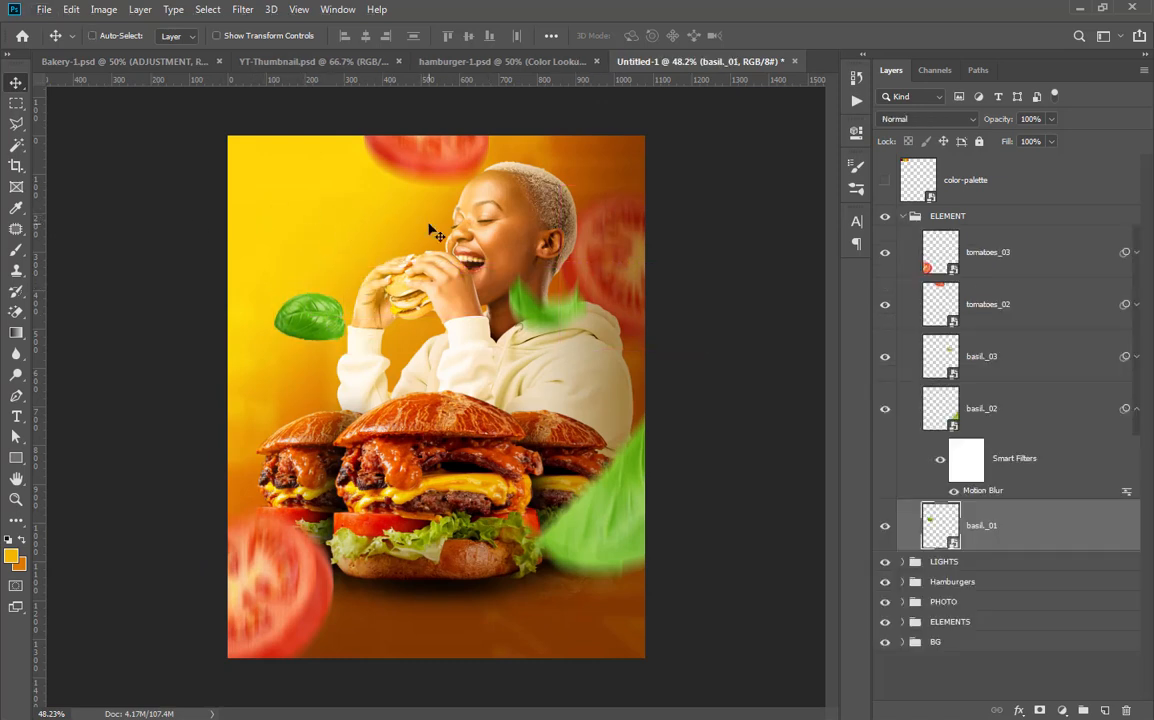
# Collapse the ELEMENT group and add a new empty layer directly above it
pyautogui.press('b')
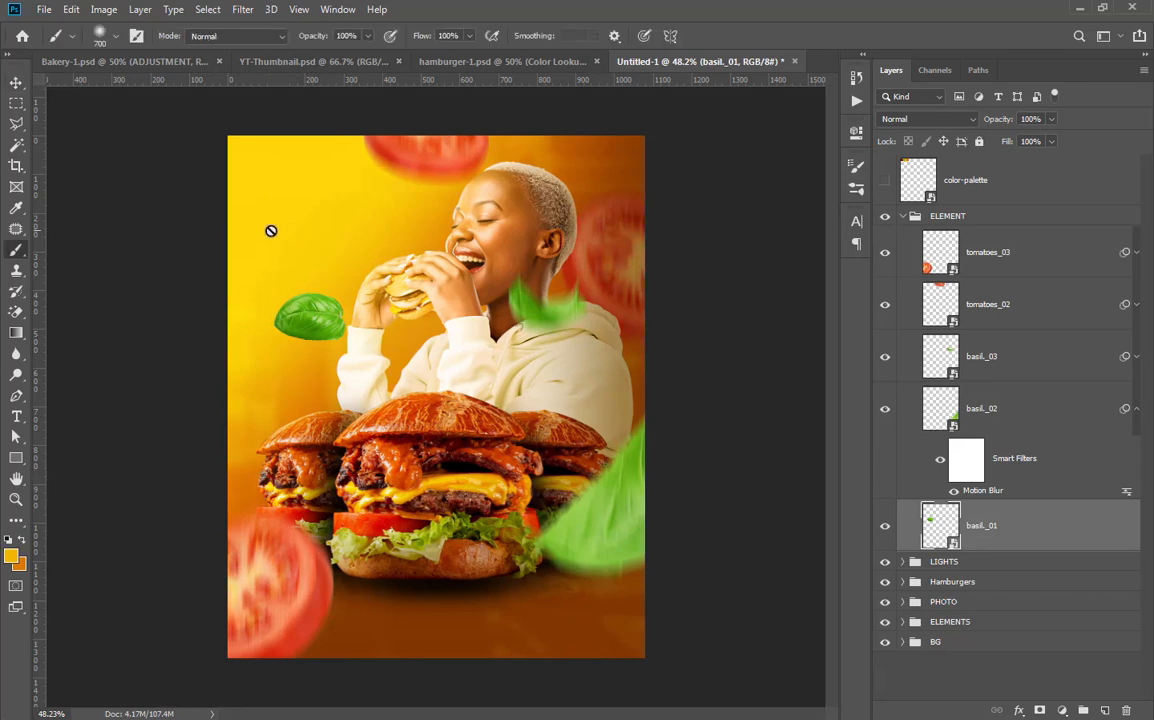
pyautogui.click(902, 217)
pyautogui.click(1009, 222)
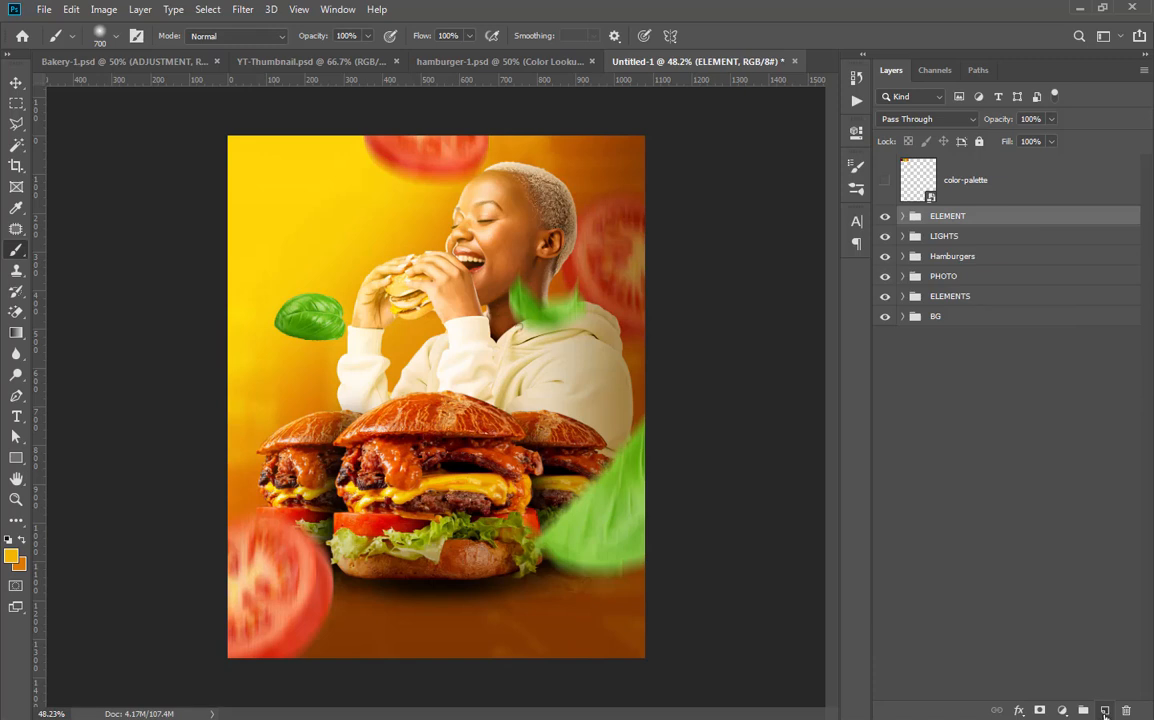
pyautogui.click(1105, 711)
pyautogui.scroll(1, 348, 193)
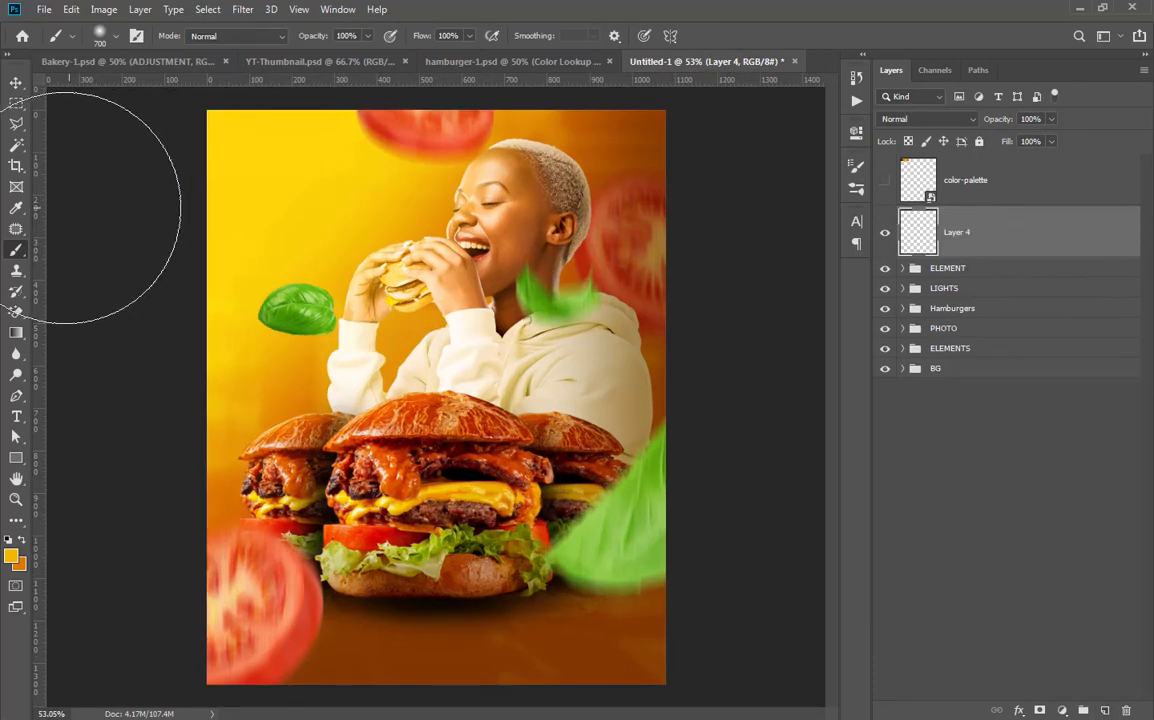
pyautogui.click(16, 82)
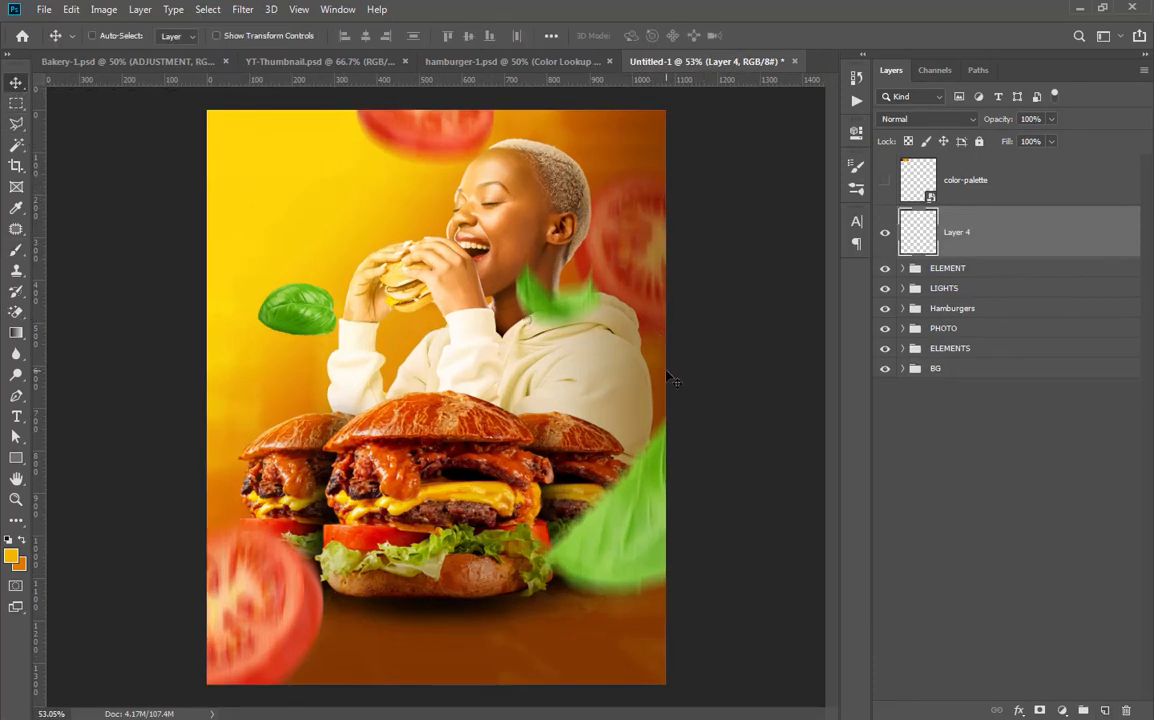
pyautogui.scroll(-2, 381, 219)
pyautogui.scroll(2, 240, 165)
pyautogui.scroll(-1, 453, 103)
pyautogui.moveTo(312, 131); pyautogui.dragTo(807, 23)
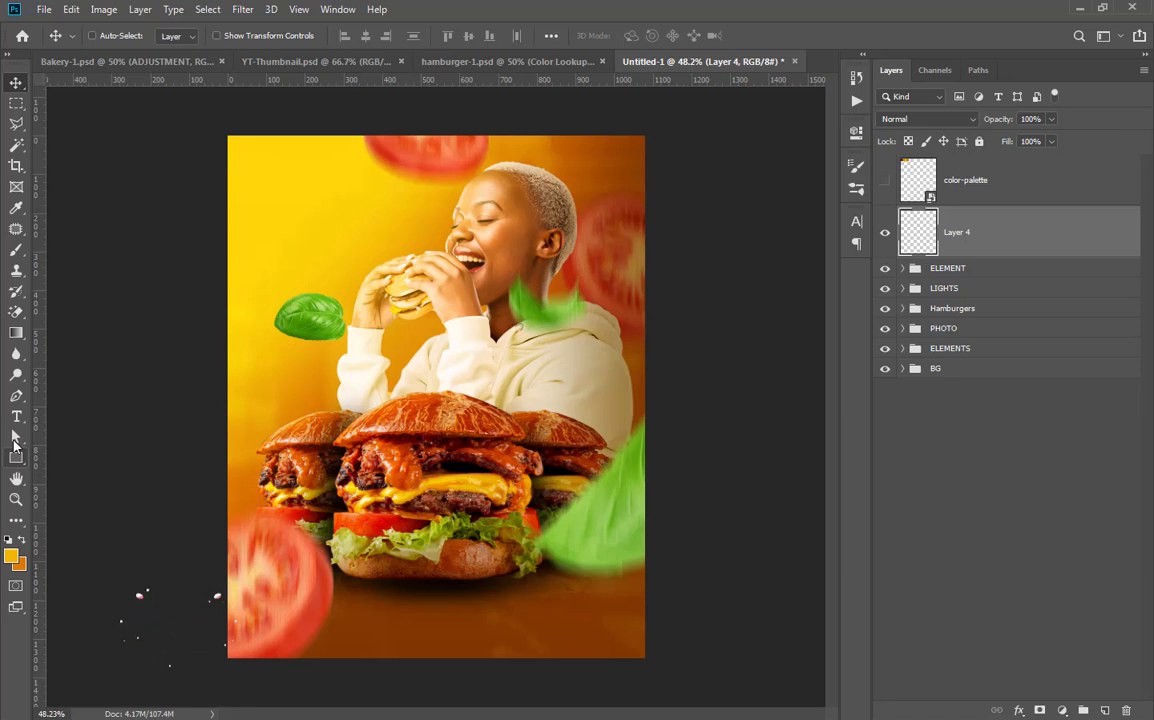
# Start a text object in the poster's upper-left area and paste the copied headline "TAKE A BITE OF OUR JUICY-FLAMED GRILLED HAMBURGERS"
pyautogui.click(16, 416)
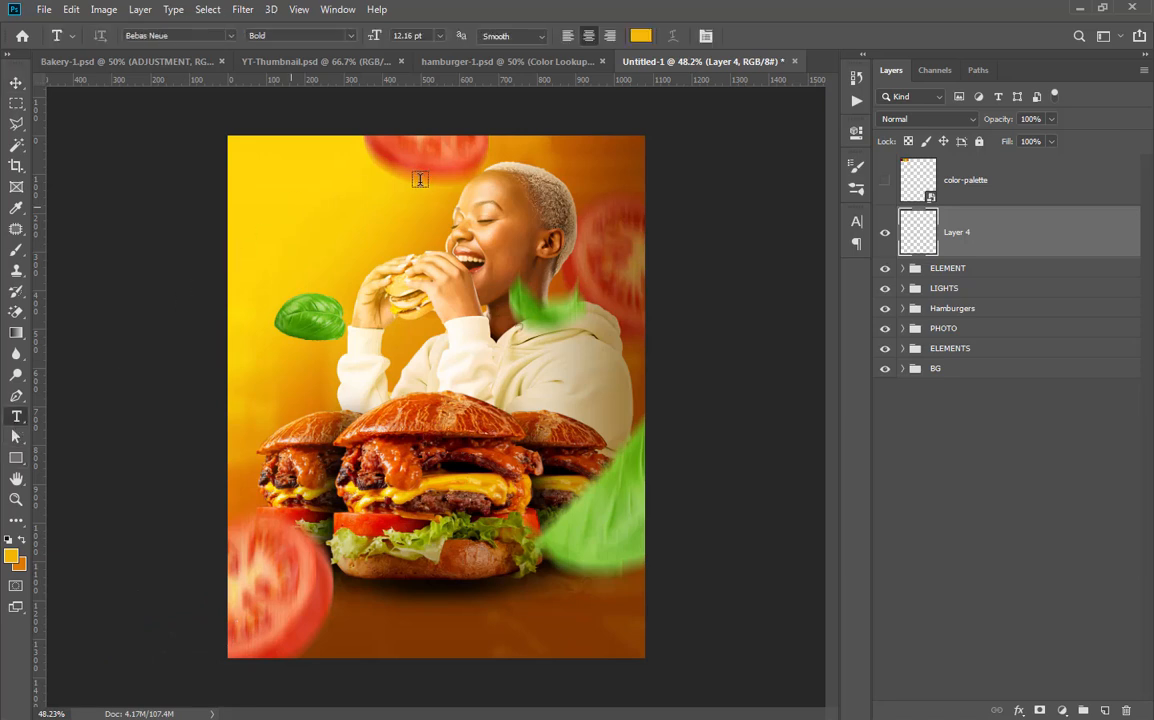
pyautogui.click(290, 205)
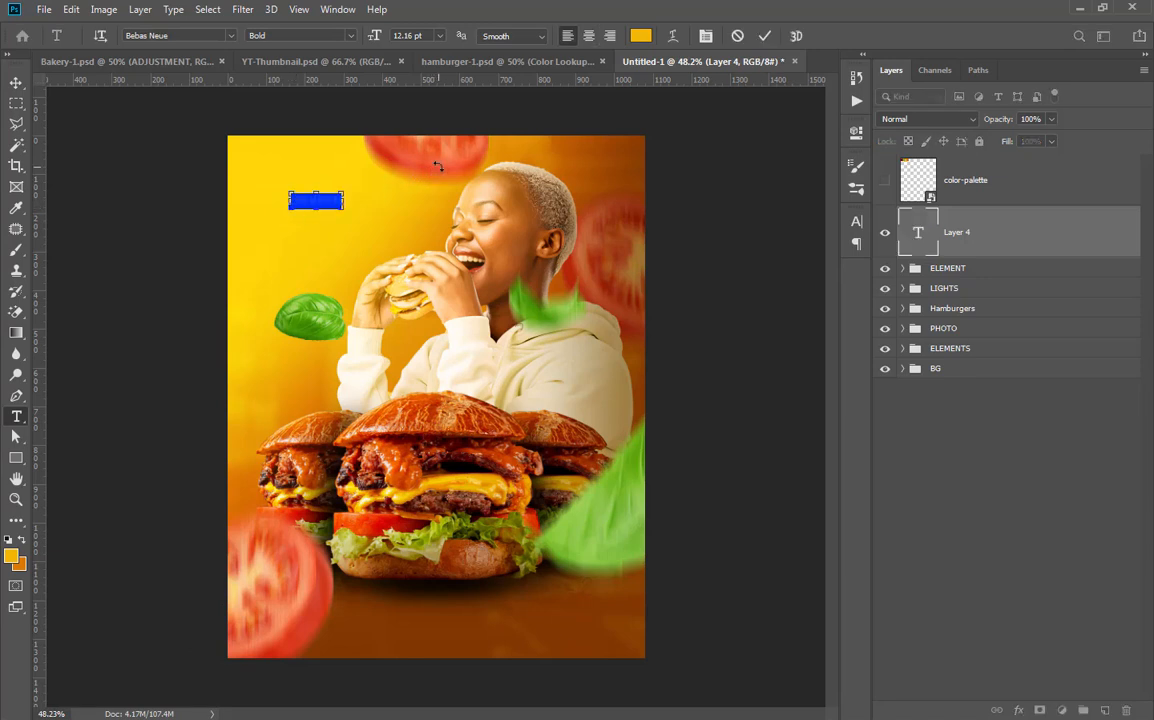
pyautogui.hotkey('ctrl', 'v')
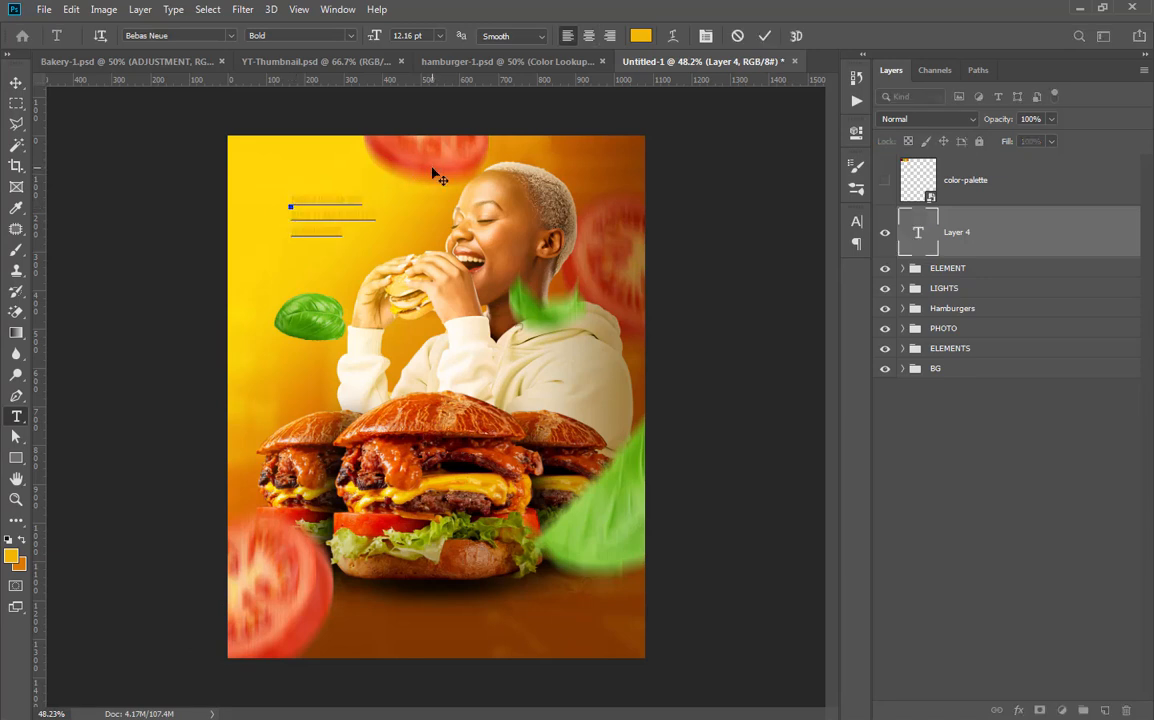
# Set the whole headline's color to white (ffffff) and its font size to 48.16 pt
pyautogui.hotkey('ctrl', 'a')
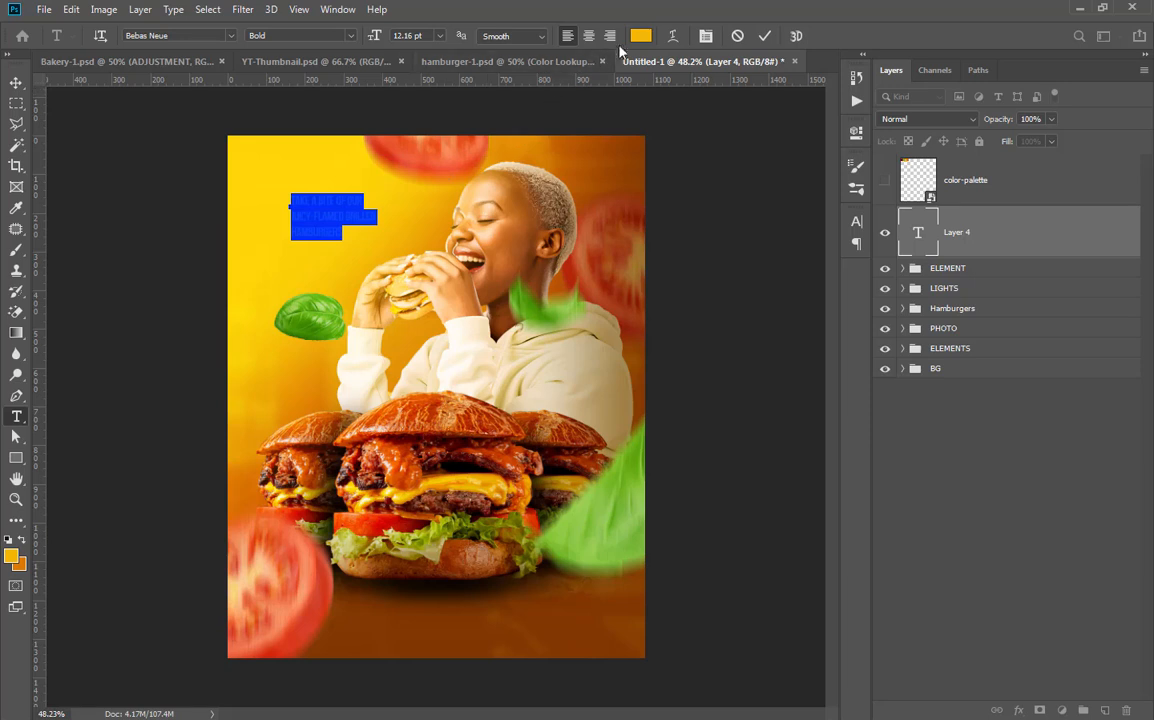
pyautogui.click(640, 36)
pyautogui.write('ffffff')
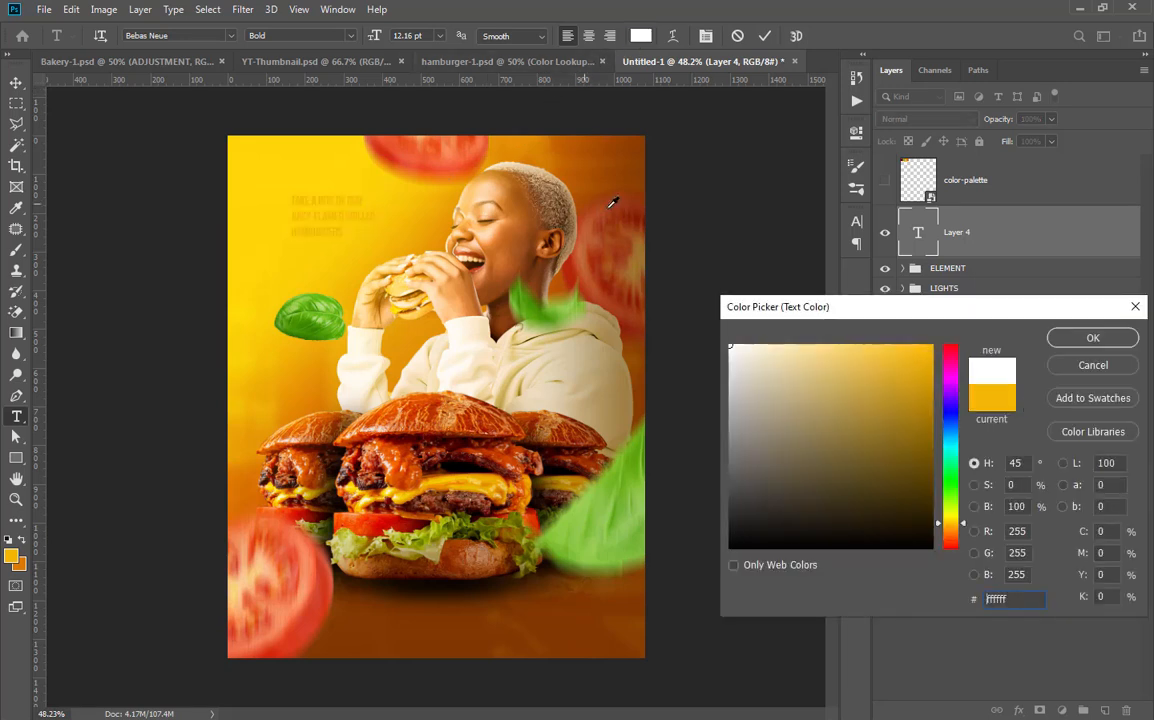
pyautogui.click(1093, 338)
pyautogui.moveTo(373, 37); pyautogui.dragTo(398, 46)
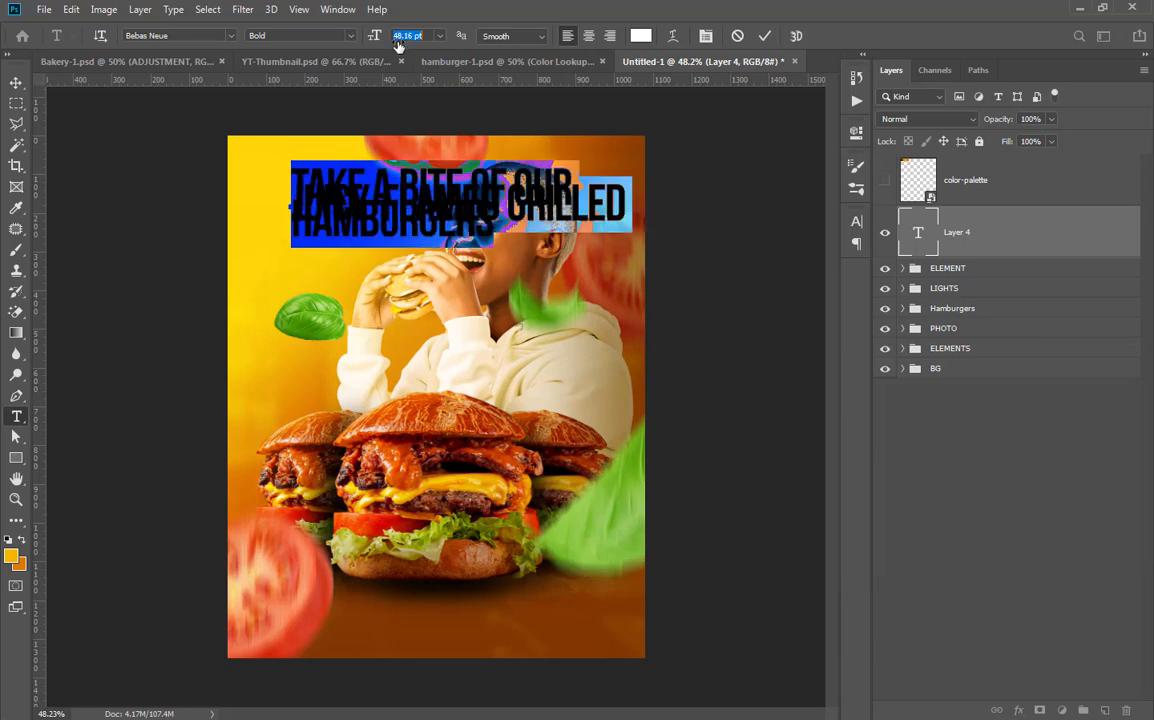
pyautogui.click(15, 84)
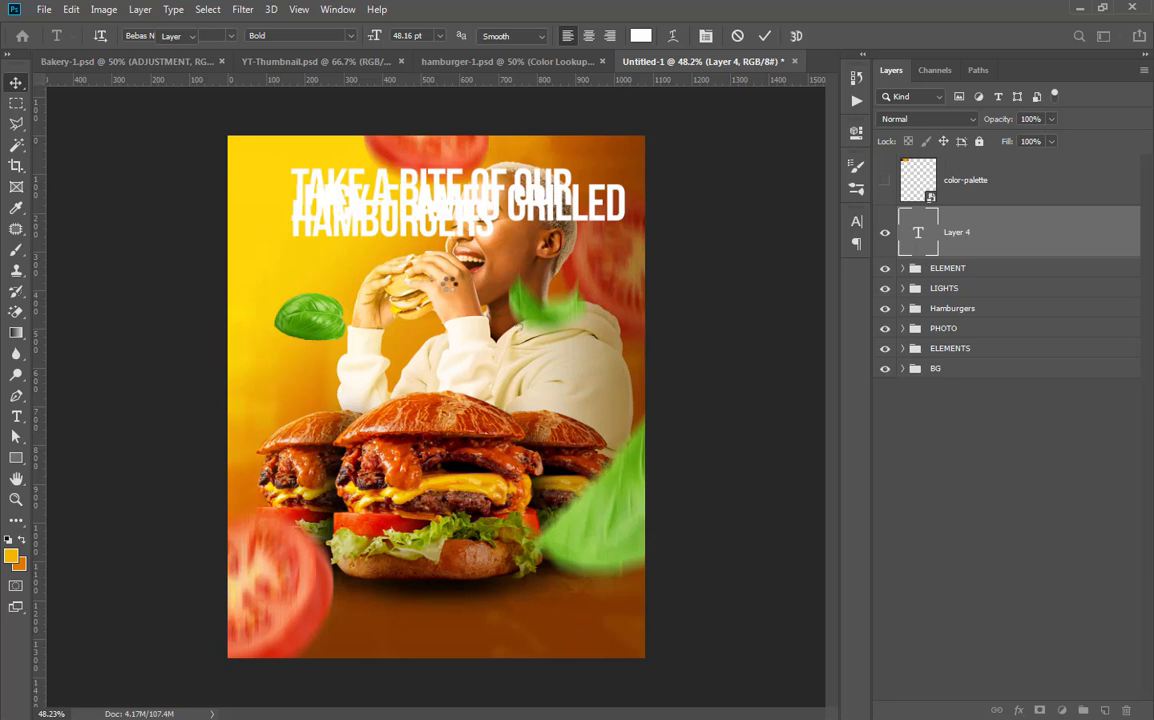
# Scale the headline down to about 55.55% and place it in the yellow area beside the woman's face
pyautogui.hotkey('ctrl', 't')
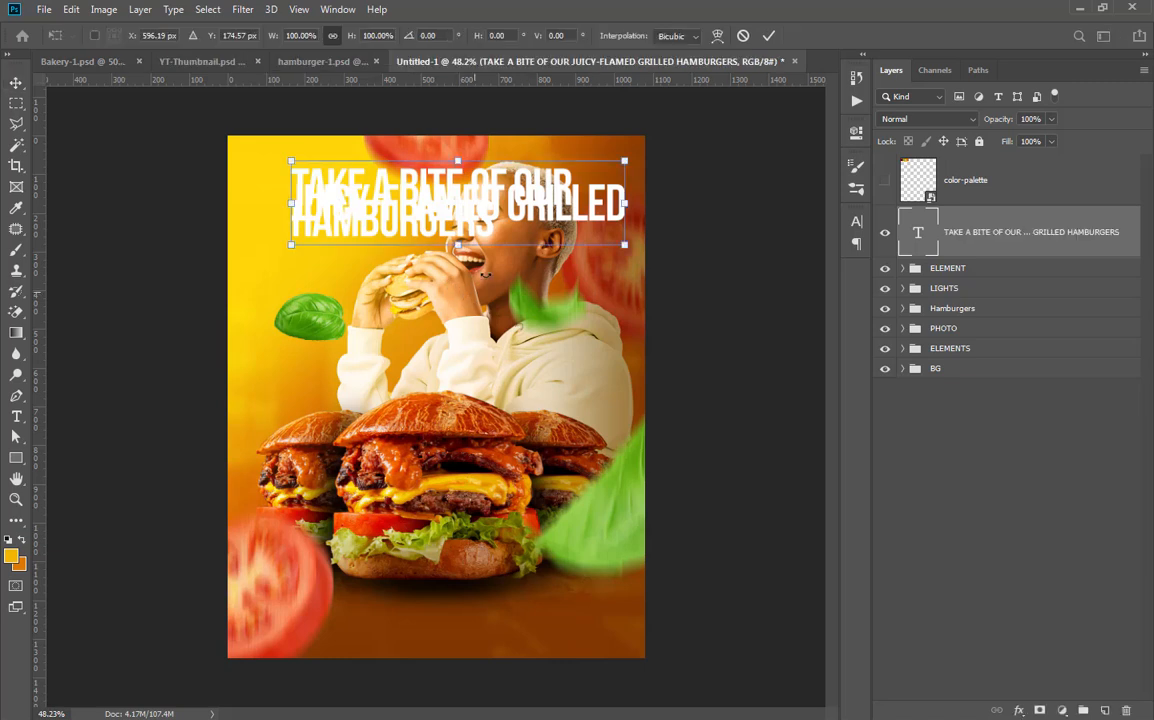
pyautogui.moveTo(626, 161); pyautogui.dragTo(477, 199)
pyautogui.moveTo(394, 218); pyautogui.dragTo(343, 214)
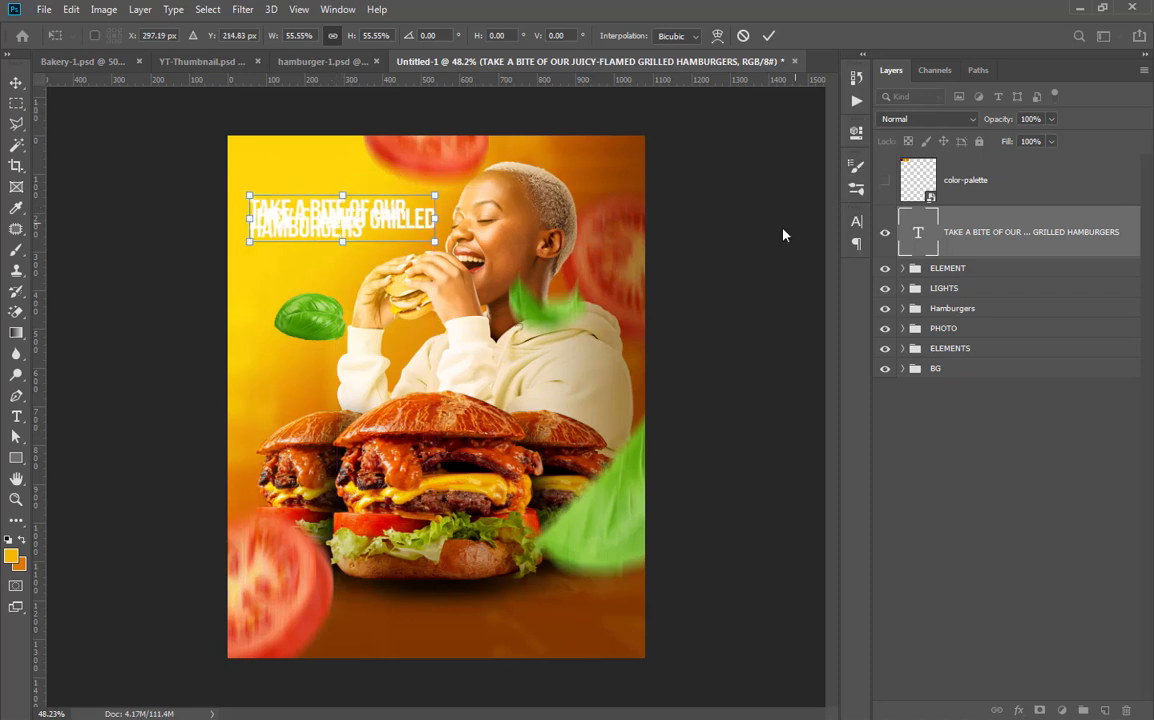
pyautogui.click(857, 223)
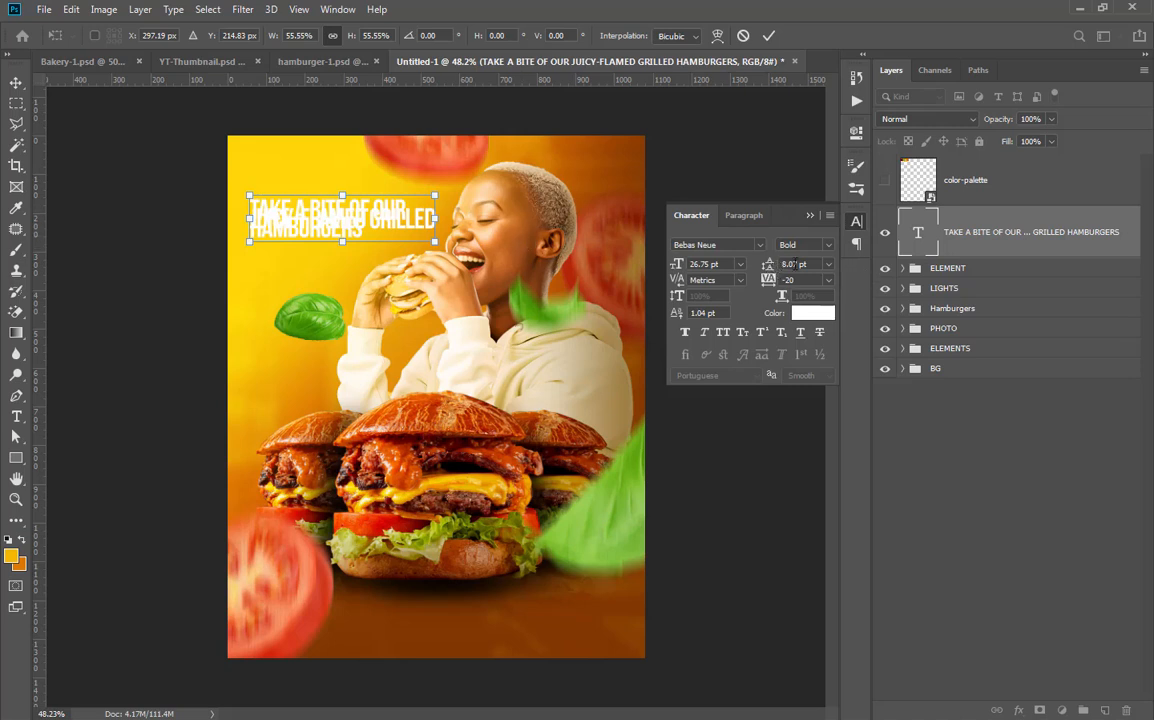
pyautogui.click(810, 216)
pyautogui.click(936, 229)
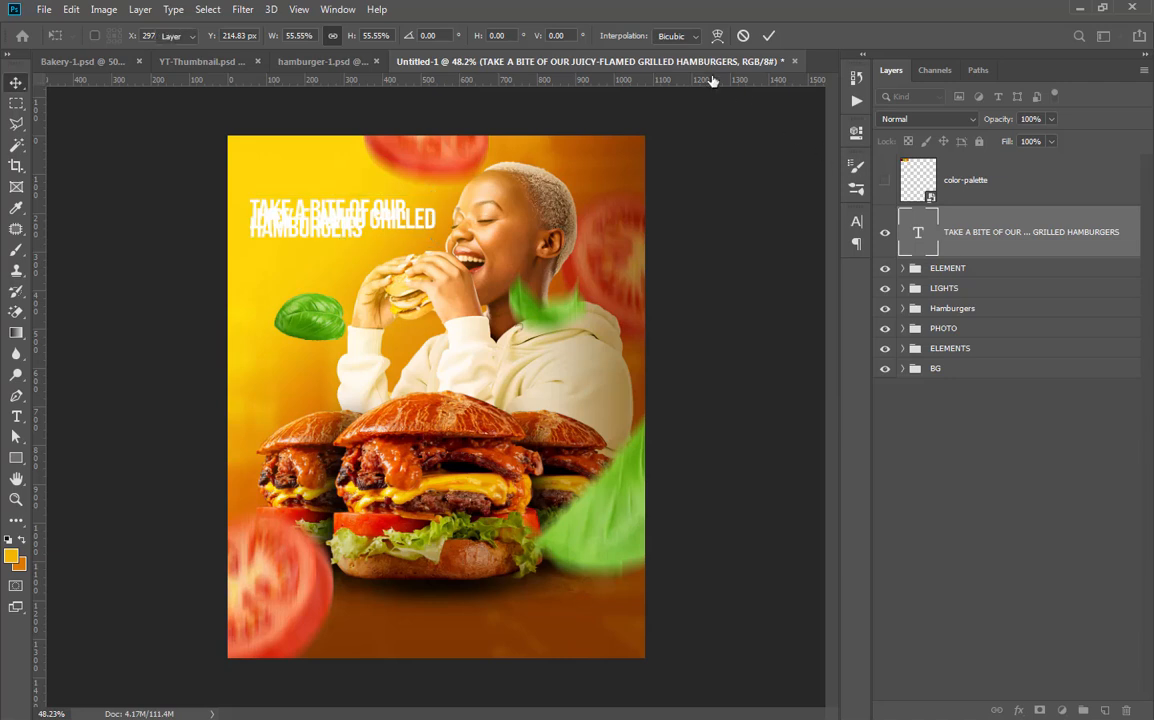
# Set the leading of the entire headline text to 22.07 pt so its three lines no longer overlap
pyautogui.doubleClick(930, 225)
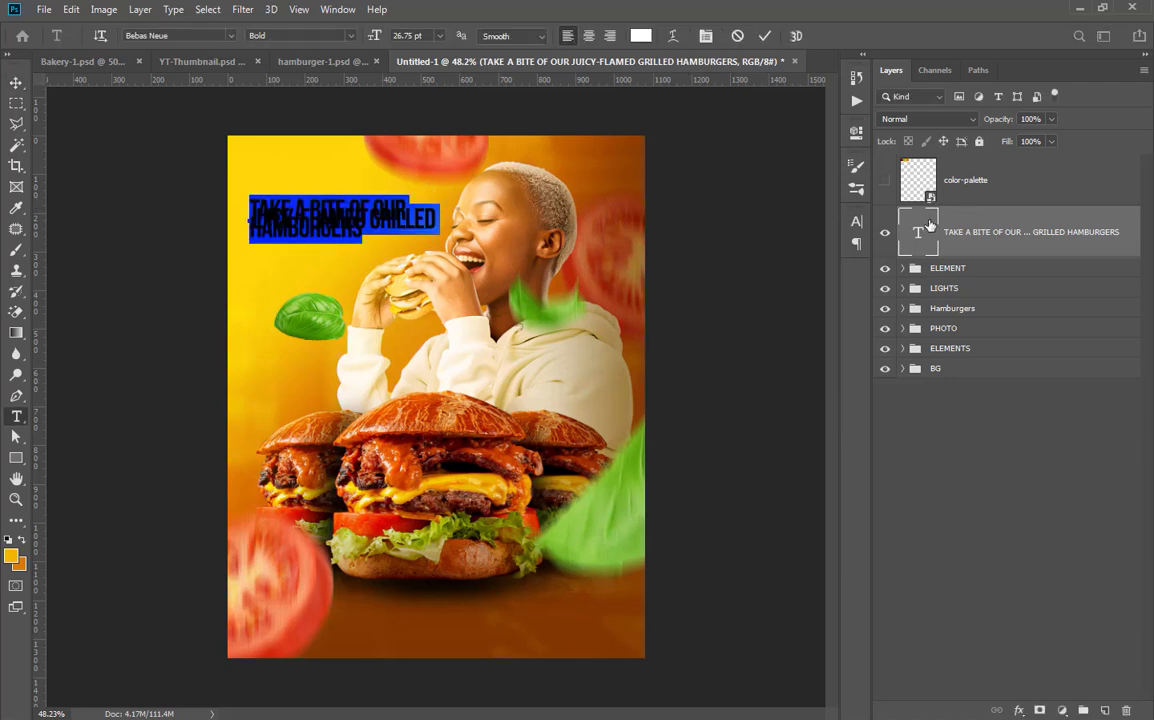
pyautogui.click(853, 222)
pyautogui.moveTo(768, 270); pyautogui.dragTo(785, 270)
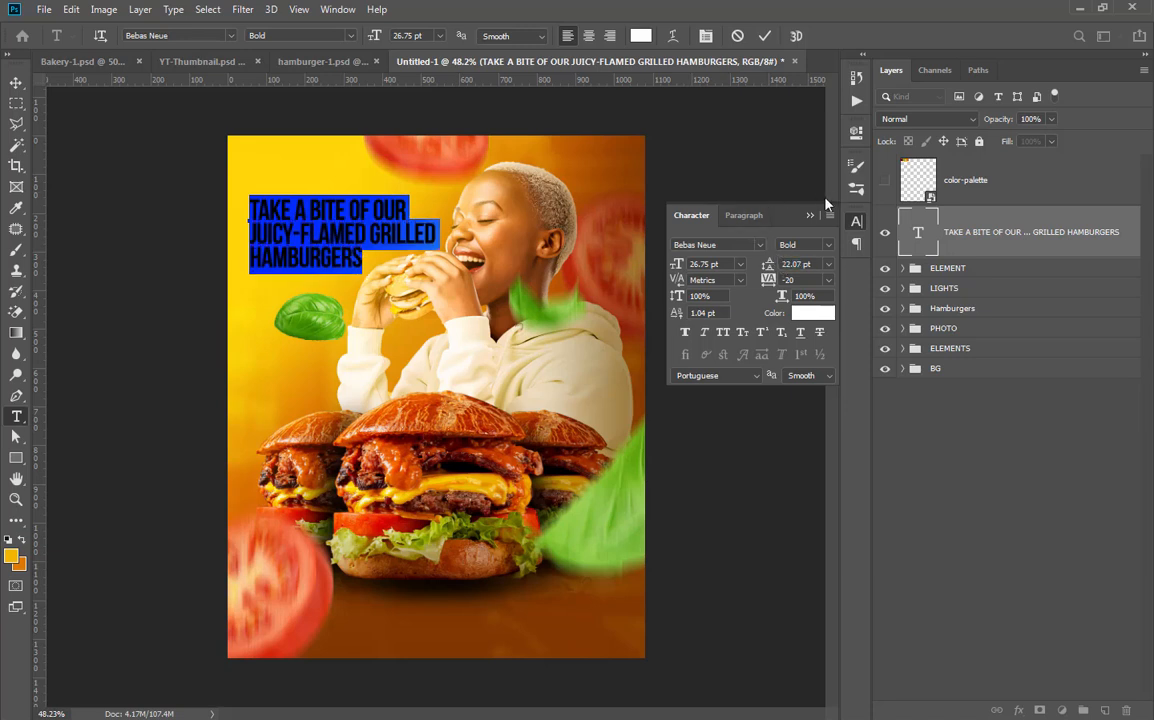
pyautogui.click(810, 215)
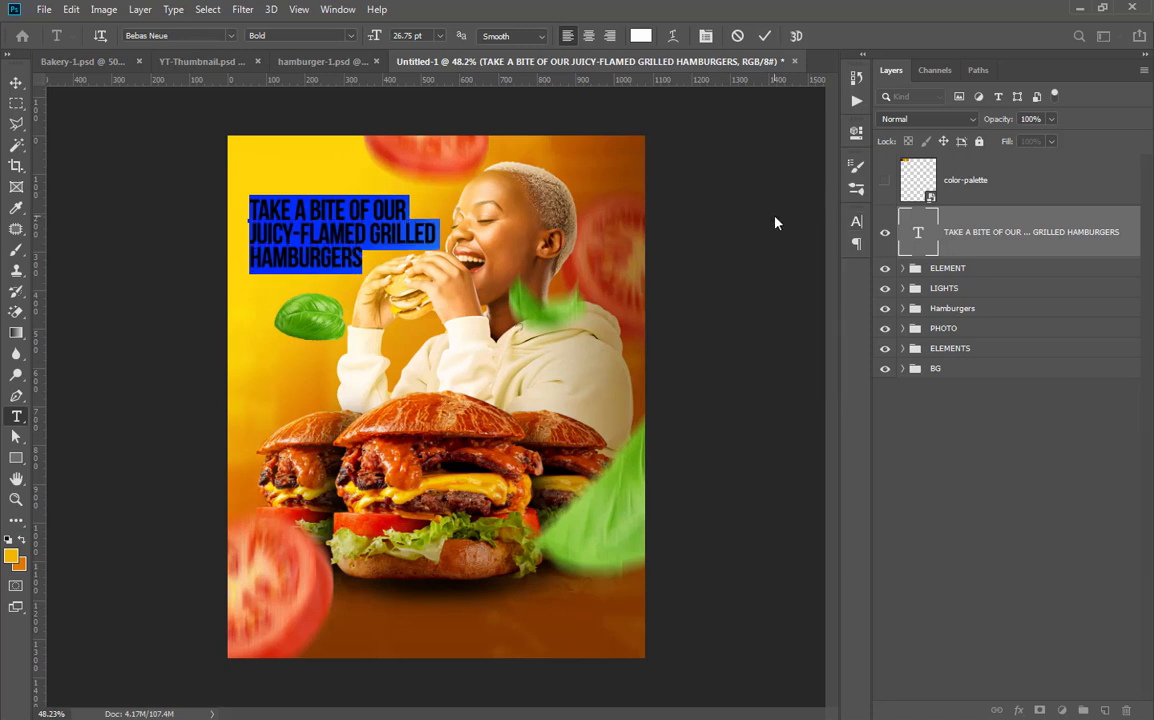
# Show the color-palette layer and apply Faux Italic to the headline text
pyautogui.click(883, 182)
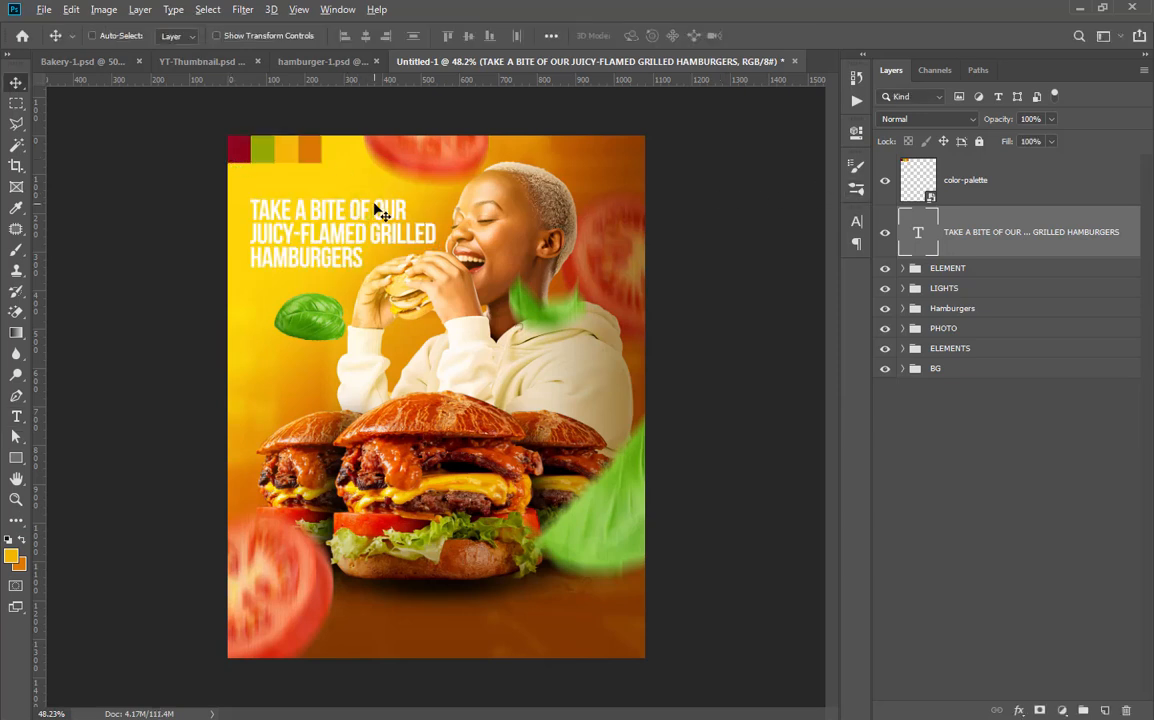
pyautogui.scroll(2, 379, 213)
pyautogui.scroll(-1, 240, 190)
pyautogui.scroll(1, 278, 193)
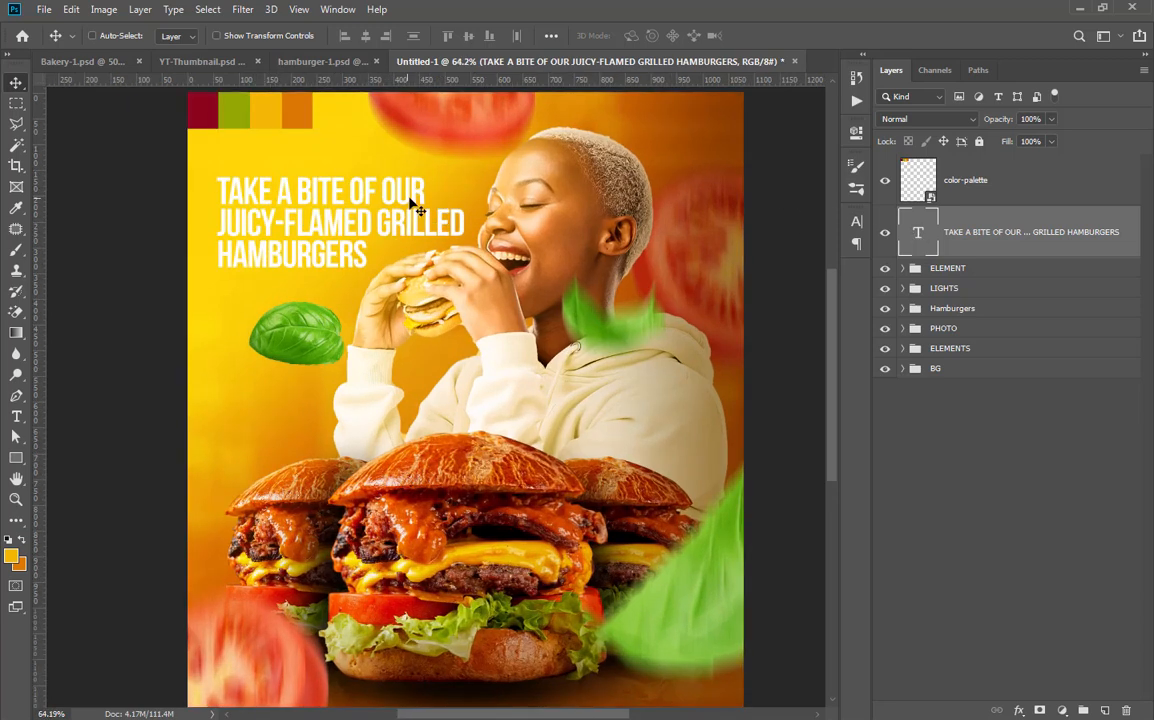
pyautogui.click(858, 224)
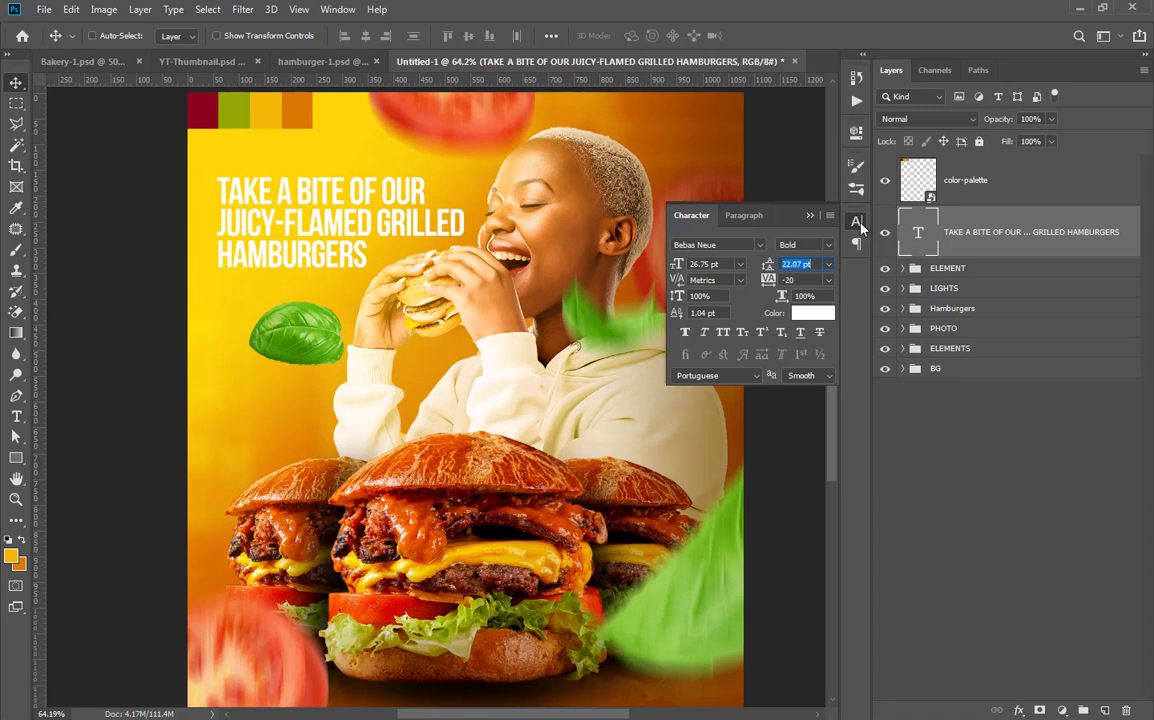
pyautogui.click(705, 336)
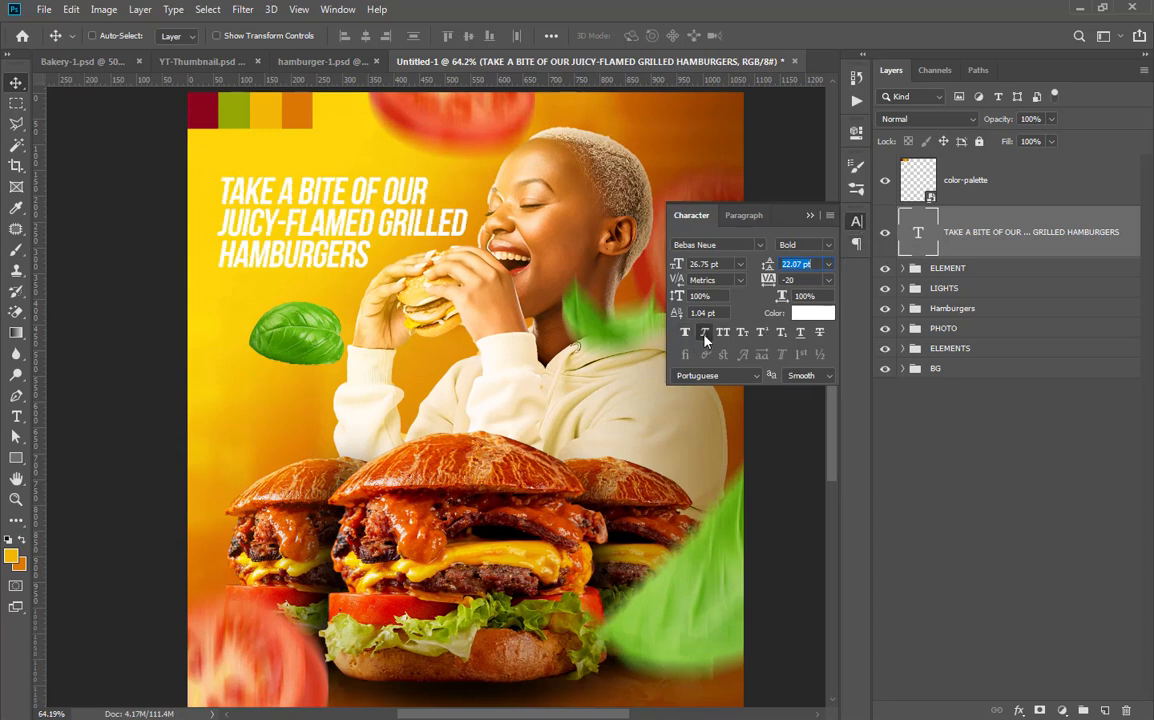
pyautogui.click(810, 215)
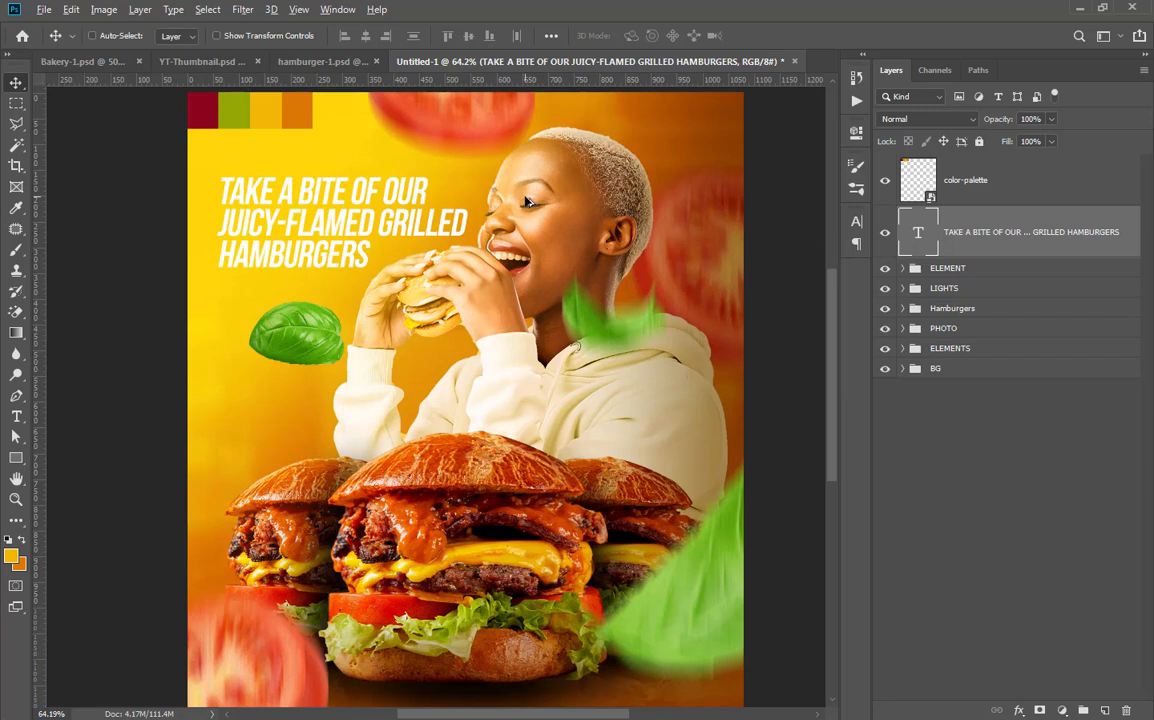
# Duplicate the headline text layer twice, keeping the copies directly above the original
pyautogui.scroll(-2, 300, 200)
pyautogui.press('t')
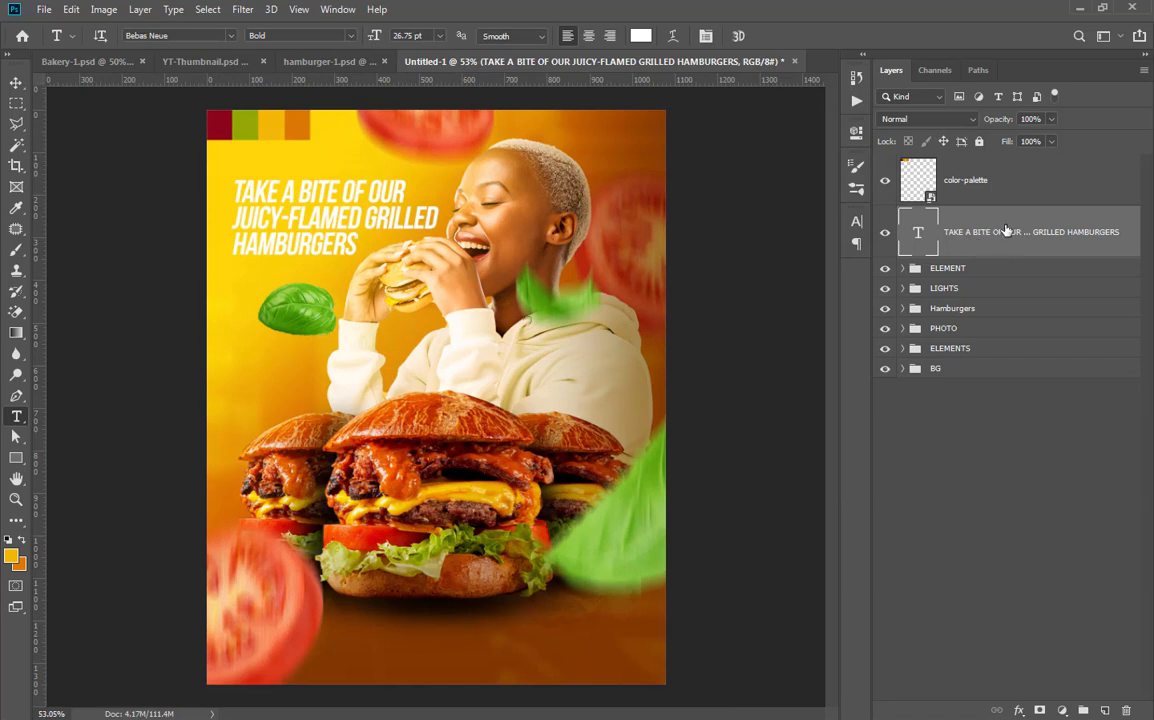
pyautogui.keyDown('alt'); pyautogui.moveTo(1069, 226); pyautogui.dragTo(1092, 214); pyautogui.keyUp('alt')
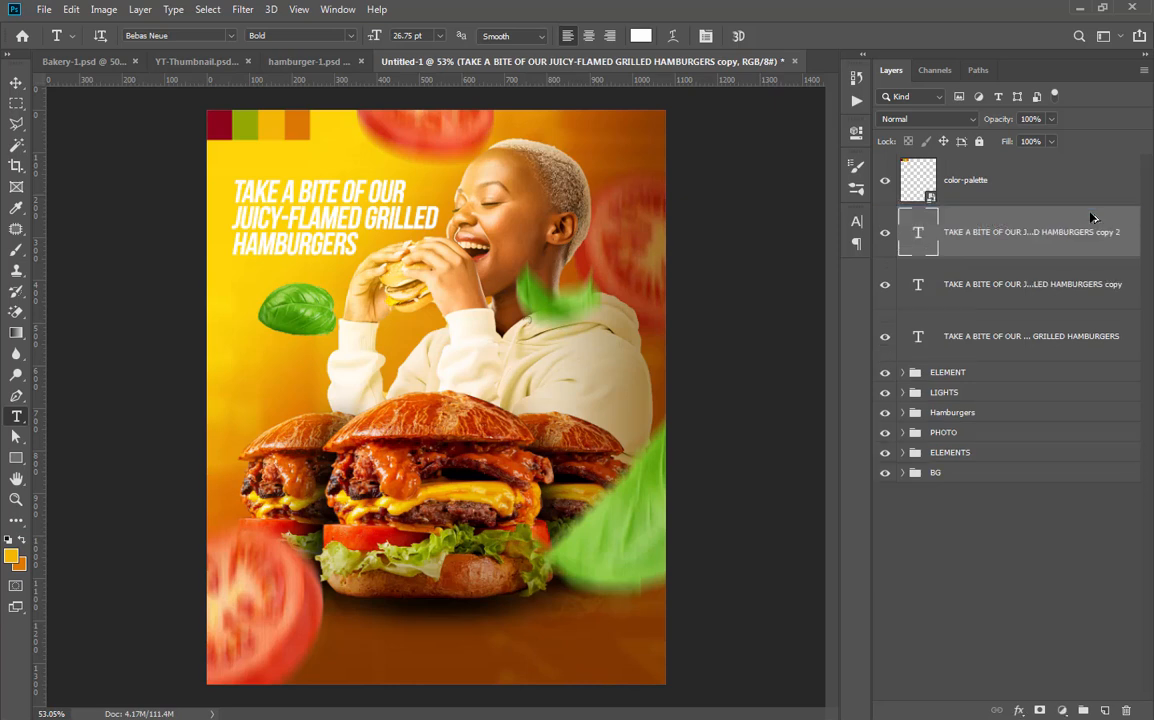
# Trim the original headline layer to the single line "TAKE A BITE OF OUR"
pyautogui.doubleClick(918, 337)
pyautogui.moveTo(410, 192); pyautogui.dragTo(478, 277)
pyautogui.press('BackSpace')
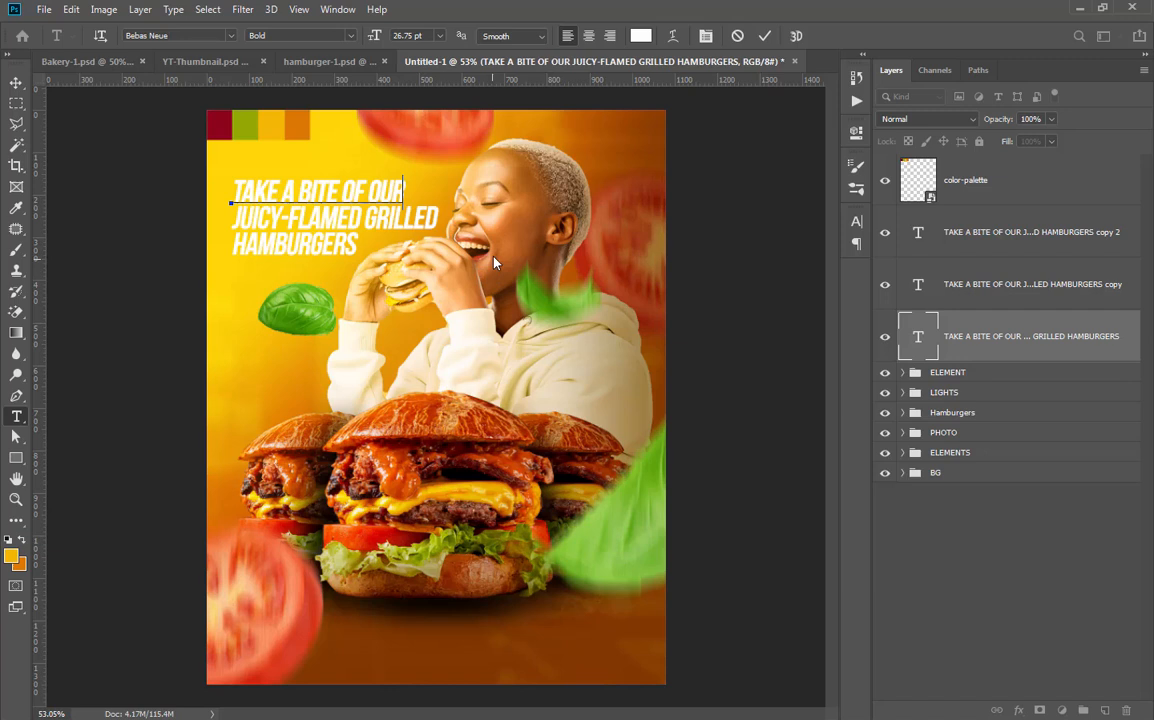
pyautogui.click(886, 285)
pyautogui.click(914, 286)
pyautogui.click(886, 284)
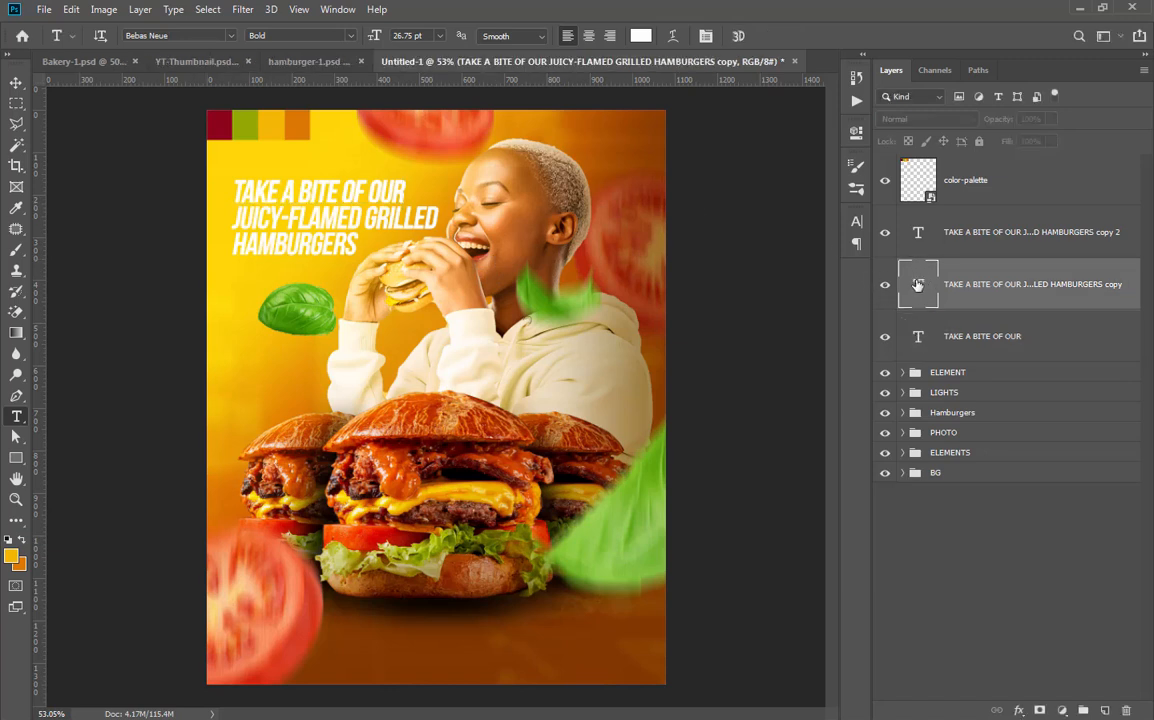
# Trim the first headline copy to the single line "JUICY-FLAMED GRILLED" and check it with the upper copy temporarily hidden
pyautogui.doubleClick(917, 286)
pyautogui.click(416, 191)
pyautogui.moveTo(416, 191); pyautogui.dragTo(218, 172)
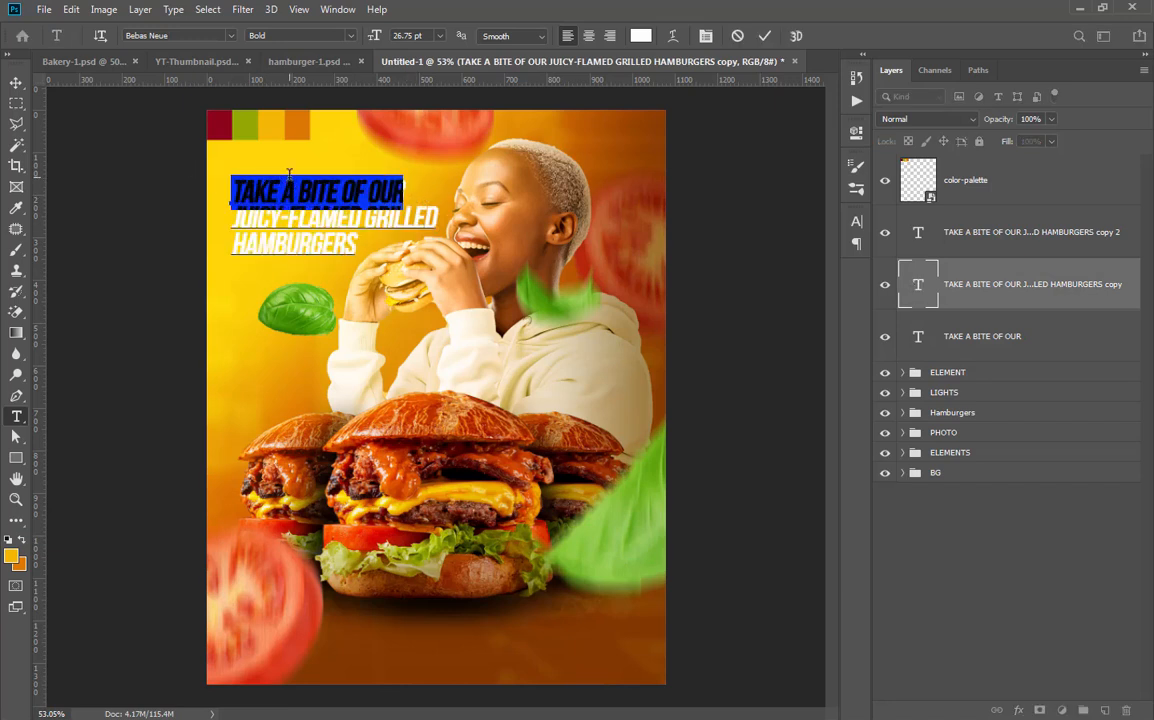
pyautogui.press('BackSpace')
pyautogui.click(357, 243)
pyautogui.moveTo(357, 243); pyautogui.dragTo(203, 248)
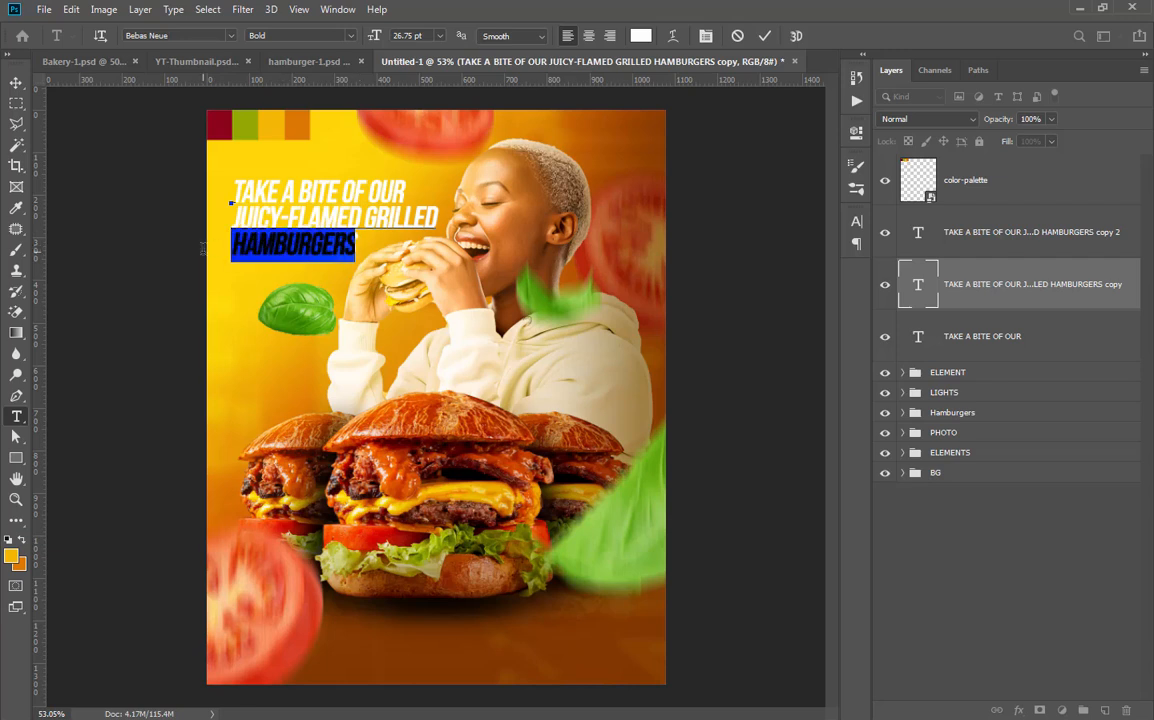
pyautogui.press('BackSpace')
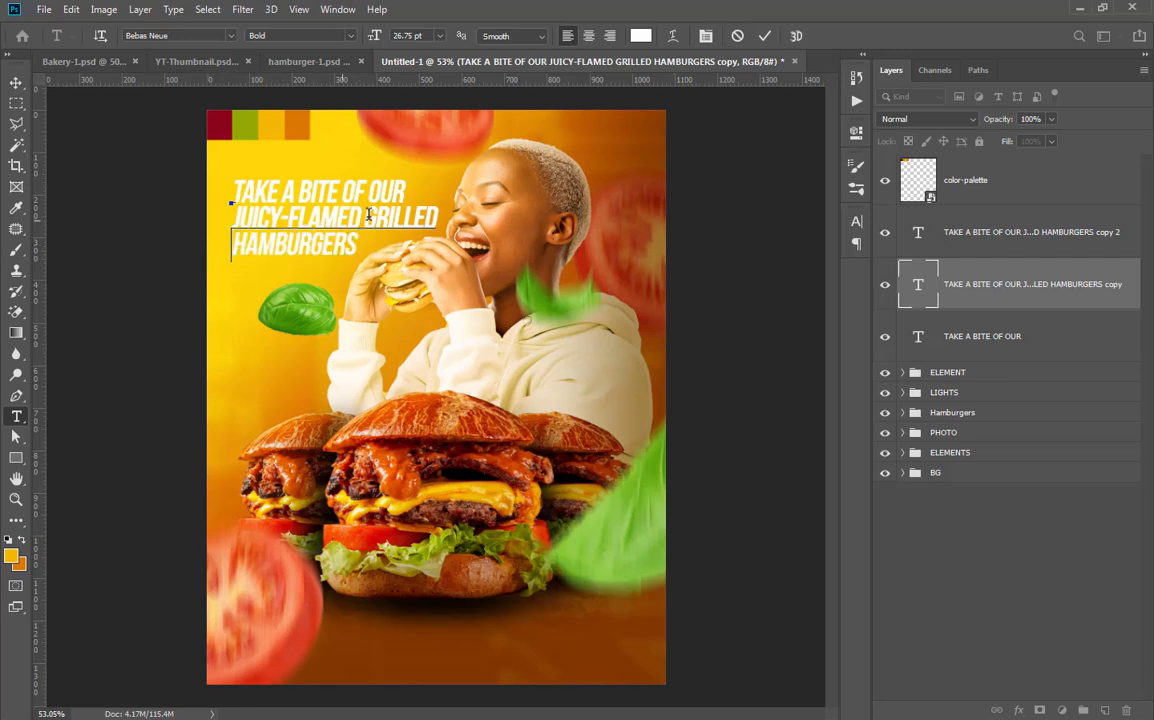
pyautogui.click(898, 264)
pyautogui.click(885, 233)
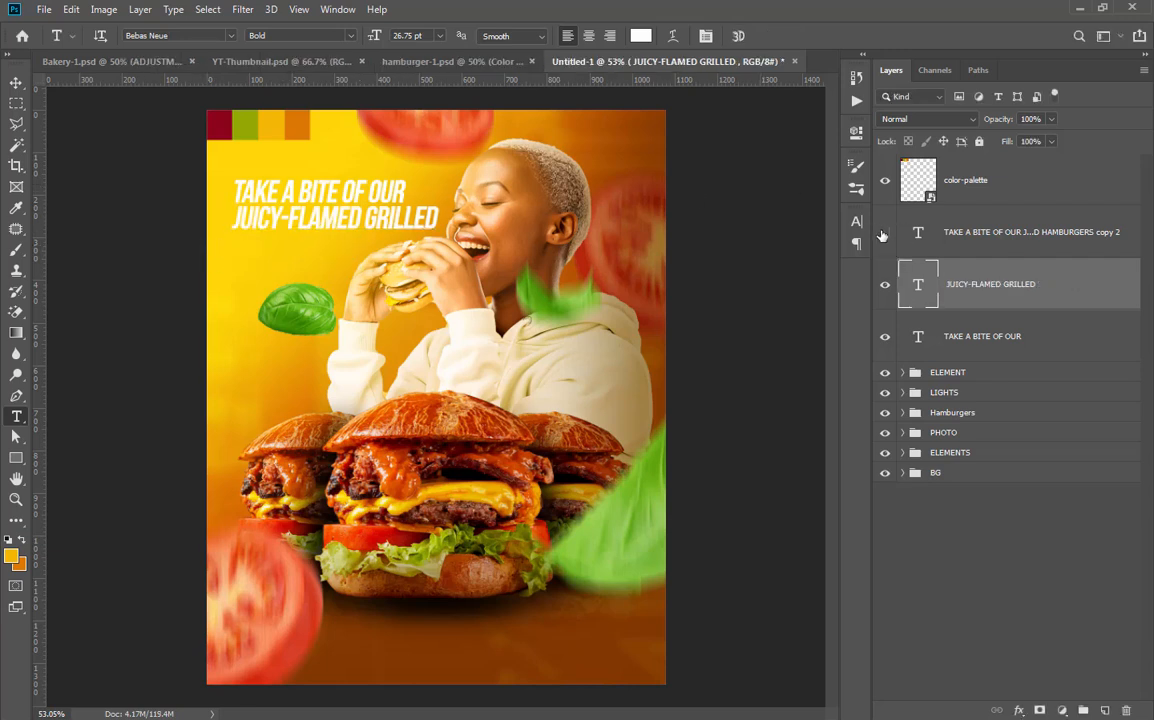
pyautogui.click(885, 233)
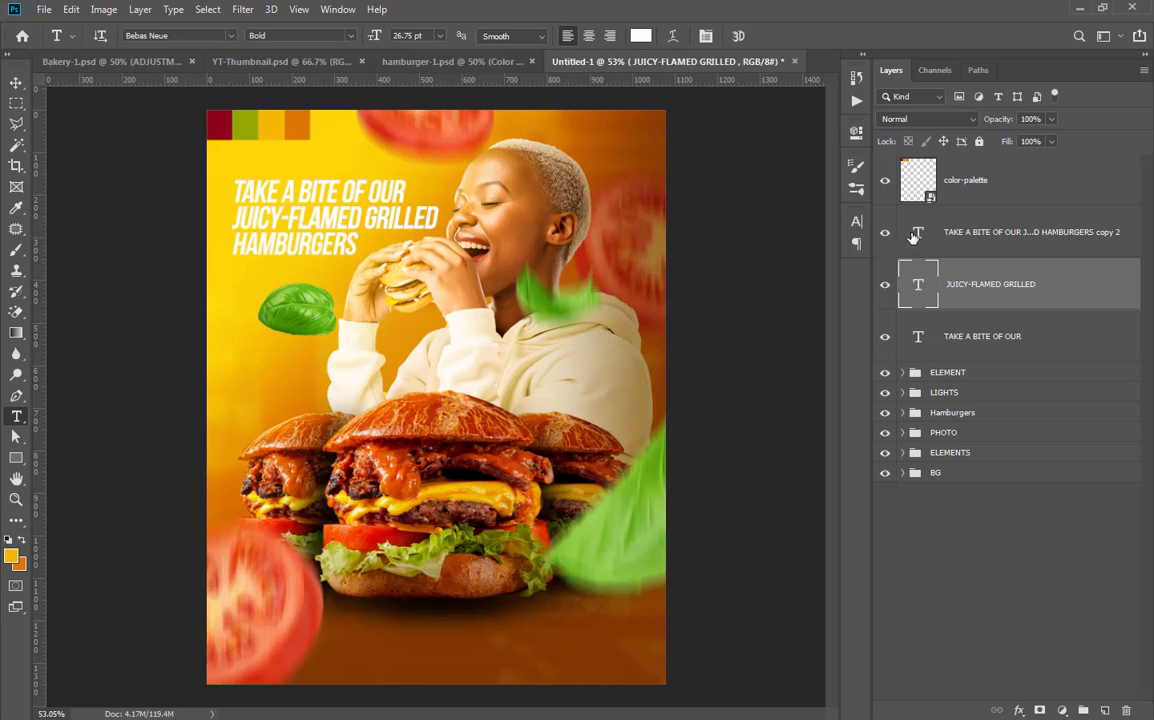
# Trim the second headline copy to the single line "HAMBURGERS"
pyautogui.doubleClick(917, 235)
pyautogui.moveTo(436, 212); pyautogui.dragTo(190, 162)
pyautogui.press('BackSpace')
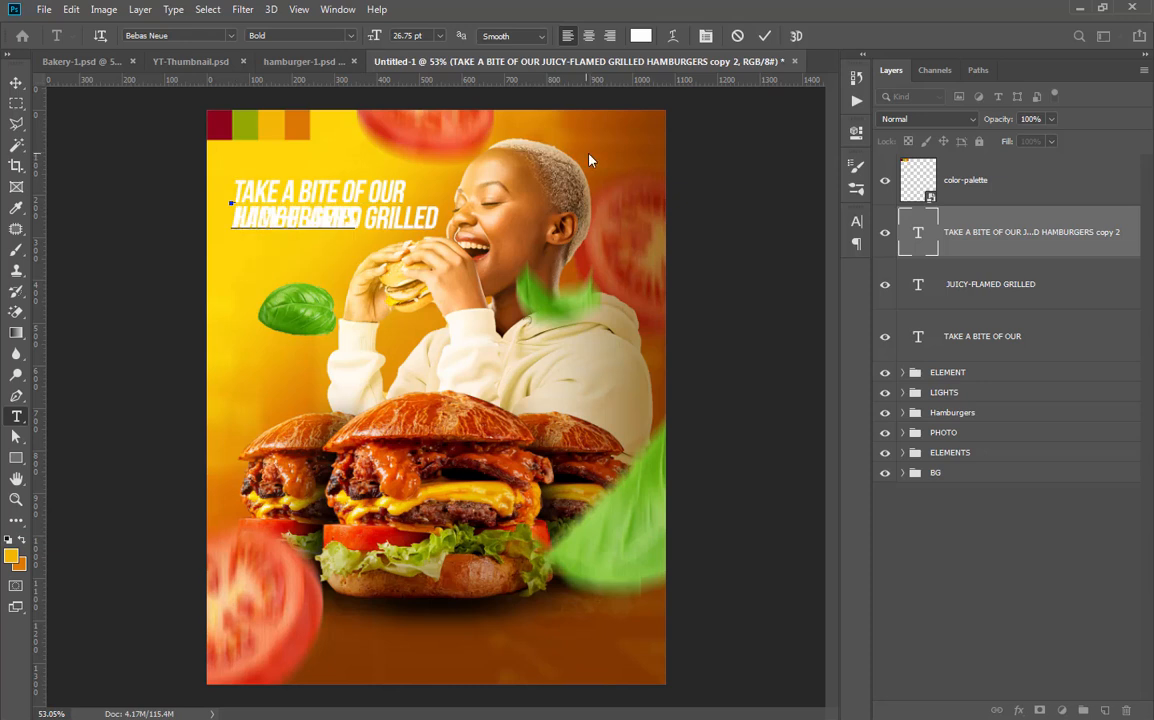
pyautogui.click(17, 83)
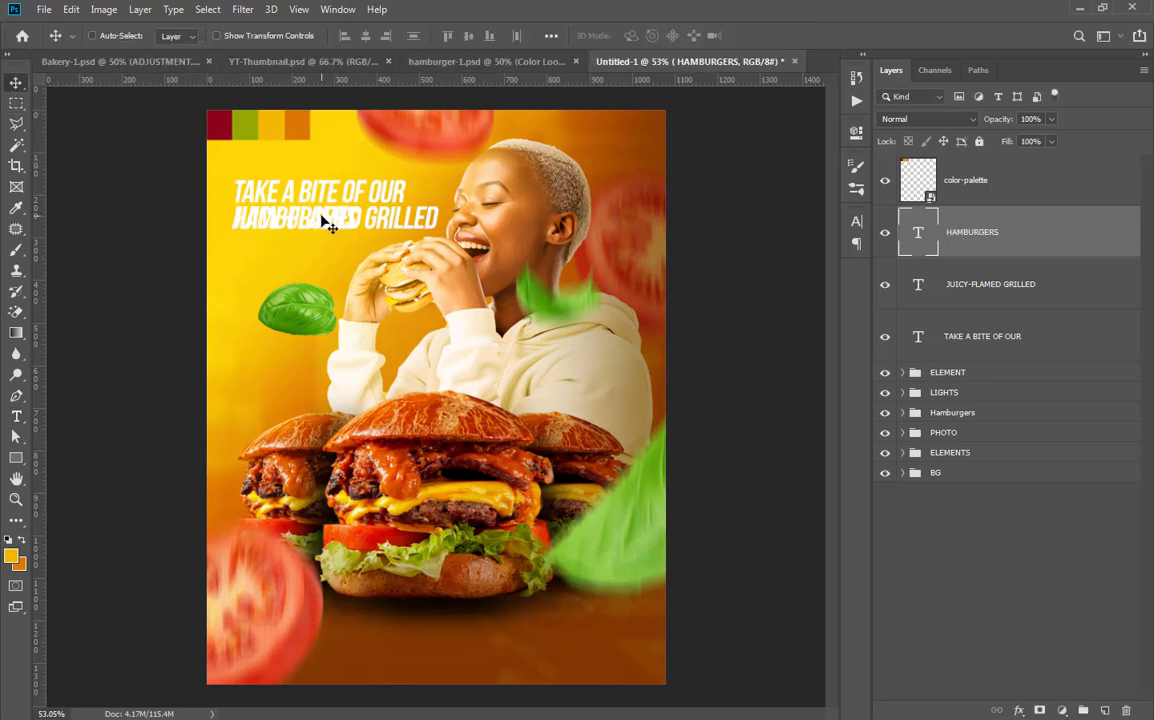
# Move the "HAMBURGERS" line just below "JUICY-FLAMED GRILLED" and check the separate lines by temporarily hiding both layers
pyautogui.moveTo(327, 224); pyautogui.dragTo(330, 252)
pyautogui.scroll(2, 368, 186)
pyautogui.scroll(-1, 368, 186)
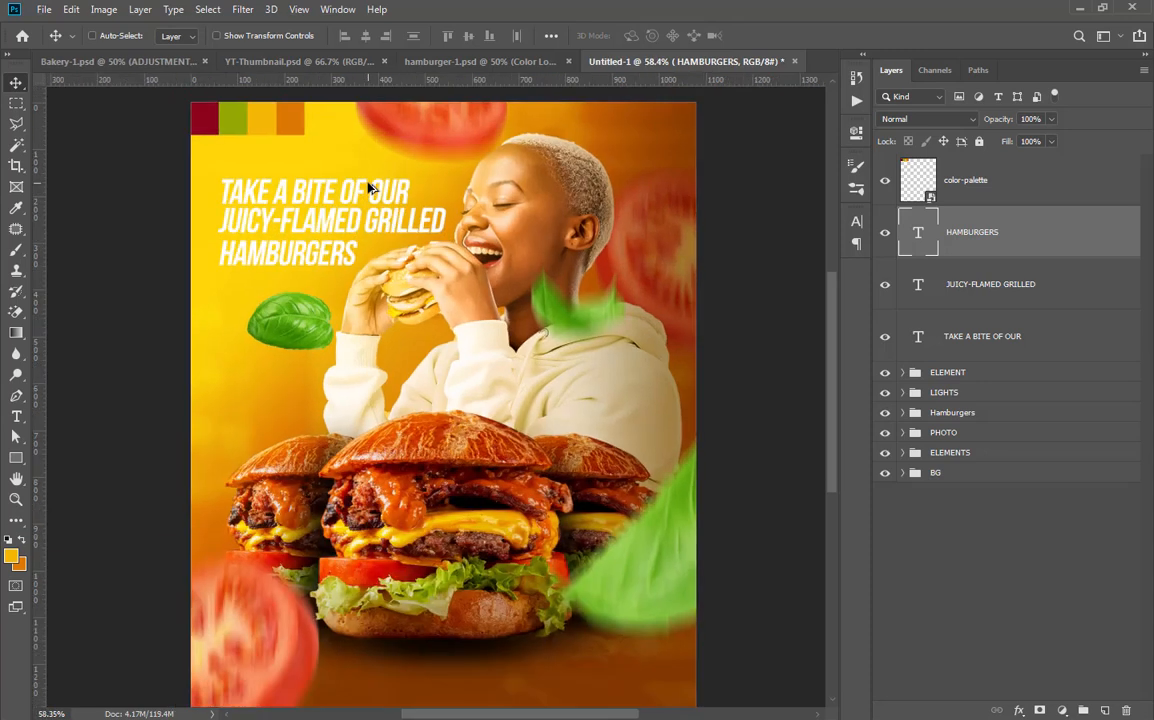
pyautogui.scroll(-1, 536, 237)
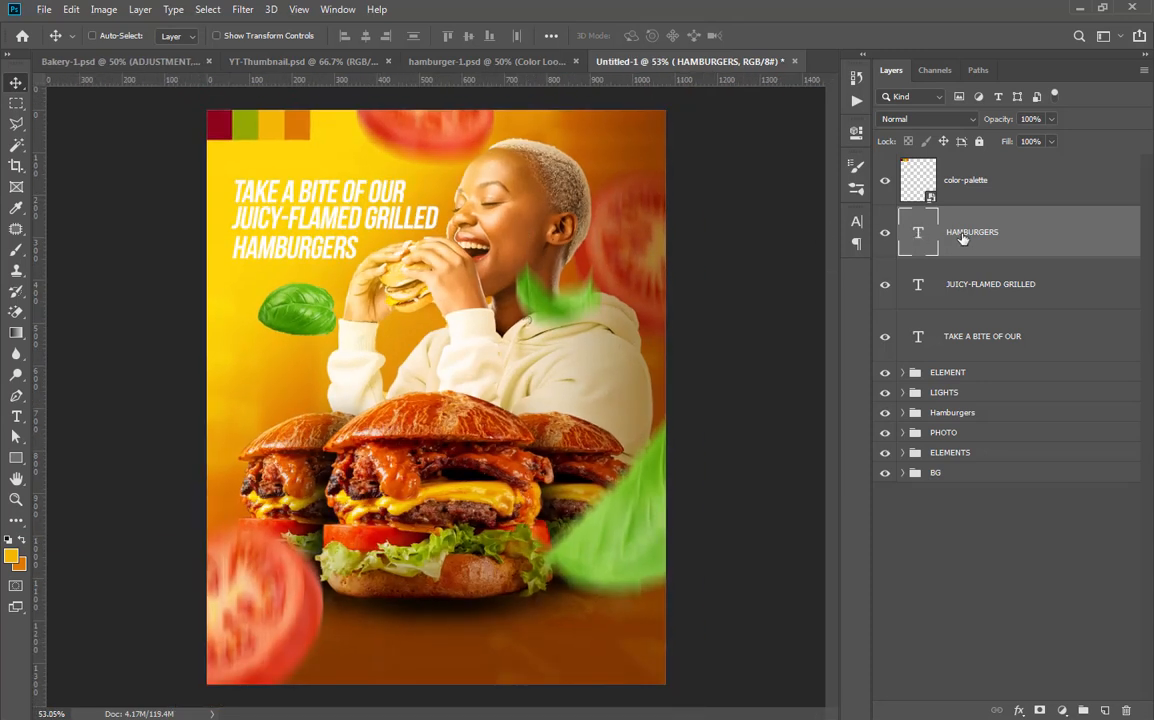
pyautogui.click(884, 232)
pyautogui.click(885, 284)
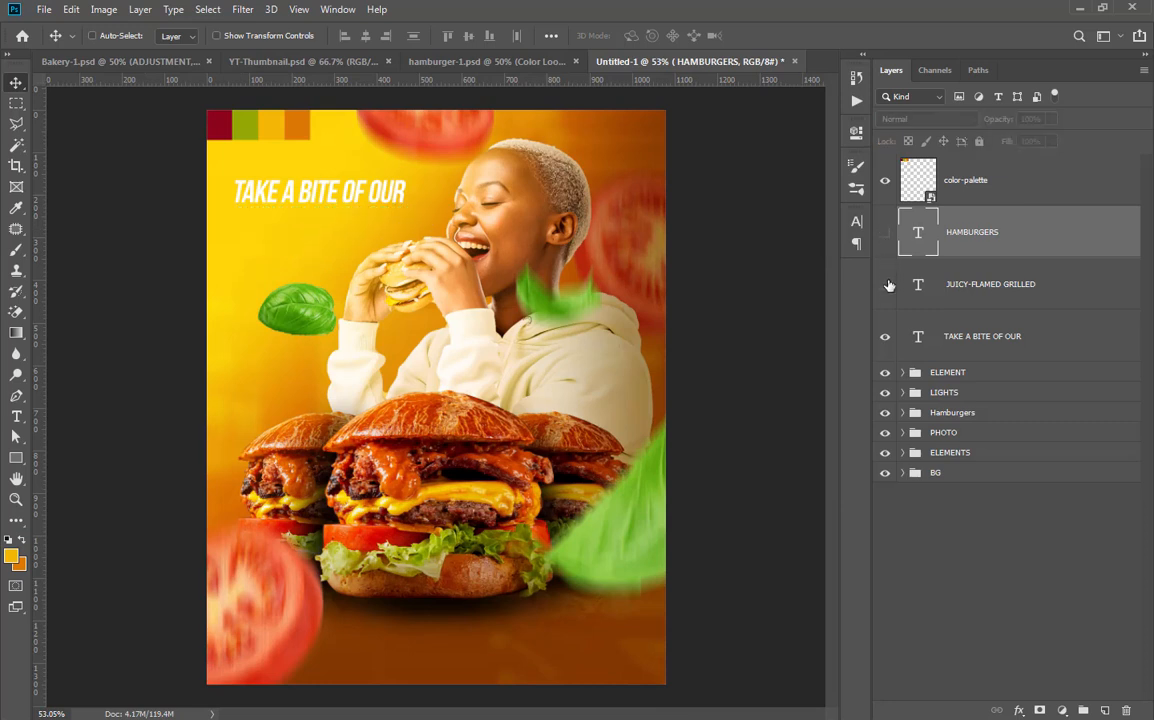
pyautogui.click(885, 284)
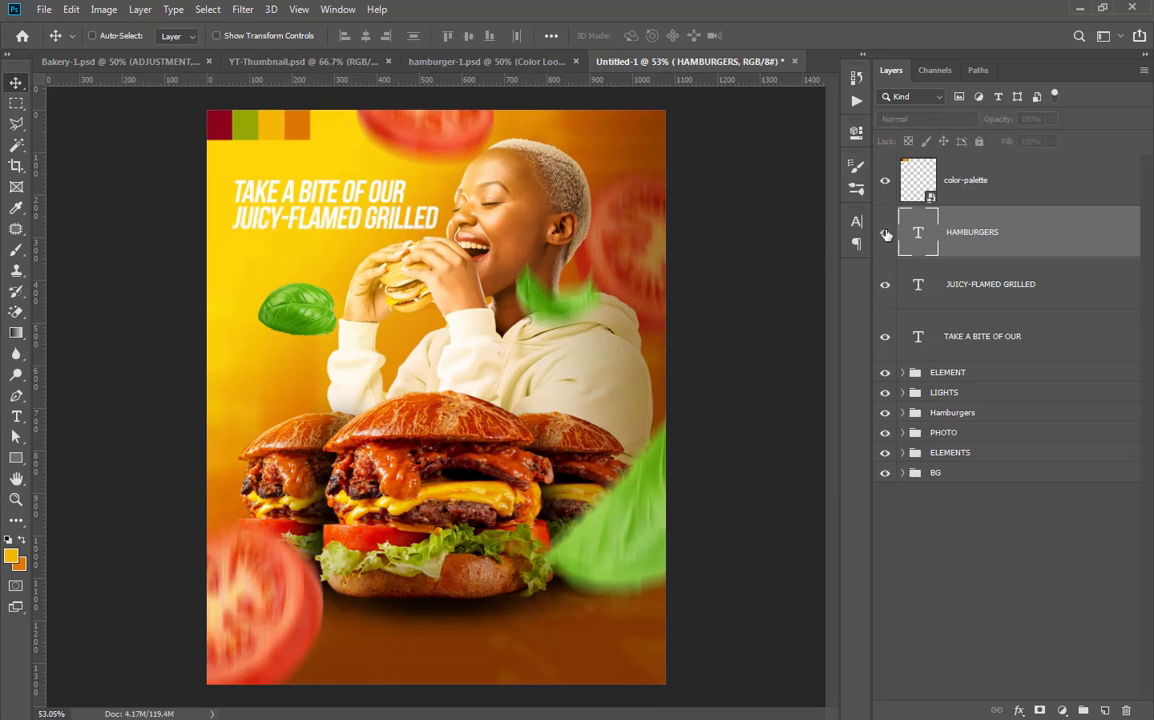
pyautogui.click(885, 233)
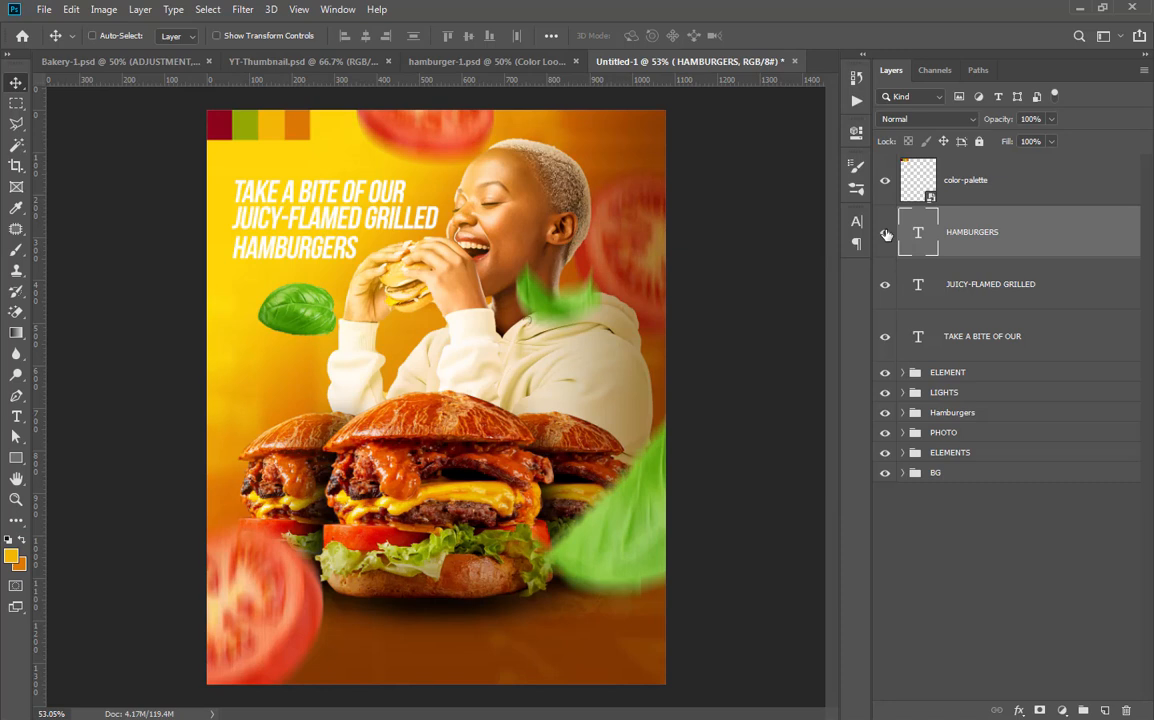
# Recolor the "TAKE A BITE OF OUR" line with the palette's dark red, 8c031c
pyautogui.click(917, 300)
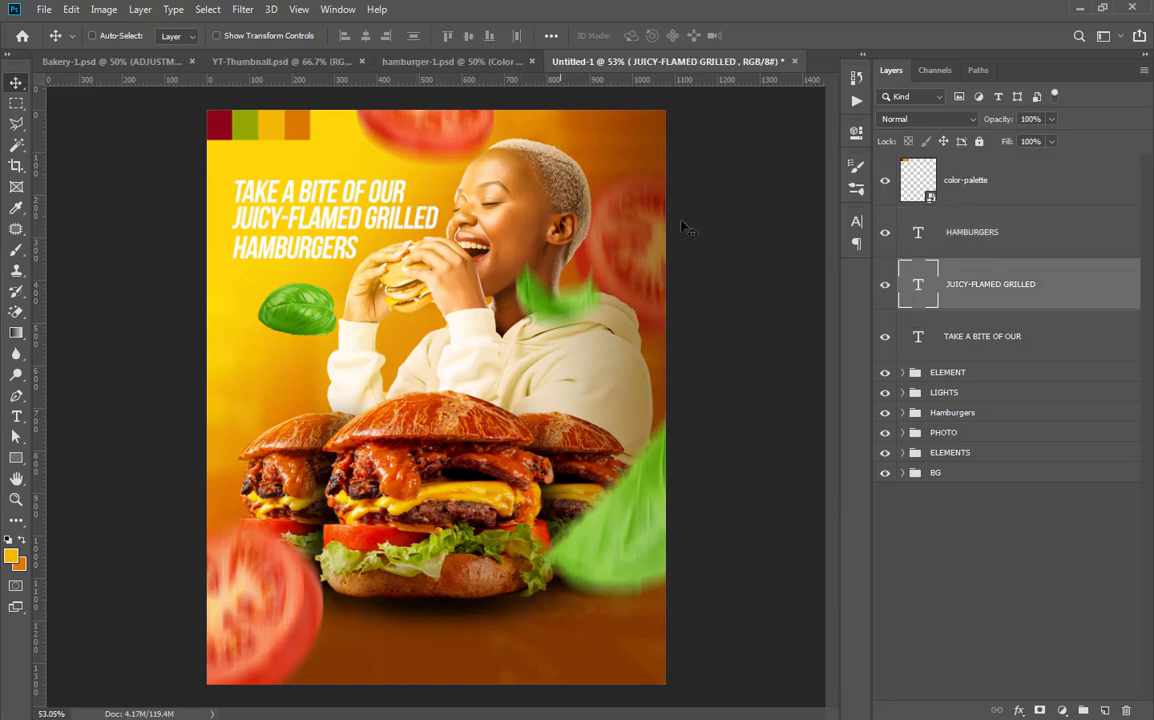
pyautogui.press('t')
pyautogui.moveTo(404, 193); pyautogui.dragTo(182, 185)
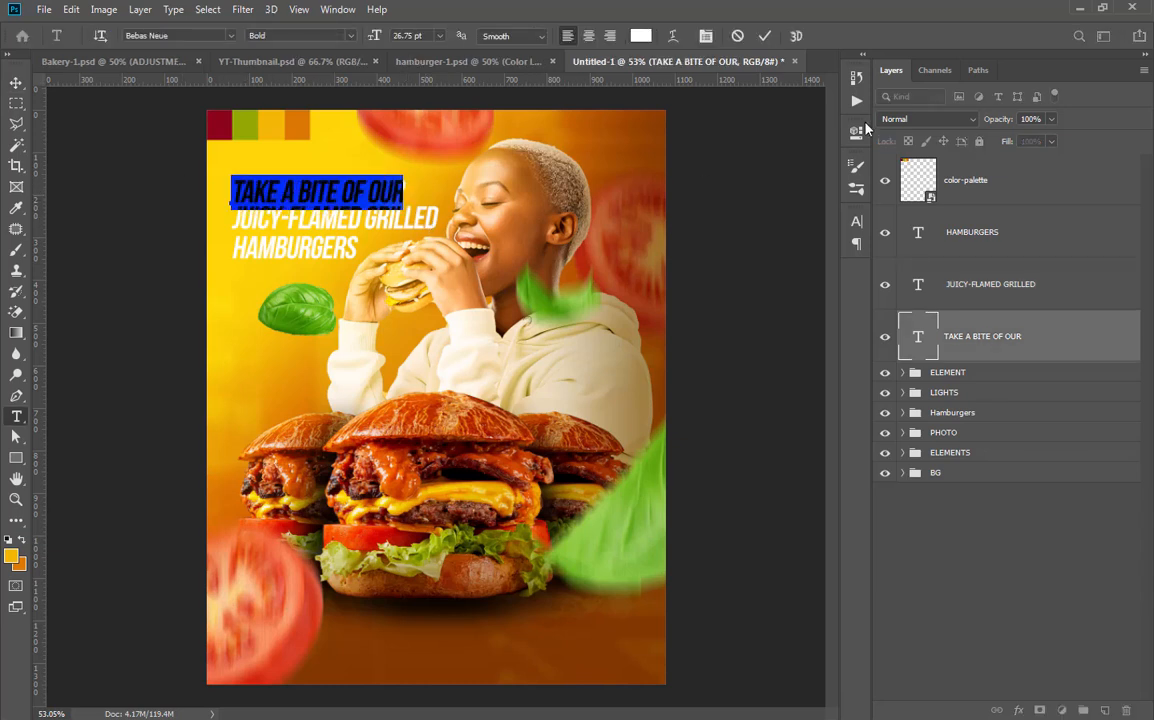
pyautogui.click(640, 36)
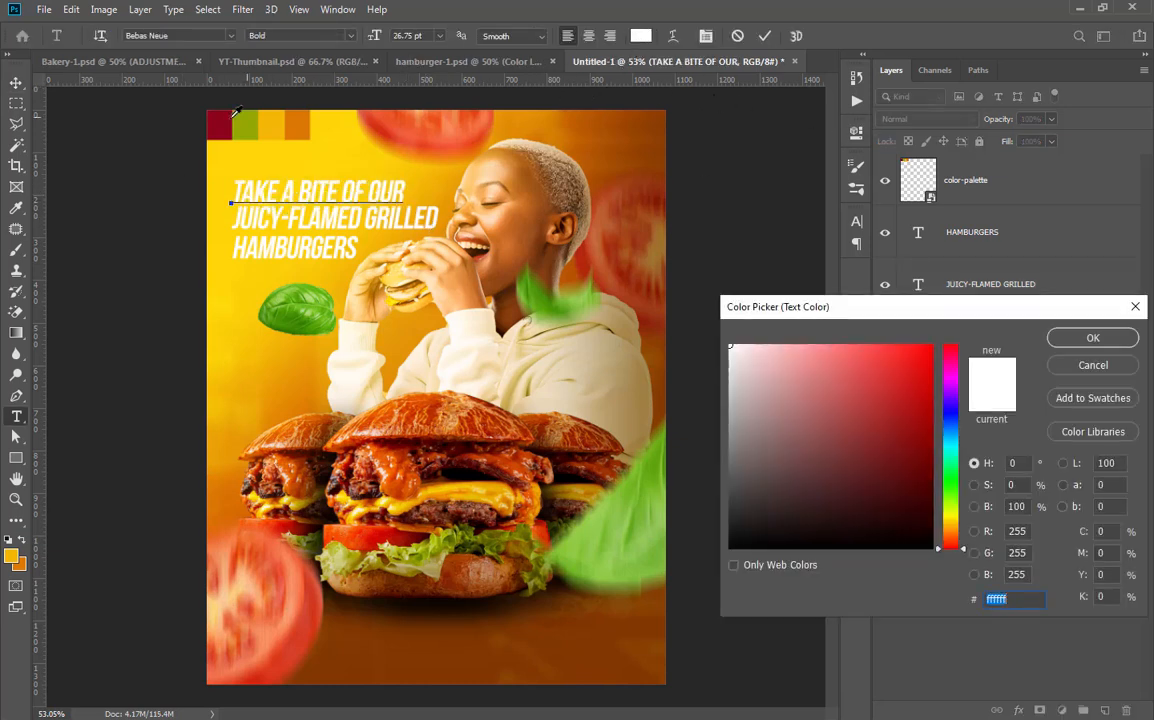
pyautogui.click(221, 118)
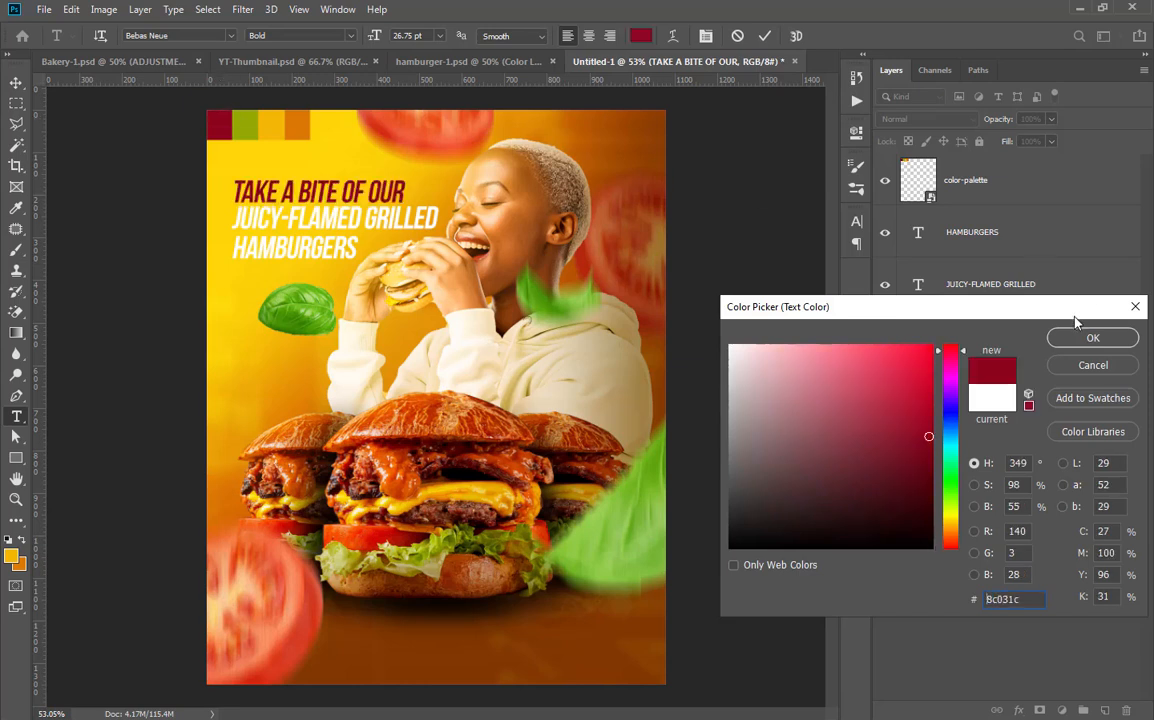
pyautogui.moveTo(1030, 599); pyautogui.dragTo(972, 599)
pyautogui.click(1104, 345)
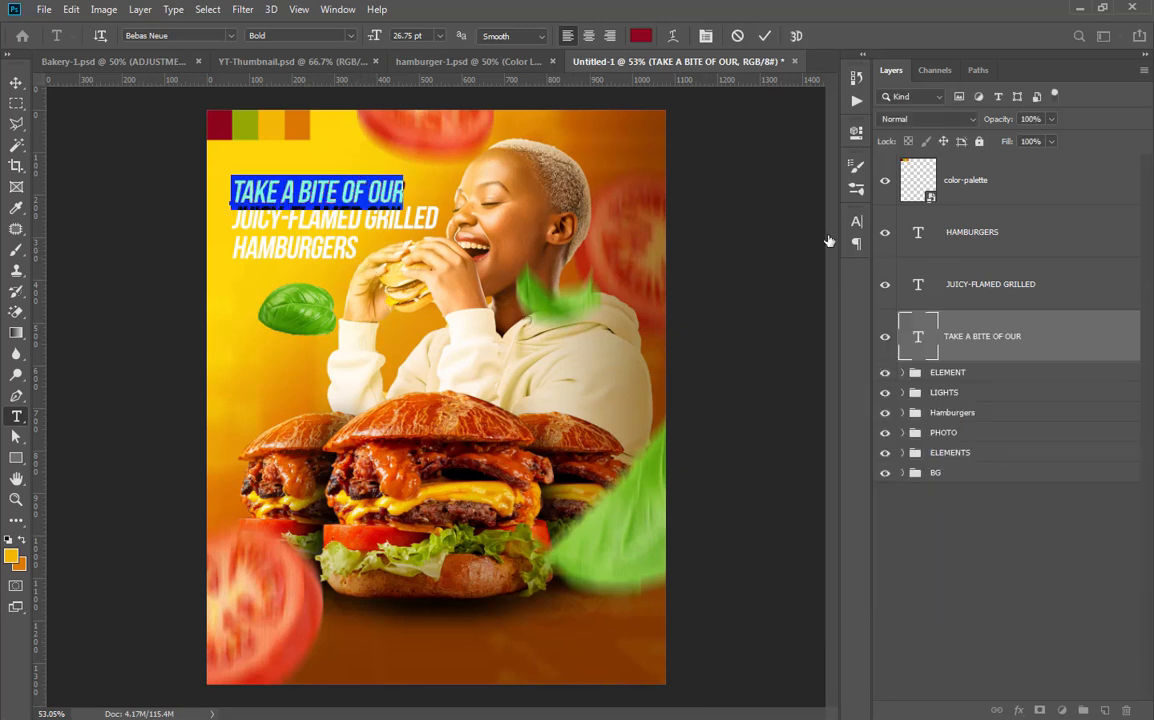
pyautogui.click(17, 80)
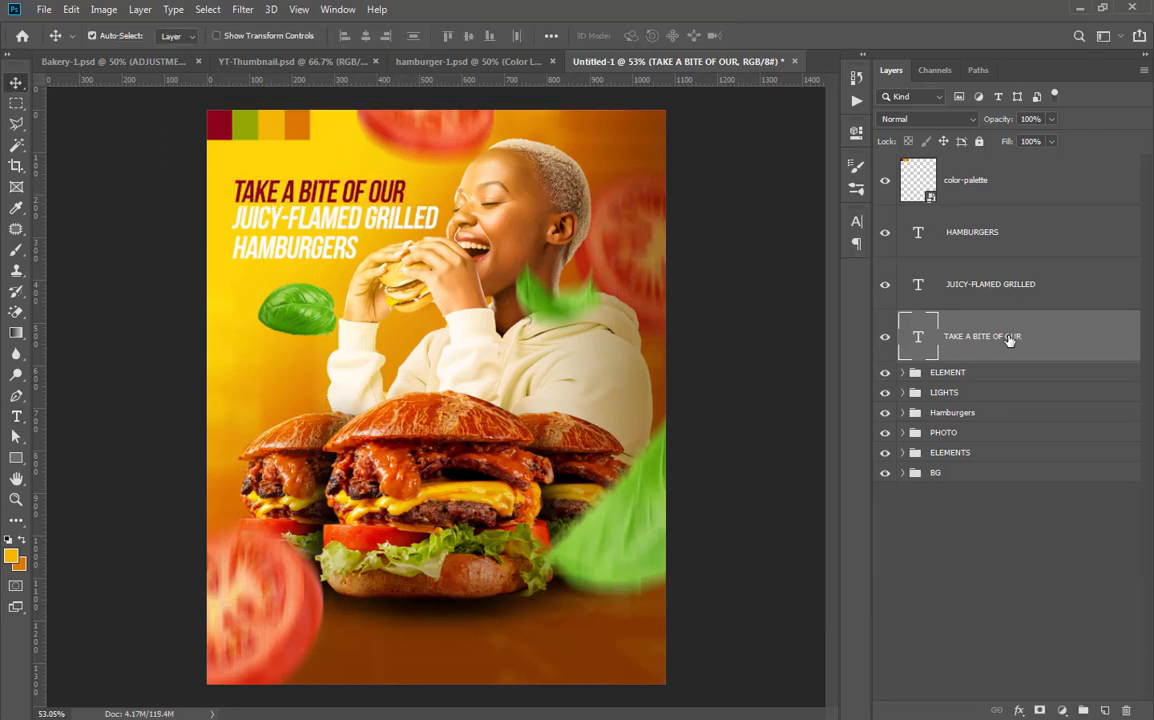
# Scale the "TAKE A BITE OF OUR" line to about 105% and nudge "JUICY-FLAMED GRILLED" slightly to the left
pyautogui.hotkey('ctrl', 't')
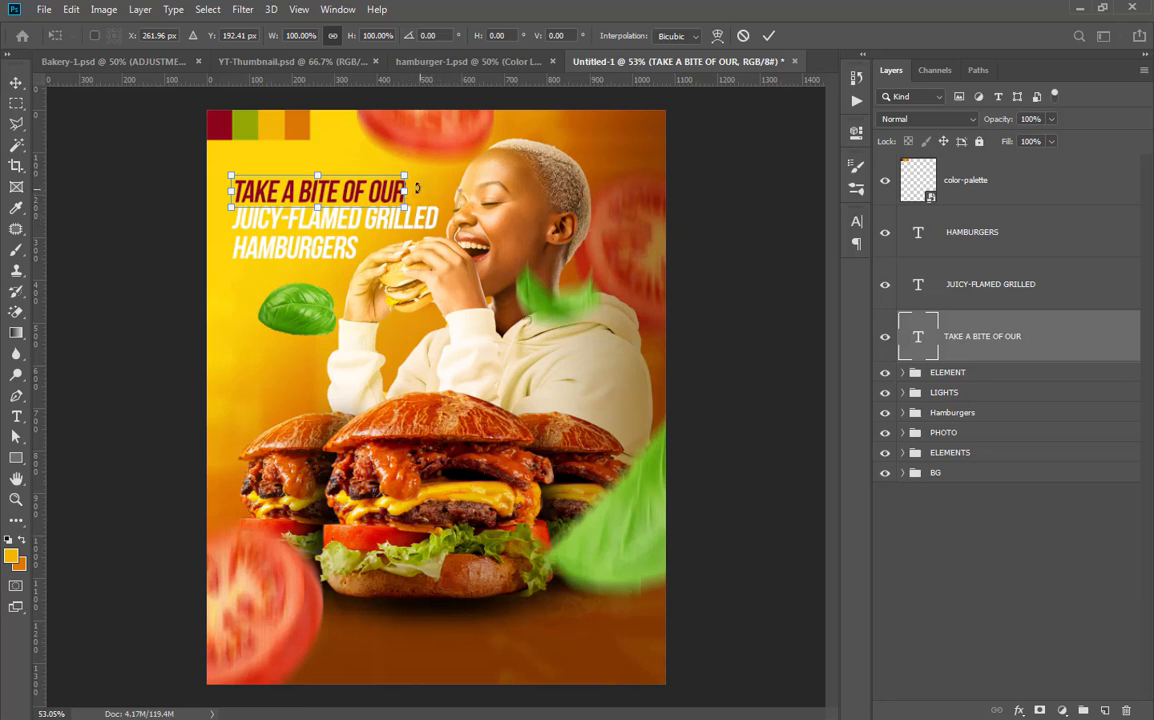
pyautogui.moveTo(407, 175); pyautogui.dragTo(420, 170)
pyautogui.press('Return')
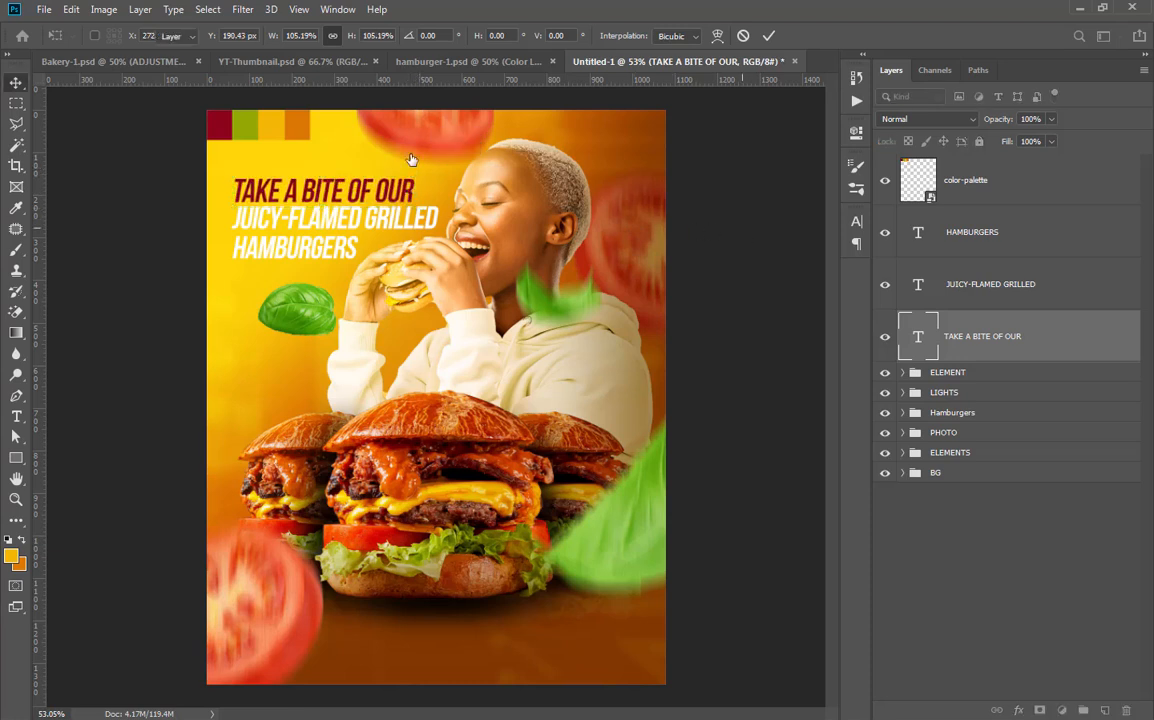
pyautogui.keyDown('ctrl'); pyautogui.click(344, 217); pyautogui.keyUp('ctrl')
pyautogui.moveTo(357, 216); pyautogui.dragTo(355, 220)
# Recolor the "JUICY-FLAMED GRILLED" line dark brown, 4e2601, based on the brown at the poster's lower edge, after trying palette orange and dark red
pyautogui.press('t')
pyautogui.moveTo(431, 209); pyautogui.dragTo(187, 209)
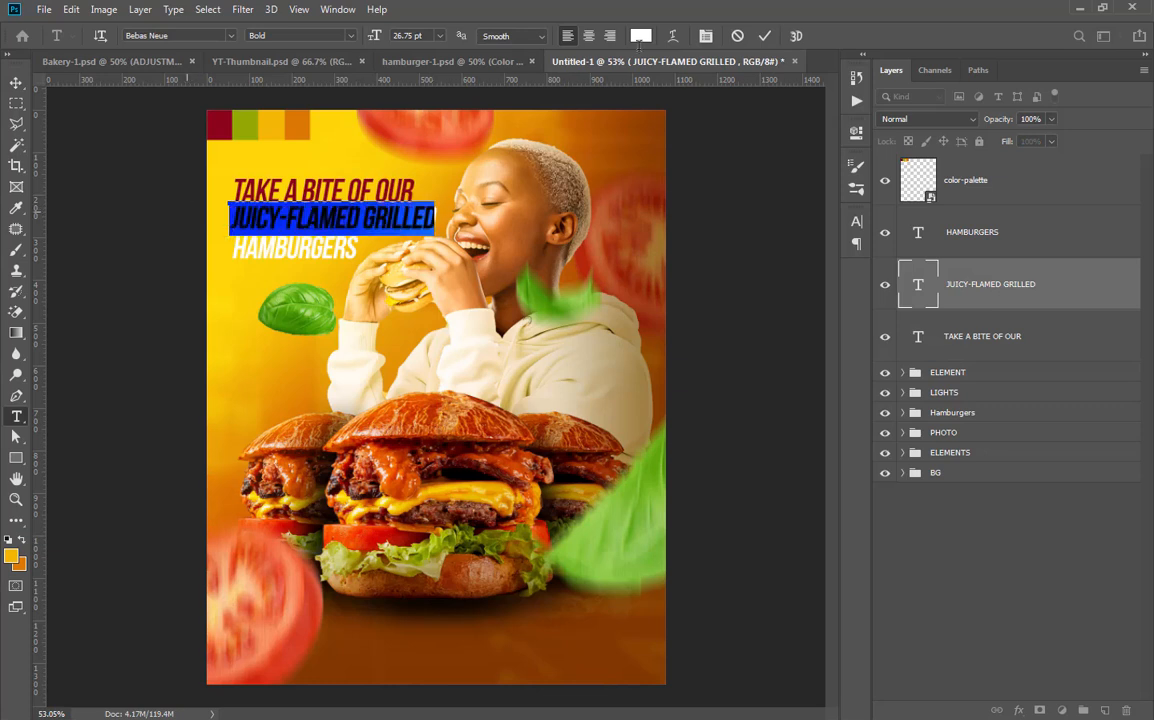
pyautogui.click(640, 36)
pyautogui.click(310, 123)
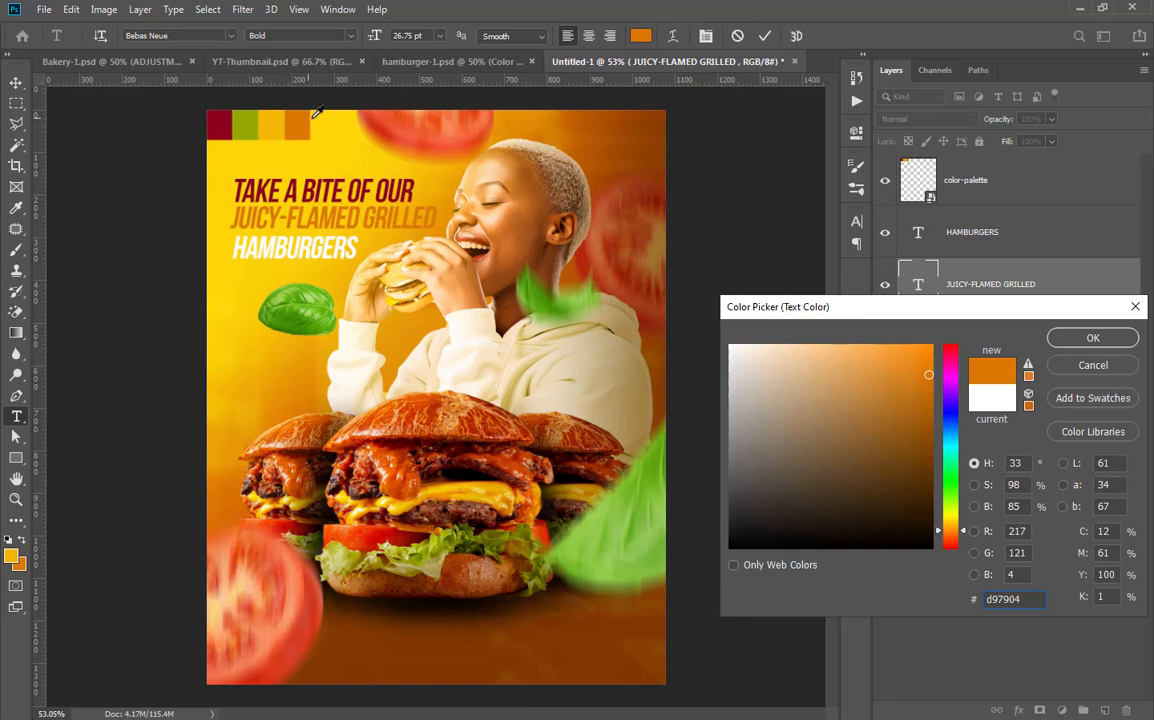
pyautogui.click(930, 482)
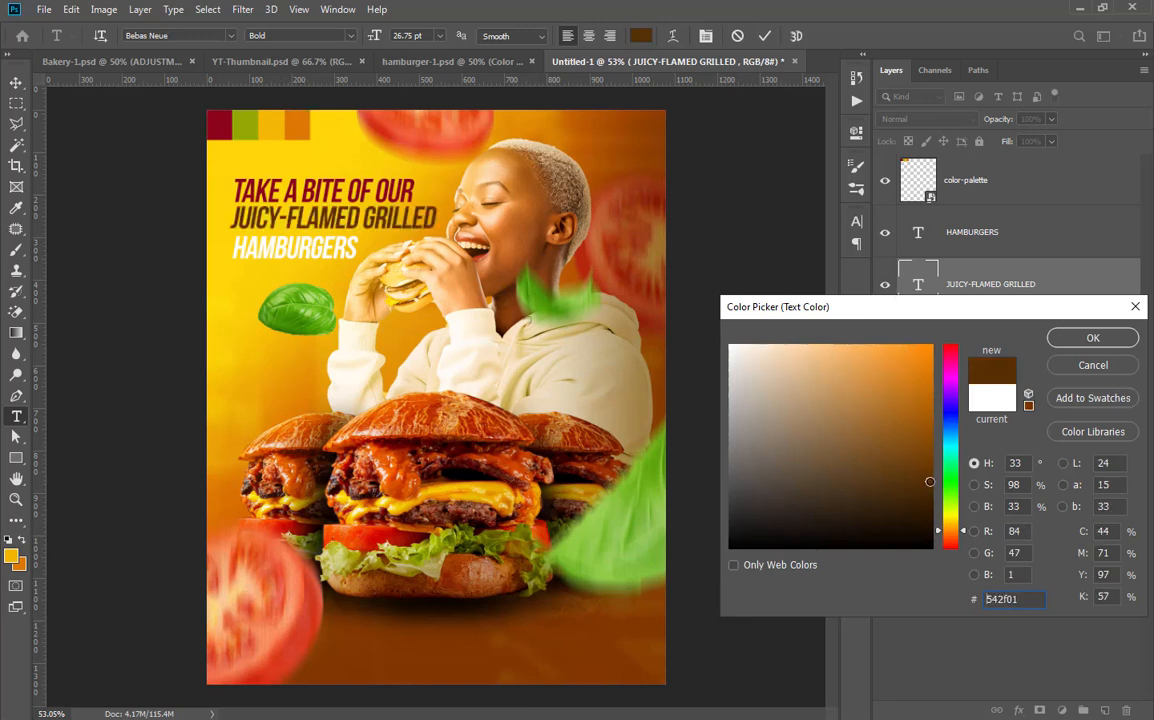
pyautogui.moveTo(930, 395); pyautogui.dragTo(933, 505)
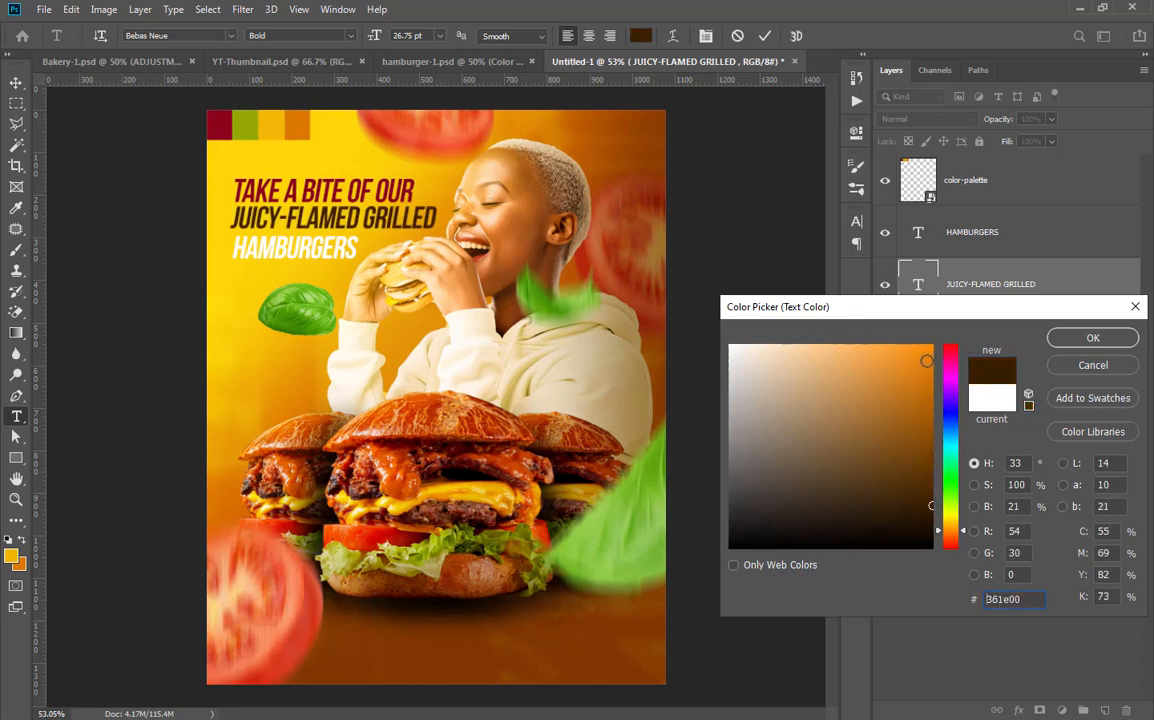
pyautogui.click(913, 355)
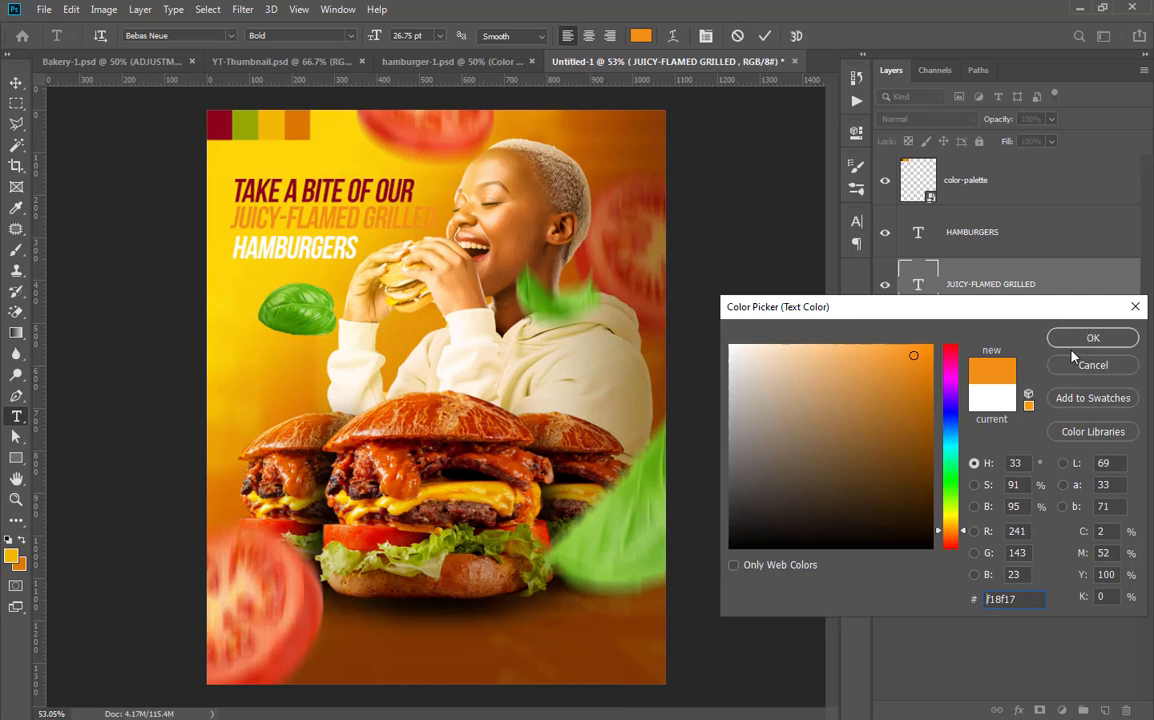
pyautogui.click(224, 120)
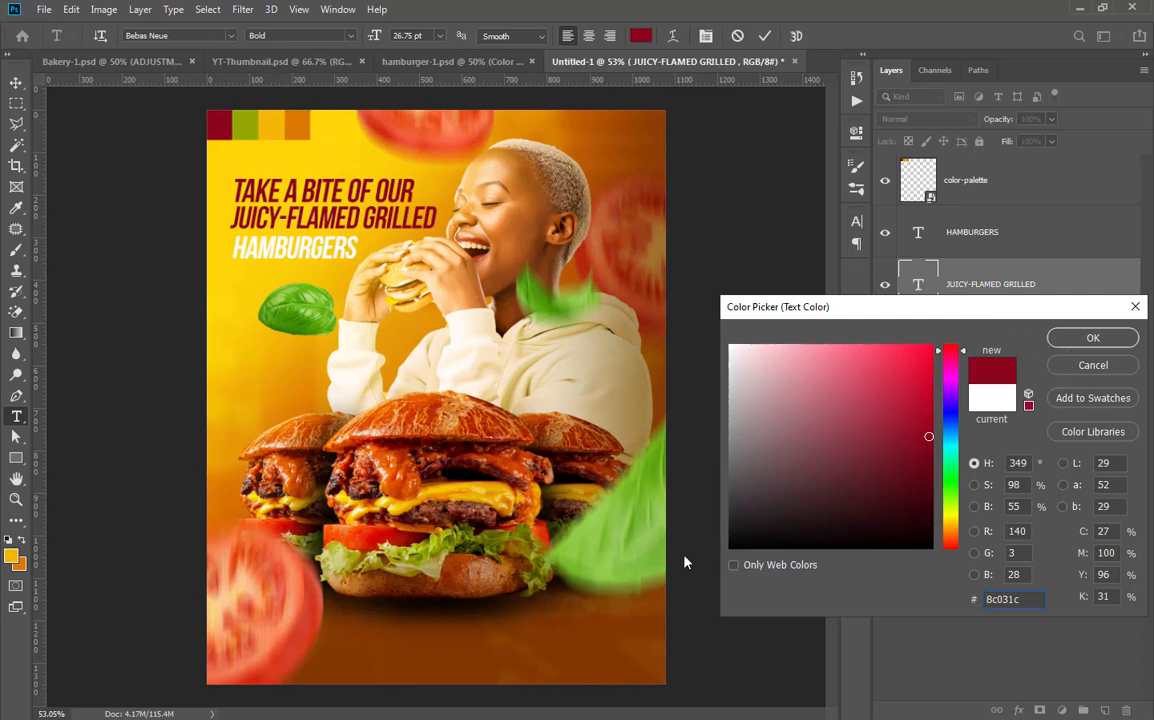
pyautogui.click(655, 648)
pyautogui.moveTo(932, 486)
pyautogui.mouseDown()
pyautogui.moveTo(932, 516)
pyautogui.moveTo(930, 486)
pyautogui.mouseUp()
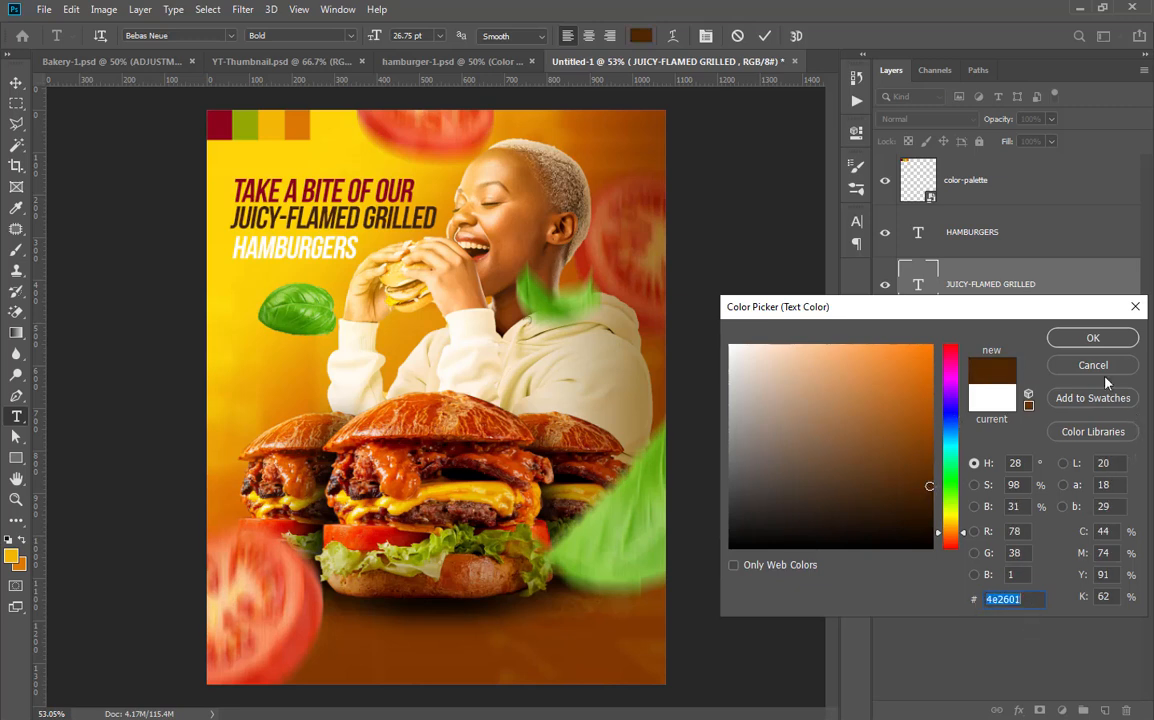
pyautogui.click(1093, 337)
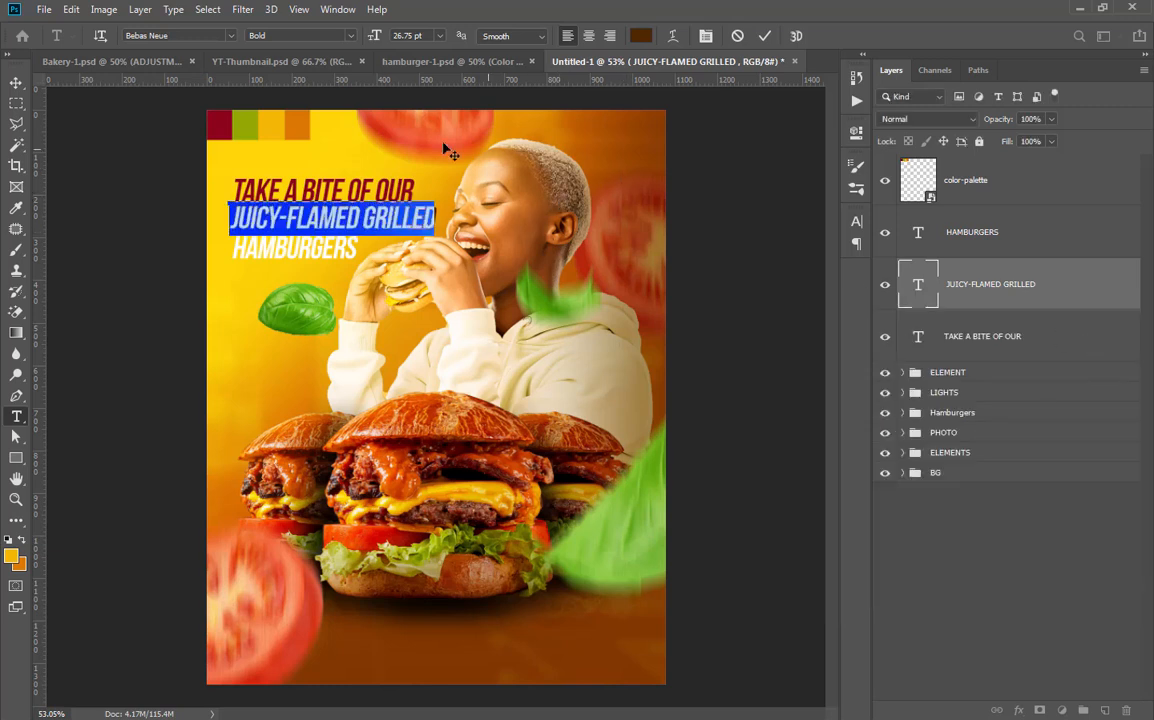
pyautogui.click(669, 171)
# Recolor the "HAMBURGERS" line with the palette's dark red, 8c031c
pyautogui.click(302, 243)
pyautogui.moveTo(355, 244); pyautogui.dragTo(103, 225)
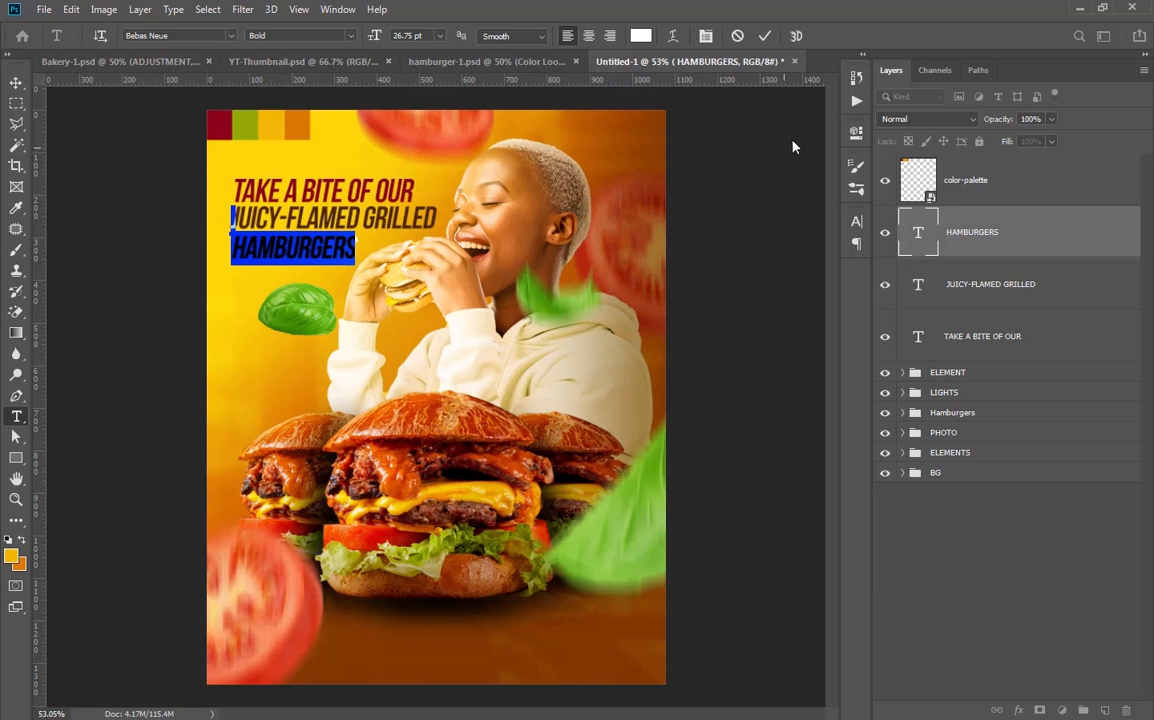
pyautogui.click(640, 36)
pyautogui.click(220, 118)
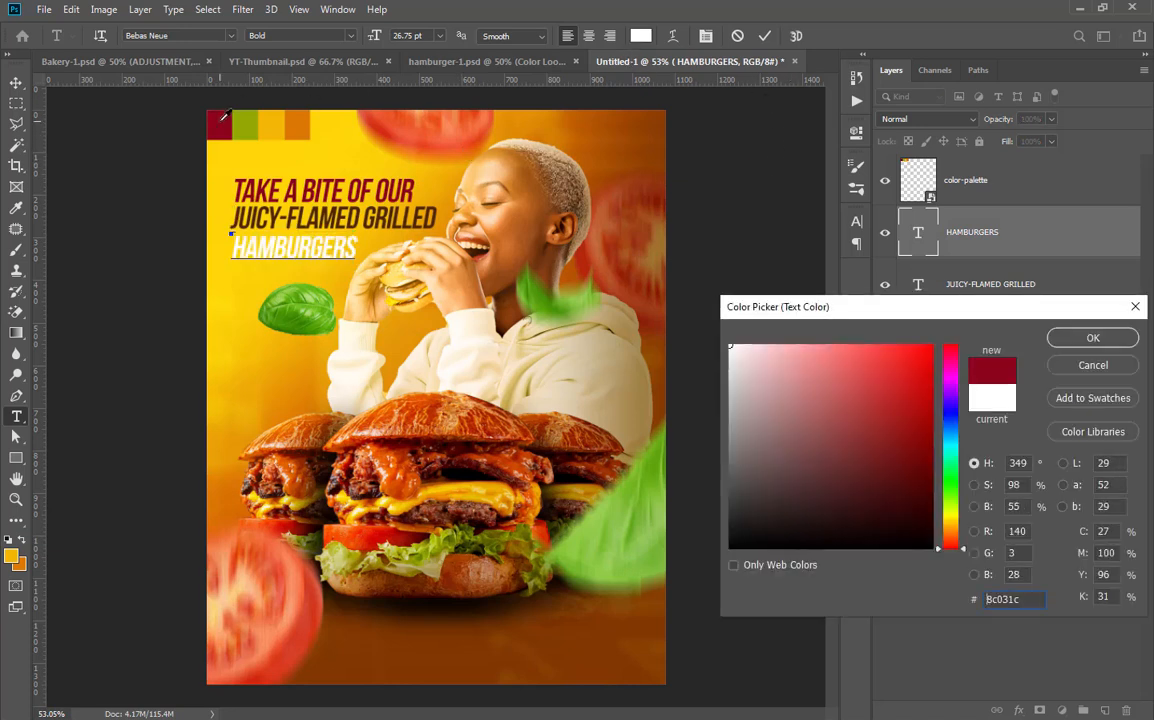
pyautogui.press('Return')
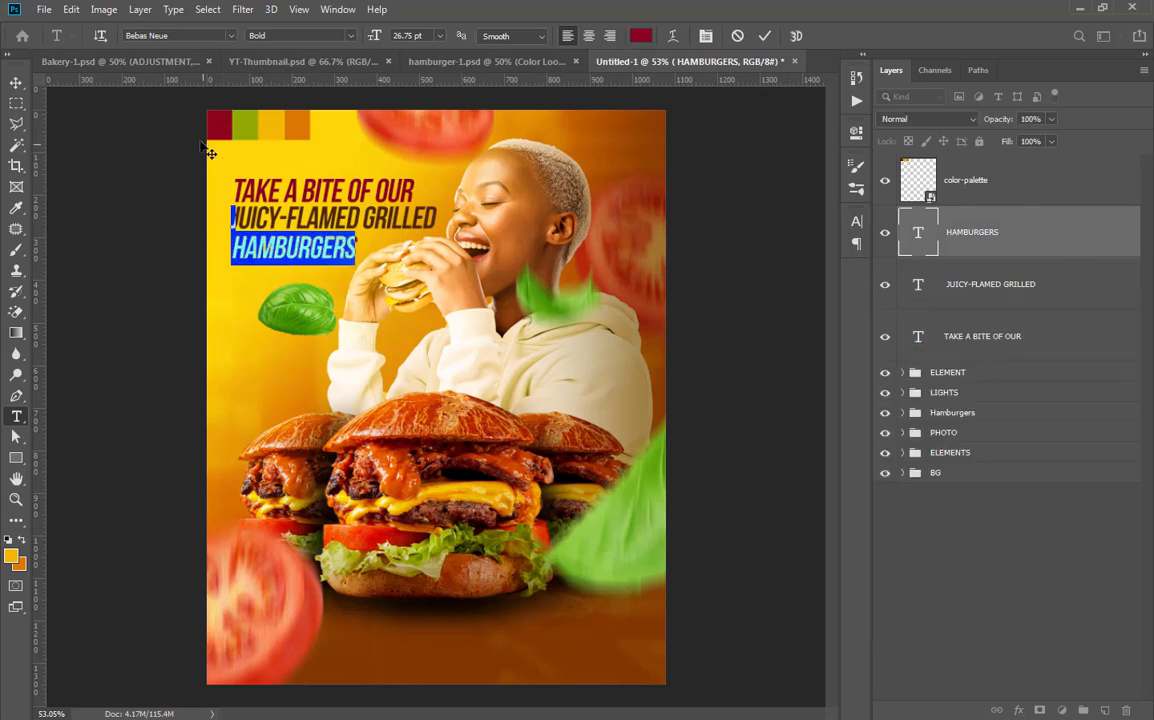
# Scale the "JUICY-FLAMED GRILLED" line down to about 87% so it matches the width of the line above
pyautogui.click(995, 276)
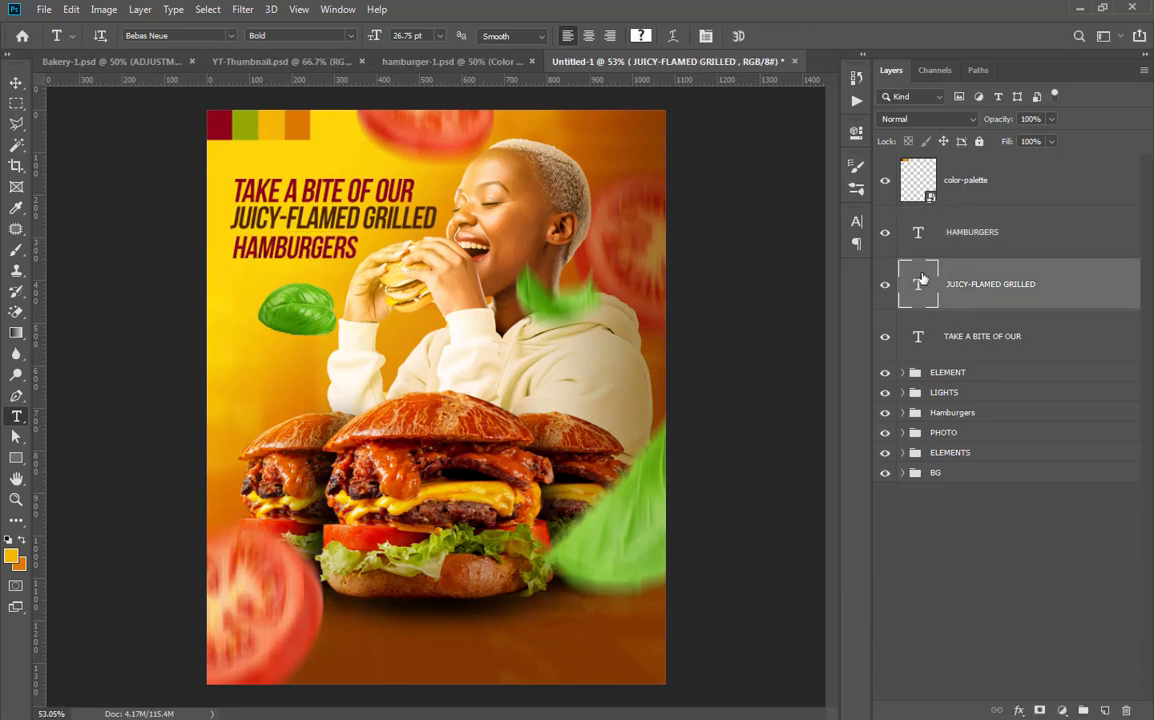
pyautogui.hotkey('ctrl', 't')
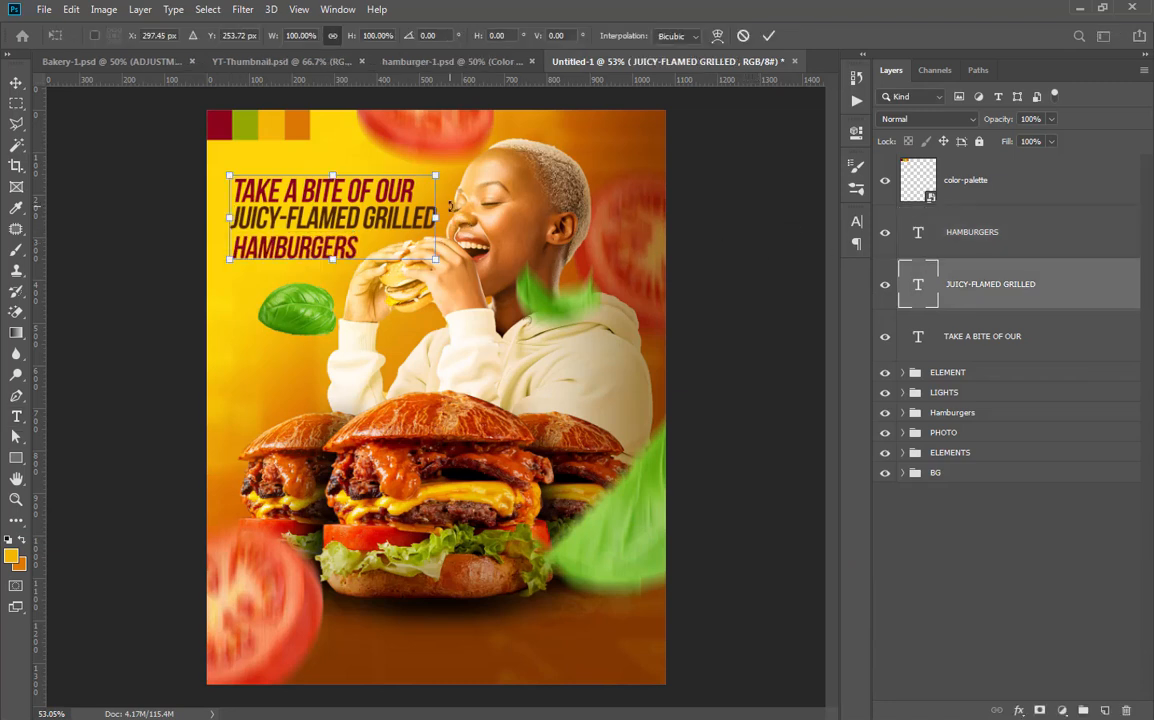
pyautogui.moveTo(436, 184); pyautogui.dragTo(383, 225)
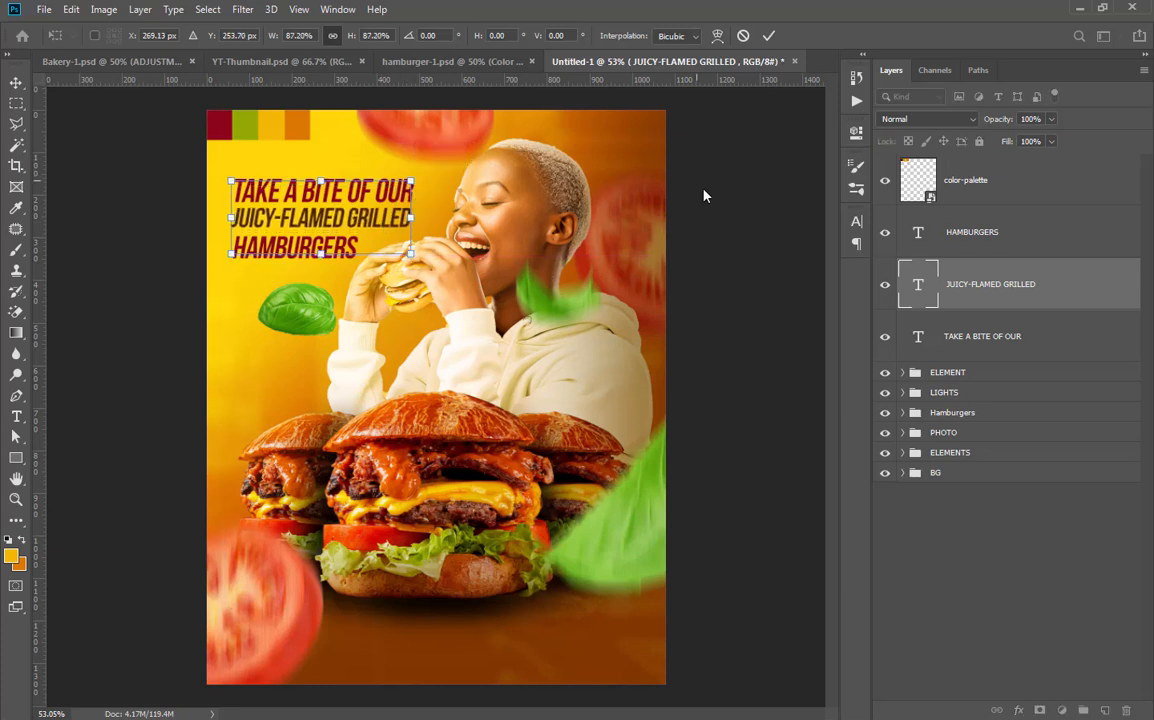
pyautogui.press('Return')
pyautogui.press('t')
# Move the ELEMENT, Hamburgers, PHOTO and ELEMENTS groups slightly down together, leaving the LIGHTS and BG groups out of the selection
pyautogui.click(960, 376)
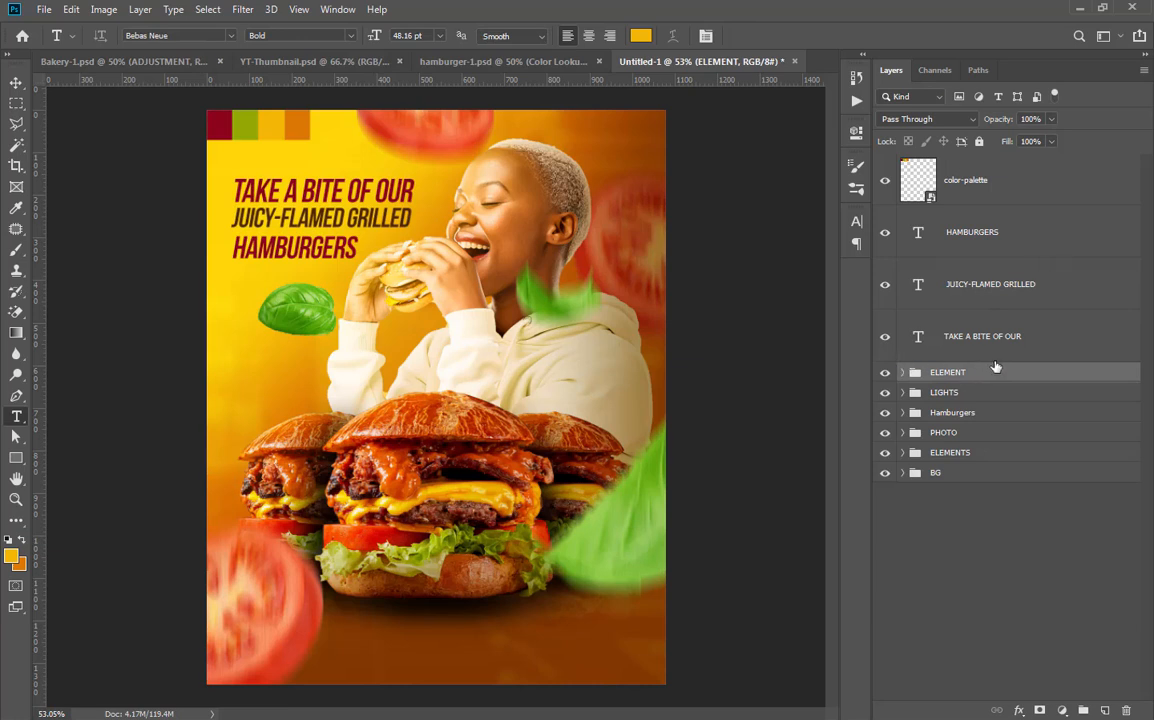
pyautogui.keyDown('shift'); pyautogui.click(978, 455); pyautogui.keyUp('shift')
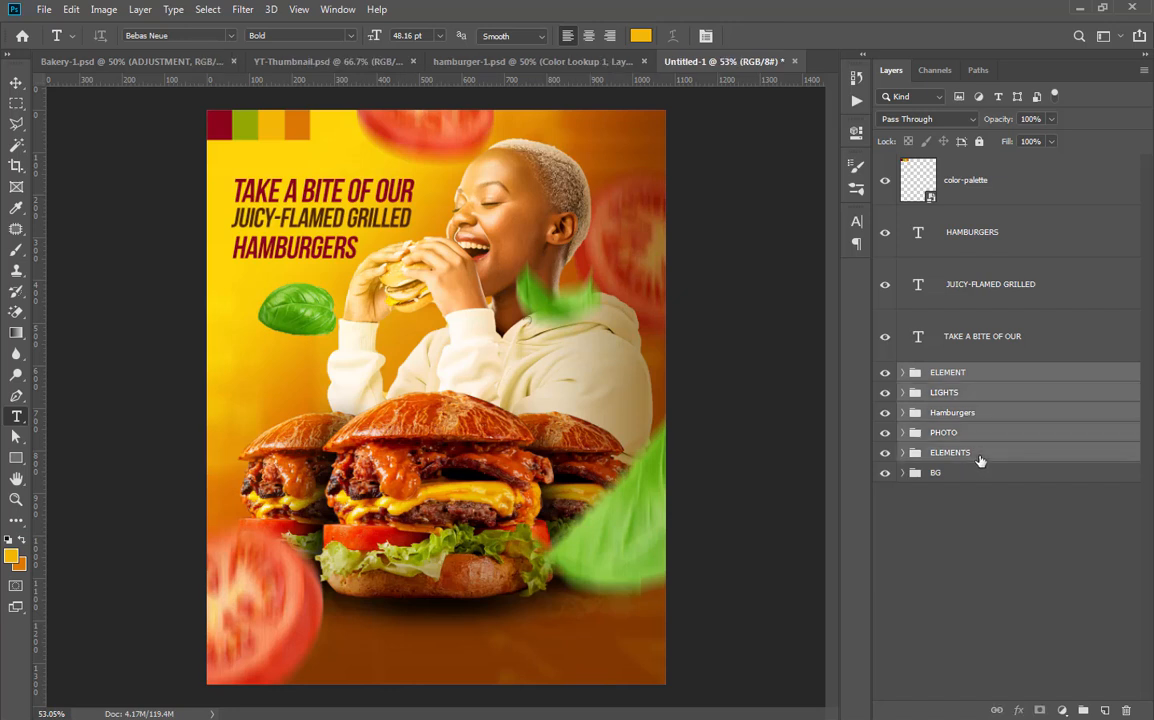
pyautogui.click(16, 80)
pyautogui.moveTo(531, 320); pyautogui.dragTo(536, 353)
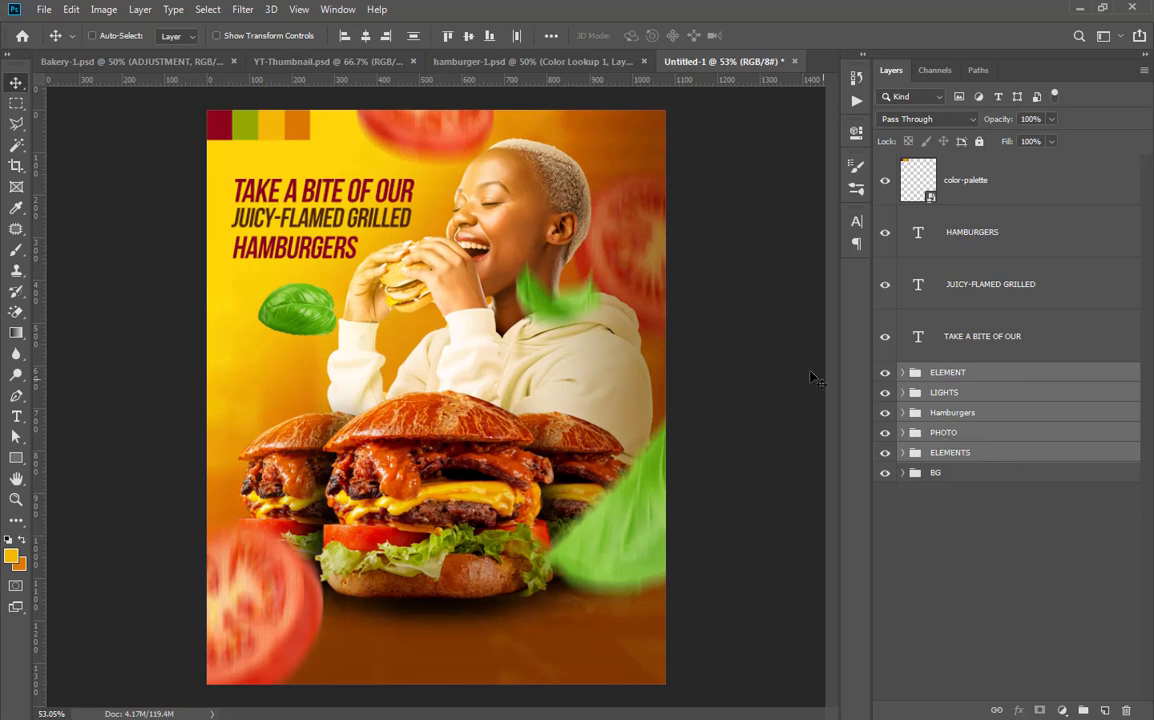
pyautogui.keyDown('ctrl'); pyautogui.click(963, 396); pyautogui.keyUp('ctrl')
pyautogui.moveTo(617, 365); pyautogui.dragTo(617, 377)
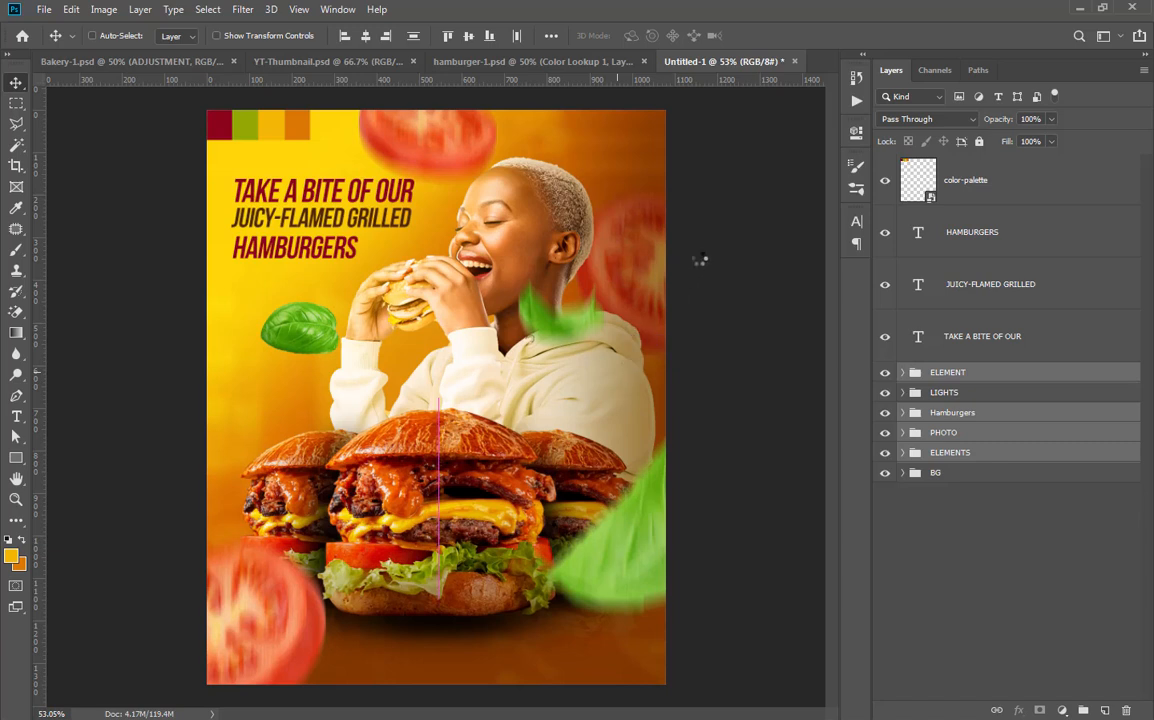
pyautogui.click(982, 340)
pyautogui.keyDown('shift'); pyautogui.click(975, 234); pyautogui.keyUp('shift')
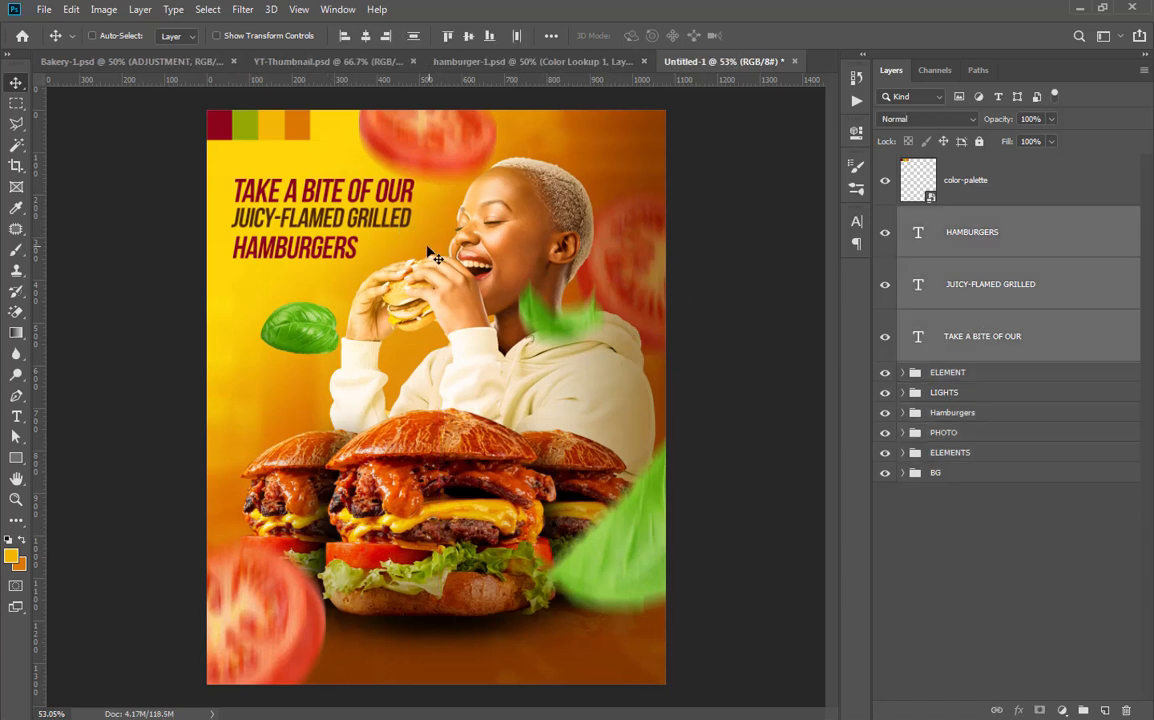
pyautogui.hotkey('ctrl', 't')
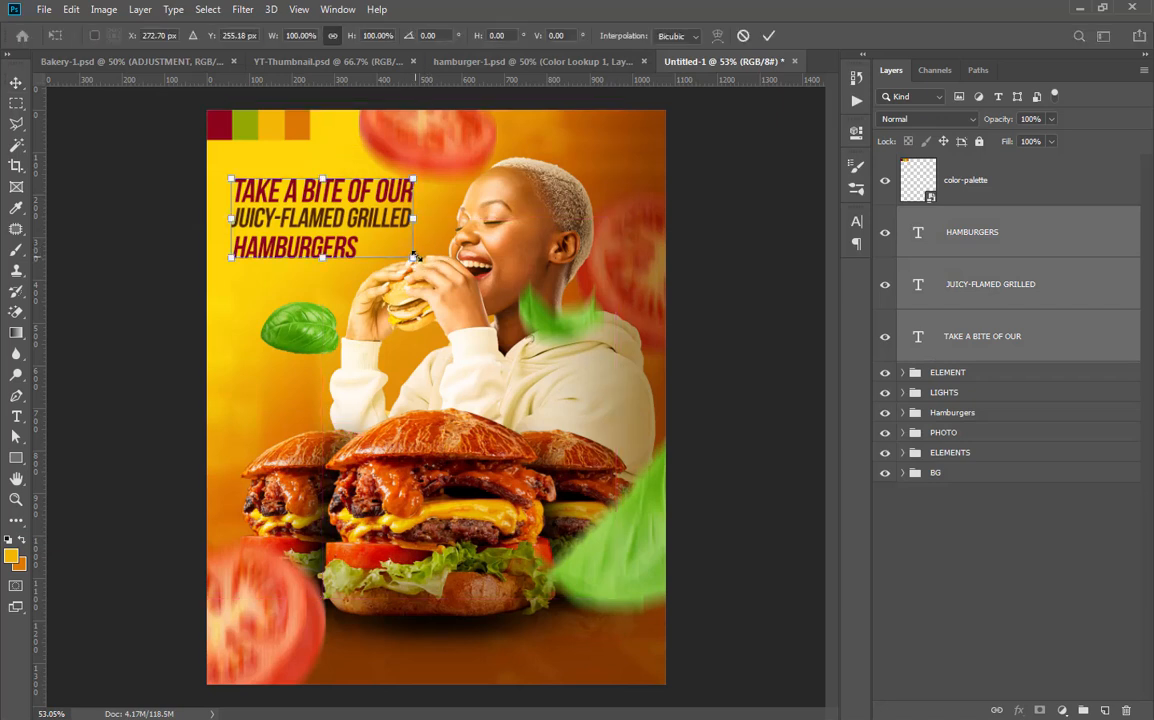
pyautogui.press('Return')
# Scale the "HAMBURGERS" line up to about 140% to match the width of the lines above, and nudge it up beneath them
pyautogui.click(963, 240)
pyautogui.hotkey('ctrl', 't')
pyautogui.moveTo(355, 262); pyautogui.dragTo(404, 285)
pyautogui.moveTo(386, 268); pyautogui.dragTo(386, 251)
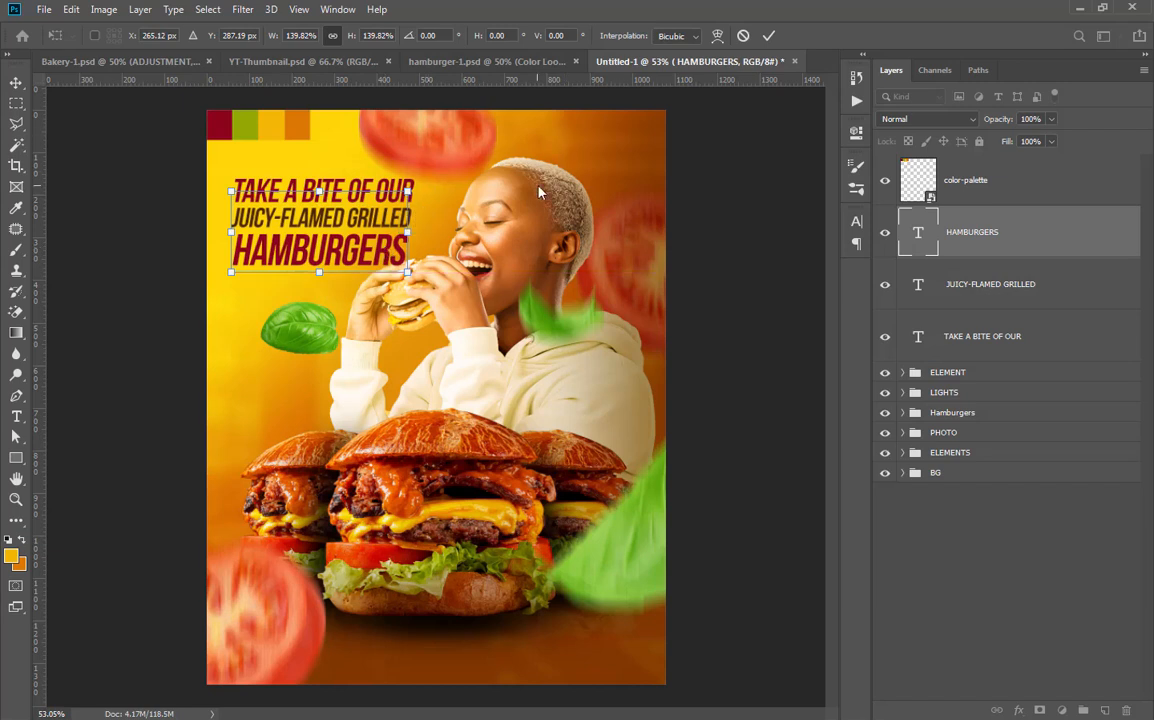
# Move the PHOTO group slightly right to free space, and enlarge the three headline lines together to about 108%
pyautogui.click(943, 432)
pyautogui.moveTo(535, 245); pyautogui.dragTo(556, 243)
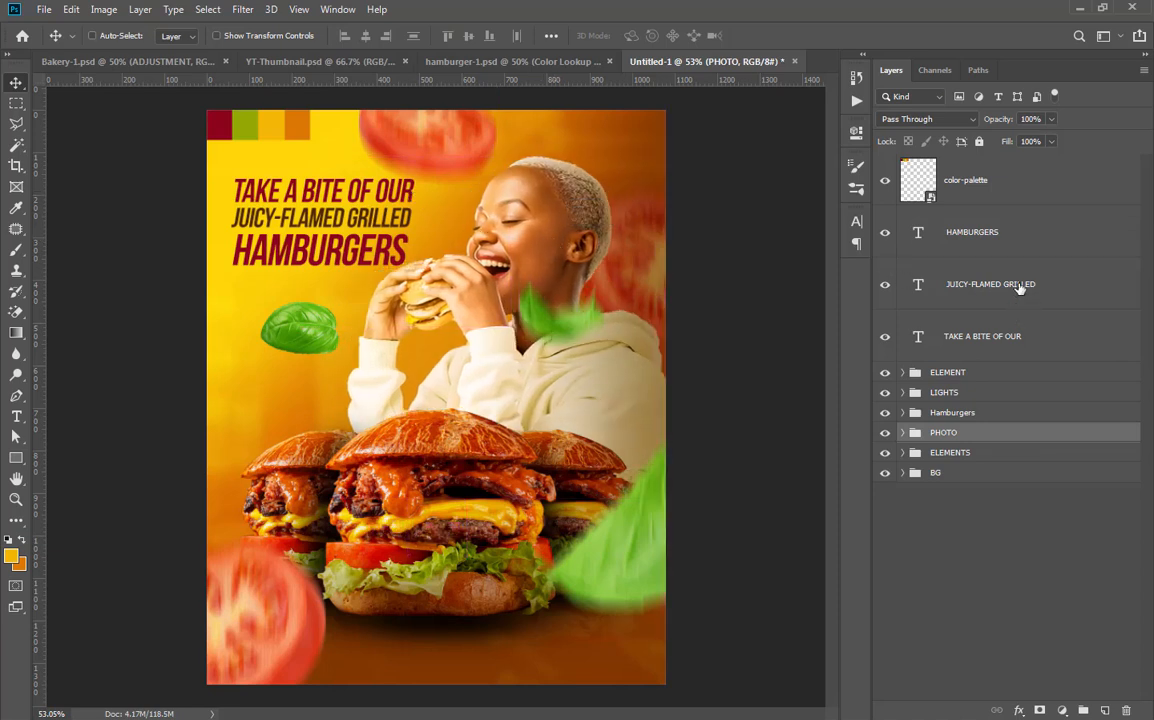
pyautogui.click(1020, 336)
pyautogui.keyDown('shift'); pyautogui.click(1012, 232); pyautogui.keyUp('shift')
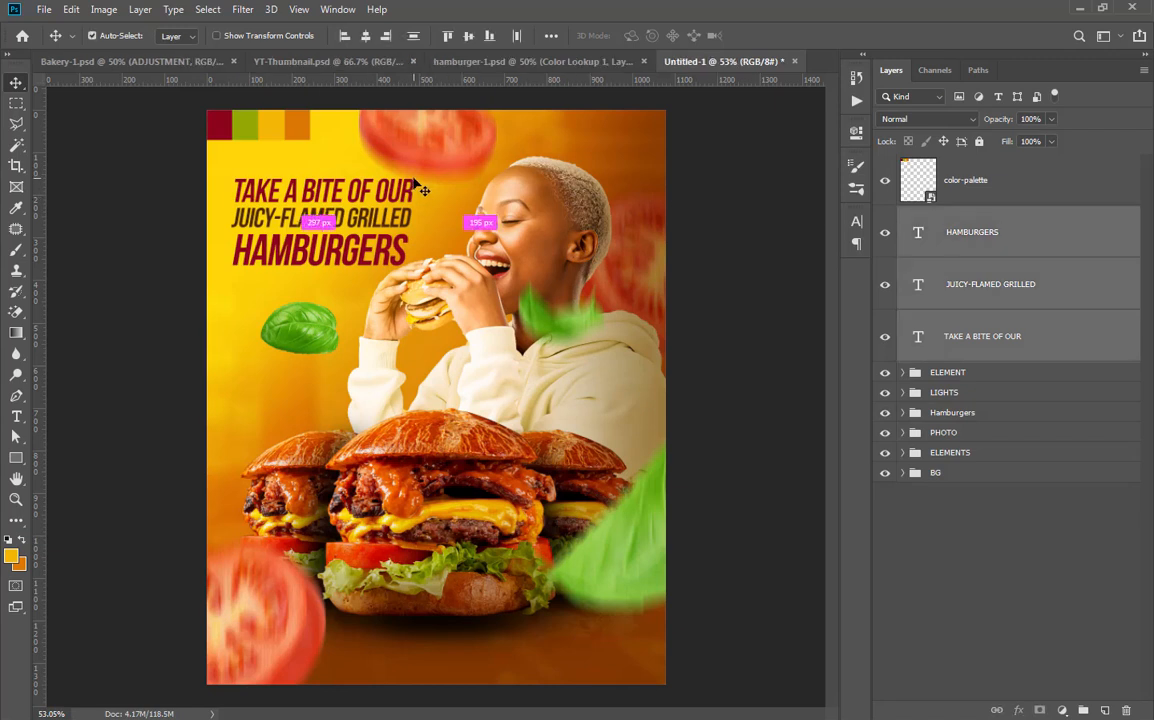
pyautogui.hotkey('ctrl', 't')
pyautogui.moveTo(418, 175)
pyautogui.mouseDown()
pyautogui.moveTo(441, 159)
pyautogui.moveTo(386, 171)
pyautogui.moveTo(424, 190)
pyautogui.moveTo(445, 140)
pyautogui.moveTo(432, 172)
pyautogui.mouseUp()
pyautogui.press('Return')
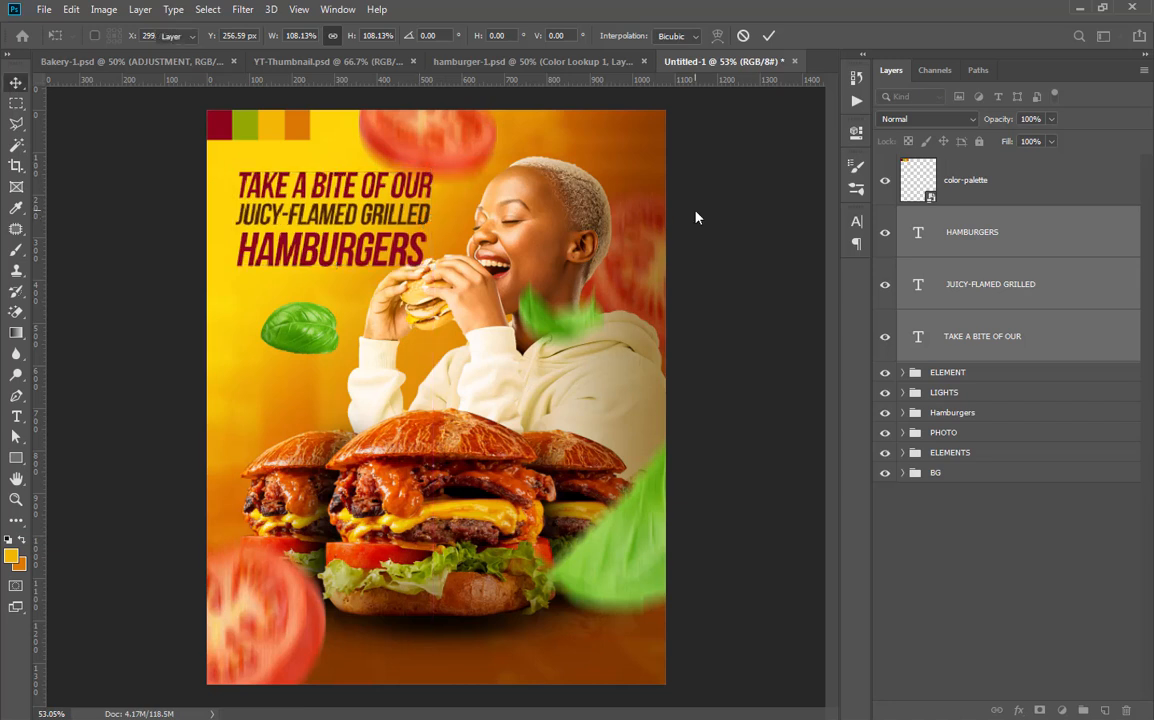
# Move the tomatoes_02 slice at the poster's upper edge slightly right and up, away from the headline
pyautogui.scroll(1, 468, 123)
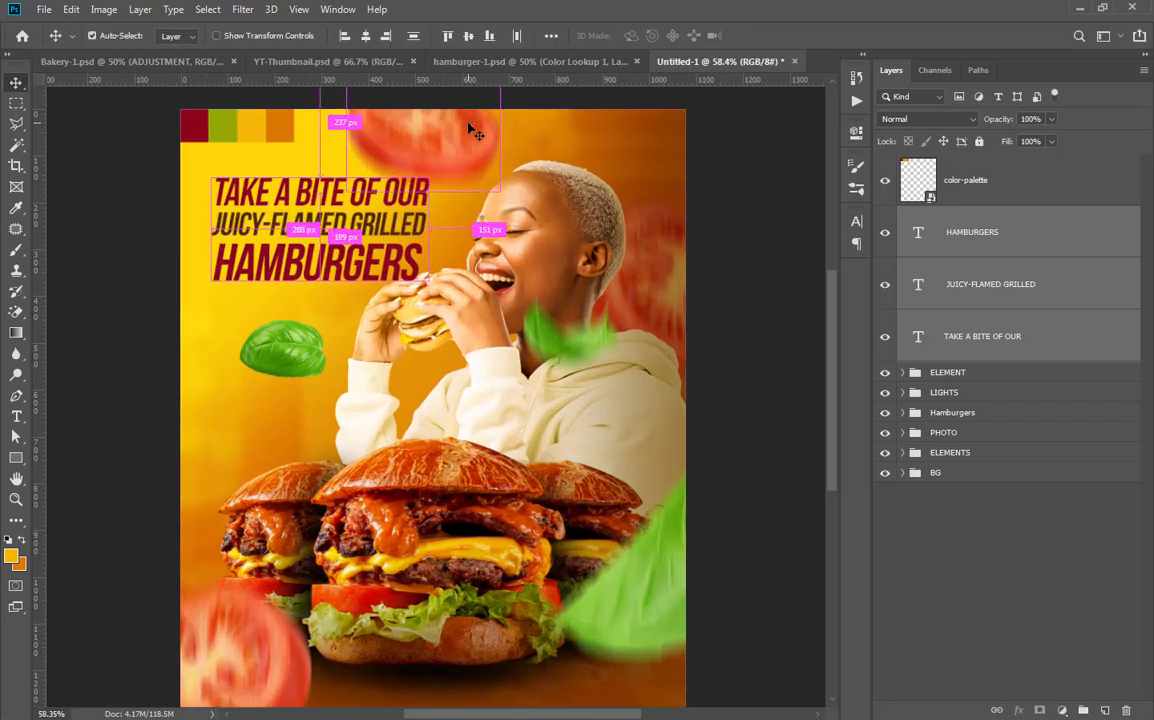
pyautogui.keyDown('ctrl'); pyautogui.click(467, 144); pyautogui.keyUp('ctrl')
pyautogui.moveTo(458, 127); pyautogui.dragTo(496, 126)
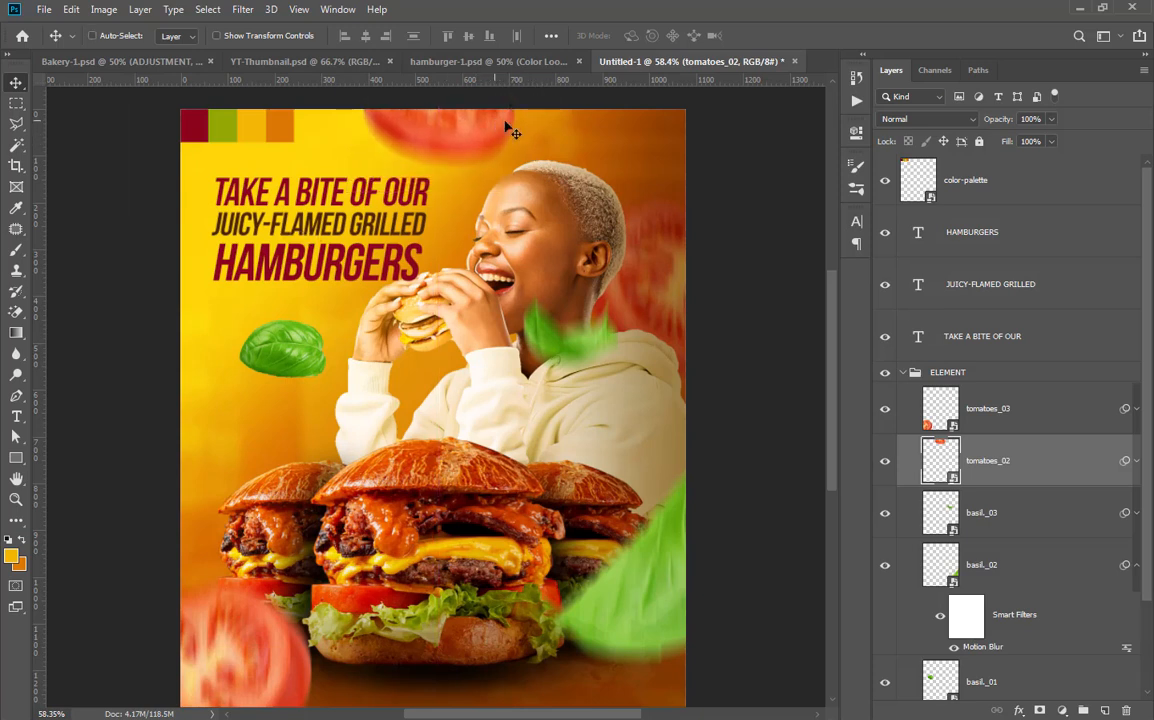
pyautogui.scroll(-1, 530, 195)
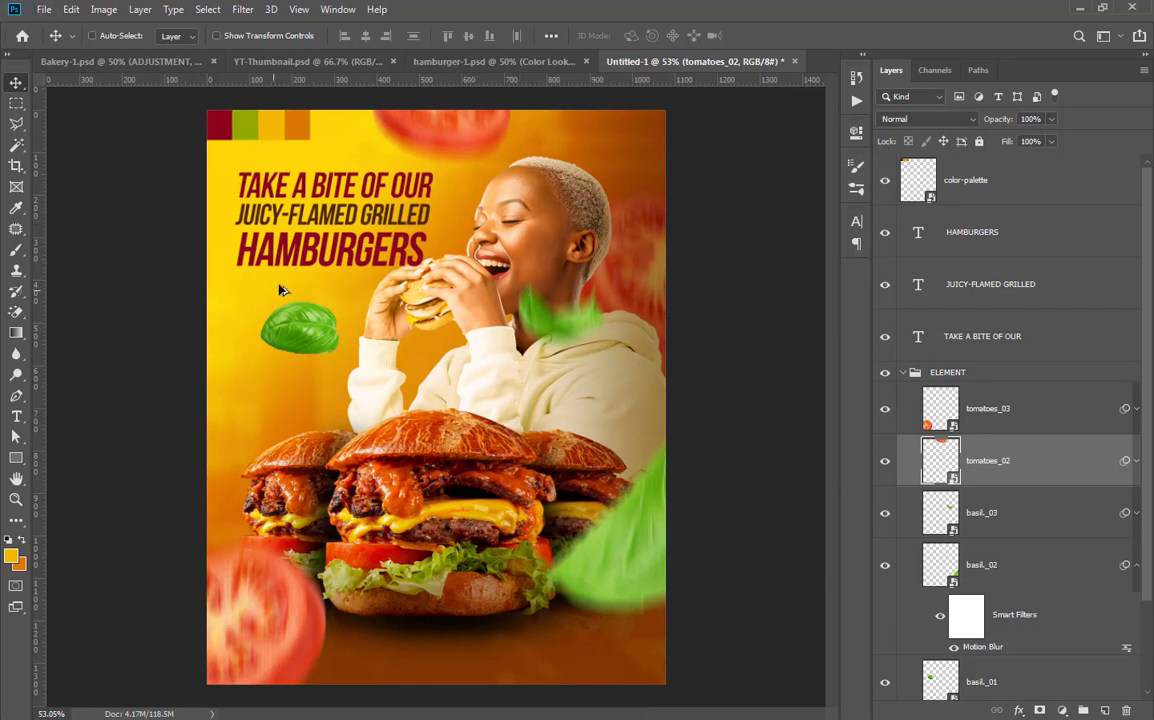
# Move the basil_01 leaf up to just below the "HAMBURGERS" line and collapse the ELEMENT group
pyautogui.scroll(2, 278, 288)
pyautogui.keyDown('ctrl'); pyautogui.click(318, 354); pyautogui.keyUp('ctrl')
pyautogui.moveTo(320, 355); pyautogui.dragTo(320, 269)
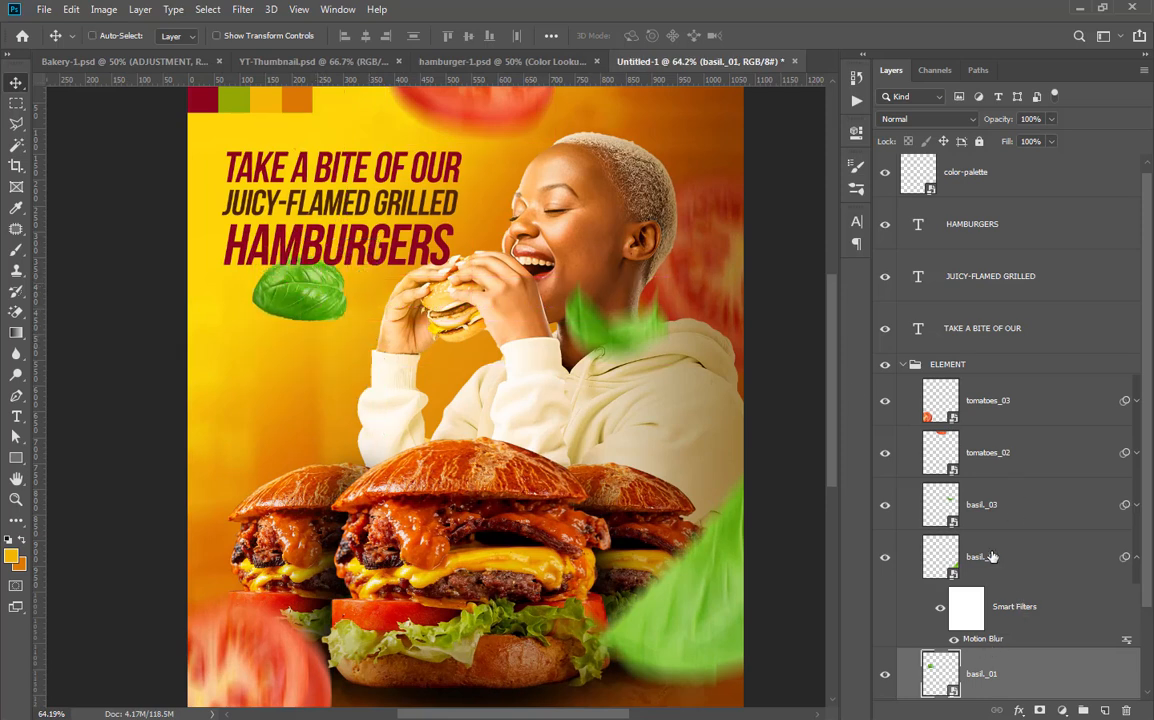
pyautogui.moveTo(322, 300); pyautogui.dragTo(320, 305)
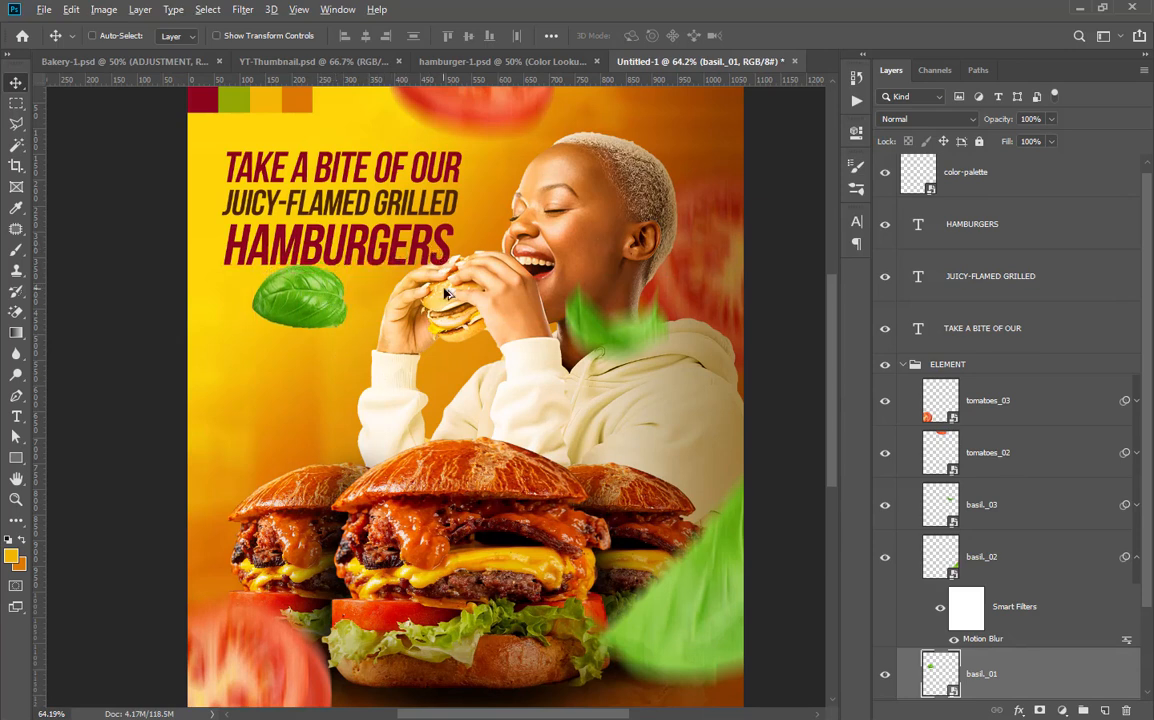
pyautogui.scroll(-2, 445, 280)
pyautogui.scroll(-1, 435, 440)
pyautogui.scroll(1, 435, 440)
pyautogui.scroll(1, 480, 400)
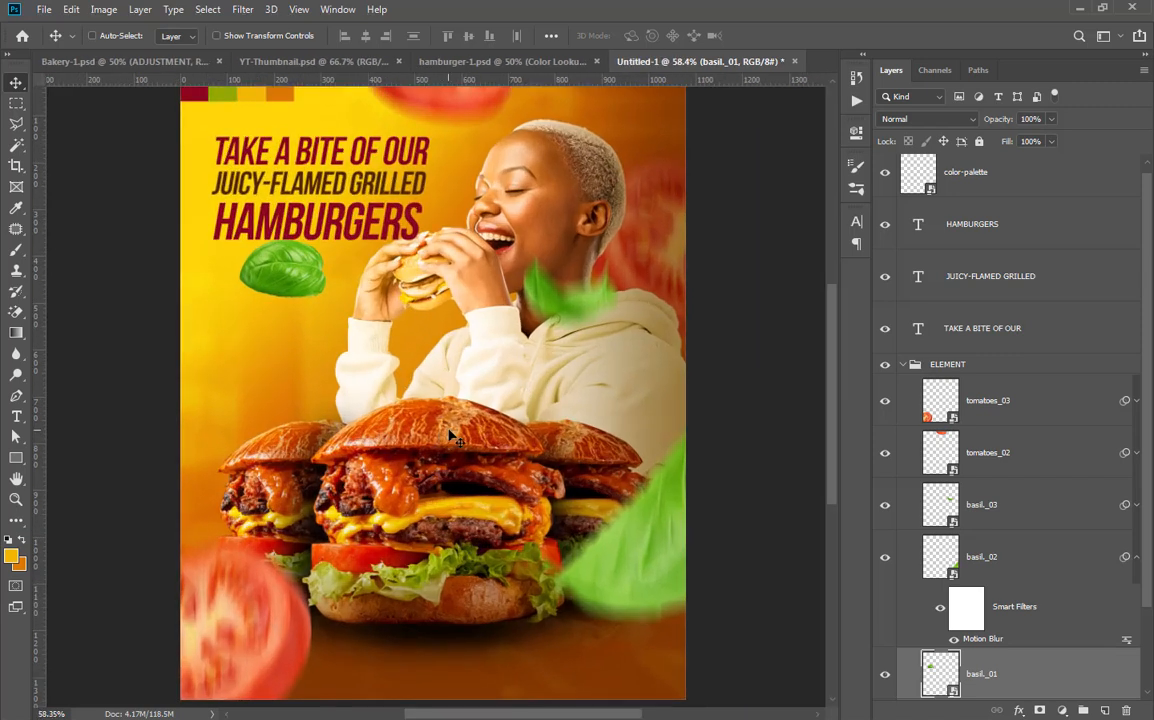
pyautogui.click(902, 365)
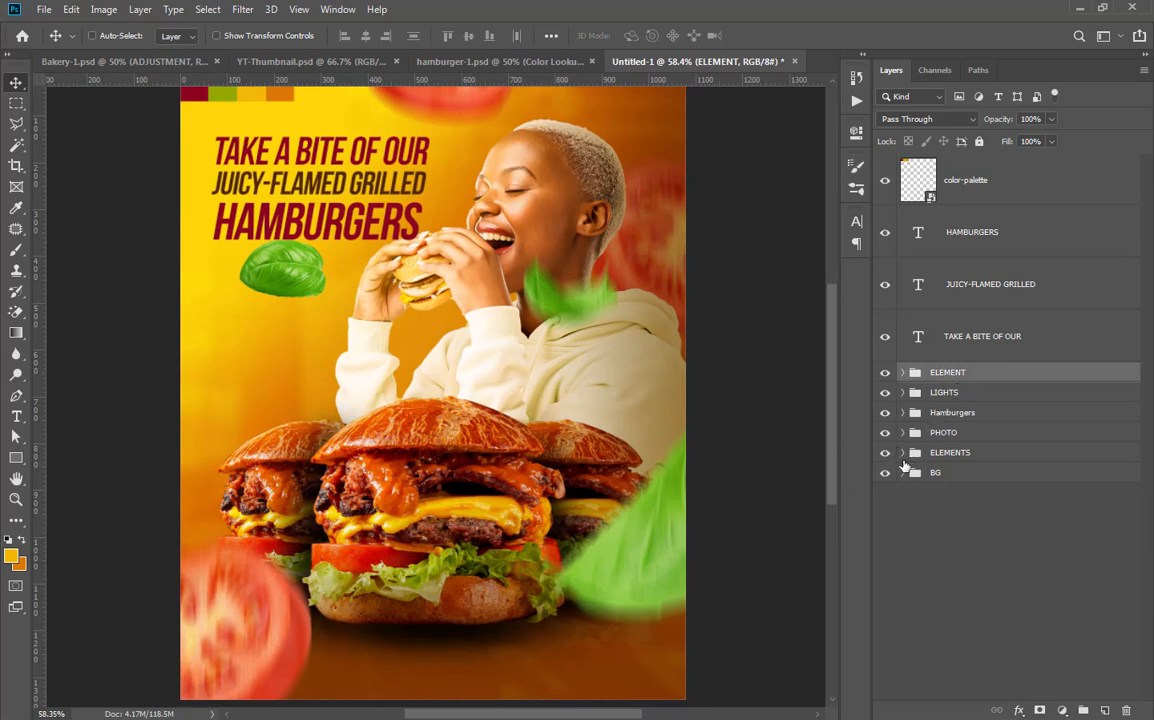
# Try a Color Overlay on the Hamburgers group in yellow, fcd207, sampled from the poster's background
pyautogui.click(955, 415)
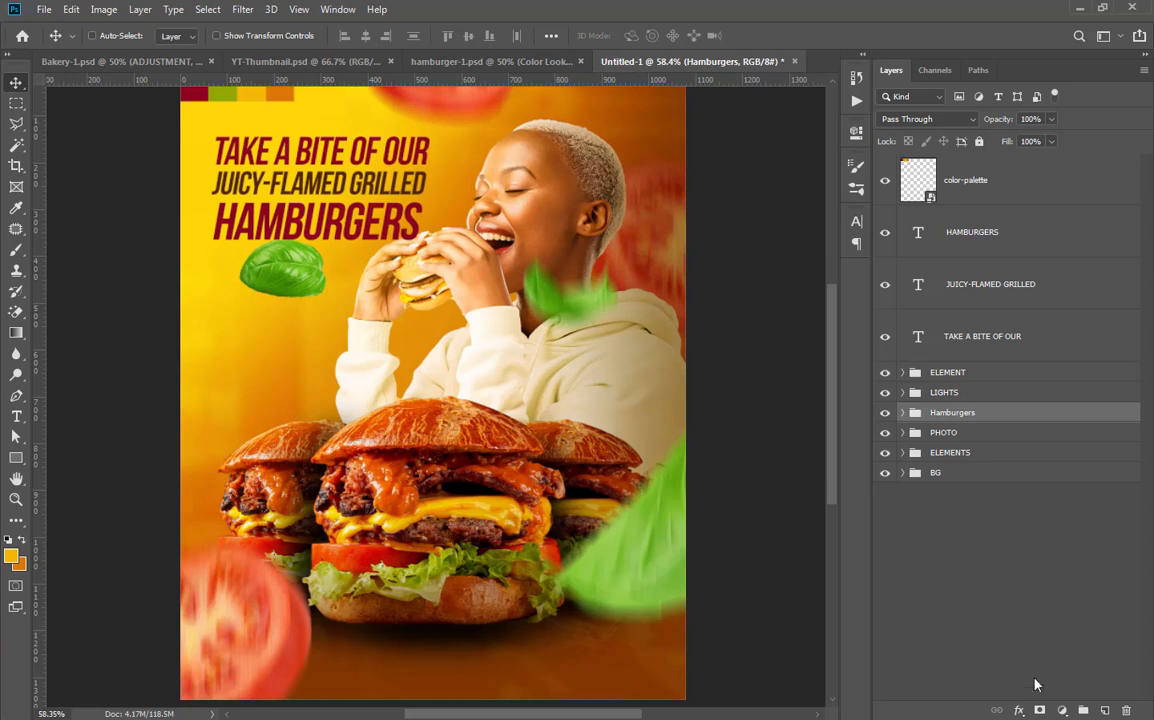
pyautogui.click(1020, 711)
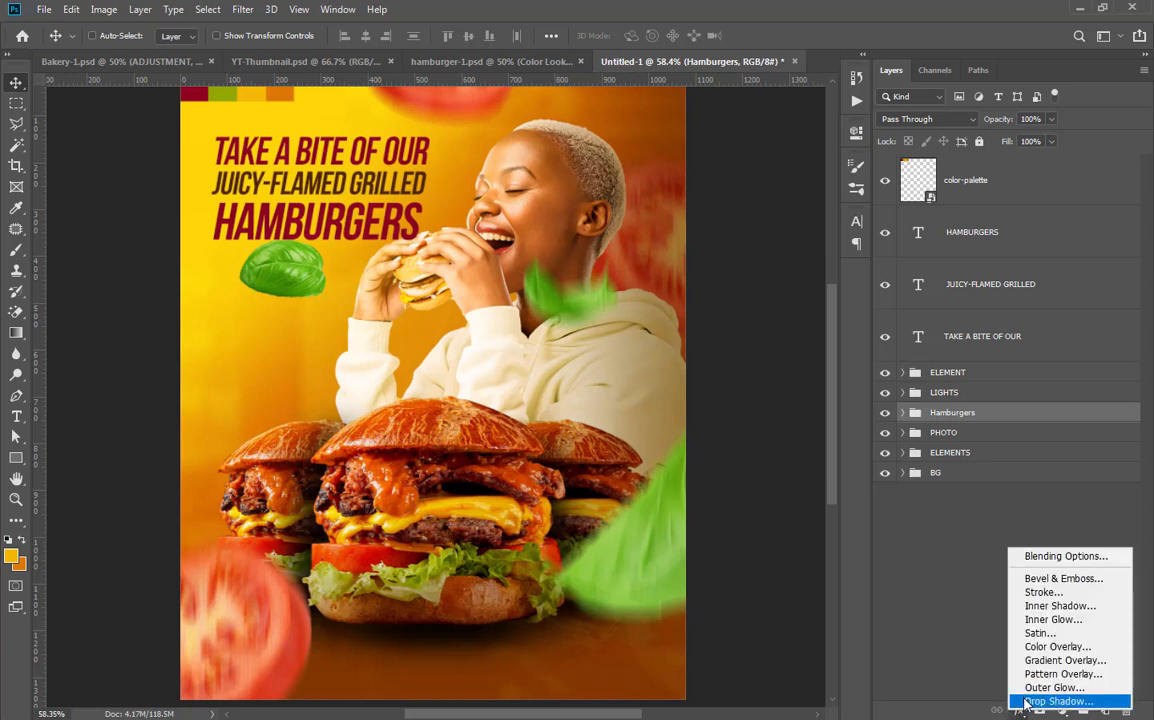
pyautogui.click(1052, 660)
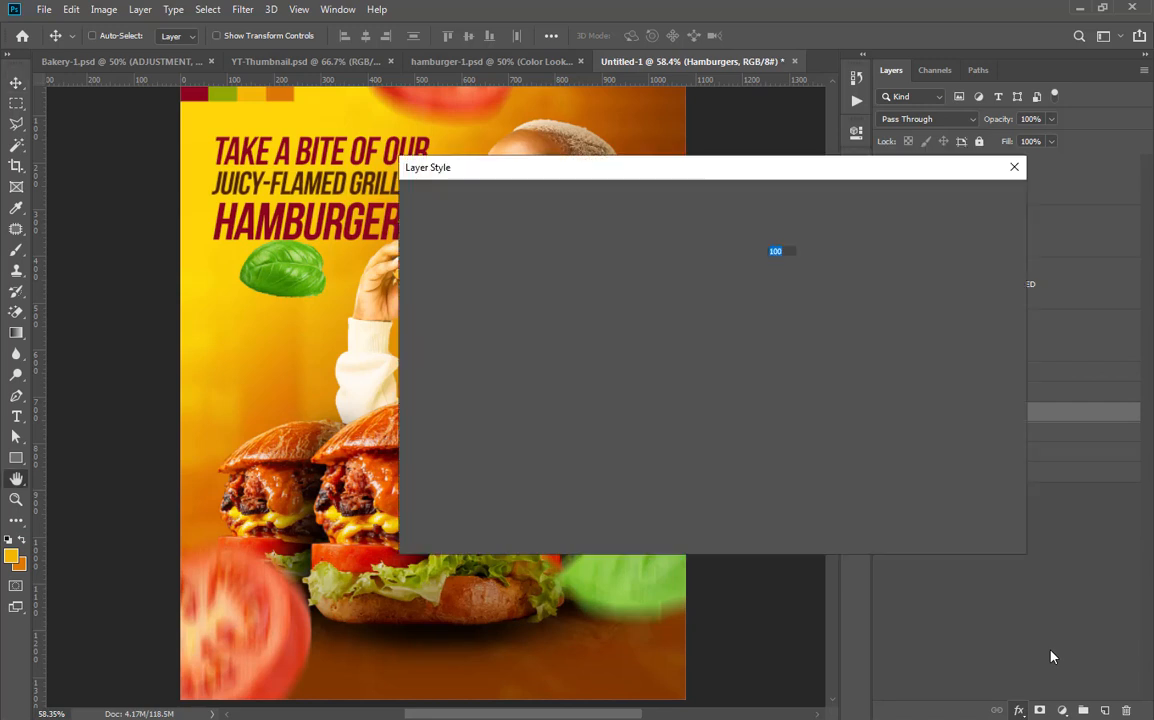
pyautogui.moveTo(645, 172); pyautogui.dragTo(851, 155)
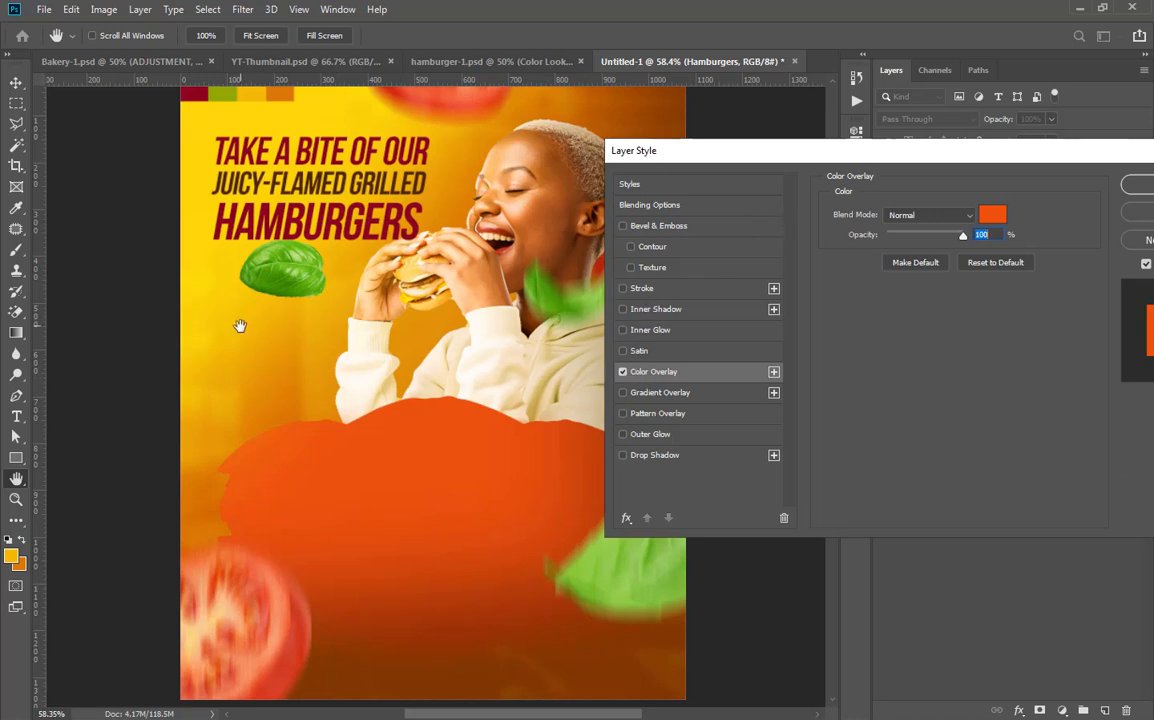
pyautogui.click(993, 214)
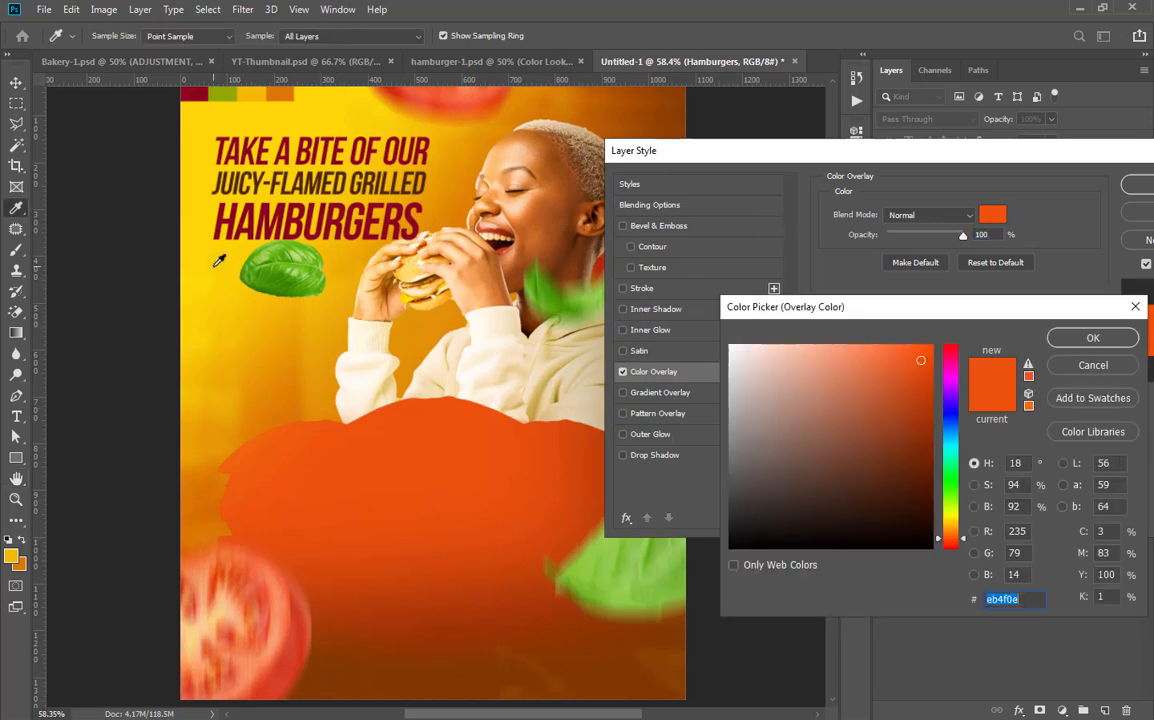
pyautogui.click(215, 265)
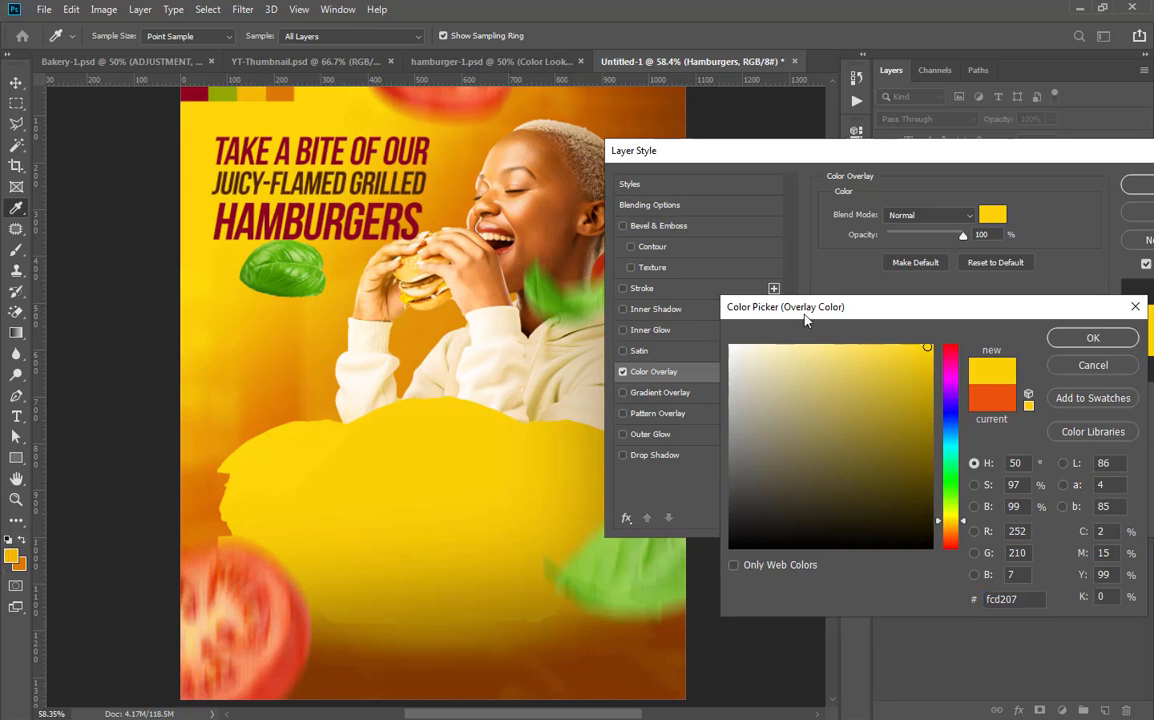
pyautogui.click(1073, 340)
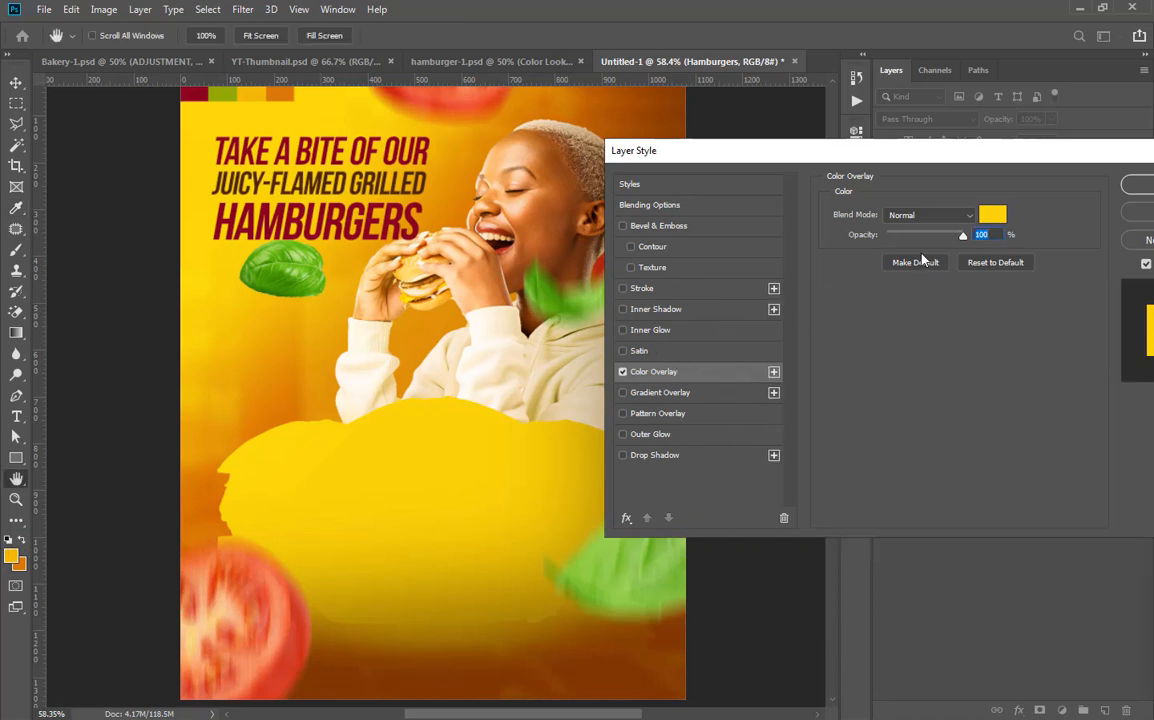
# Try the Hue blend mode at reduced opacity for the Hamburgers group's yellow overlay
pyautogui.click(928, 215)
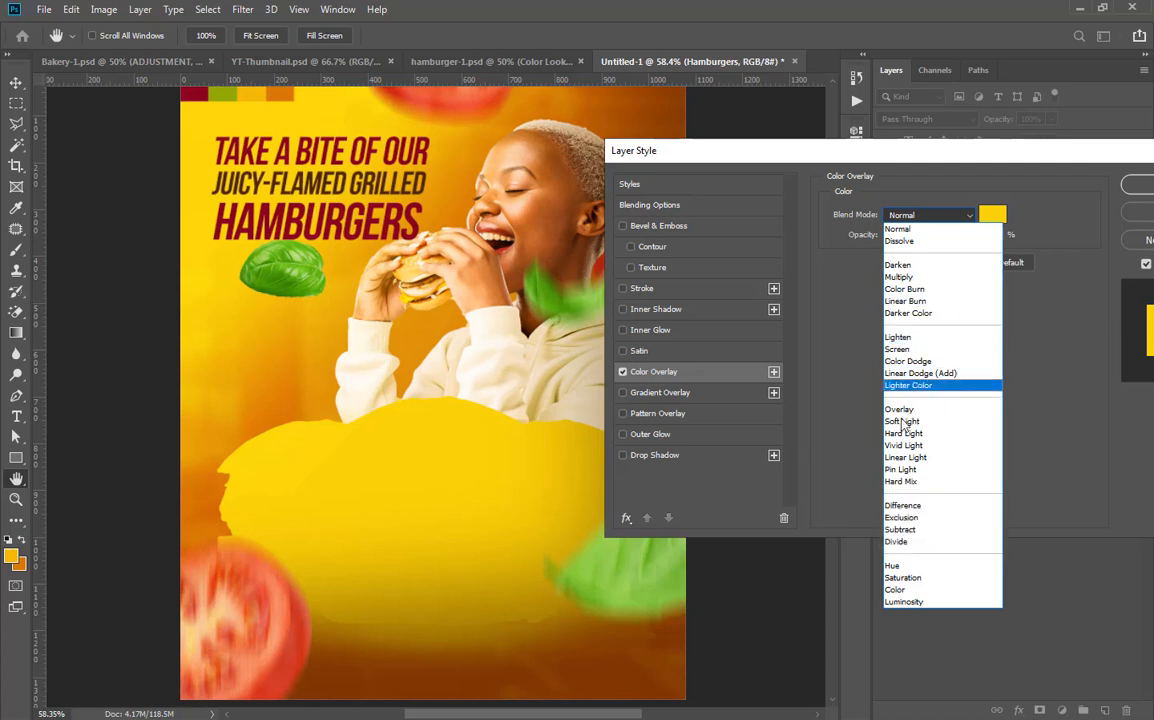
pyautogui.click(893, 566)
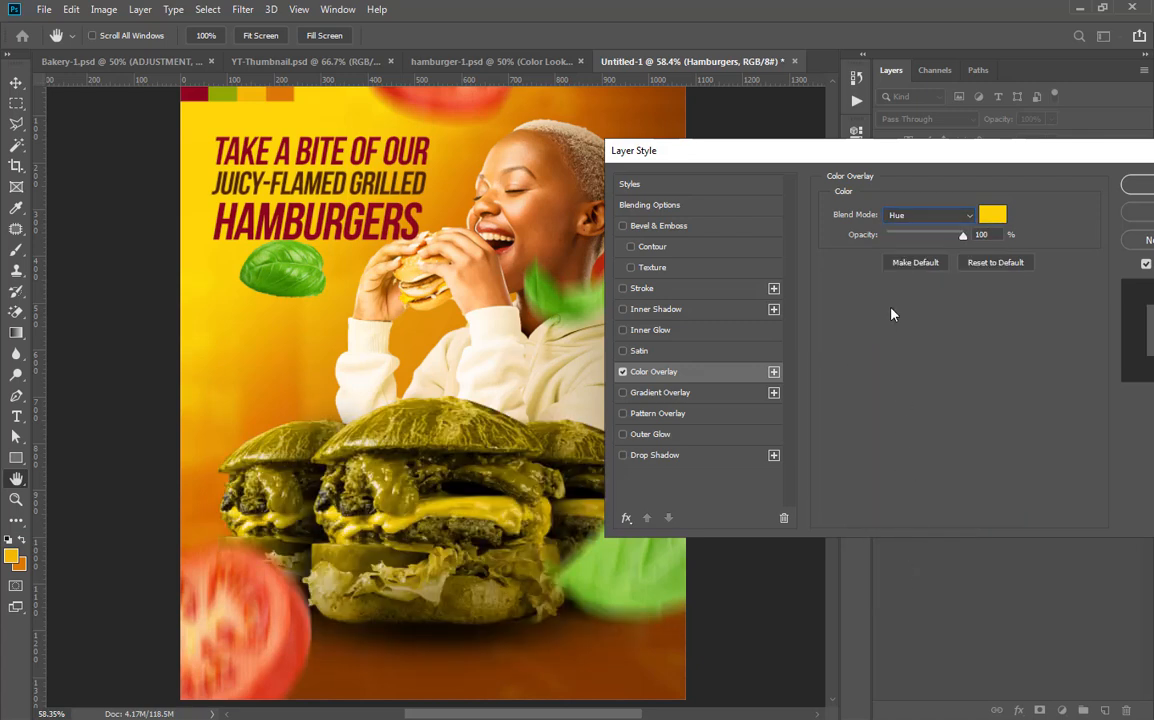
pyautogui.moveTo(963, 236); pyautogui.dragTo(921, 240)
# Switch the yellow overlay's blend mode to Color, set its opacity to 28% and apply it
pyautogui.click(925, 215)
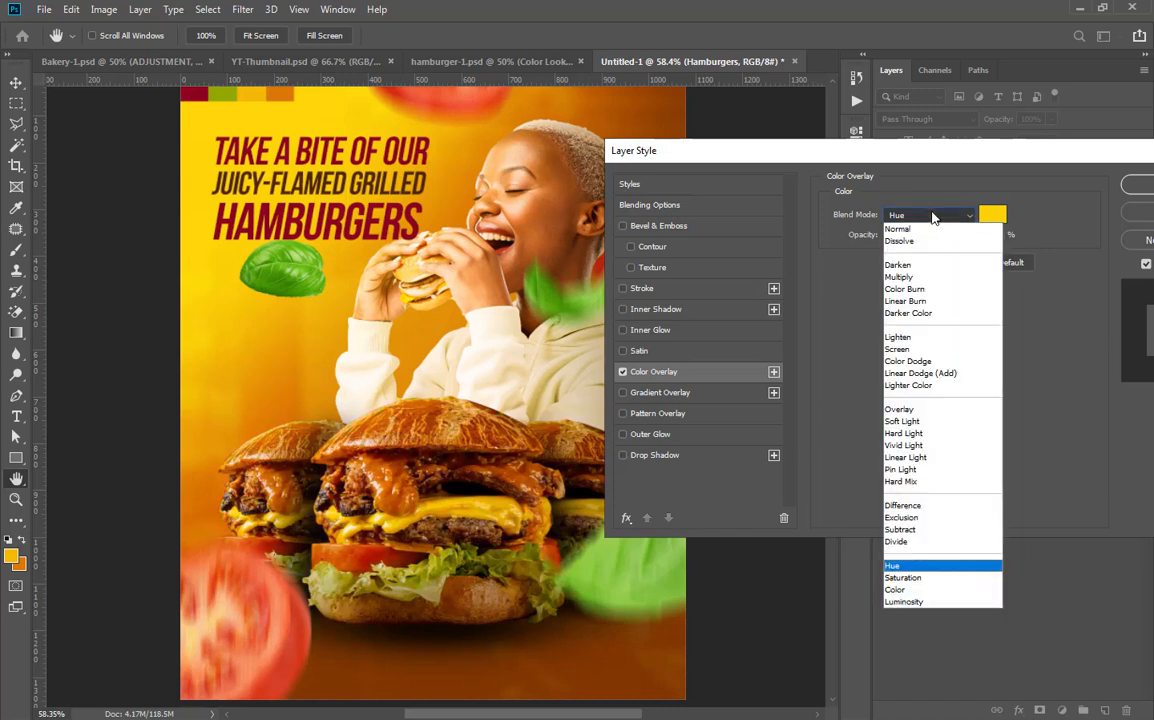
pyautogui.click(904, 592)
pyautogui.moveTo(962, 235); pyautogui.dragTo(928, 243)
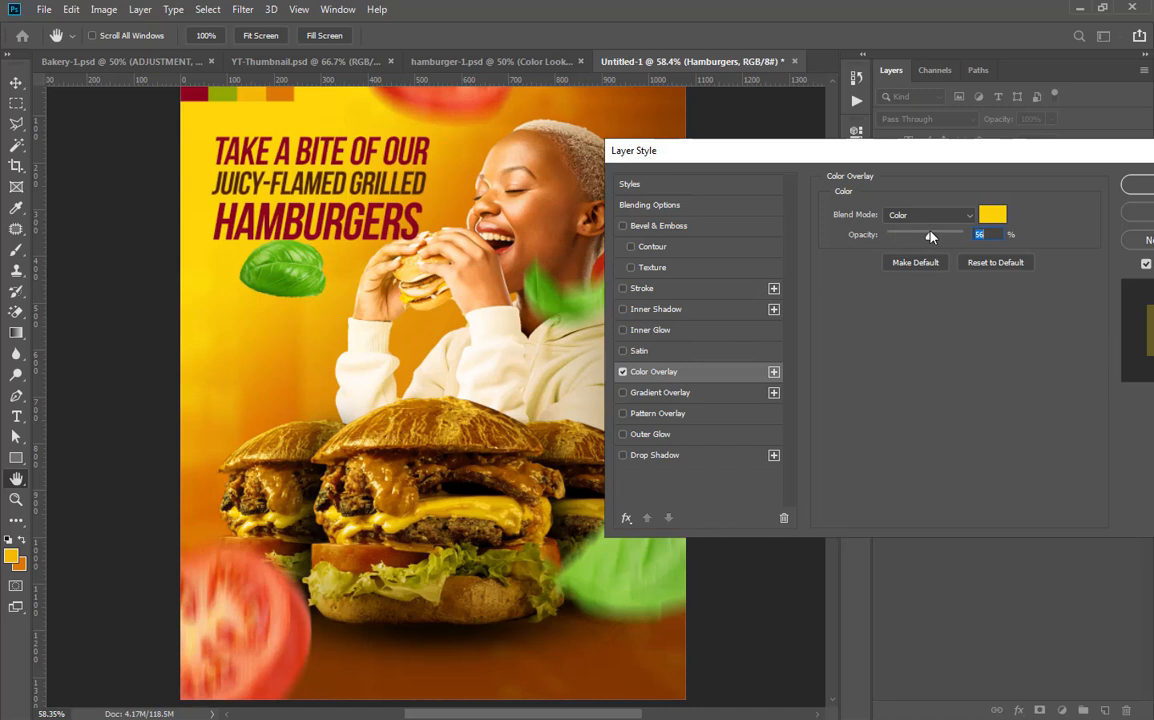
pyautogui.moveTo(928, 240); pyautogui.dragTo(906, 248)
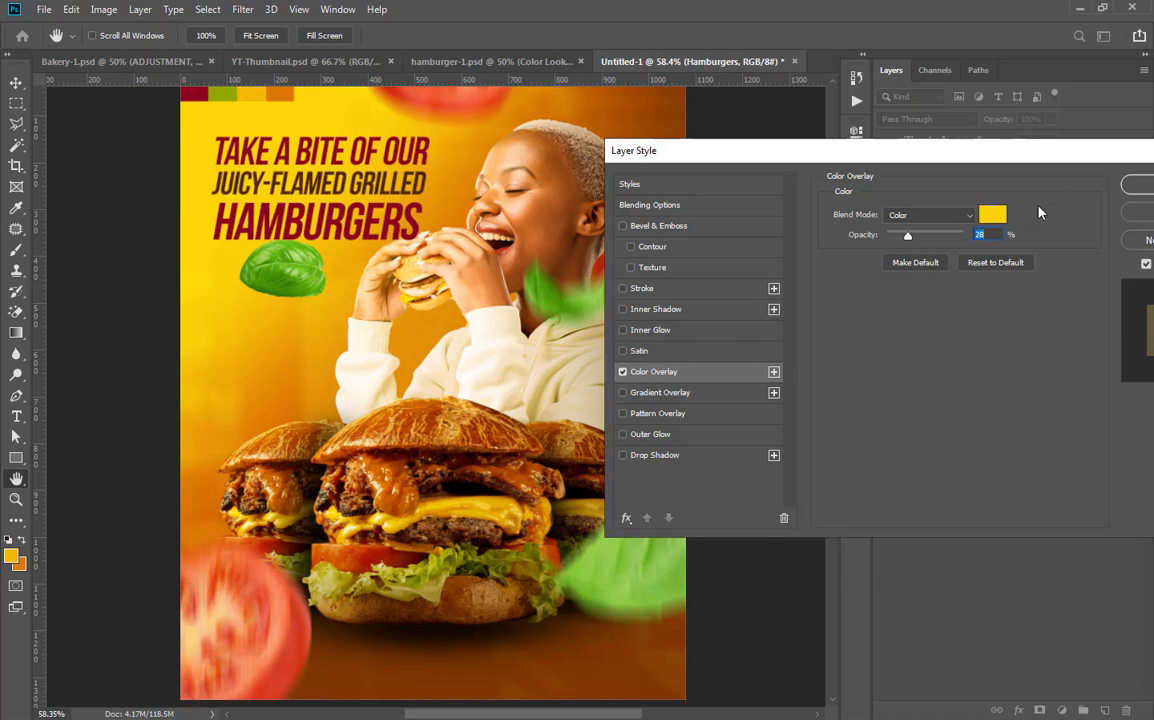
pyautogui.click(1134, 192)
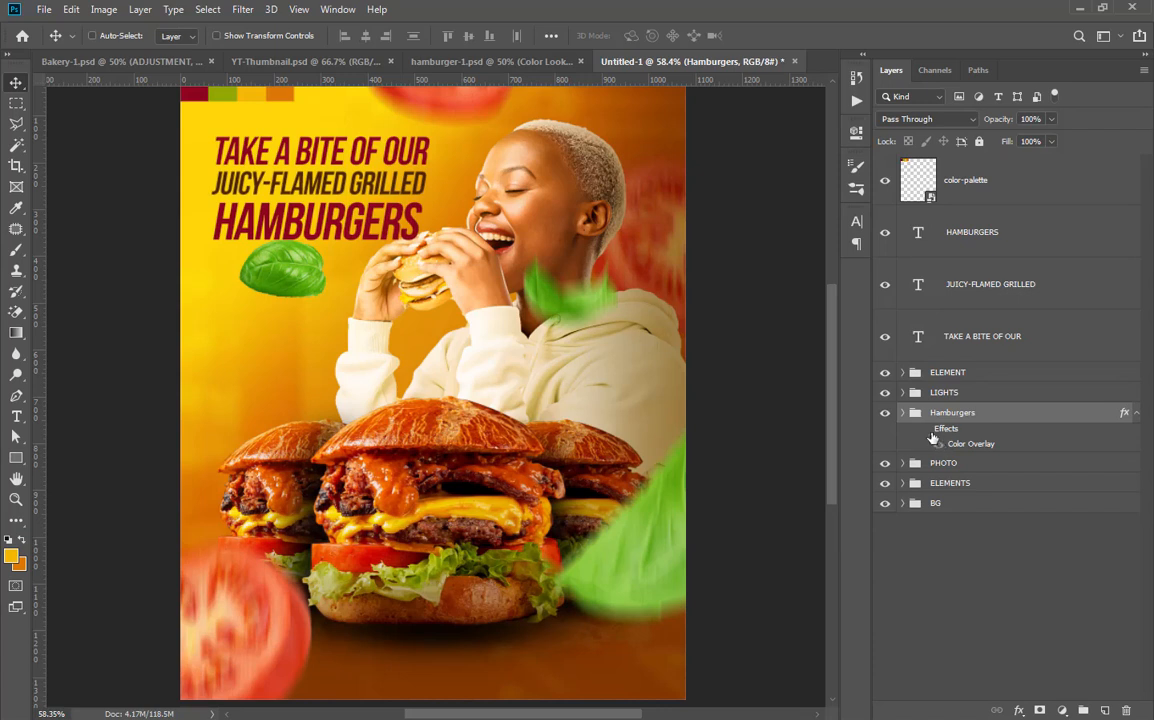
# Compare the burgers with and without the Color Overlay, and delete the effect from the Hamburgers group
pyautogui.click(937, 443)
pyautogui.moveTo(941, 433); pyautogui.dragTo(1123, 708)
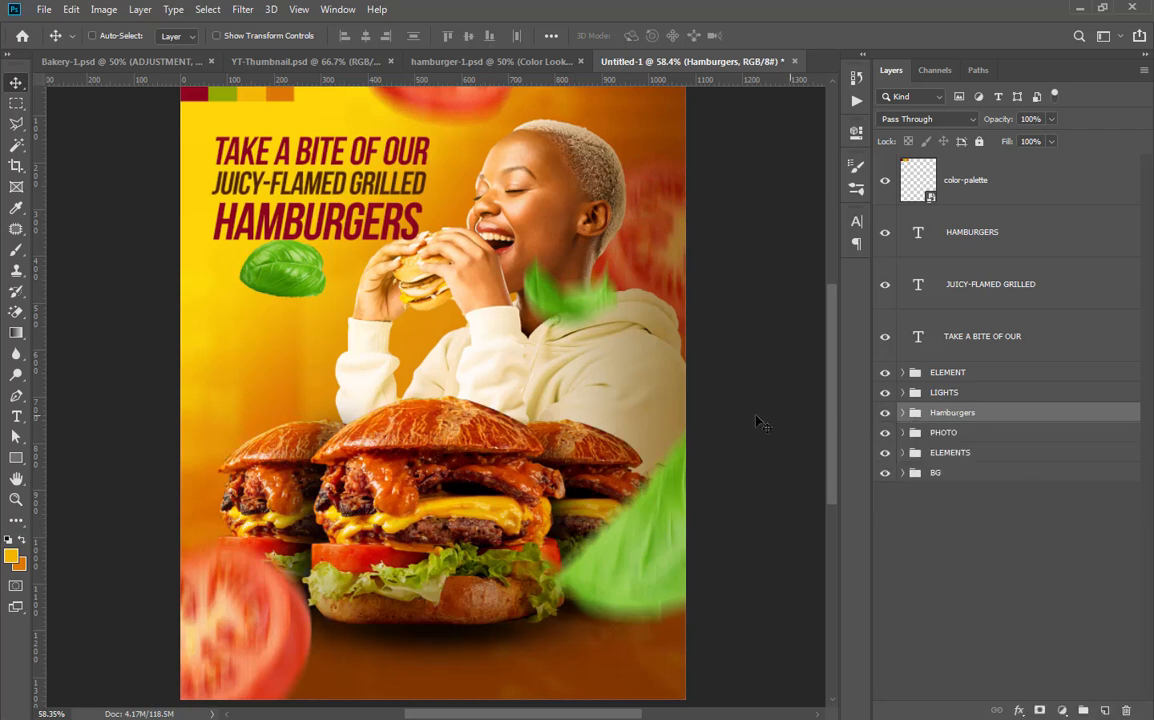
# Move the basil_01 leaf slightly down to leave a gap below the headline, and collapse the ELEMENT group
pyautogui.scroll(-2, 444, 375)
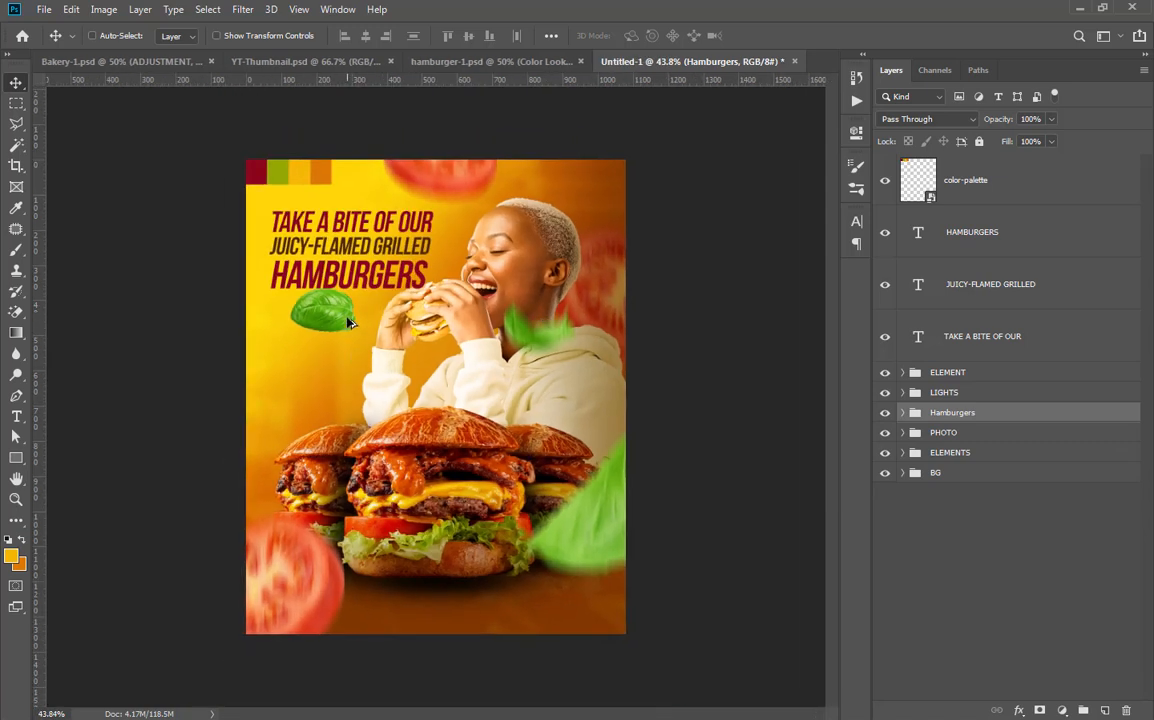
pyautogui.moveTo(330, 313); pyautogui.dragTo(332, 334)
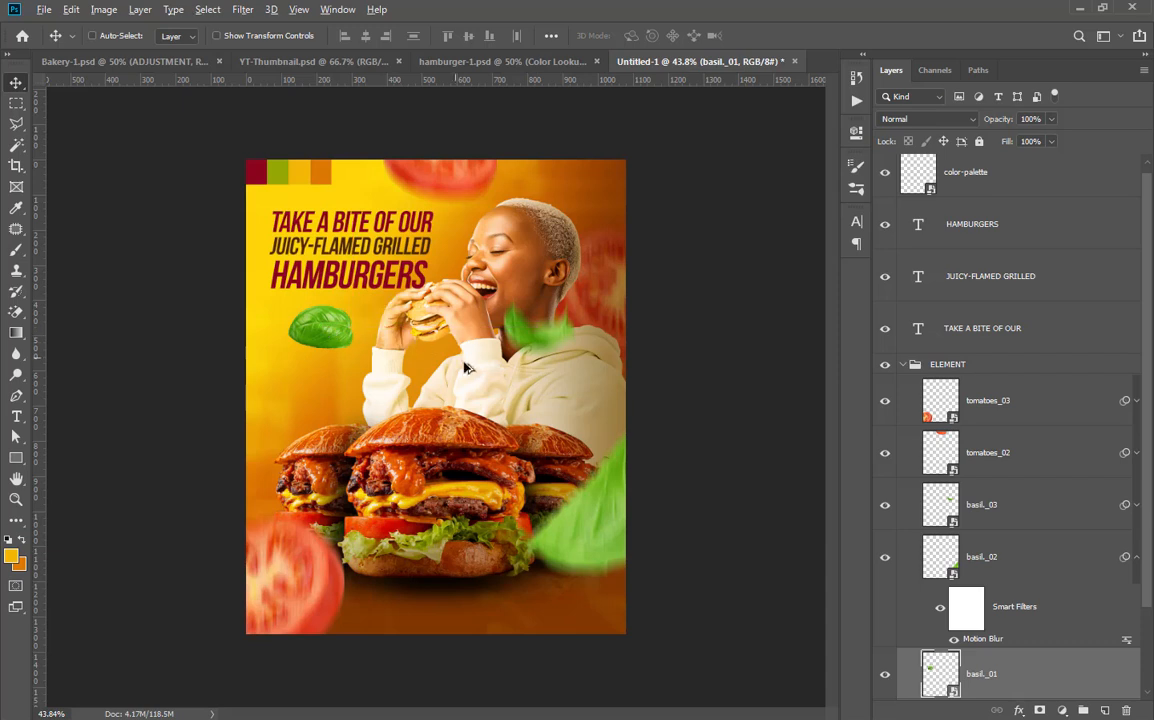
pyautogui.scroll(1, 479, 372)
pyautogui.scroll(-1, 505, 326)
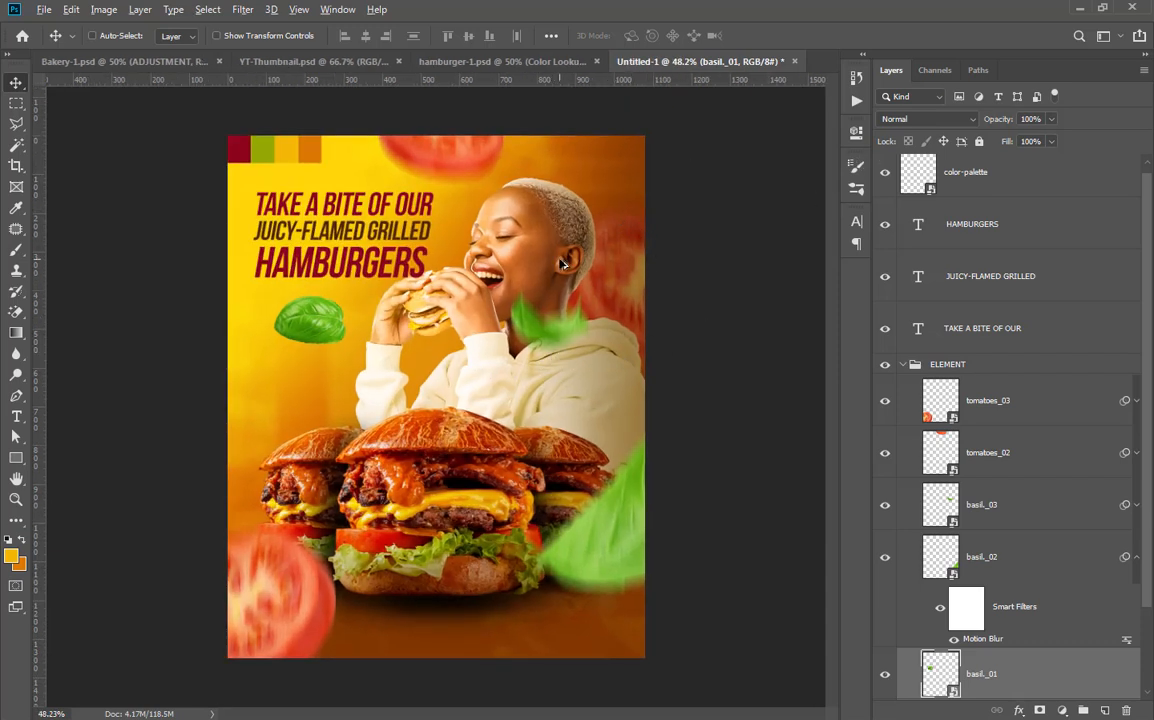
pyautogui.scroll(1, 545, 255)
pyautogui.scroll(-1, 660, 267)
pyautogui.scroll(3, 486, 252)
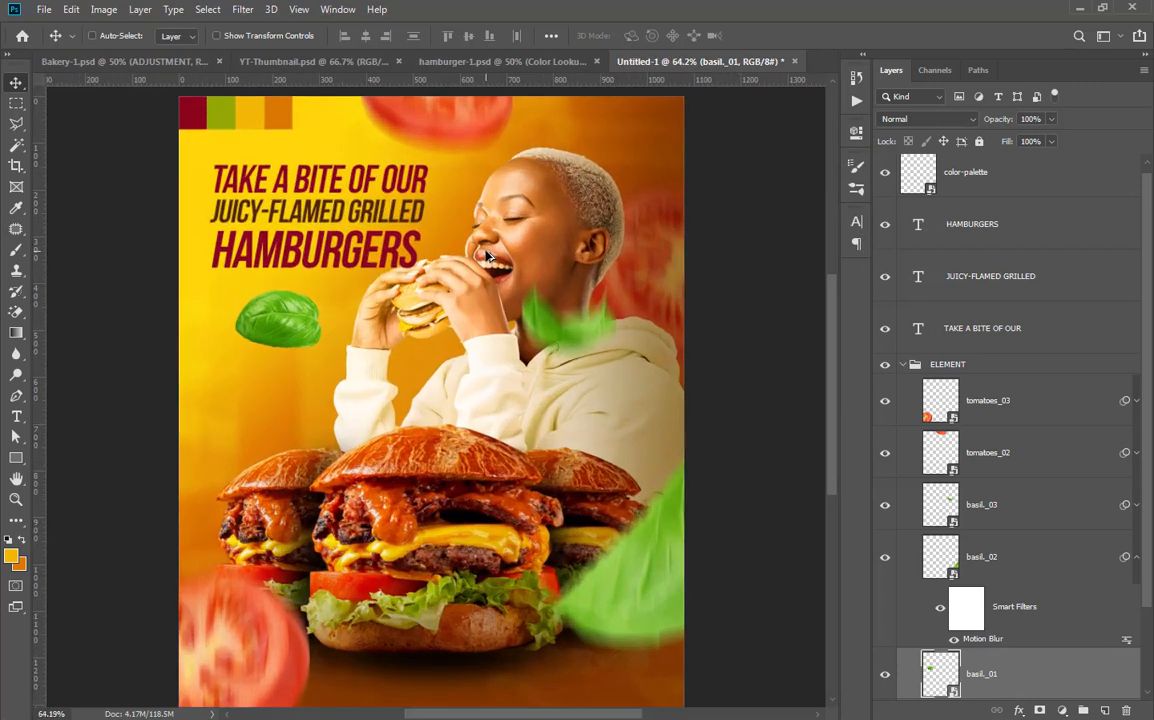
pyautogui.scroll(-2, 588, 253)
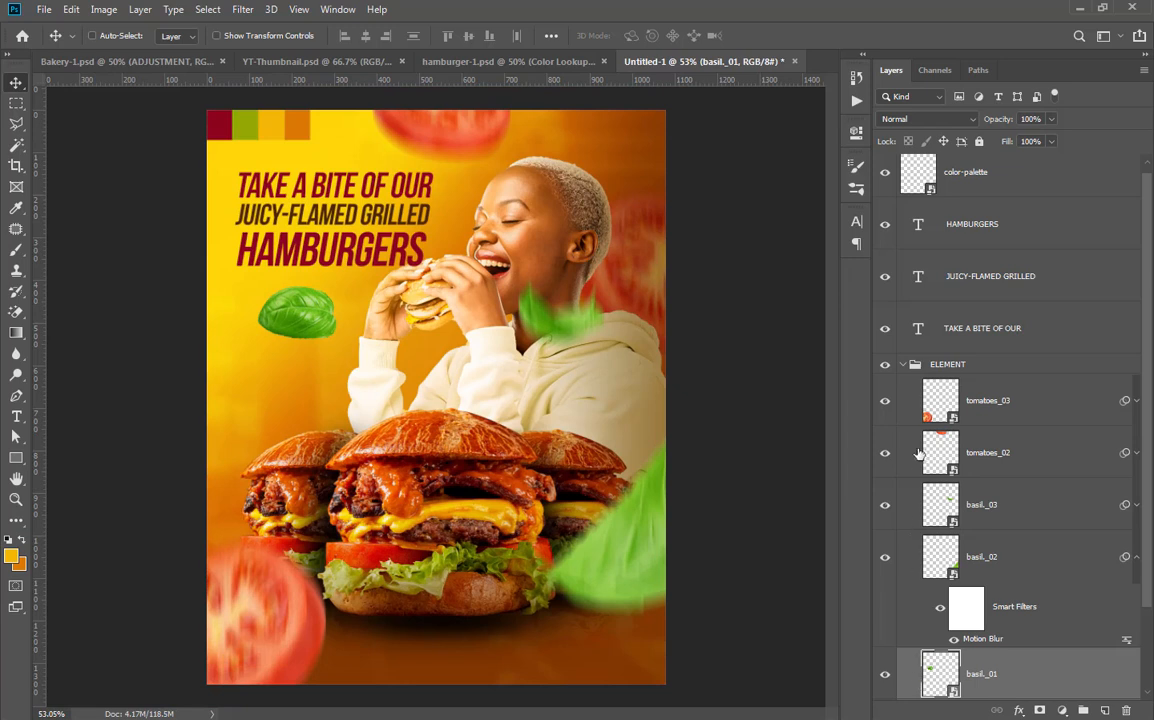
pyautogui.click(903, 365)
pyautogui.scroll(-1, 435, 392)
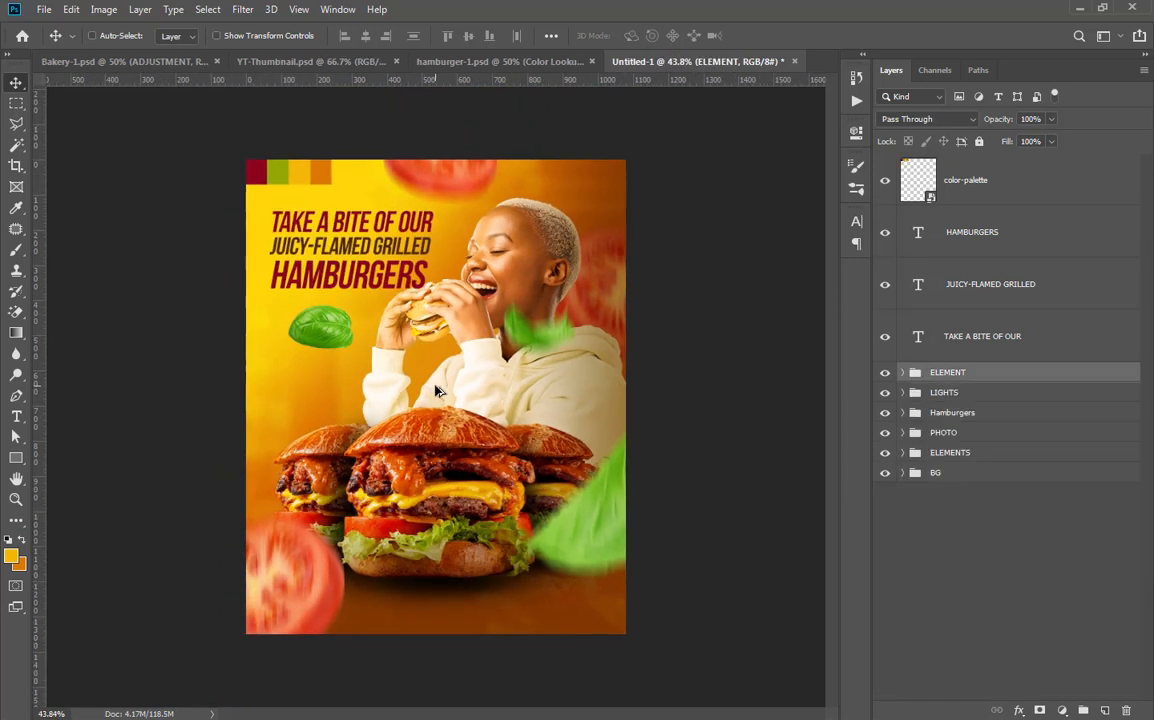
# Group the "HAMBURGERS", "JUICY-FLAMED GRILLED" and "TAKE A BITE OF OUR" text layers
pyautogui.scroll(2, 560, 368)
pyautogui.scroll(-2, 560, 368)
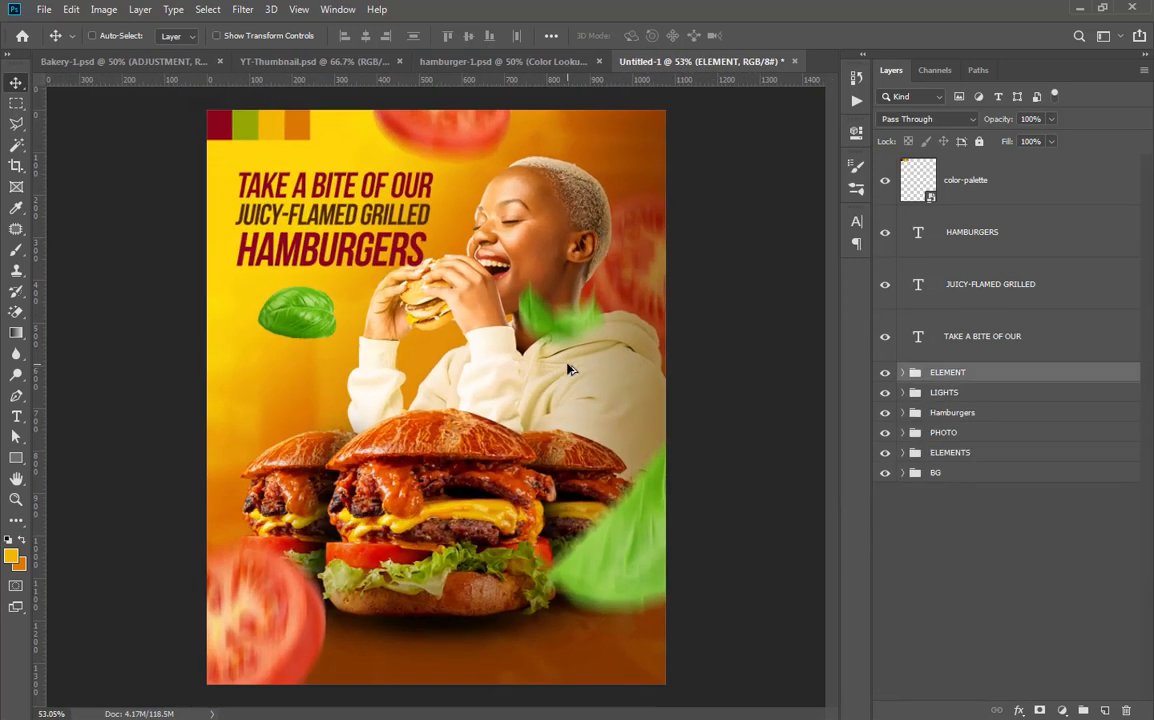
pyautogui.click(1000, 230)
pyautogui.keyDown('shift'); pyautogui.click(1003, 349); pyautogui.keyUp('shift')
pyautogui.hotkey('ctrl', 'g')
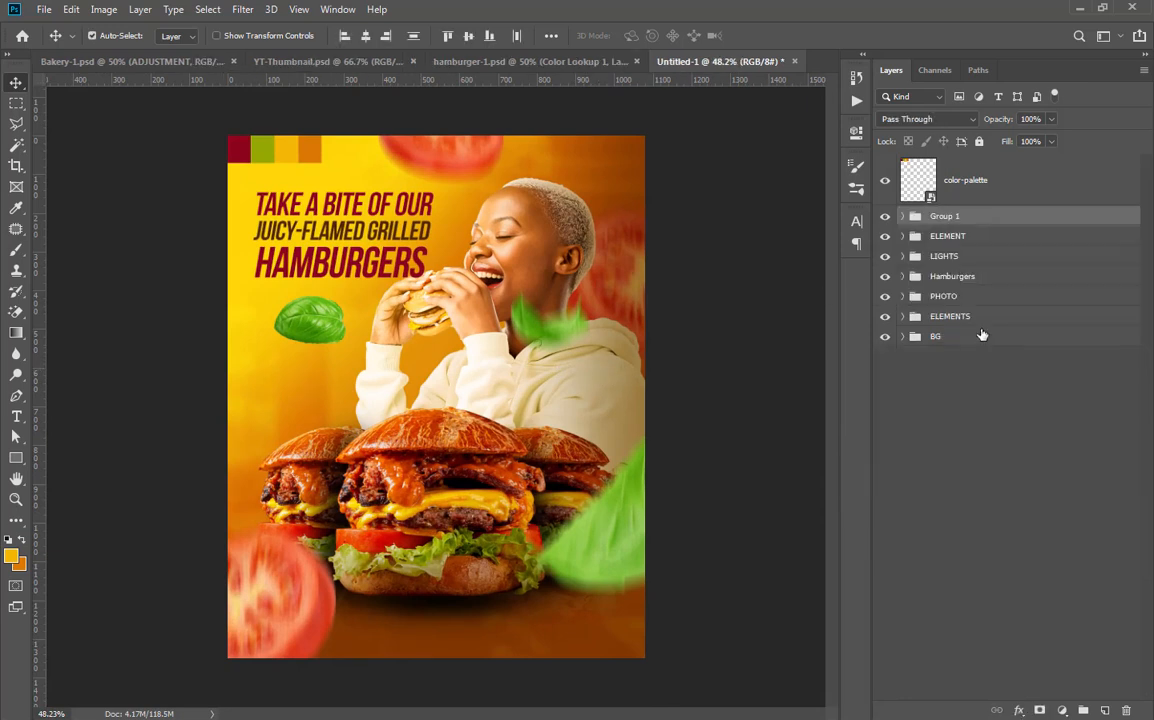
# Rename the group holding the headline text layers as "ADJUSTMENTS"
pyautogui.doubleClick(945, 216)
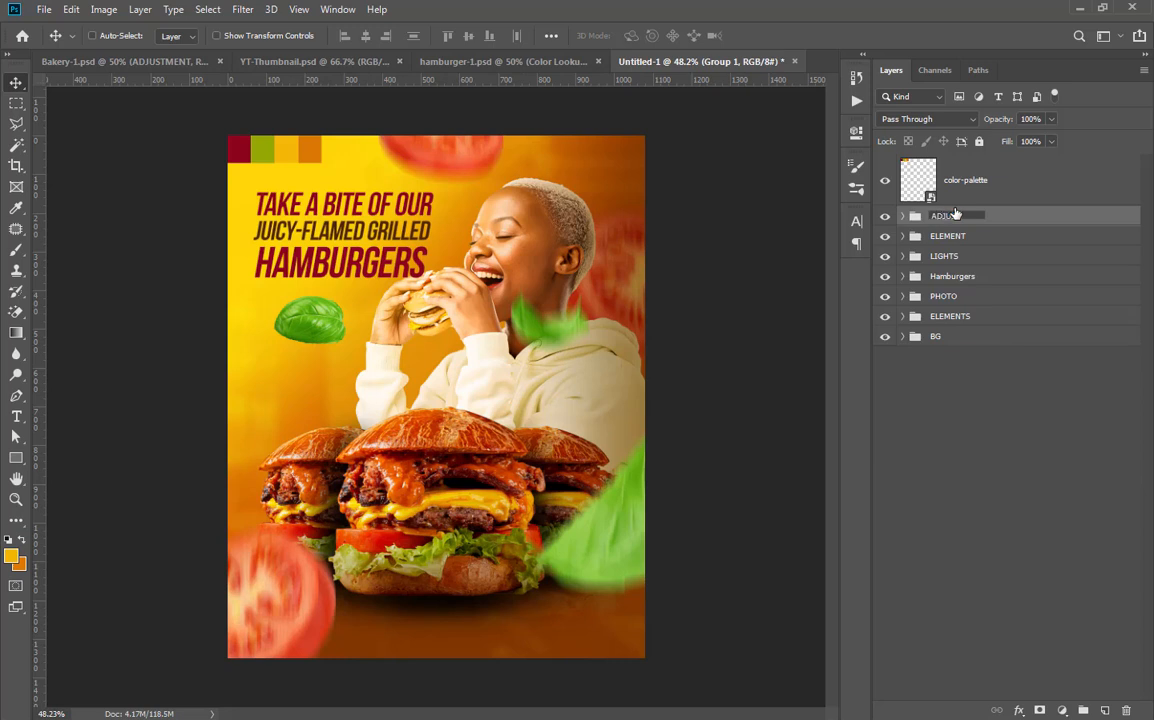
pyautogui.write('ADJUSTMENTS')
pyautogui.press('Return')
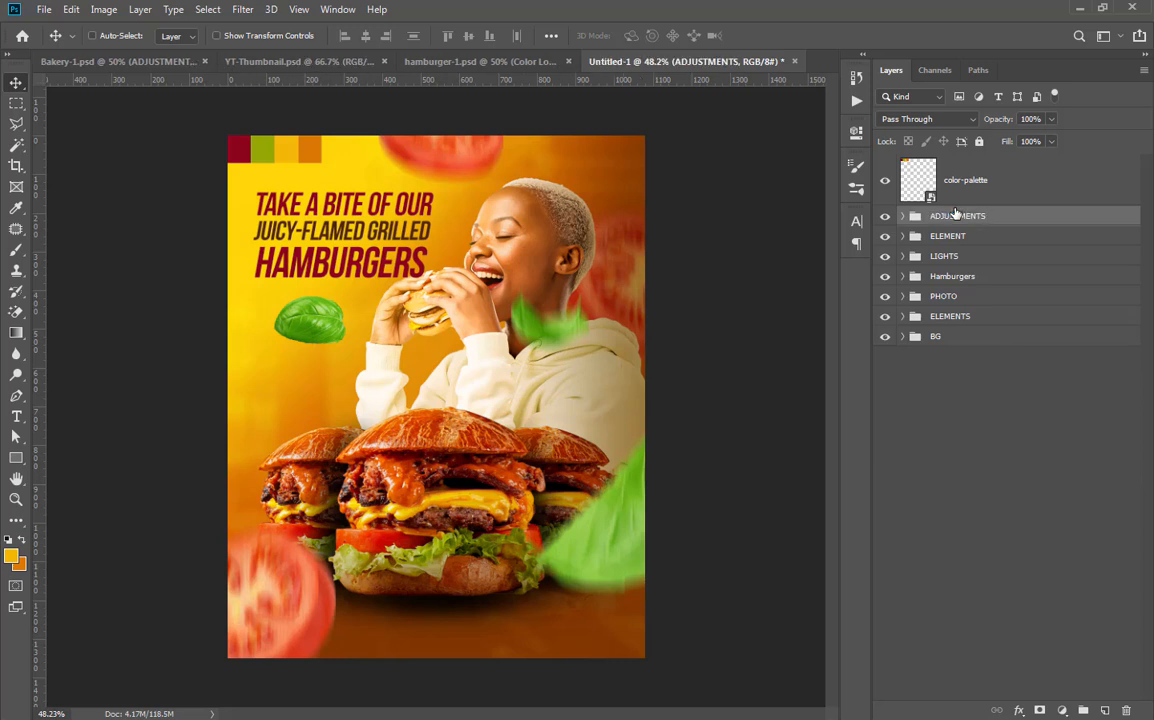
pyautogui.scroll(1, 443, 216)
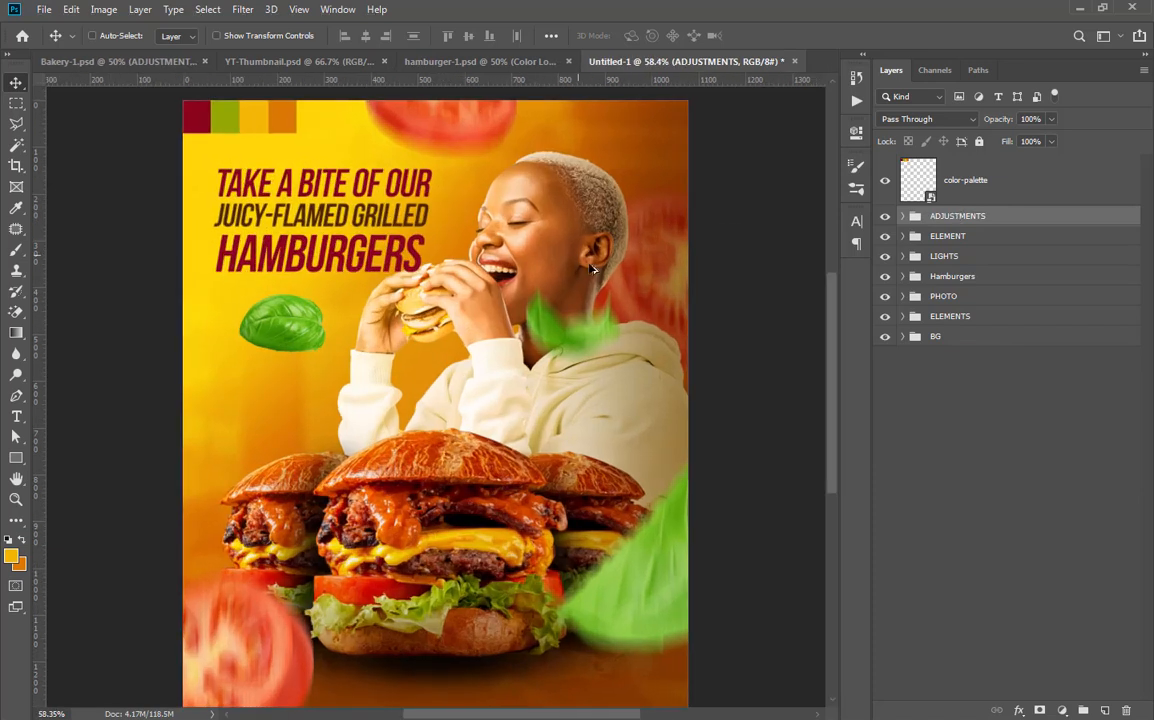
pyautogui.scroll(-1, 610, 299)
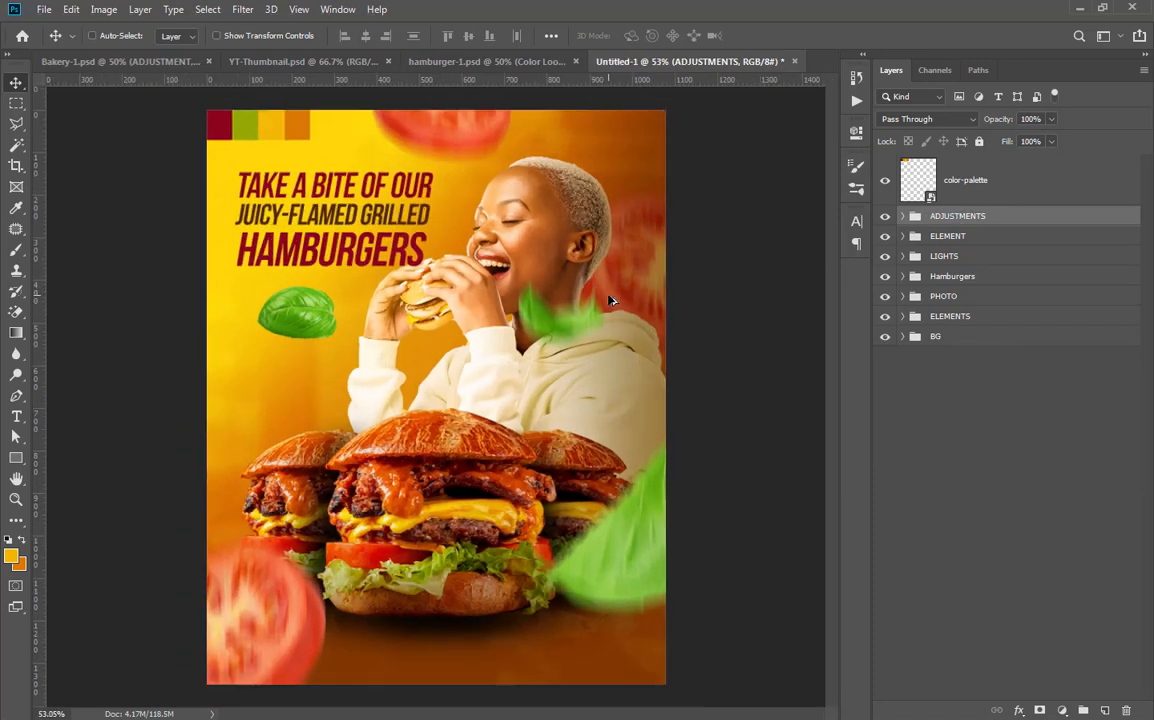
# Check the headline group's contents, rename it "TEXT" and collapse it
pyautogui.click(902, 217)
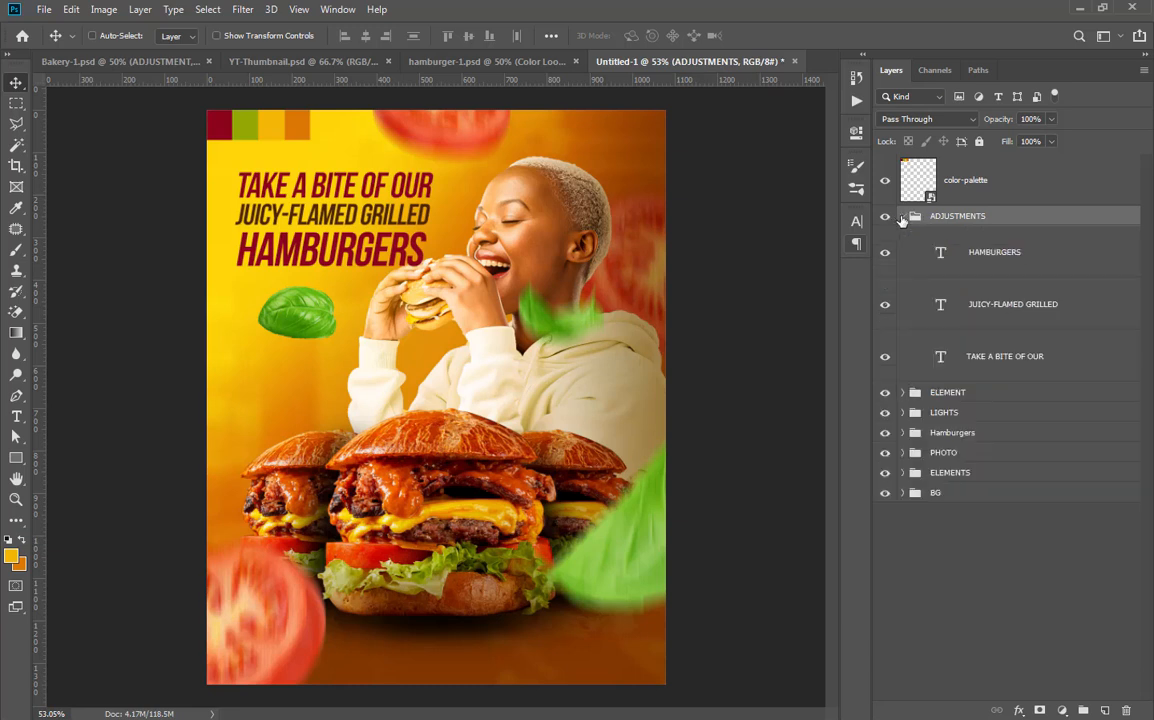
pyautogui.doubleClick(948, 216)
pyautogui.write('YTE')
pyautogui.press('Return')
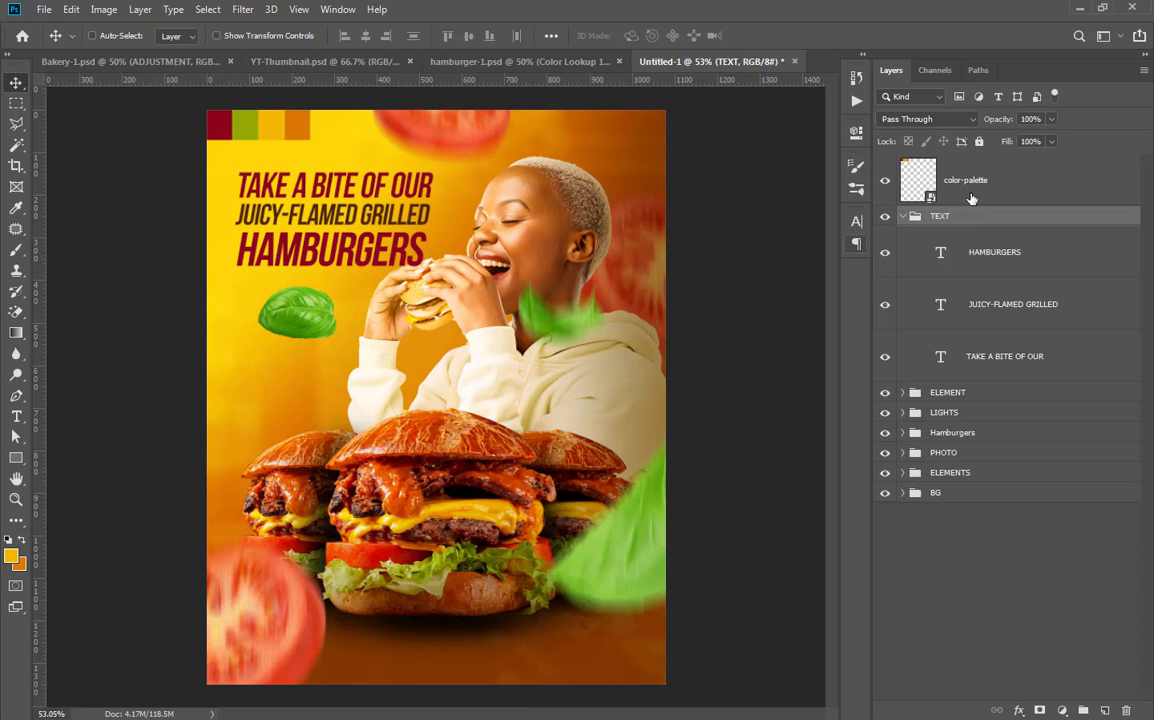
pyautogui.click(903, 216)
pyautogui.scroll(-1, 681, 277)
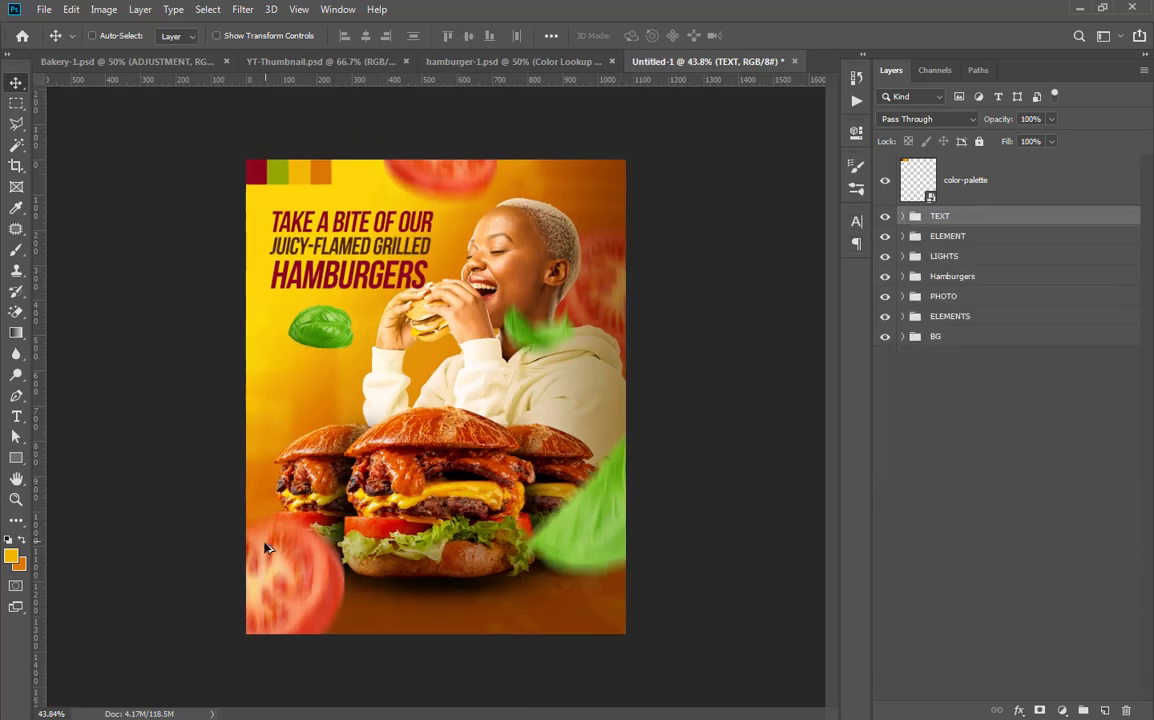
pyautogui.scroll(1, 681, 277)
pyautogui.scroll(2, 330, 410)
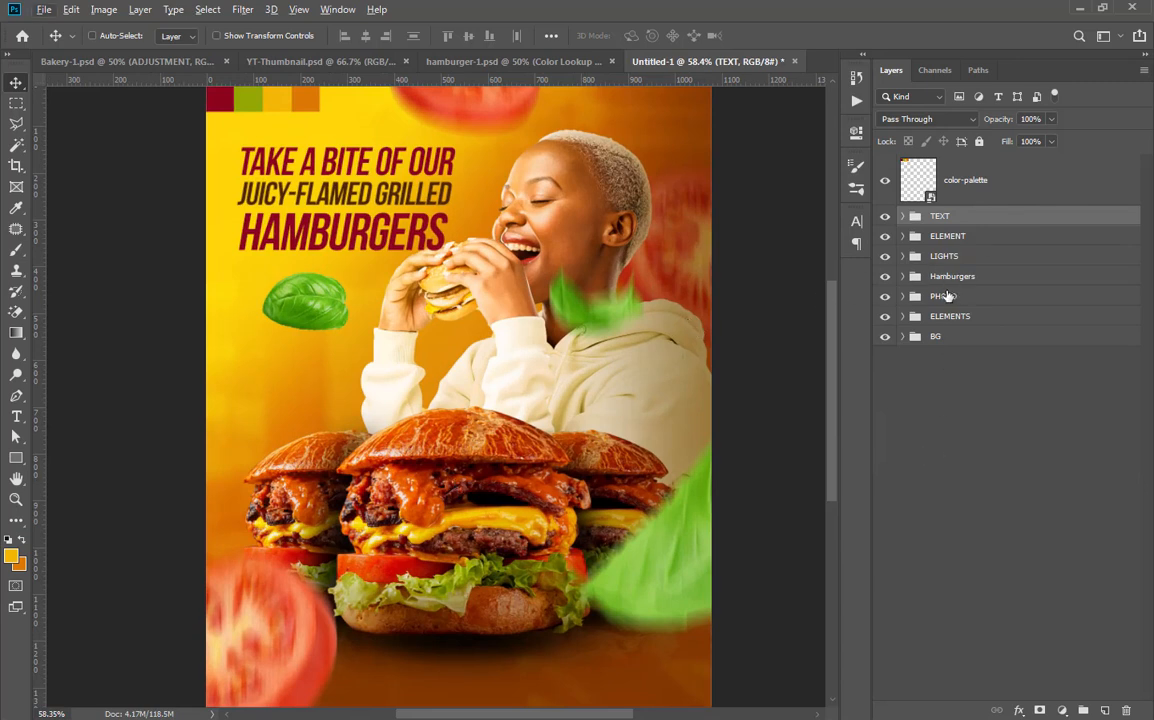
# Add a new empty layer above the Hamburger layer inside the Hamburgers group
pyautogui.click(965, 277)
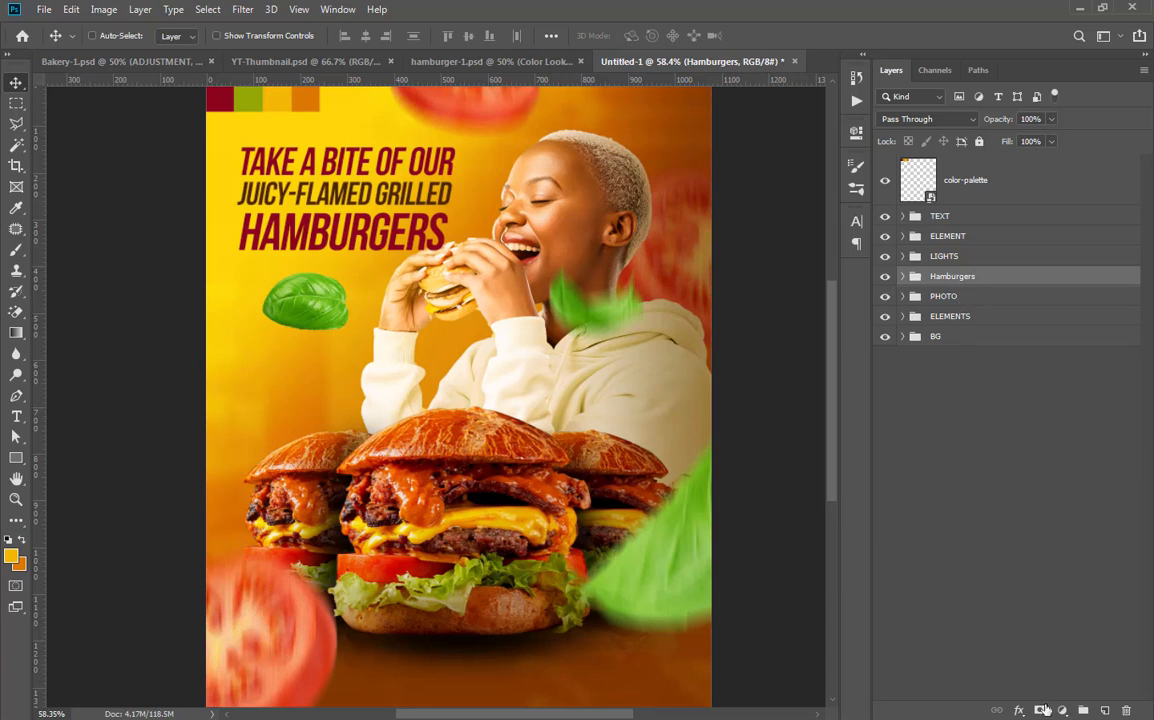
pyautogui.click(902, 276)
pyautogui.click(981, 312)
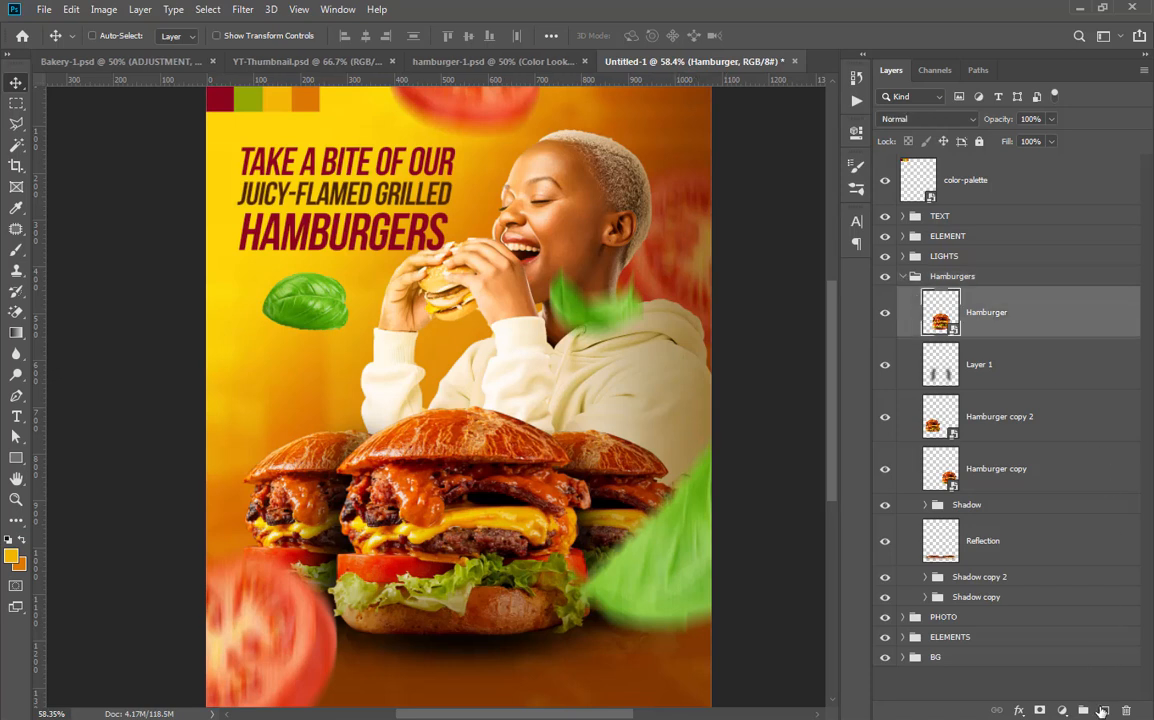
pyautogui.click(1103, 710)
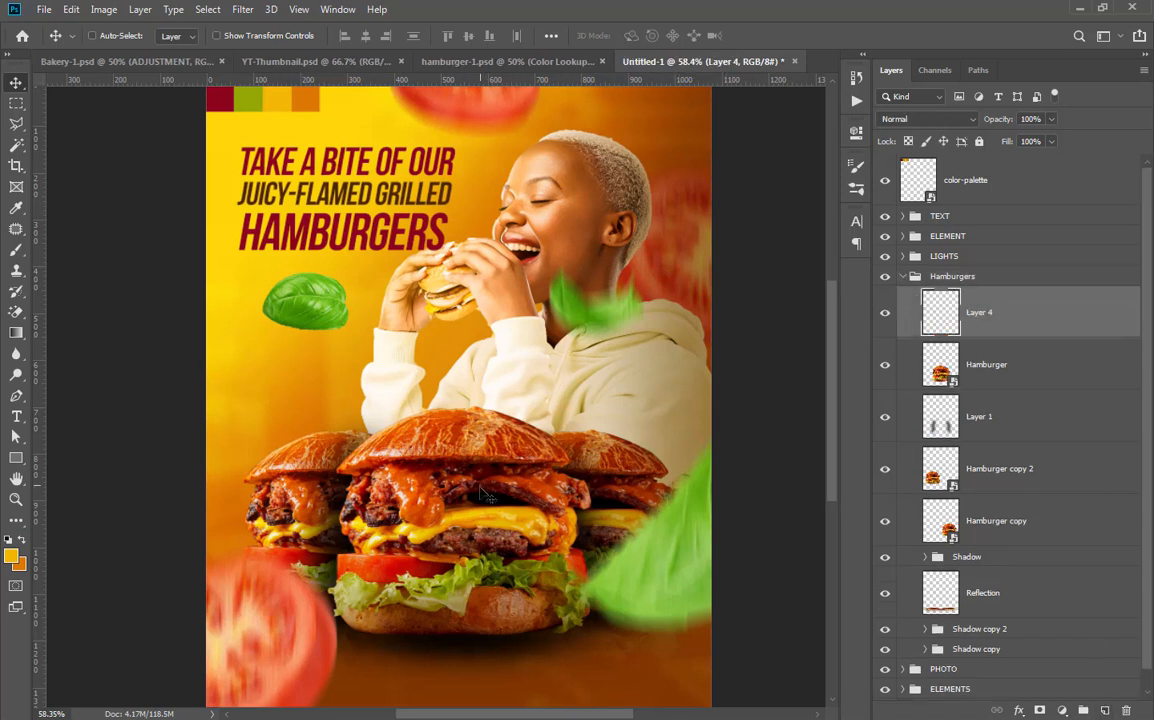
# Paint a soft yellow glow over the left and middle burgers with a 700 px brush on the new layer
pyautogui.click(11, 555)
pyautogui.click(1092, 339)
pyautogui.press('b')
pyautogui.click(374, 472)
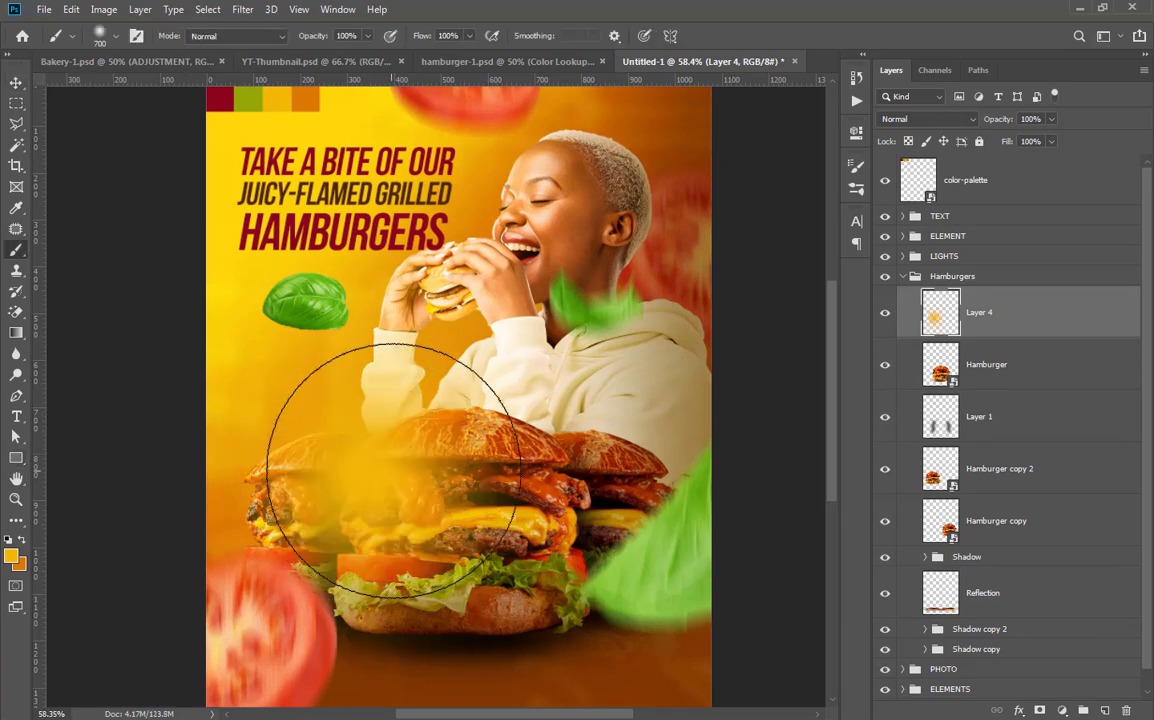
pyautogui.click(380, 478)
pyautogui.click(335, 485)
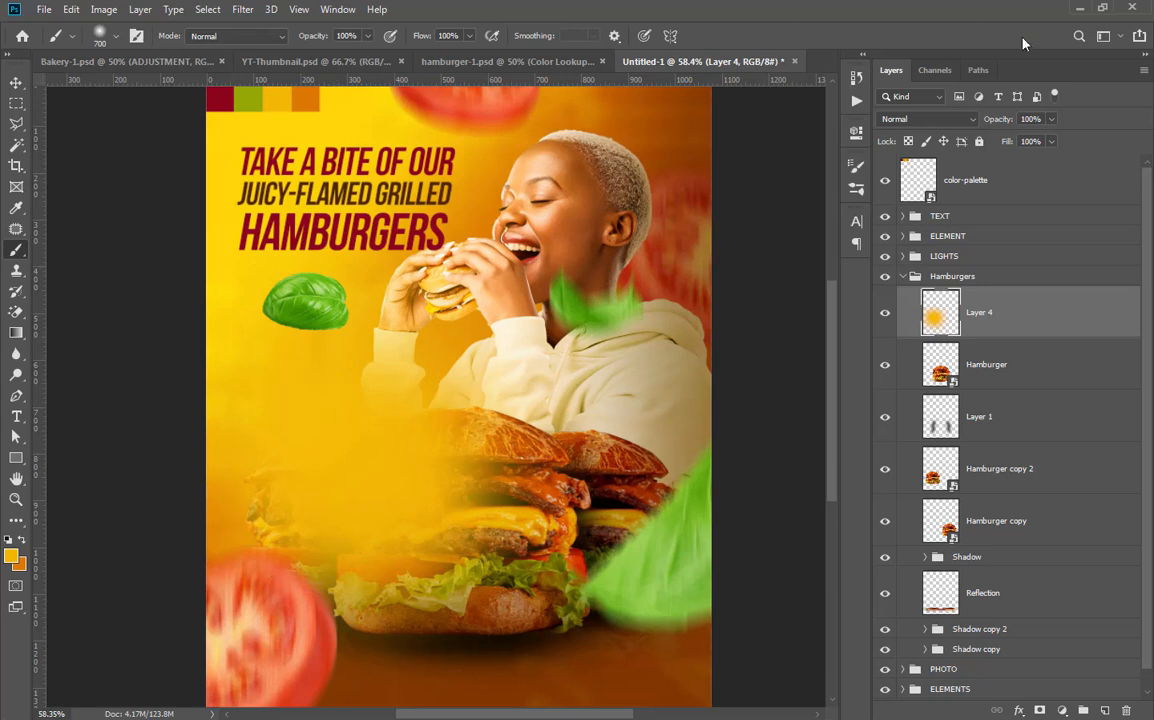
# Set the yellow glow layer's blend mode to Soft Light and return to the Move tool
pyautogui.click(910, 118)
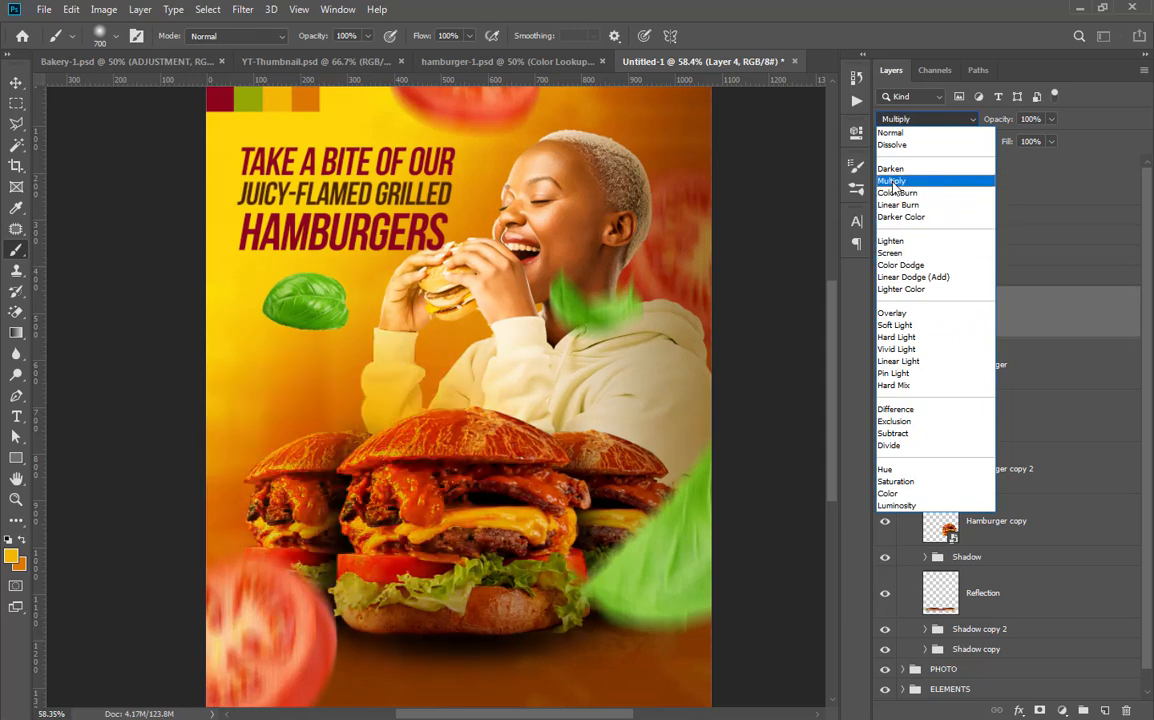
pyautogui.click(886, 326)
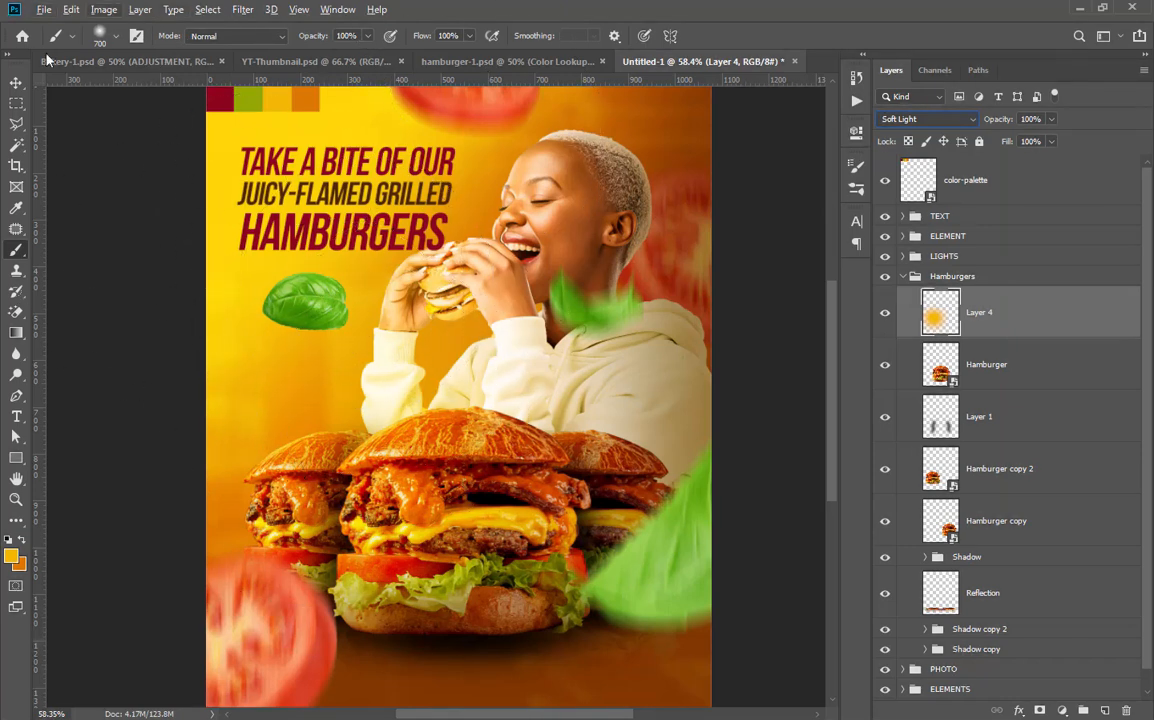
pyautogui.click(15, 84)
# Compare the burgers with and without the yellow glow layer, and collapse the Hamburgers group
pyautogui.scroll(-3, 405, 220)
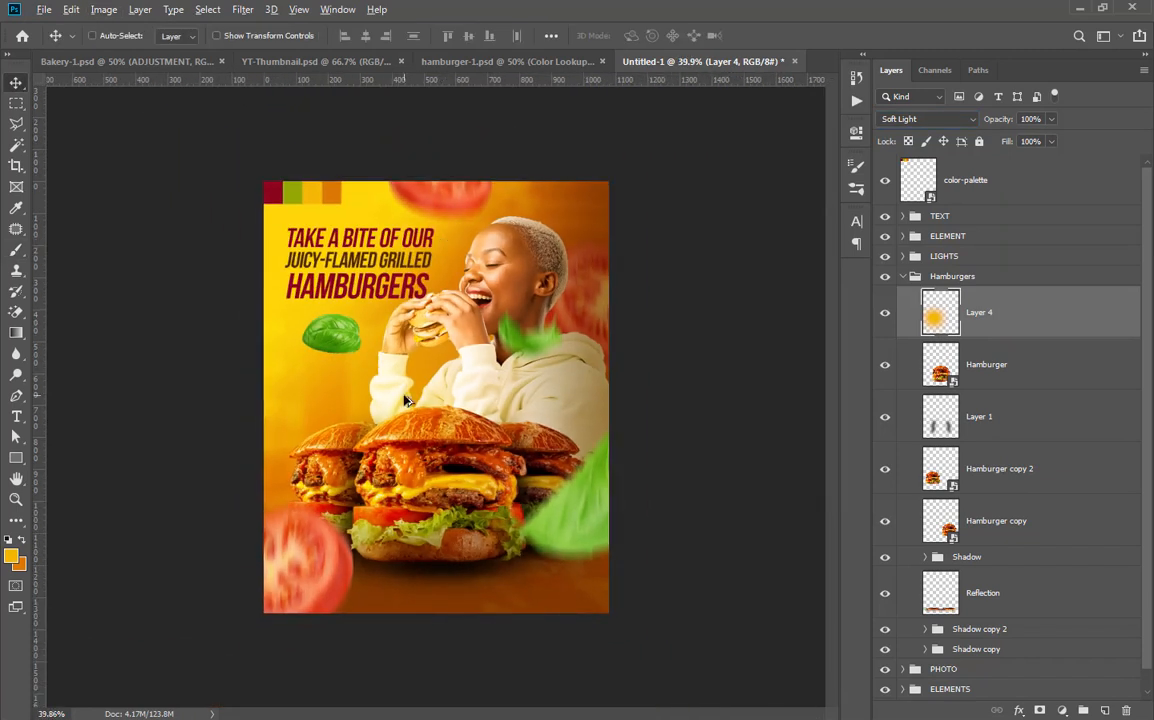
pyautogui.click(885, 314)
pyautogui.click(885, 314)
pyautogui.click(885, 314)
pyautogui.click(885, 314)
pyautogui.scroll(3, 760, 305)
pyautogui.click(903, 277)
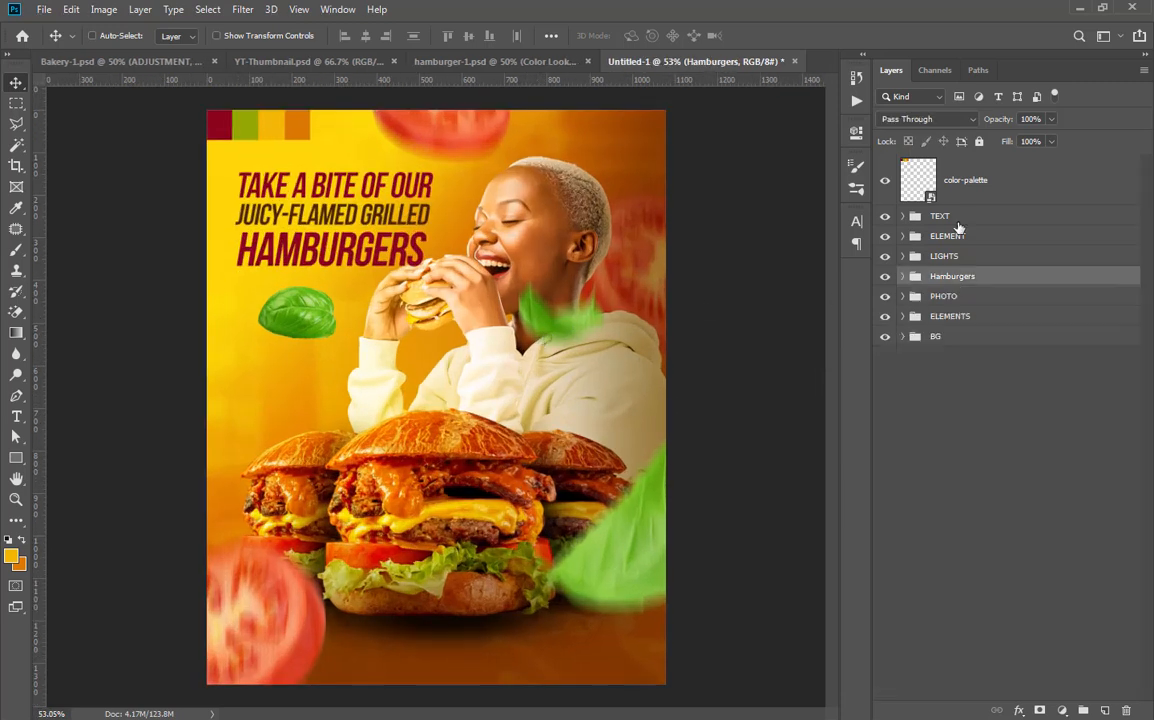
# Add a Selective Color adjustment above the TEXT group with Cyan at -79% for the Reds
pyautogui.click(969, 218)
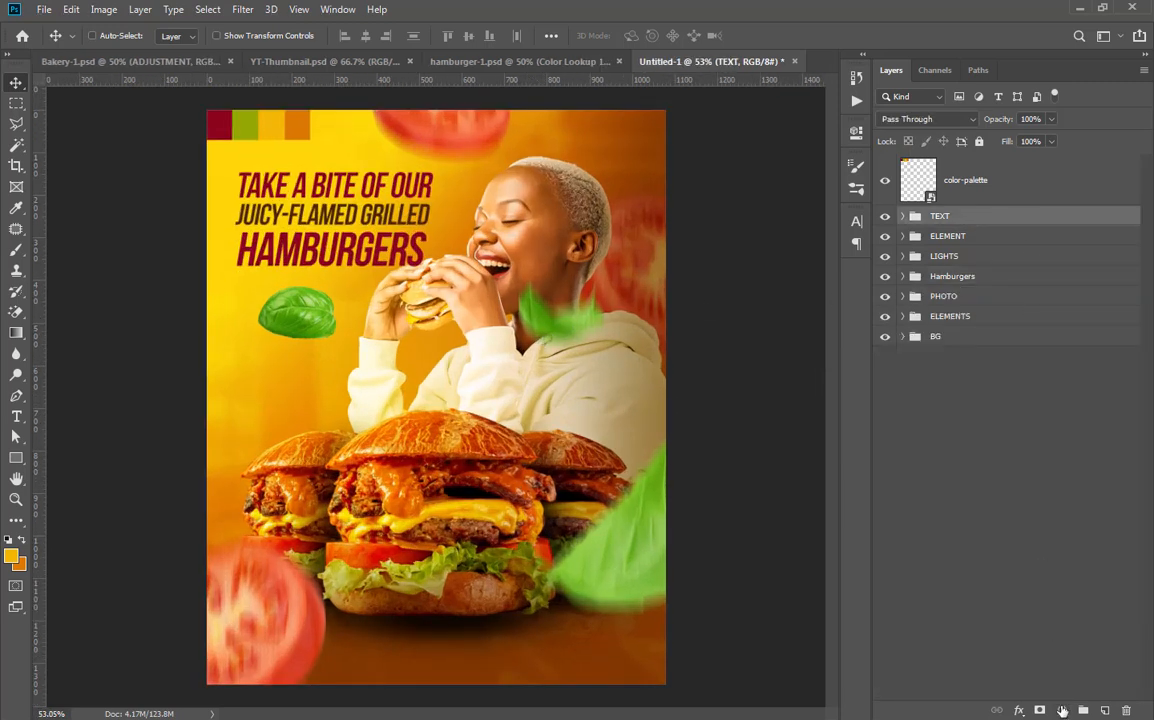
pyautogui.click(1062, 710)
pyautogui.click(1067, 697)
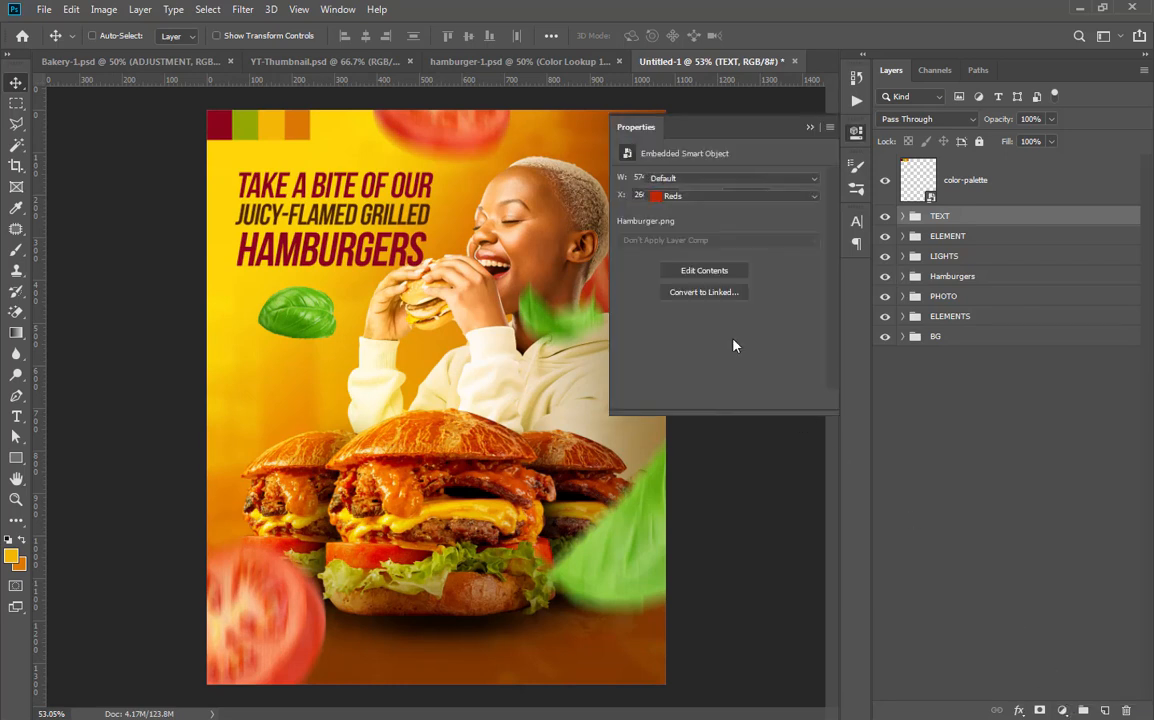
pyautogui.click(644, 229)
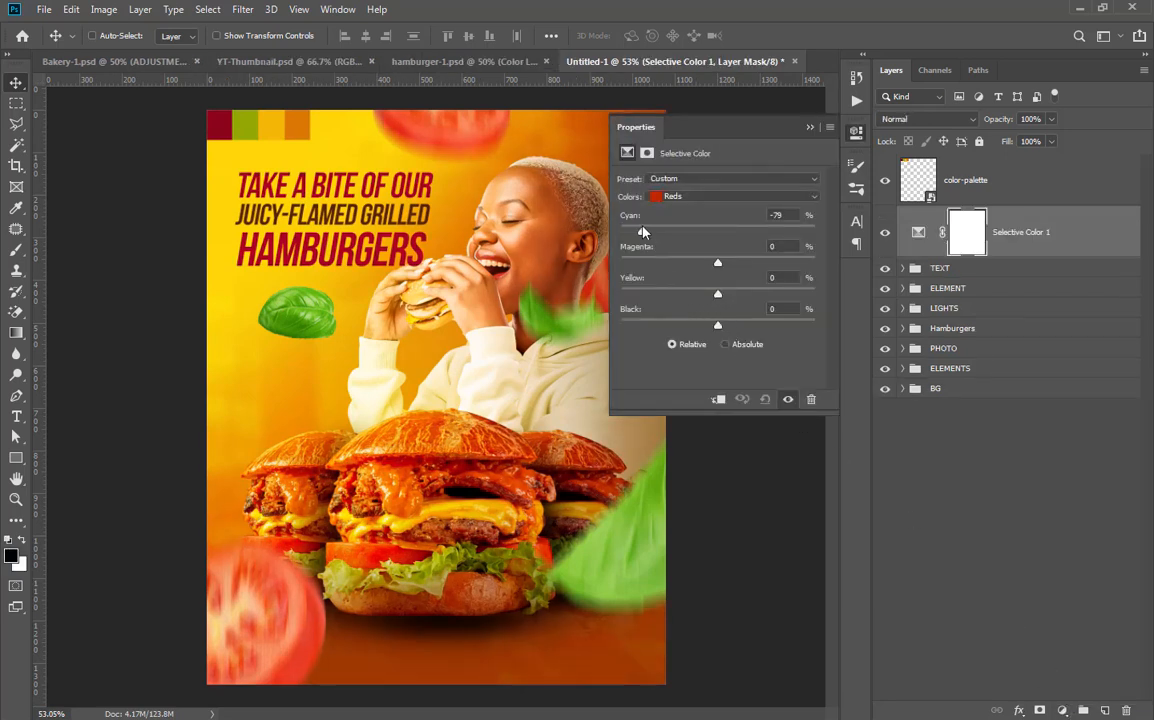
pyautogui.click(810, 128)
# Add a Photo Filter adjustment with the custom colour ff9500 and a density of 15%
pyautogui.click(1062, 710)
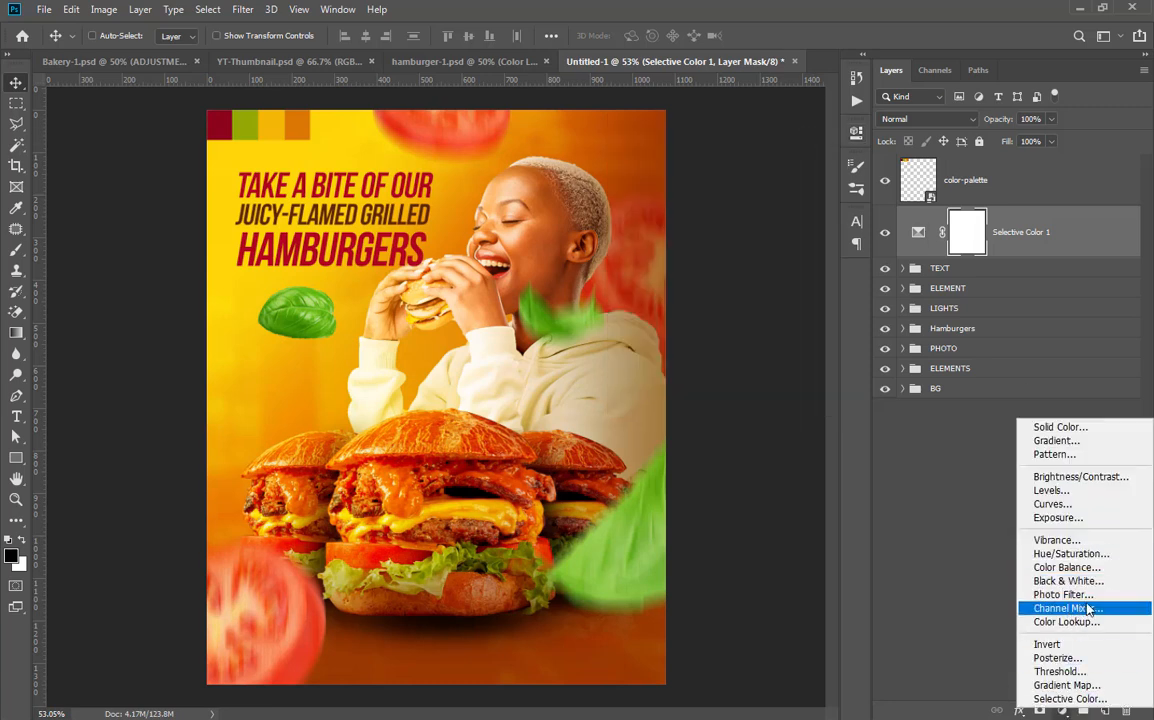
pyautogui.click(1063, 594)
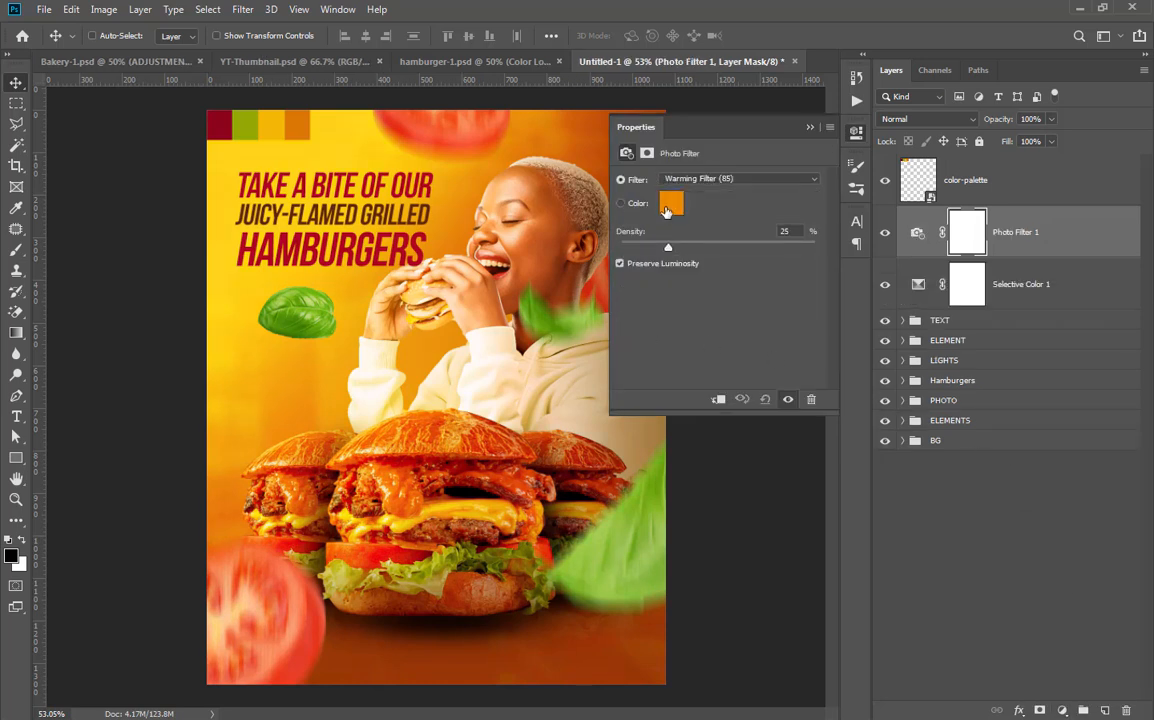
pyautogui.click(668, 205)
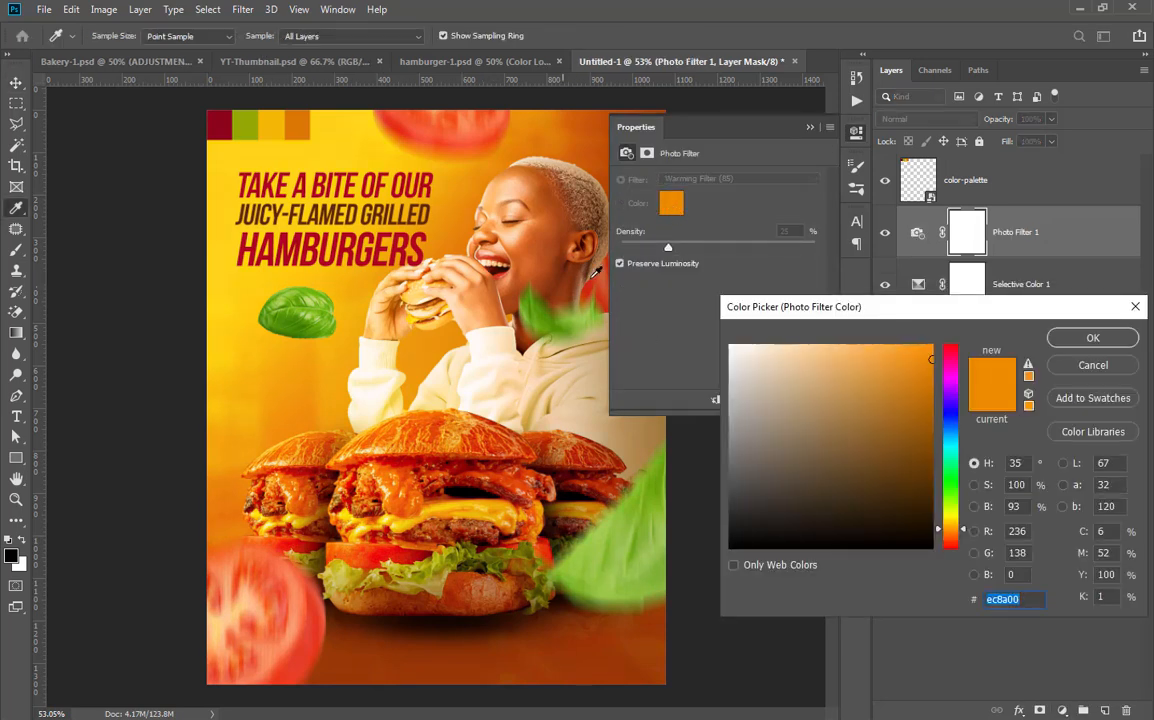
pyautogui.write('ff9500')
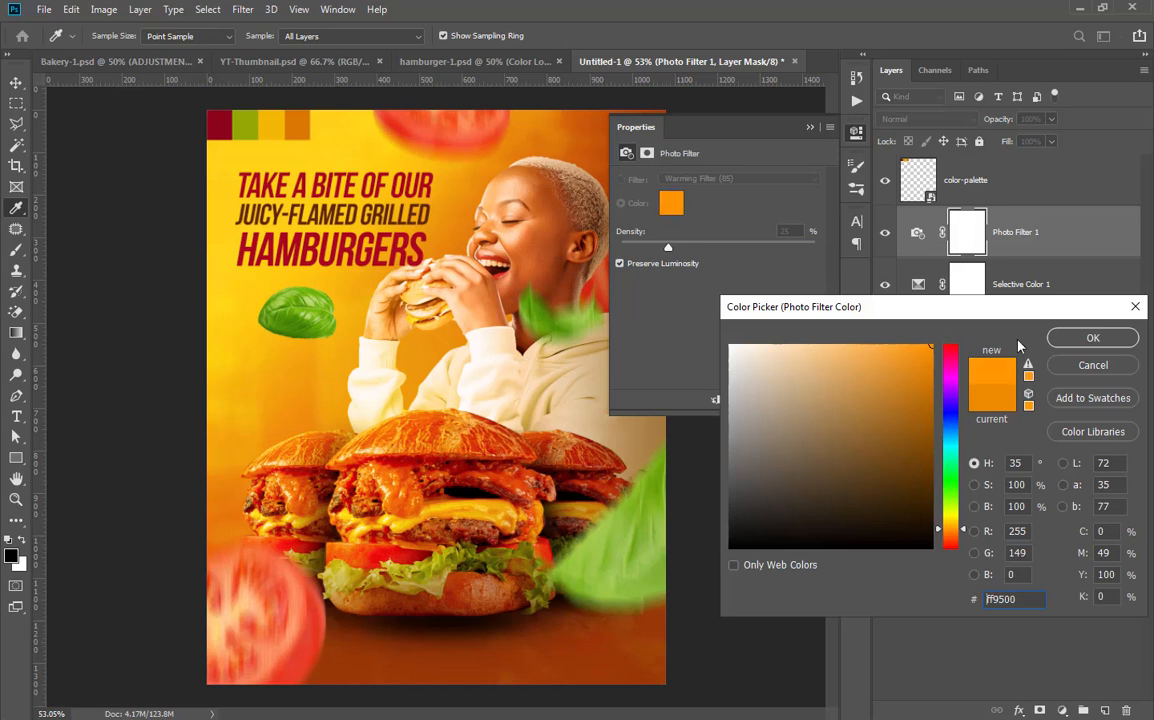
pyautogui.click(1060, 338)
pyautogui.moveTo(660, 250); pyautogui.dragTo(650, 253)
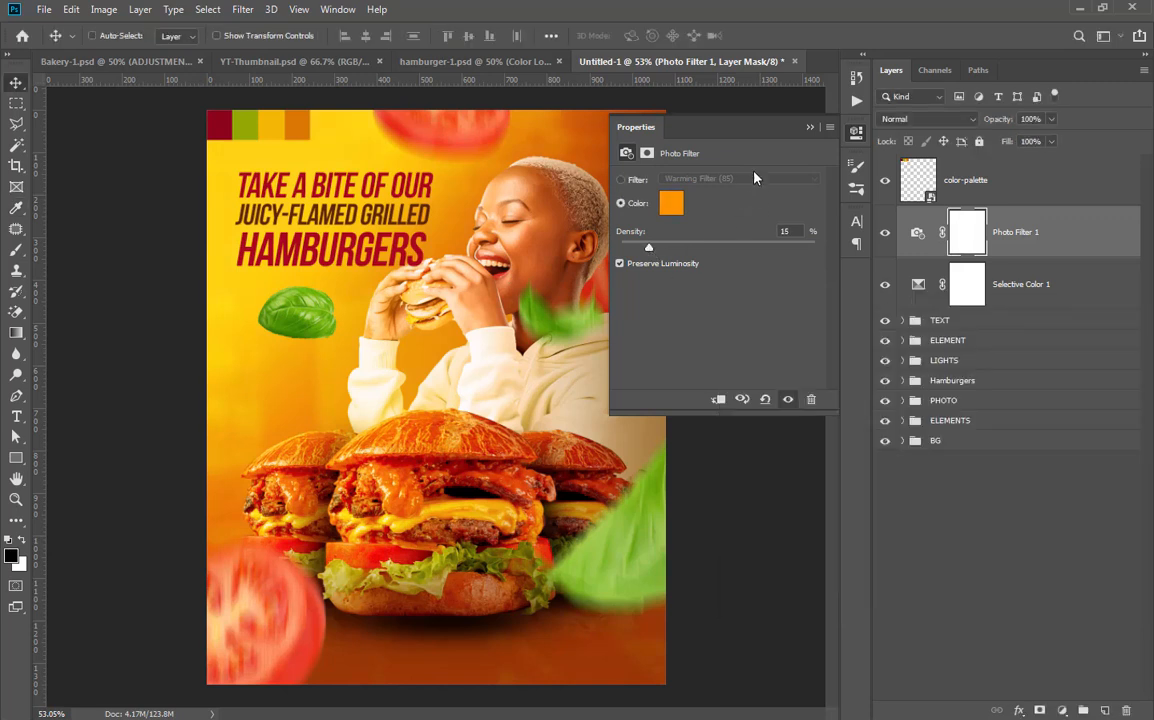
pyautogui.click(810, 127)
# Add a Vibrance adjustment above the photo filter with the vibrance set to 80
pyautogui.click(1062, 710)
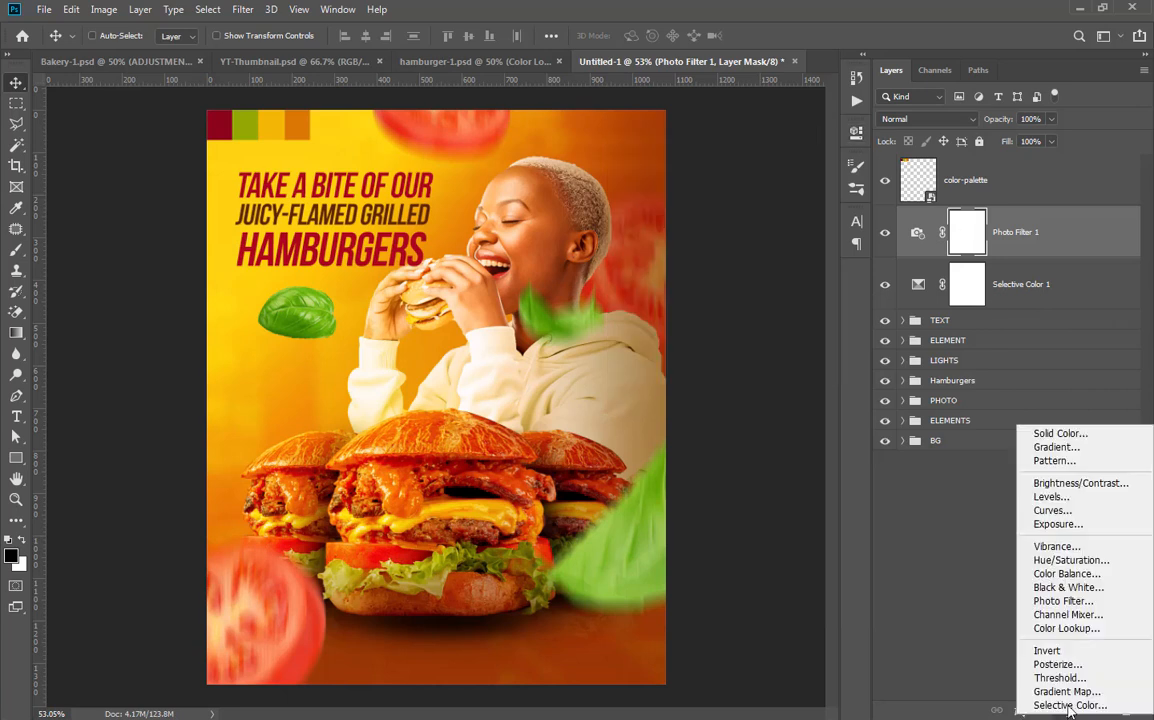
pyautogui.click(1056, 546)
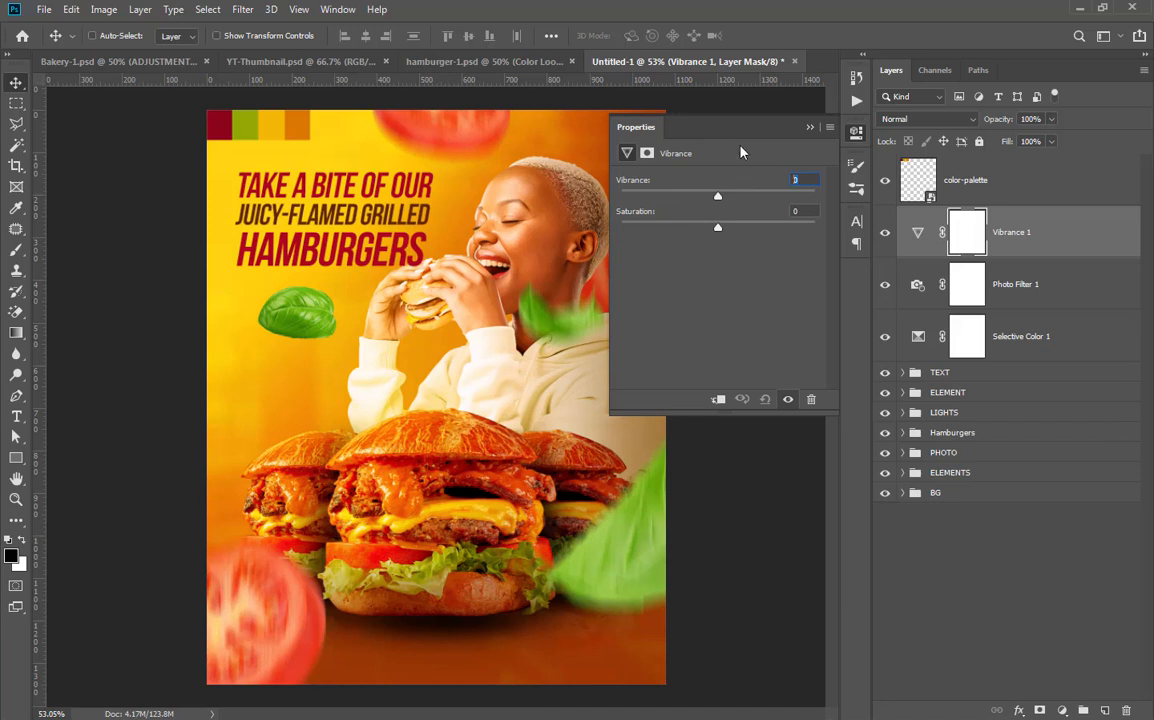
pyautogui.write('80')
pyautogui.click(810, 128)
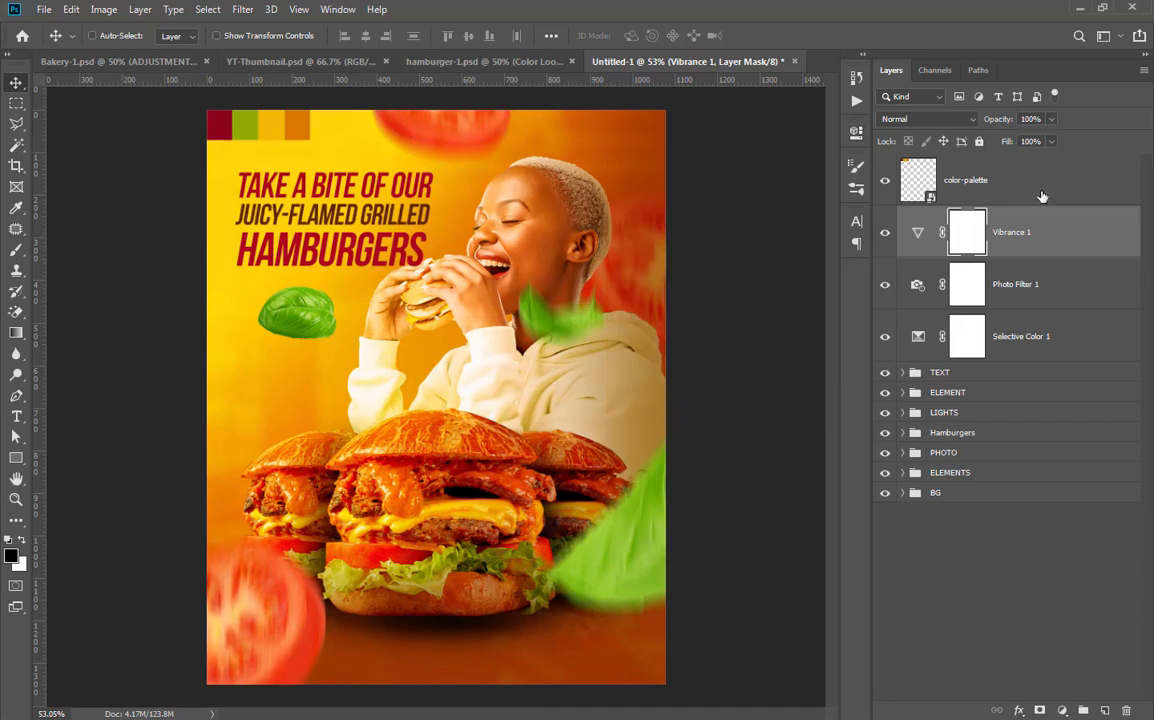
# Add a Color Lookup adjustment using the 3Strip.look 3D LUT and reduce its fill to 40%
pyautogui.click(1062, 710)
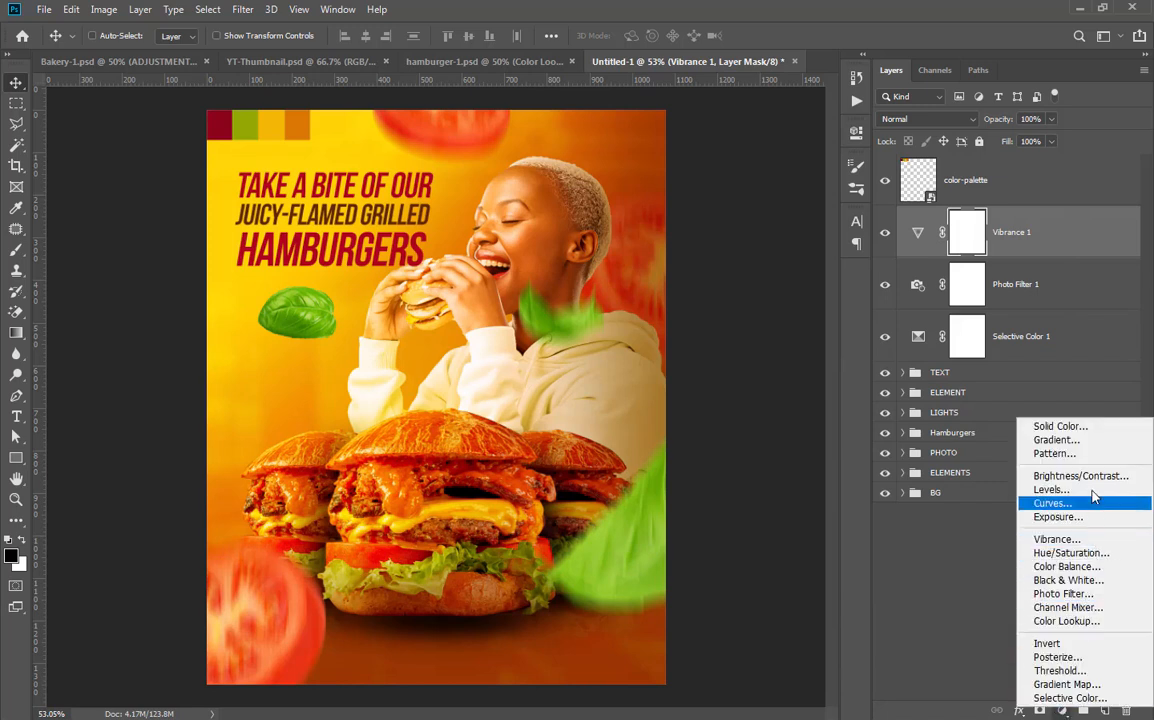
pyautogui.click(1087, 622)
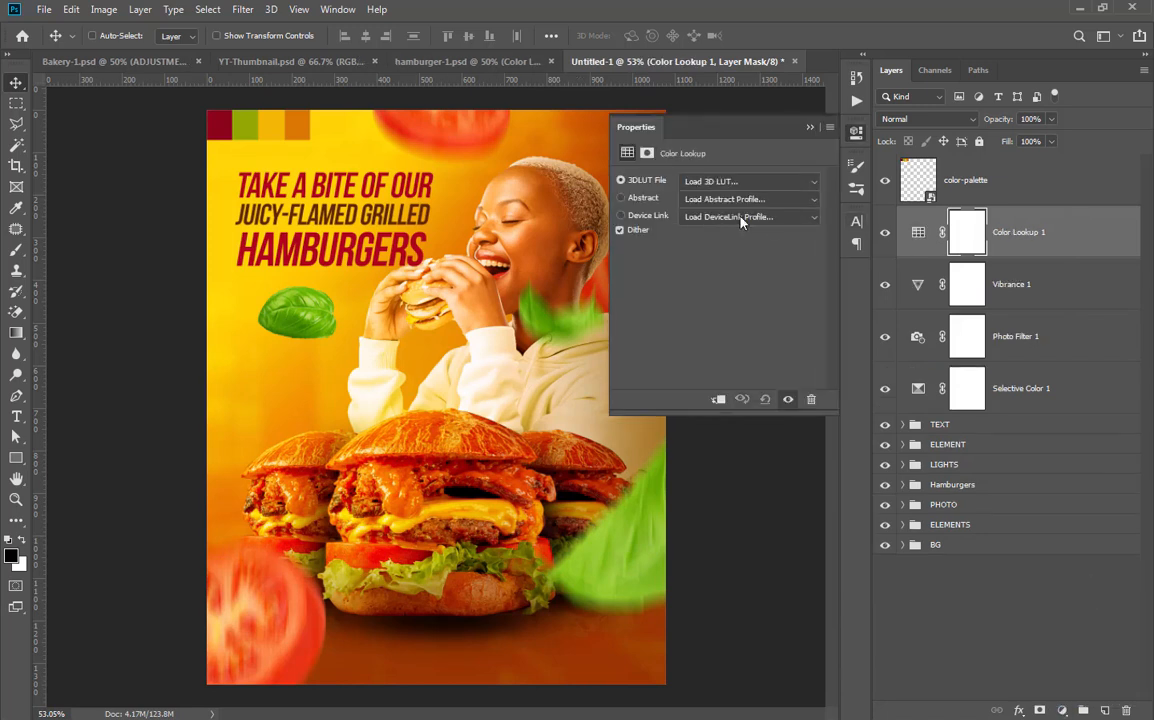
pyautogui.click(740, 182)
pyautogui.click(718, 262)
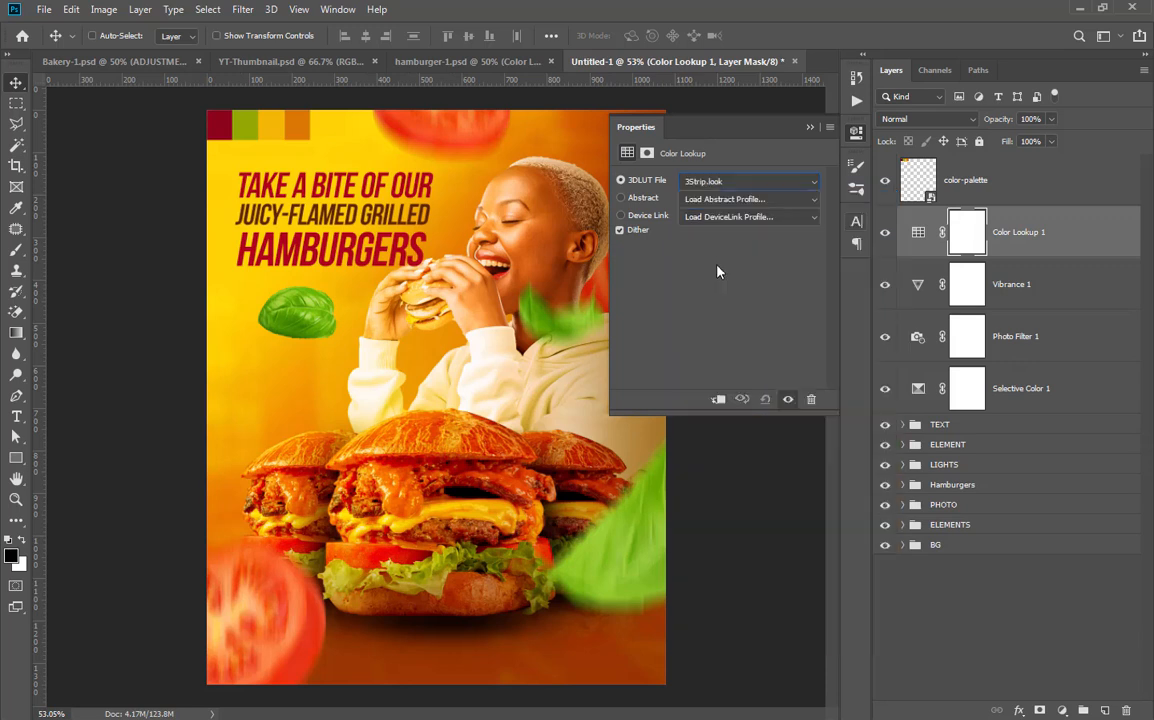
pyautogui.click(806, 129)
pyautogui.moveTo(1051, 141); pyautogui.dragTo(1000, 165)
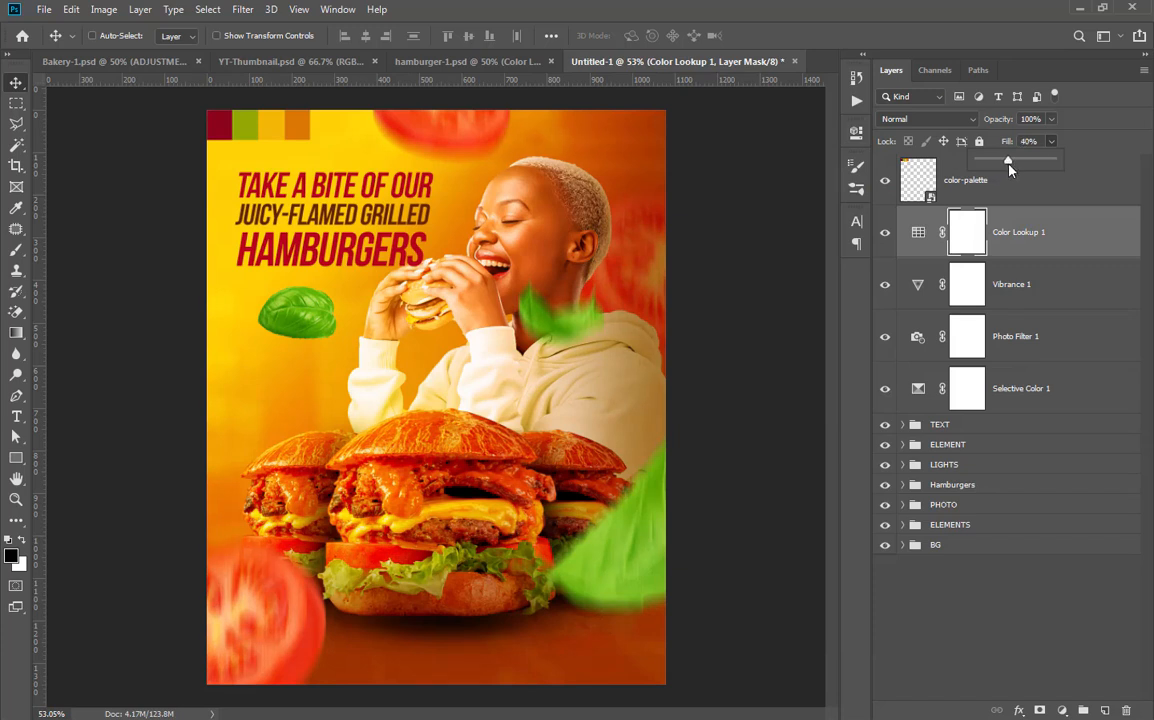
pyautogui.click(1051, 144)
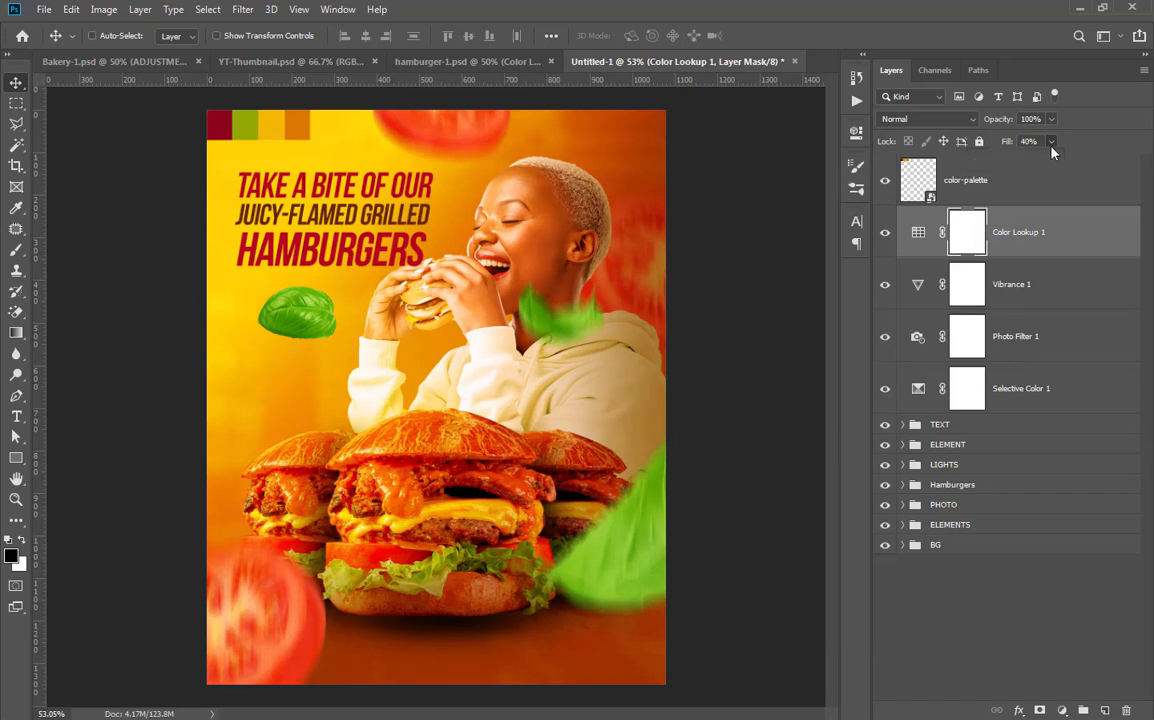
# Group the Color Lookup, Vibrance, Photo Filter and Selective Color adjustments and name the group "ADJUSTMENTS"
pyautogui.click(1059, 400)
pyautogui.keyDown('shift'); pyautogui.click(1065, 229); pyautogui.keyUp('shift')
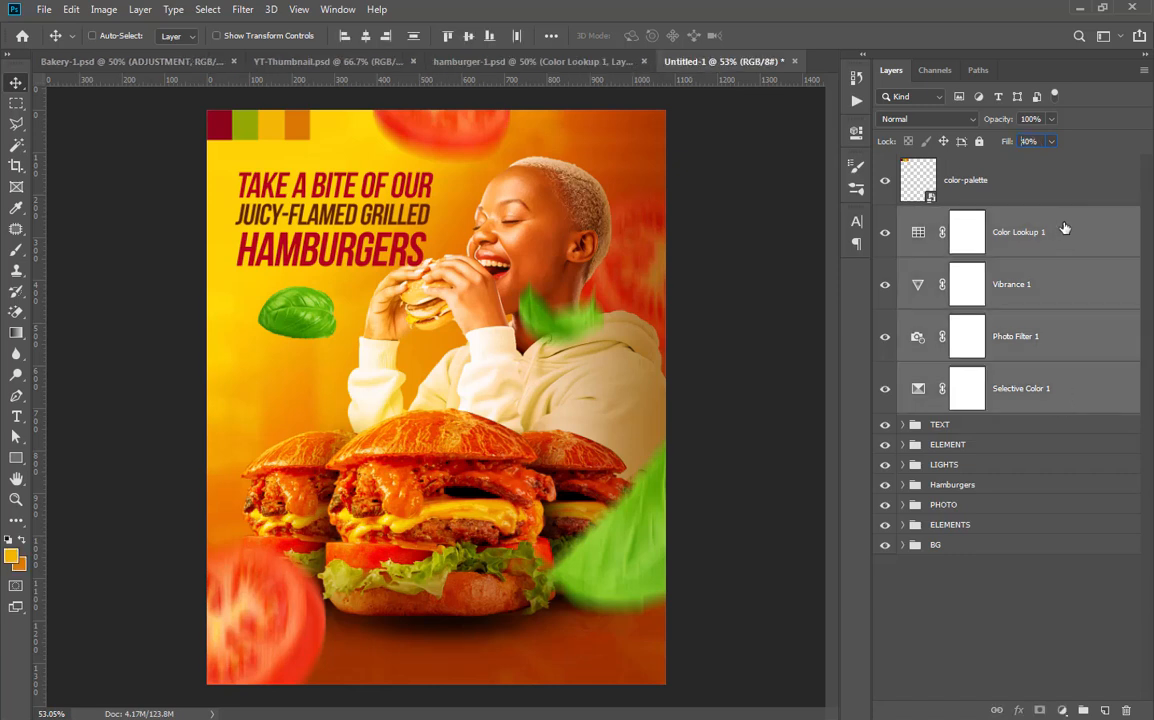
pyautogui.hotkey('ctrl', 'g')
pyautogui.doubleClick(936, 216)
pyautogui.write('ADJUSTMENTS')
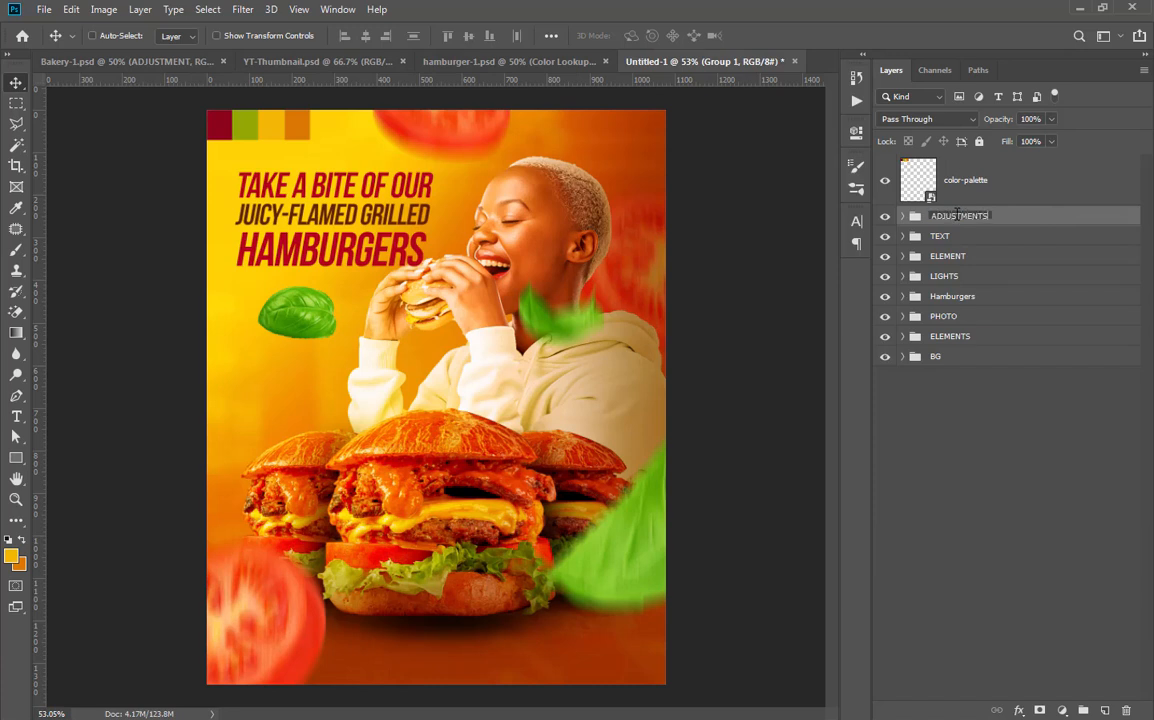
pyautogui.press('Return')
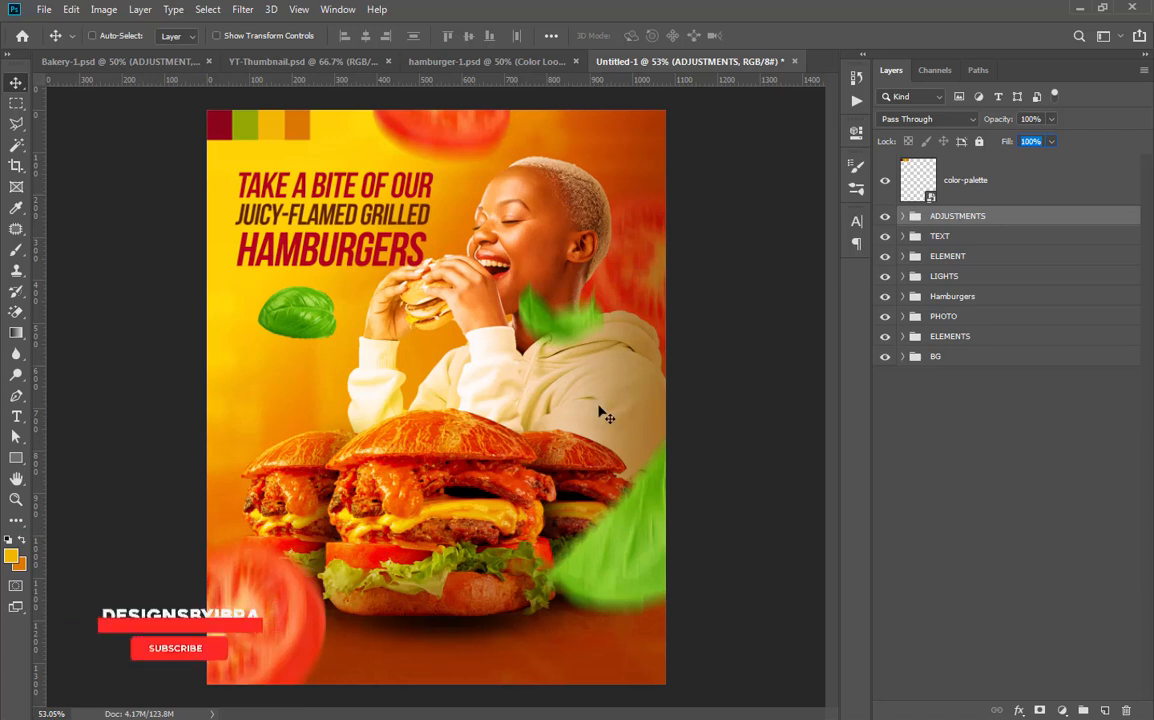
pyautogui.hotkey('ctrl', '-')
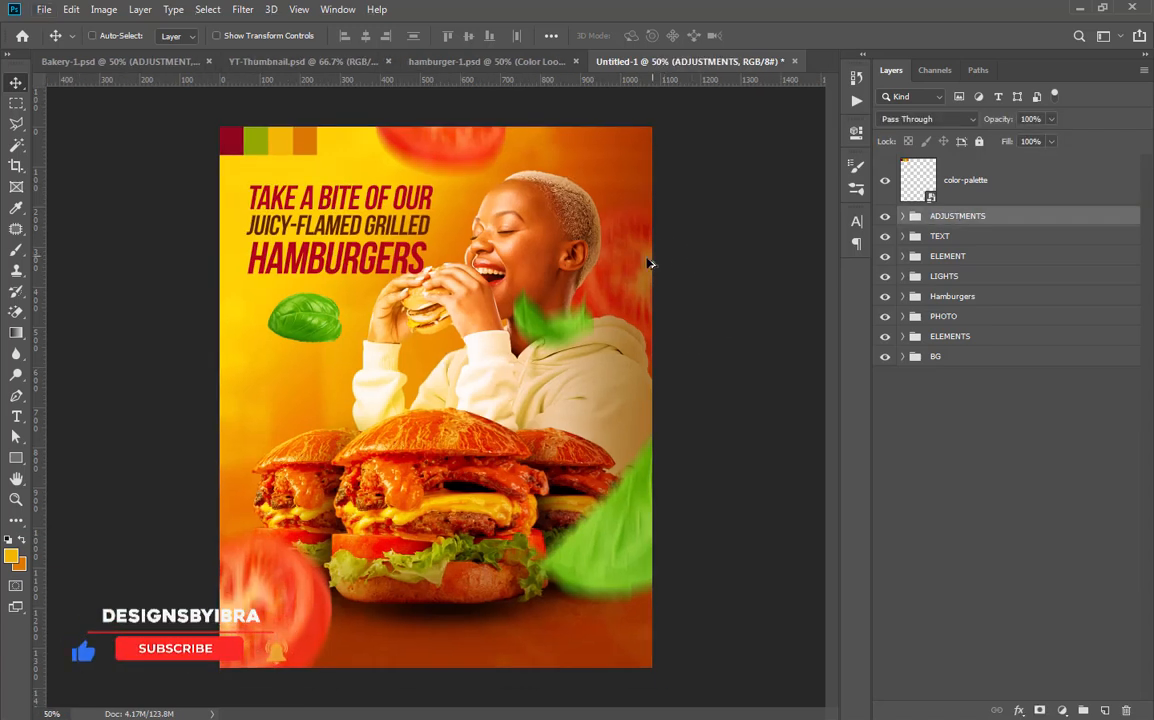
pyautogui.scroll(2, 640, 266)
pyautogui.scroll(-2, 688, 282)
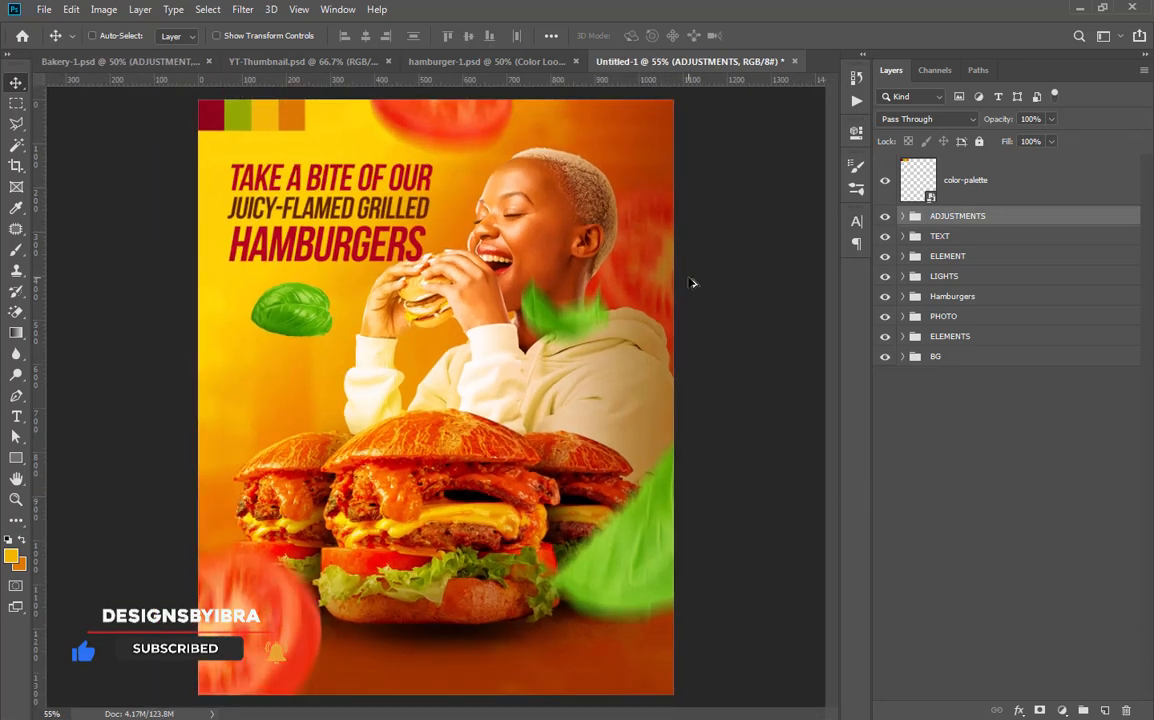